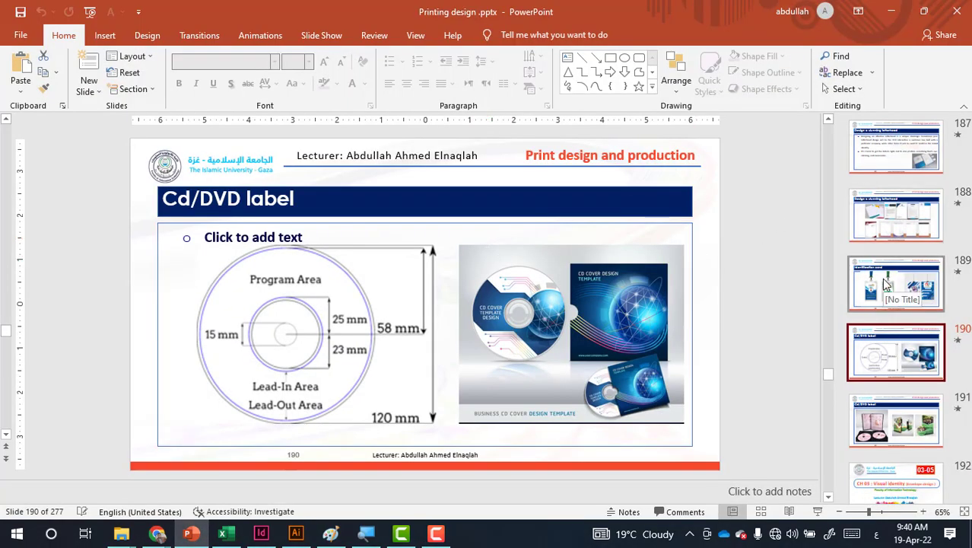
# Look over the letterhead slide, then go back to slide 190, the Cd/DVD label
pyautogui.click(898, 209)
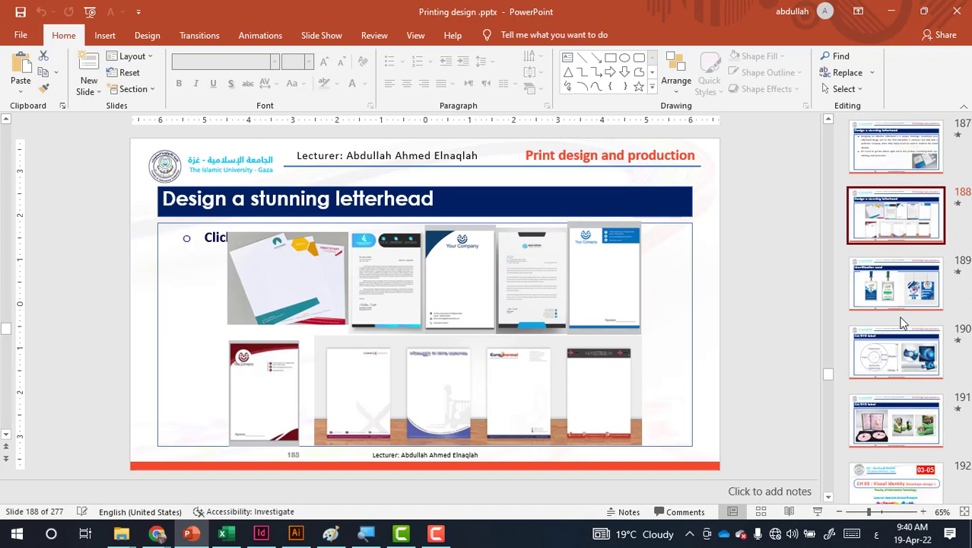
pyautogui.click(902, 361)
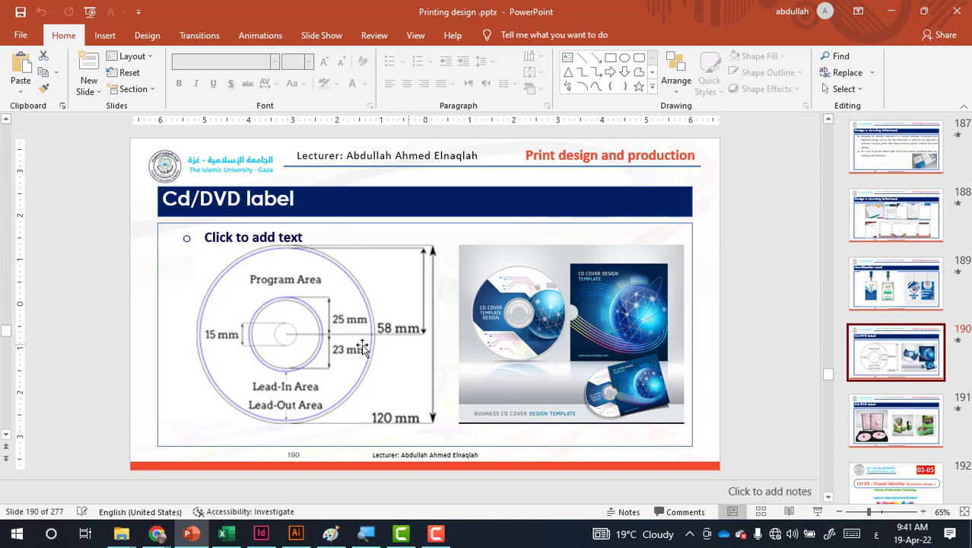
# Draw a large circle in Paint and put a '120*120' note beside it
pyautogui.click(330, 533)
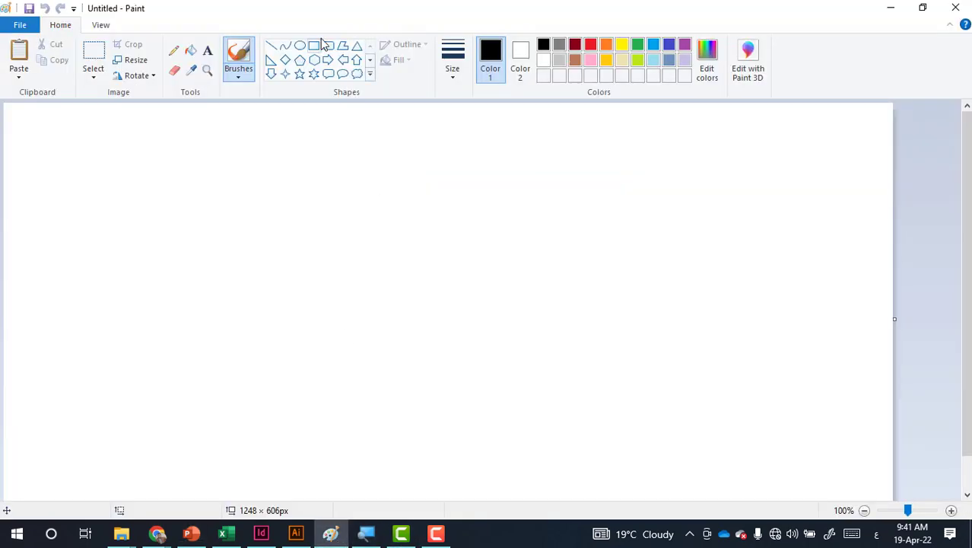
pyautogui.click(300, 46)
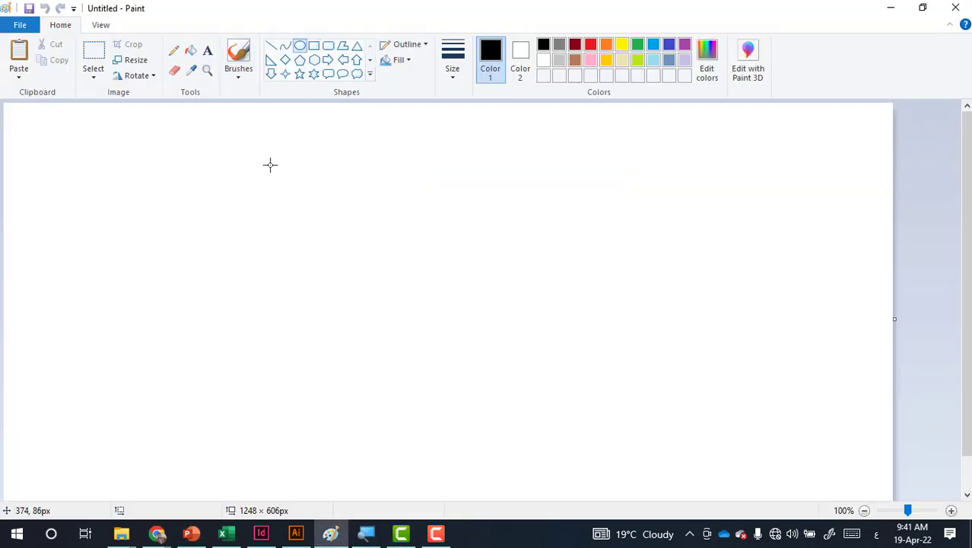
pyautogui.moveTo(270, 162)
pyautogui.mouseDown()
pyautogui.moveTo(494, 406)
pyautogui.moveTo(532, 426)
pyautogui.mouseUp()
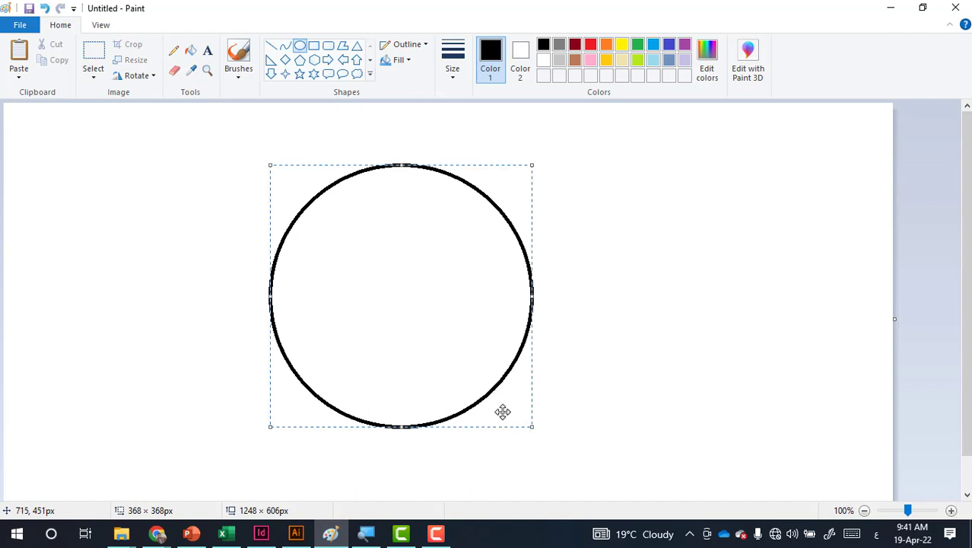
pyautogui.click(208, 50)
pyautogui.click(712, 183)
pyautogui.write('120')
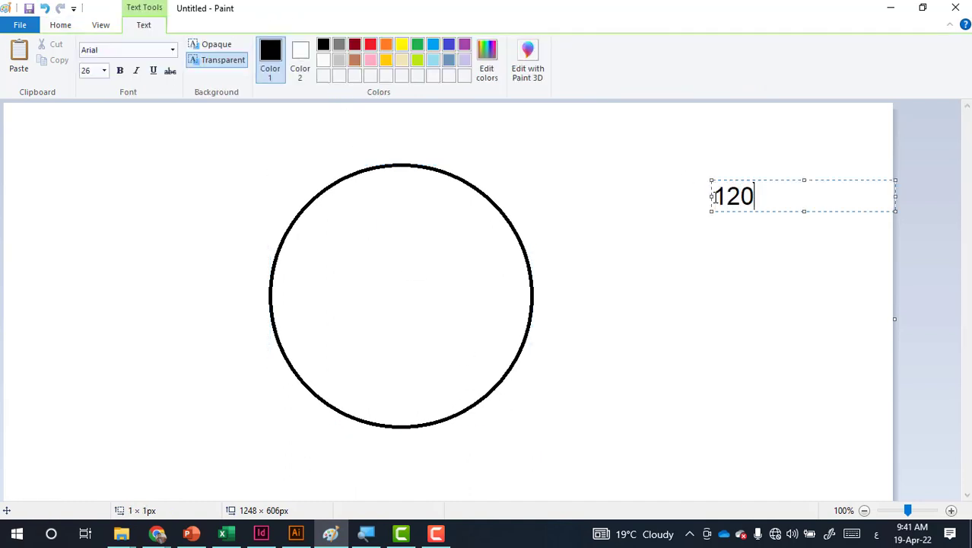
pyautogui.click(714, 196)
pyautogui.write('120*120')
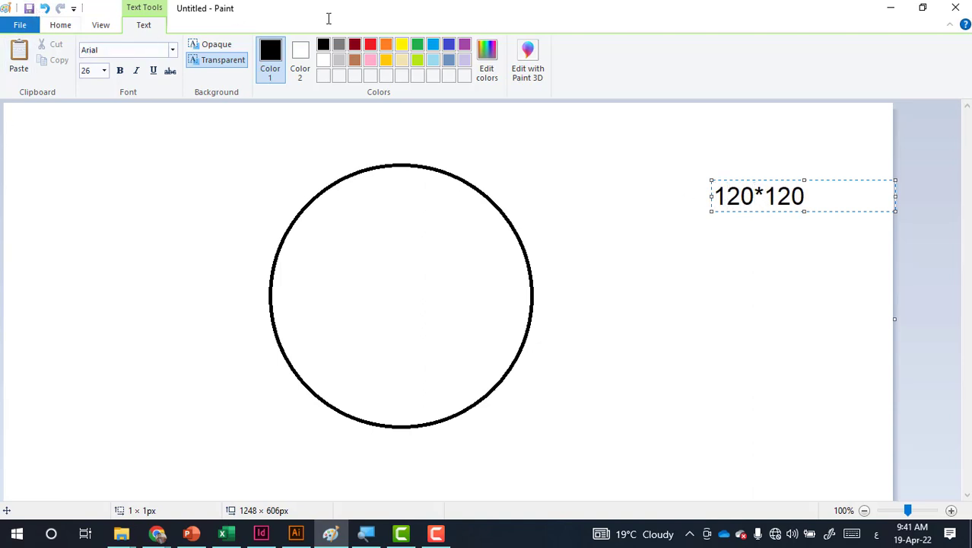
pyautogui.moveTo(763, 178); pyautogui.dragTo(658, 171)
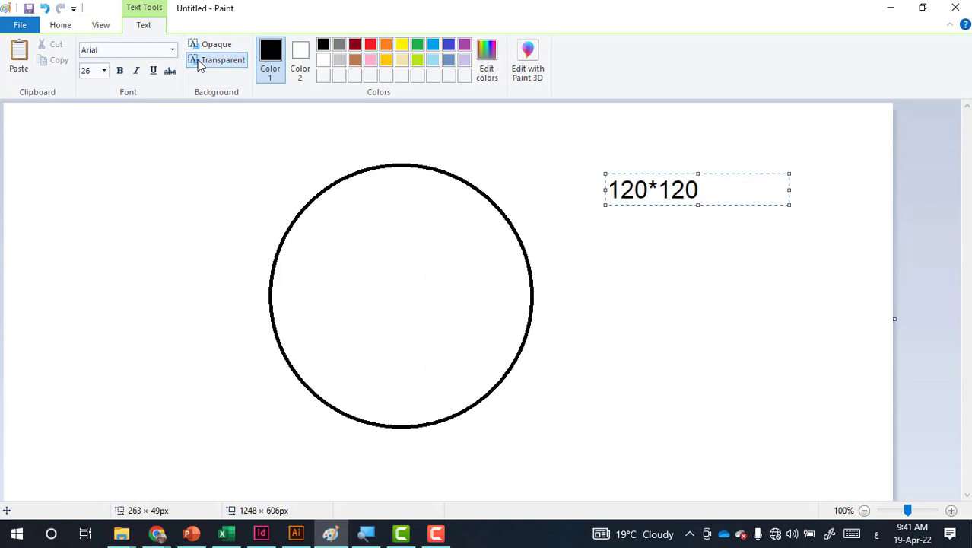
# Add the notes 'bleed: 5%*120= 6mm' and 'marg: = 6mm' below the size note
pyautogui.click(64, 26)
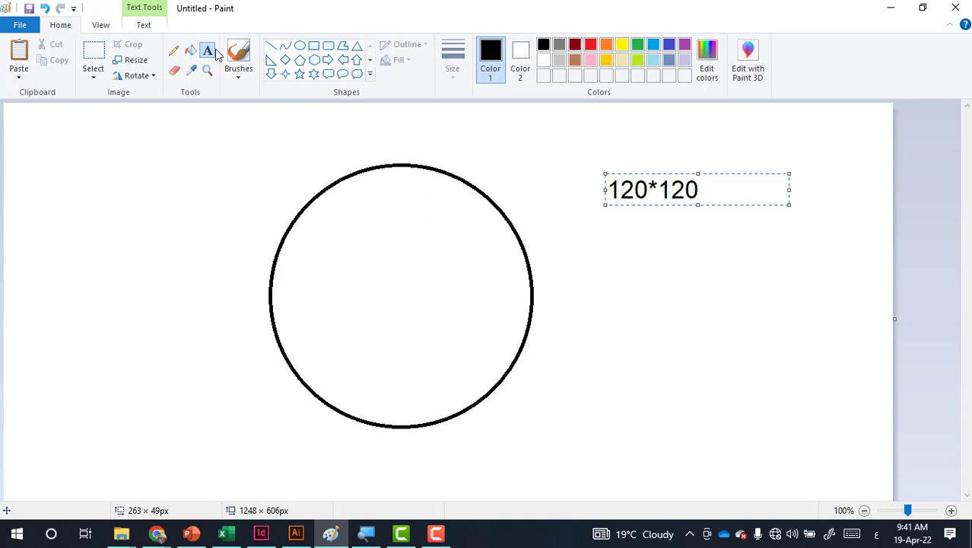
pyautogui.click(598, 254)
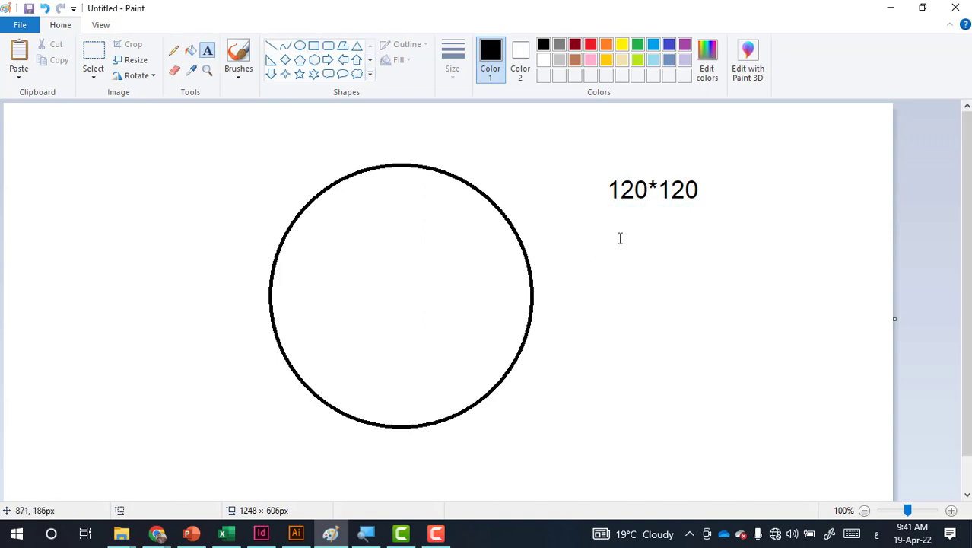
pyautogui.click(612, 228)
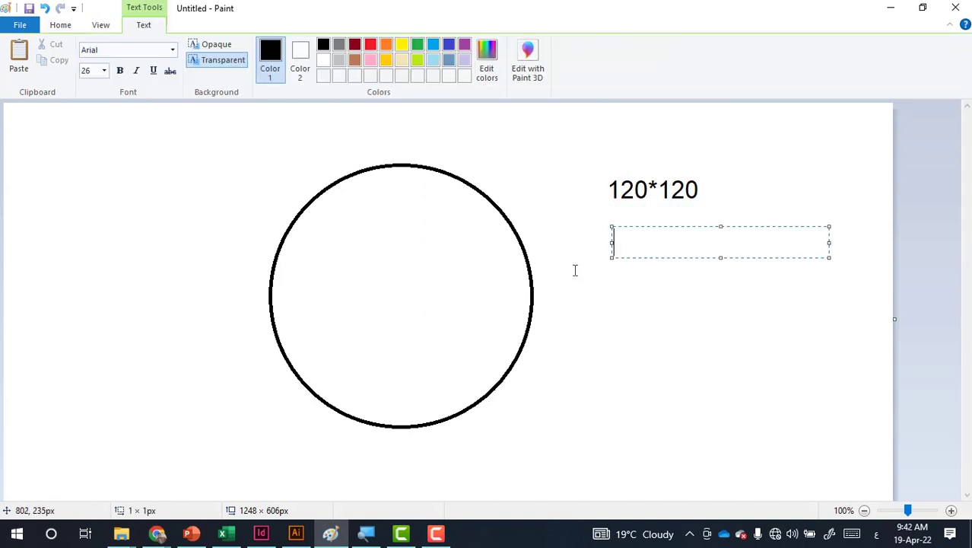
pyautogui.write('bleed')
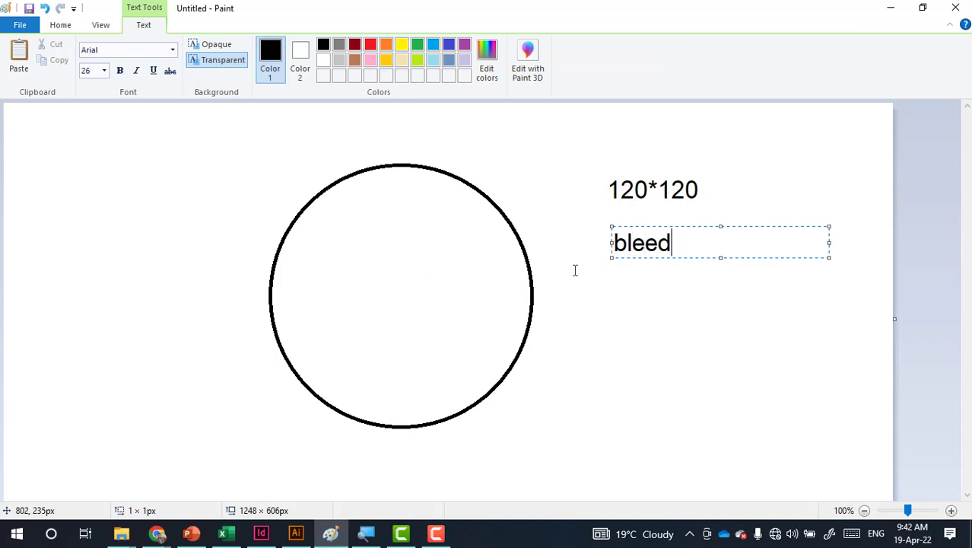
pyautogui.write(': ')
pyautogui.write('5')
pyautogui.write('%*')
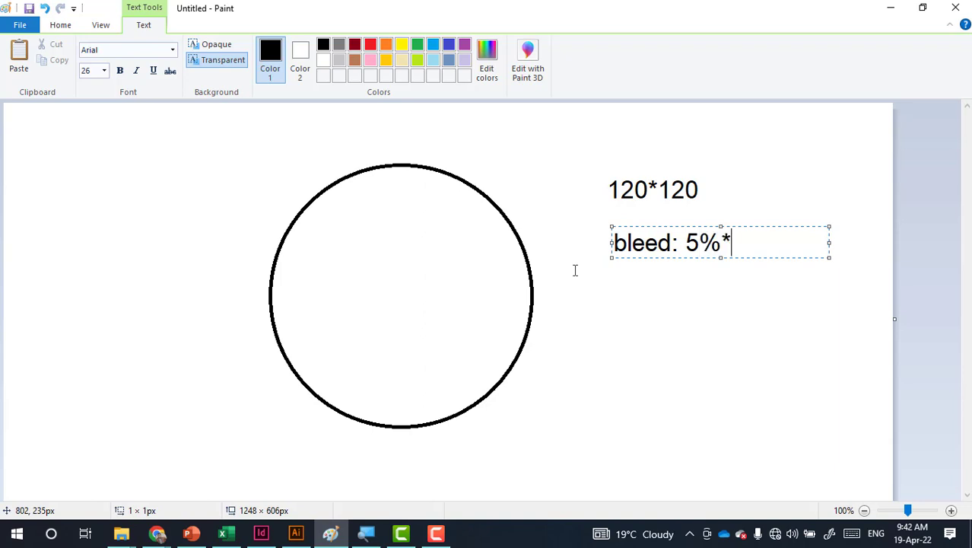
pyautogui.write('120')
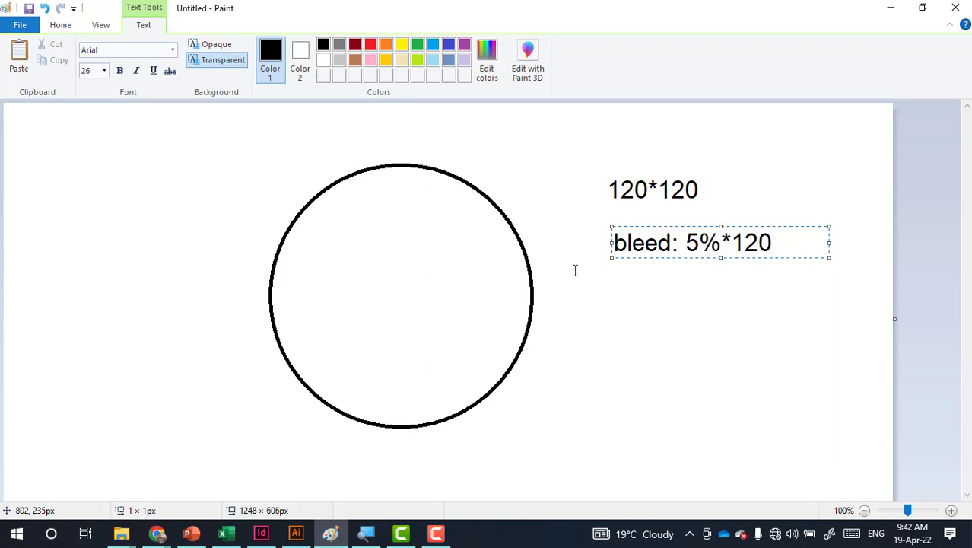
pyautogui.write('= 6')
pyautogui.write('mm')
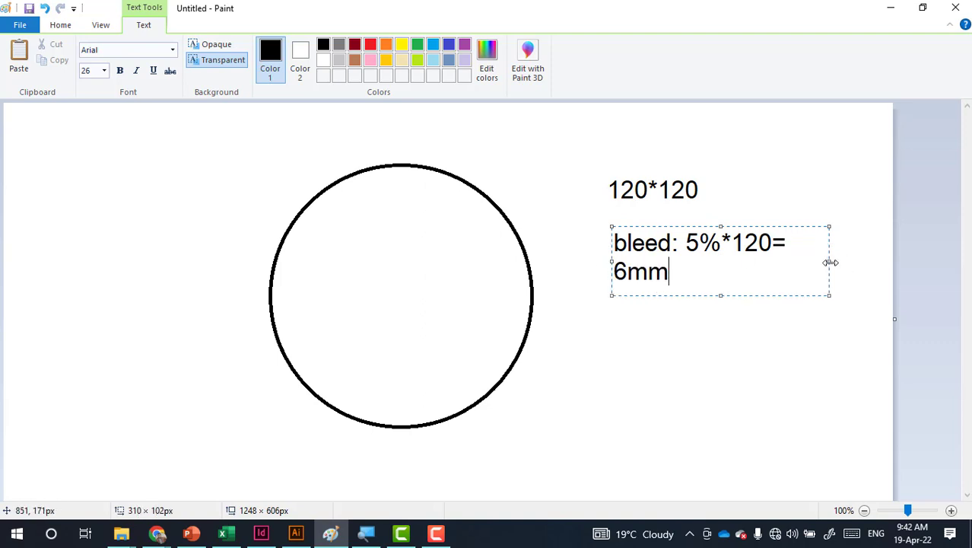
pyautogui.moveTo(831, 262); pyautogui.dragTo(862, 261)
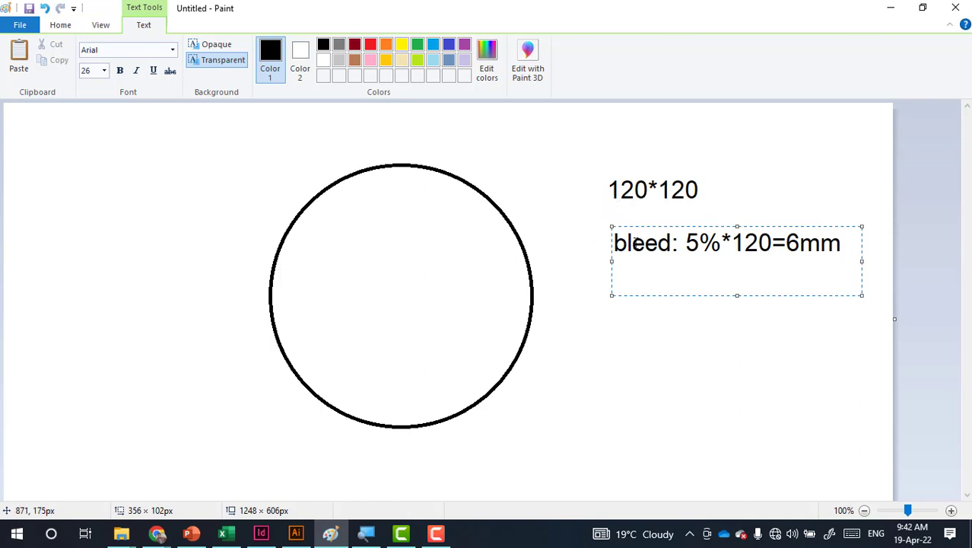
pyautogui.press('Return')
pyautogui.write('mar')
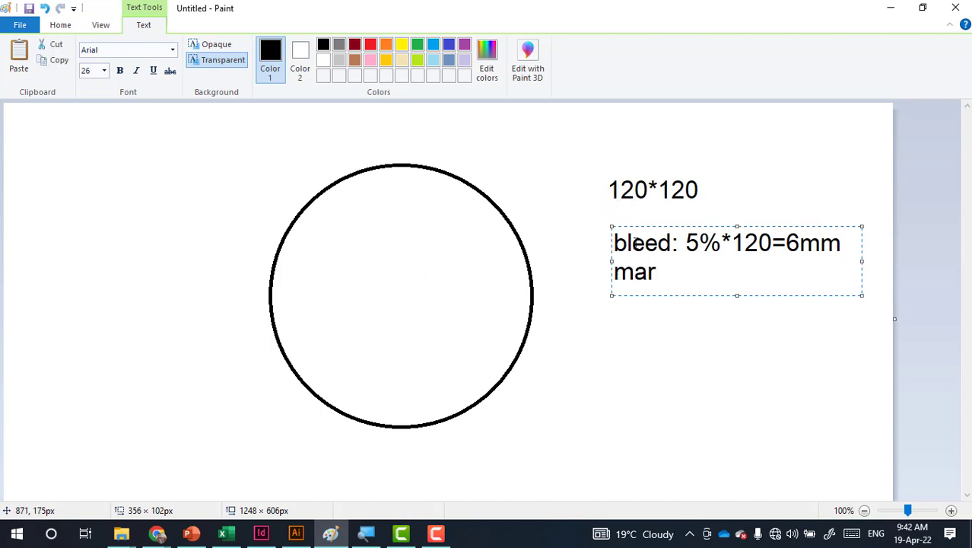
pyautogui.write('g')
pyautogui.write(': ')
pyautogui.write('=')
pyautogui.write(' 6mm')
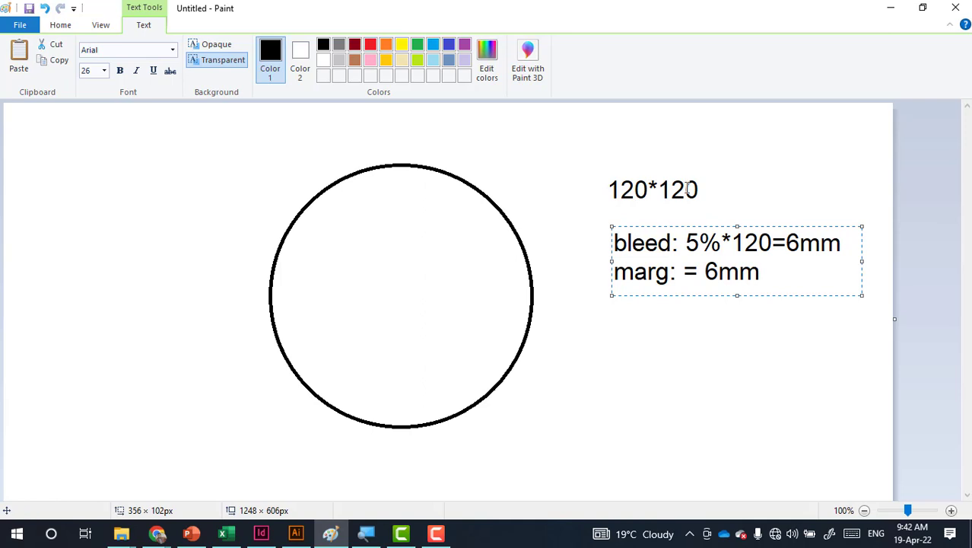
# Pencil-sketch handwritten '3 - 6' and '5mm' notes and a stroke above the circle
pyautogui.click(61, 28)
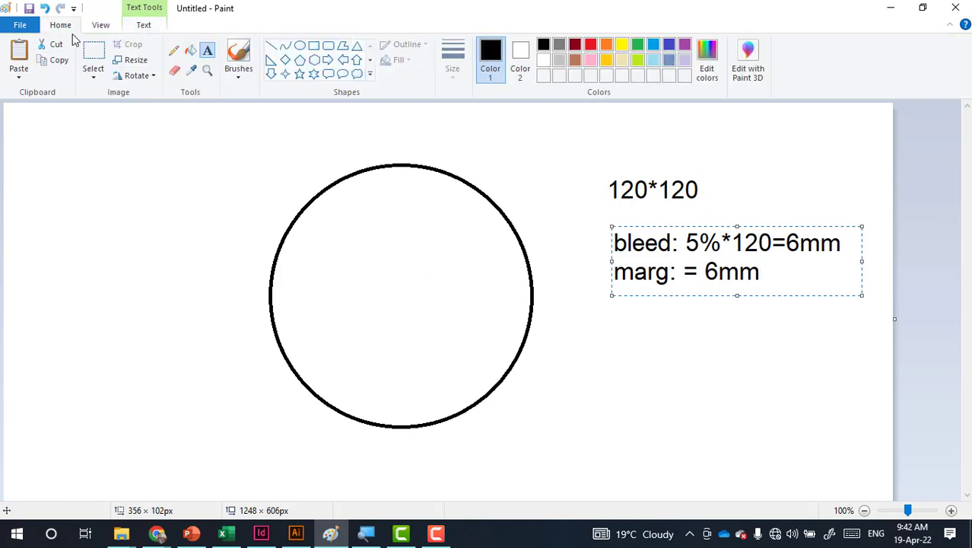
pyautogui.click(174, 50)
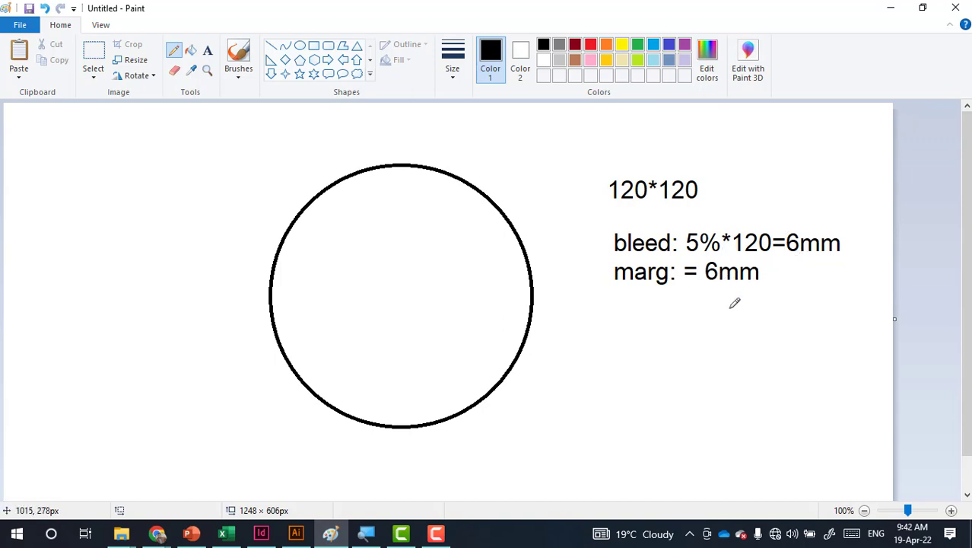
pyautogui.moveTo(726, 314)
pyautogui.mouseDown()
pyautogui.moveTo(735, 318)
pyautogui.moveTo(719, 329)
pyautogui.moveTo(766, 318)
pyautogui.mouseUp()
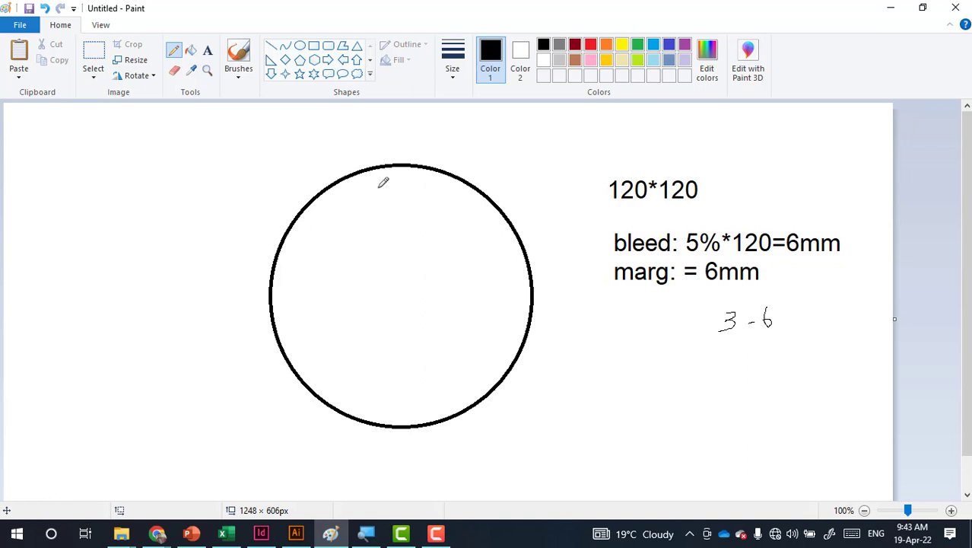
pyautogui.moveTo(399, 143)
pyautogui.mouseDown()
pyautogui.moveTo(455, 141)
pyautogui.moveTo(445, 145)
pyautogui.moveTo(460, 152)
pyautogui.mouseUp()
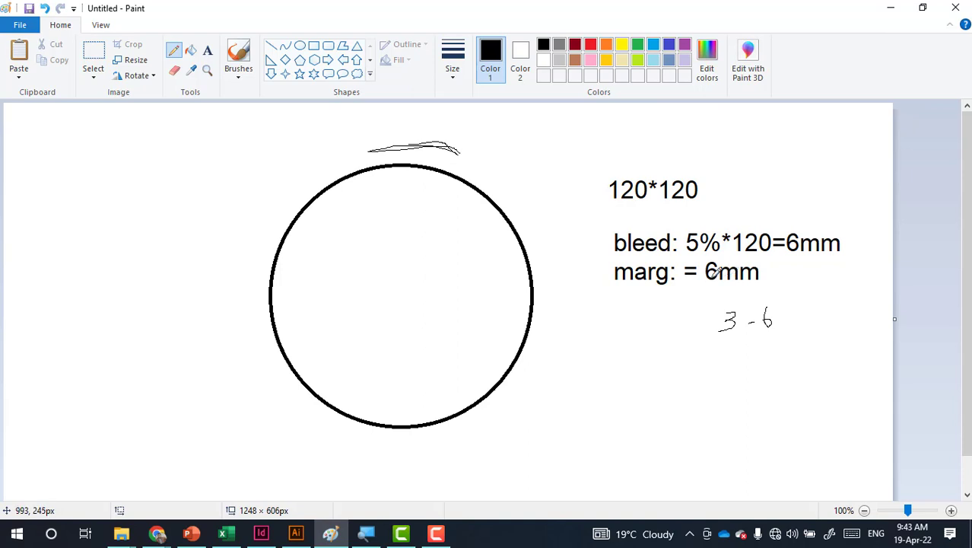
pyautogui.moveTo(711, 279); pyautogui.dragTo(675, 303)
pyautogui.moveTo(647, 336)
pyautogui.mouseDown()
pyautogui.moveTo(638, 355)
pyautogui.moveTo(657, 334)
pyautogui.mouseUp()
pyautogui.moveTo(660, 346); pyautogui.dragTo(693, 330)
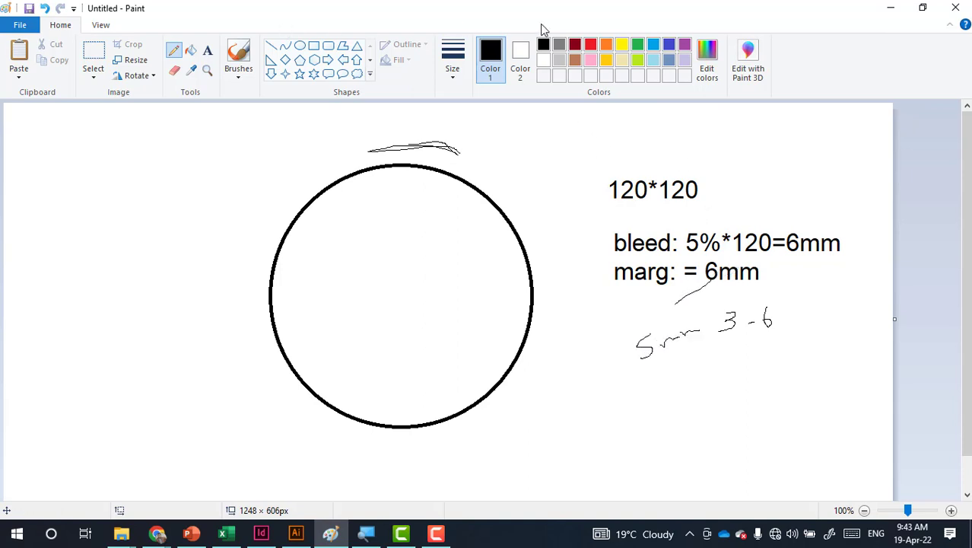
# In red, tick the circle's sides and handwrite 130*130 with an arrow, 110*110, and an inner top line
pyautogui.click(590, 45)
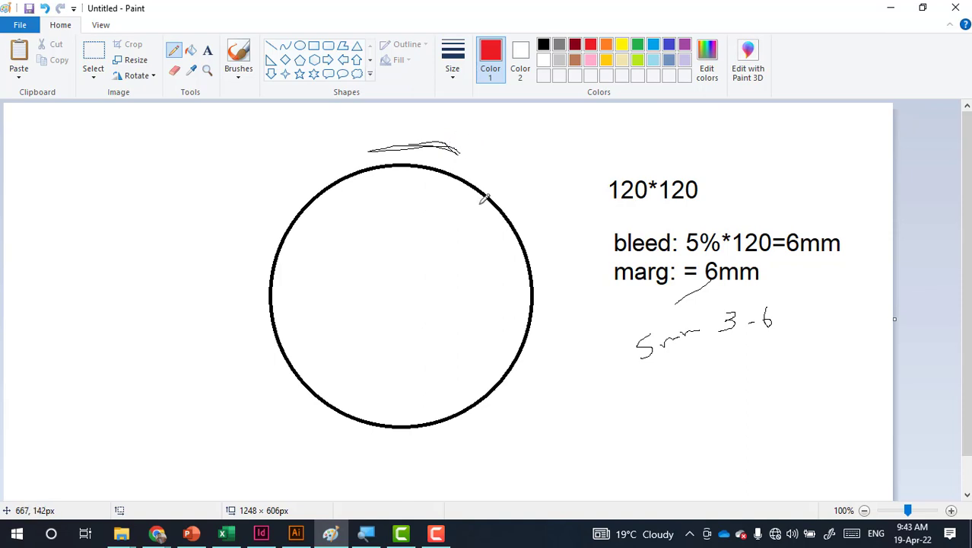
pyautogui.moveTo(535, 295)
pyautogui.mouseDown()
pyautogui.moveTo(546, 291)
pyautogui.moveTo(543, 298)
pyautogui.mouseUp()
pyautogui.moveTo(272, 293)
pyautogui.mouseDown()
pyautogui.moveTo(248, 294)
pyautogui.moveTo(259, 301)
pyautogui.mouseUp()
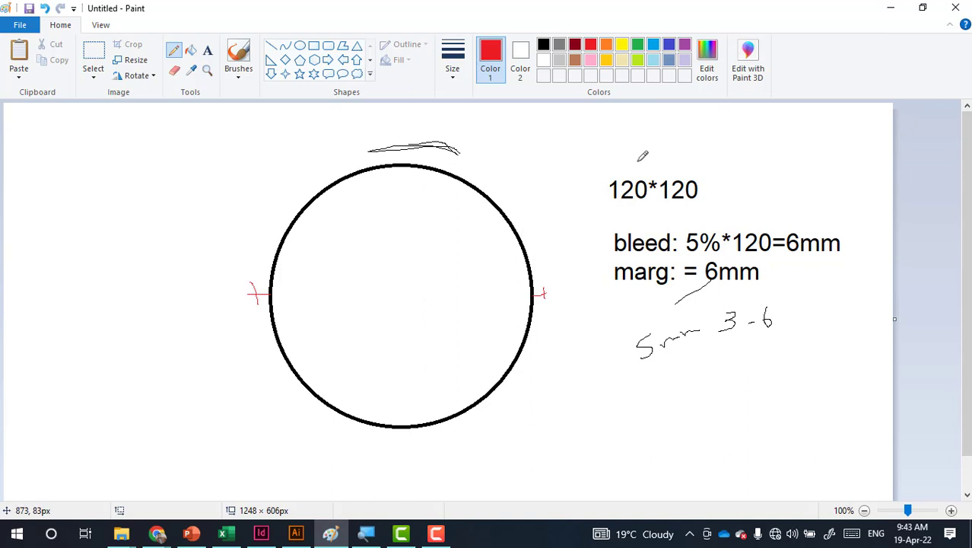
pyautogui.moveTo(602, 136)
pyautogui.mouseDown()
pyautogui.moveTo(608, 154)
pyautogui.moveTo(647, 157)
pyautogui.moveTo(680, 137)
pyautogui.mouseUp()
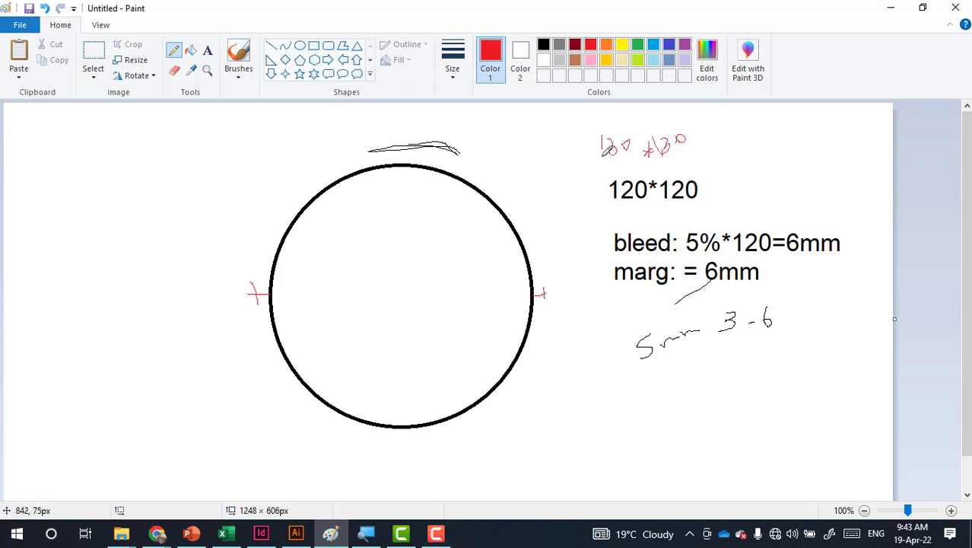
pyautogui.moveTo(606, 155)
pyautogui.mouseDown()
pyautogui.moveTo(584, 225)
pyautogui.moveTo(608, 235)
pyautogui.moveTo(602, 242)
pyautogui.moveTo(628, 297)
pyautogui.mouseUp()
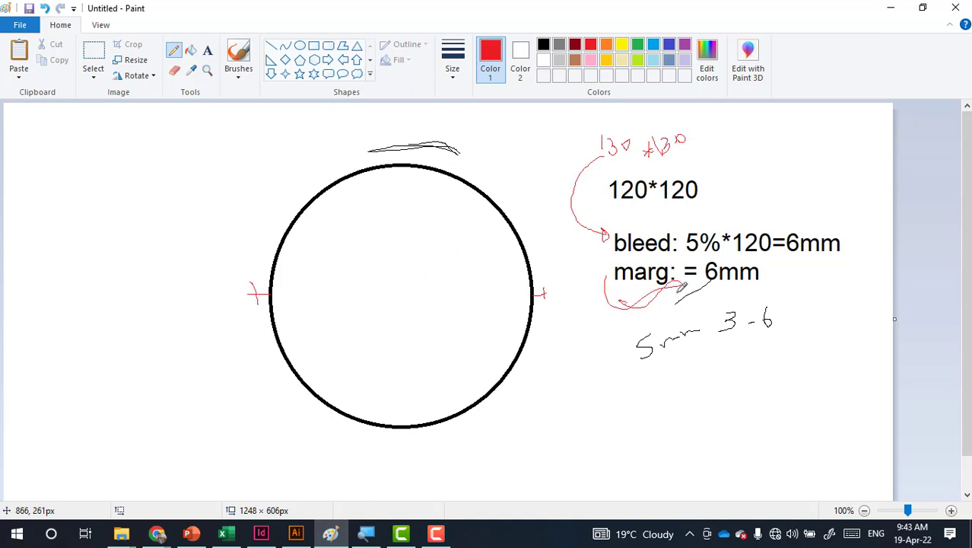
pyautogui.moveTo(653, 391)
pyautogui.mouseDown()
pyautogui.moveTo(653, 408)
pyautogui.moveTo(666, 402)
pyautogui.moveTo(647, 406)
pyautogui.mouseUp()
pyautogui.moveTo(698, 380)
pyautogui.mouseDown()
pyautogui.moveTo(741, 389)
pyautogui.moveTo(755, 374)
pyautogui.mouseUp()
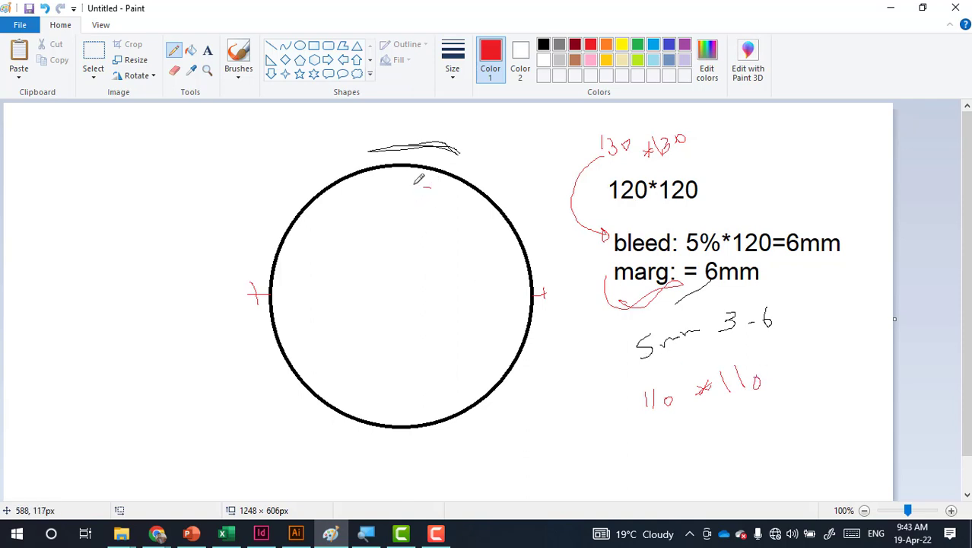
pyautogui.moveTo(430, 186); pyautogui.dragTo(411, 184)
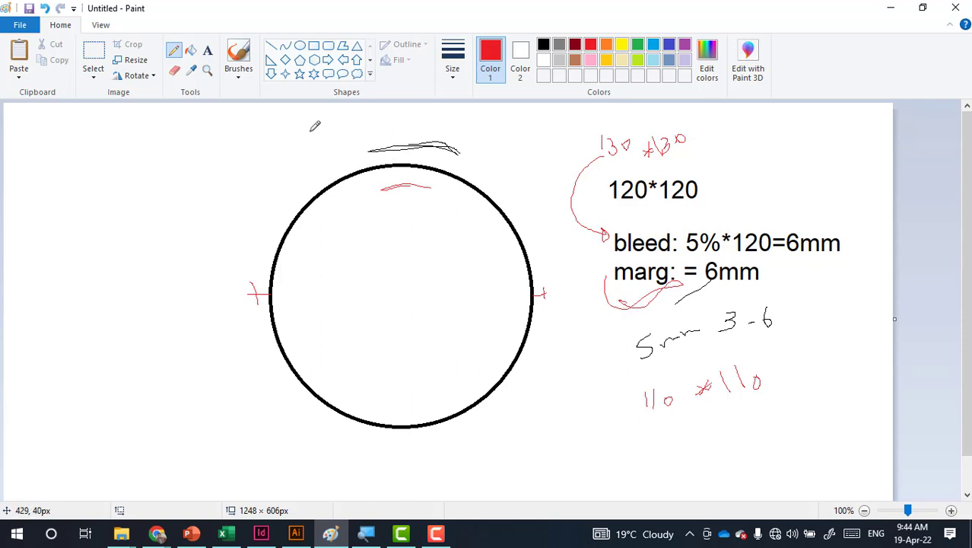
# Frame the circle with a square and fill both the square and the circle red
pyautogui.click(315, 48)
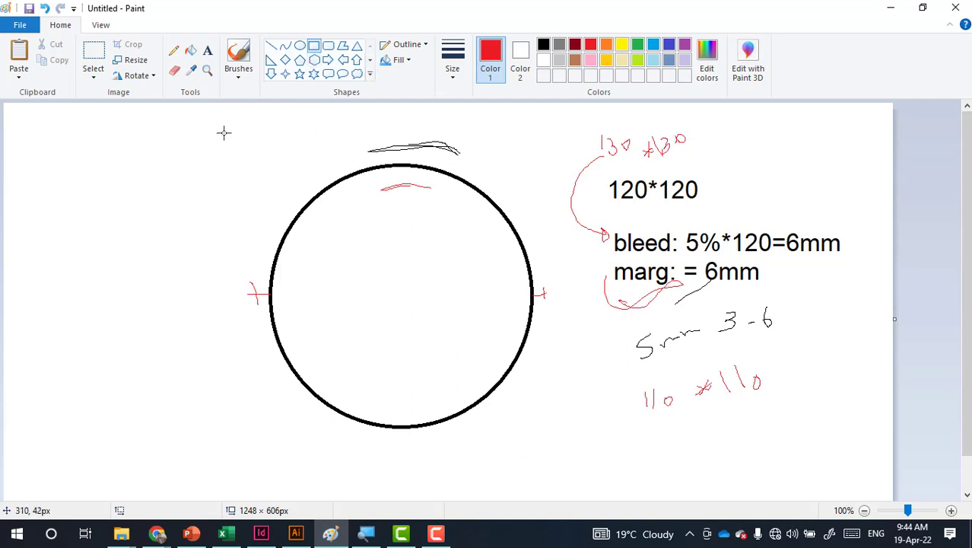
pyautogui.moveTo(224, 133); pyautogui.dragTo(564, 453)
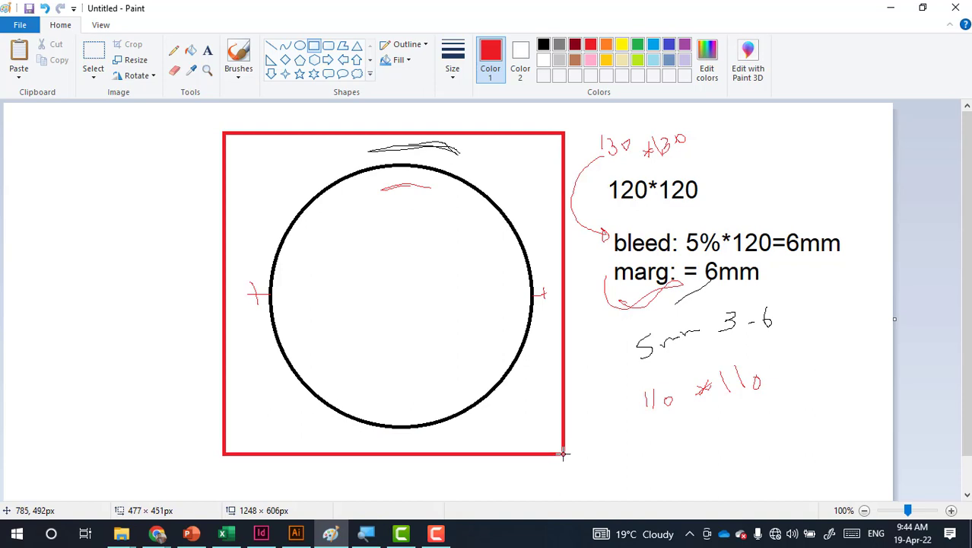
pyautogui.moveTo(564, 453); pyautogui.dragTo(565, 453)
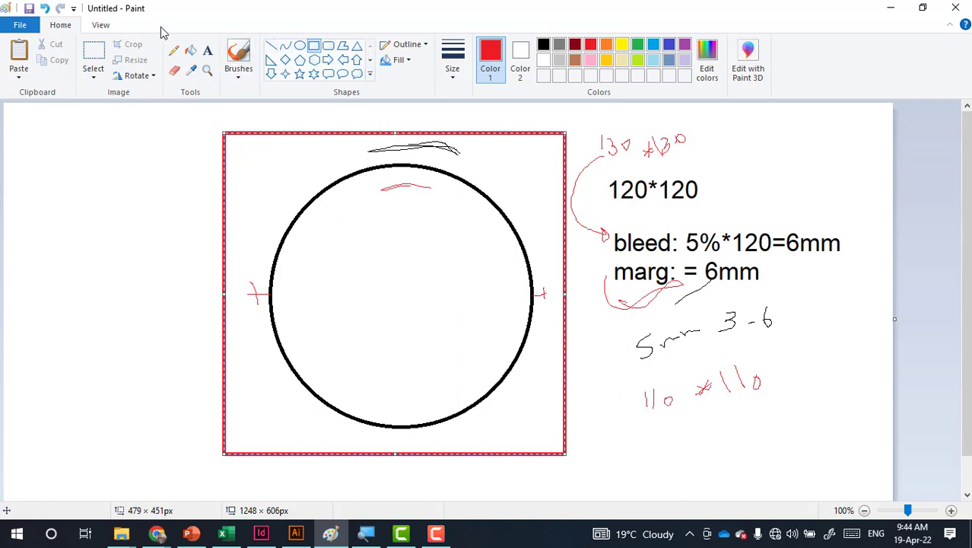
pyautogui.click(191, 53)
pyautogui.click(274, 147)
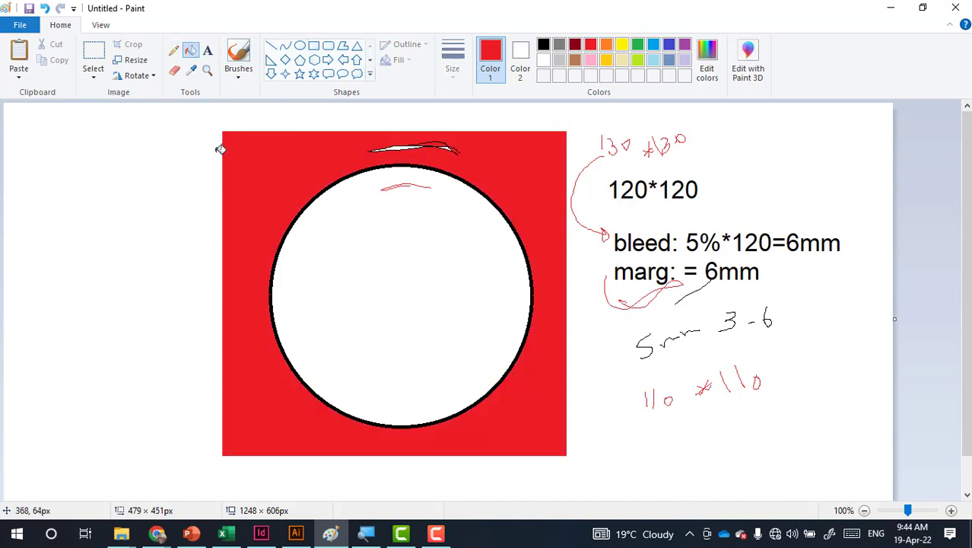
pyautogui.click(338, 257)
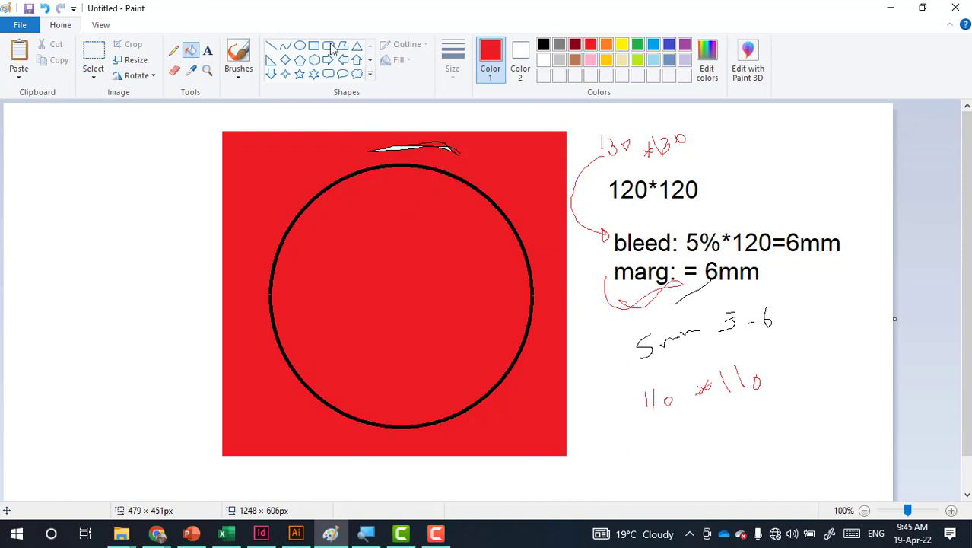
# Add thin white highlight strokes inside the red circle
pyautogui.click(545, 61)
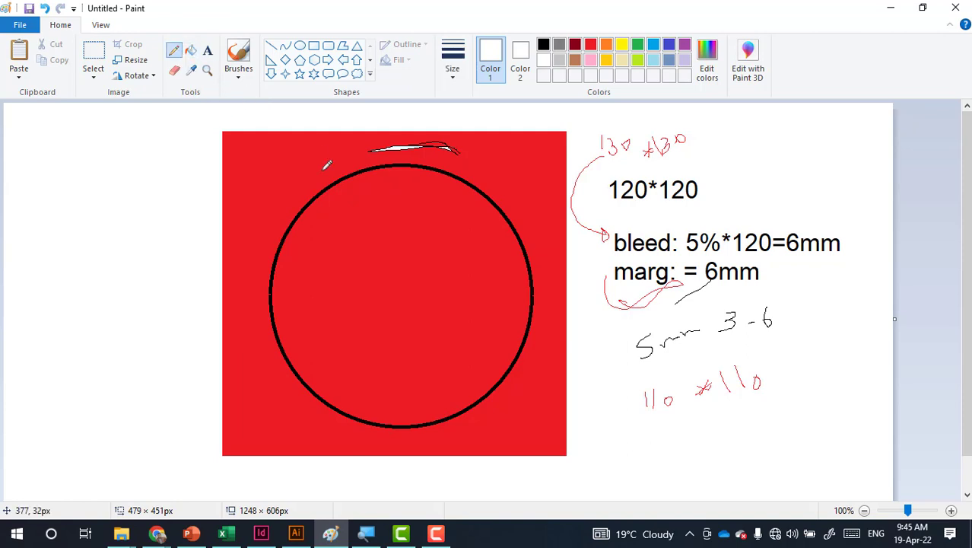
pyautogui.click(453, 68)
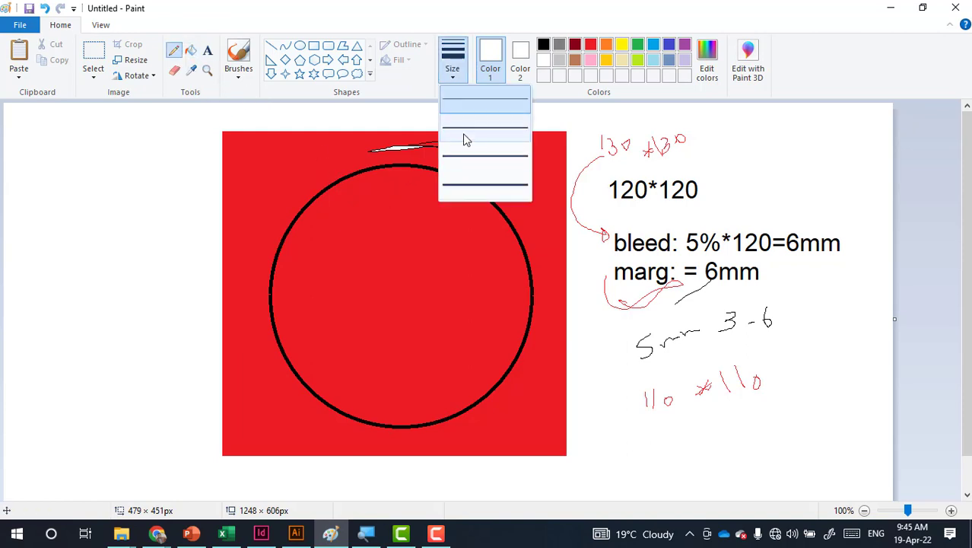
pyautogui.click(466, 139)
pyautogui.moveTo(373, 180)
pyautogui.mouseDown()
pyautogui.moveTo(349, 189)
pyautogui.moveTo(412, 217)
pyautogui.moveTo(411, 234)
pyautogui.mouseUp()
pyautogui.click(356, 239)
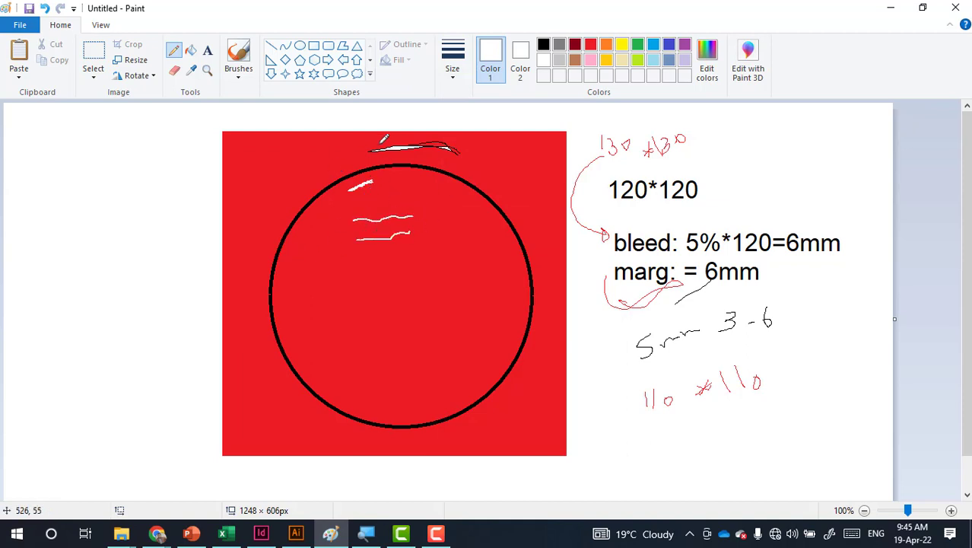
pyautogui.click(295, 533)
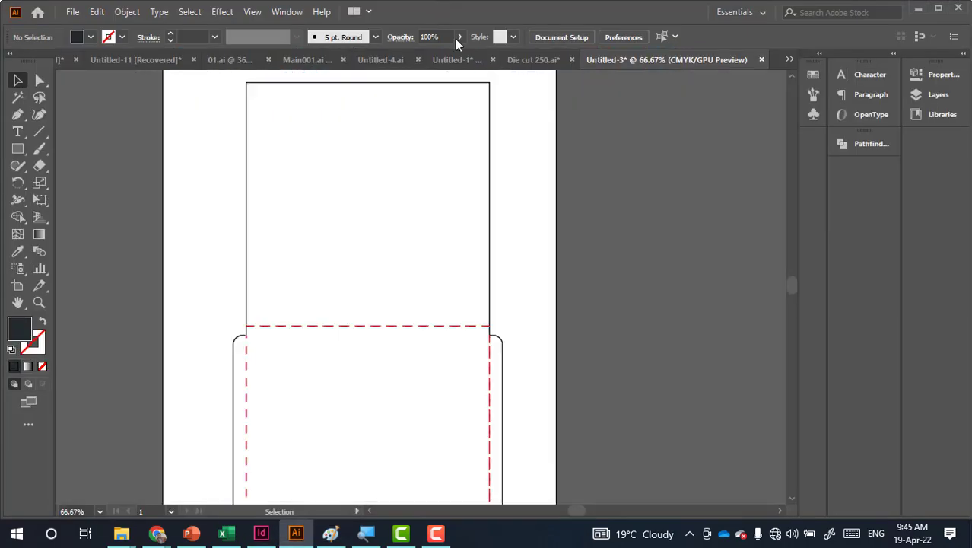
# Browse the open Illustrator documents to reach the Untitled-1 circle label file
pyautogui.click(525, 60)
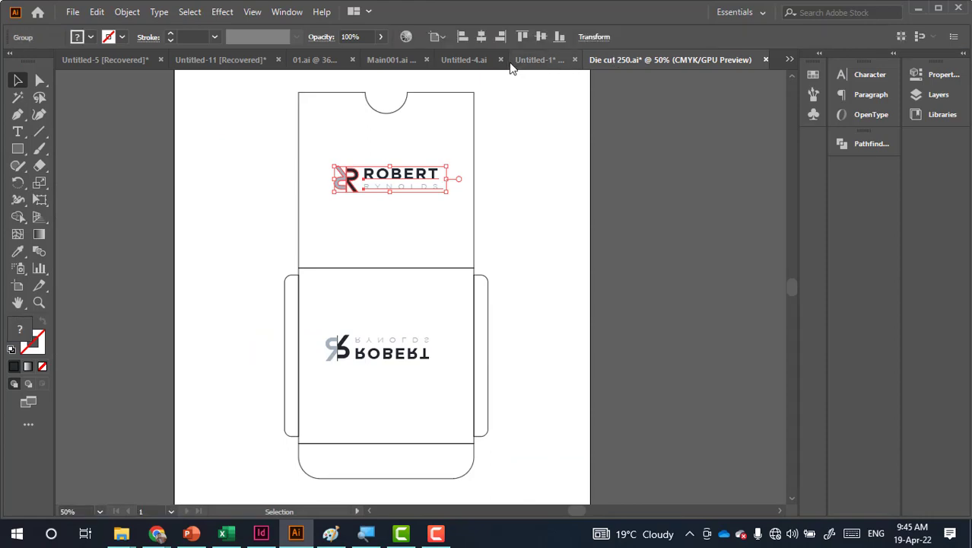
pyautogui.click(473, 70)
pyautogui.click(464, 60)
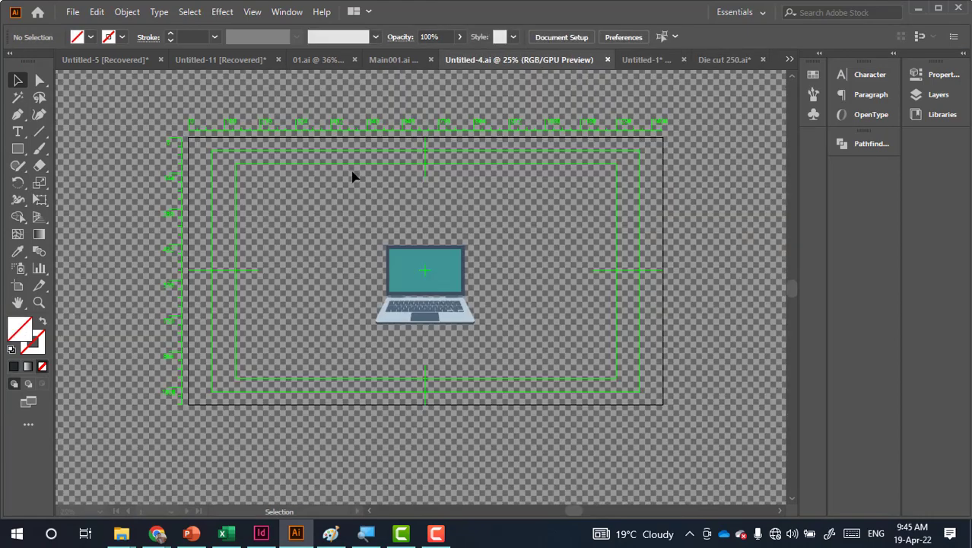
pyautogui.click(380, 61)
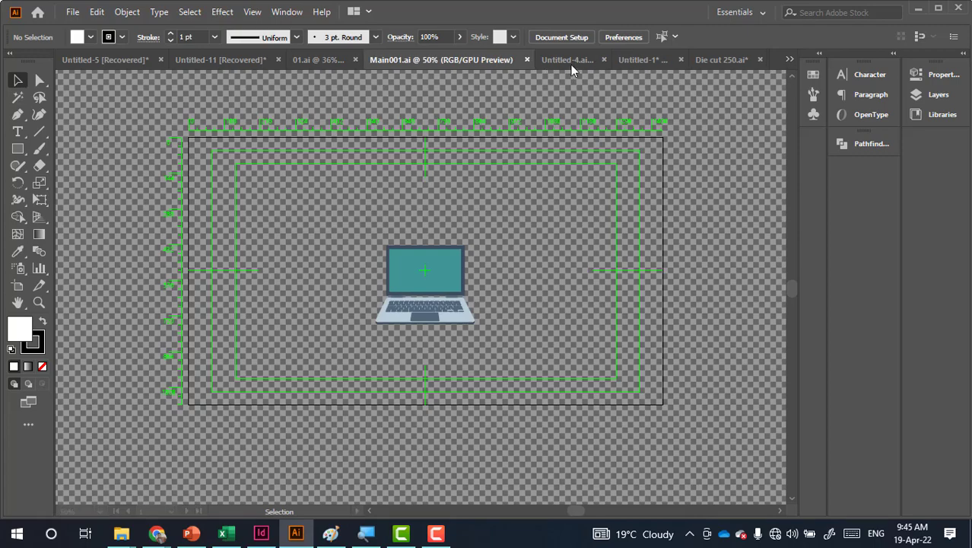
pyautogui.click(563, 65)
pyautogui.click(639, 60)
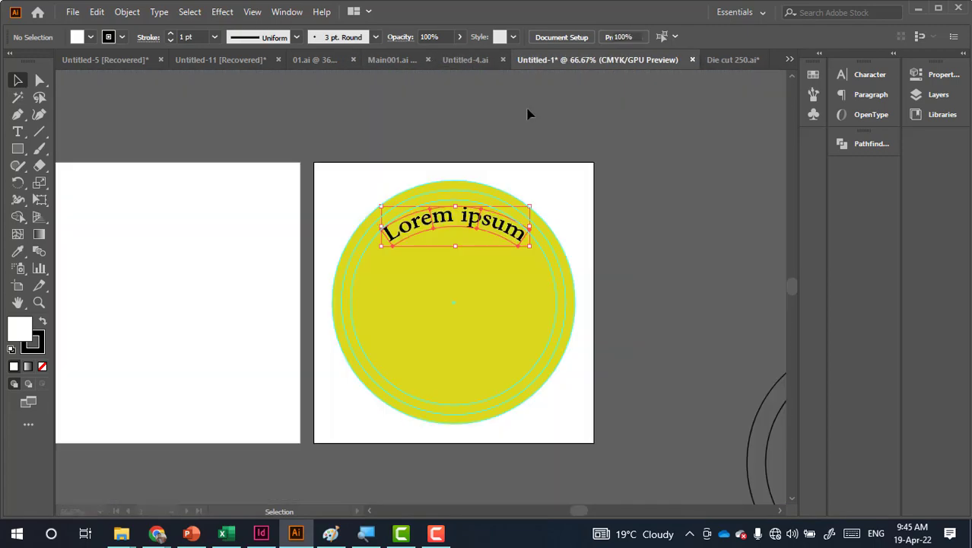
# Delete the yellow fill and curved Lorem ipsum text, keeping the cyan guides, and show Layers
pyautogui.hotkey('ctrl', '-')
pyautogui.moveTo(565, 145); pyautogui.dragTo(436, 354)
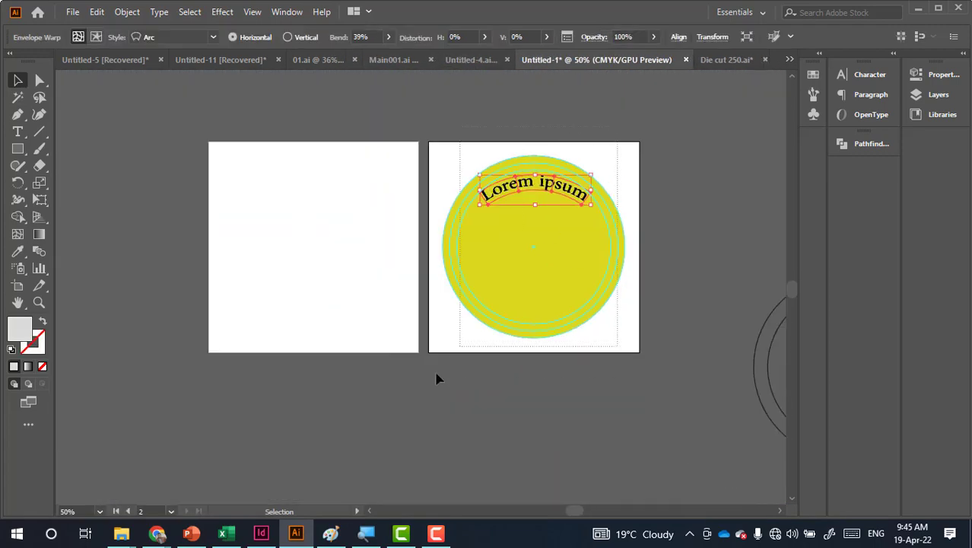
pyautogui.press('Delete')
pyautogui.click(441, 335)
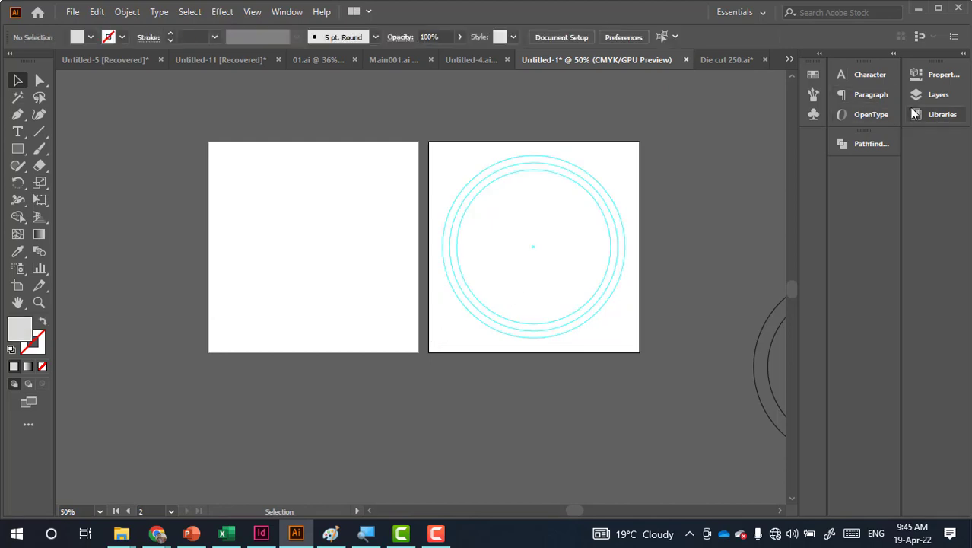
pyautogui.click(931, 94)
# Remove the Die cut layer with its cyan circles, then rename Print to 'layer1'
pyautogui.click(818, 90)
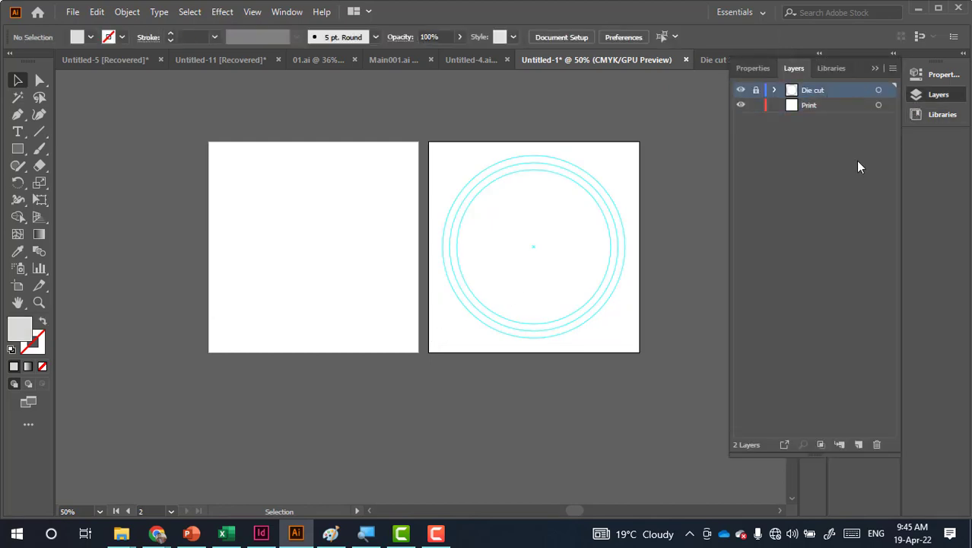
pyautogui.click(876, 444)
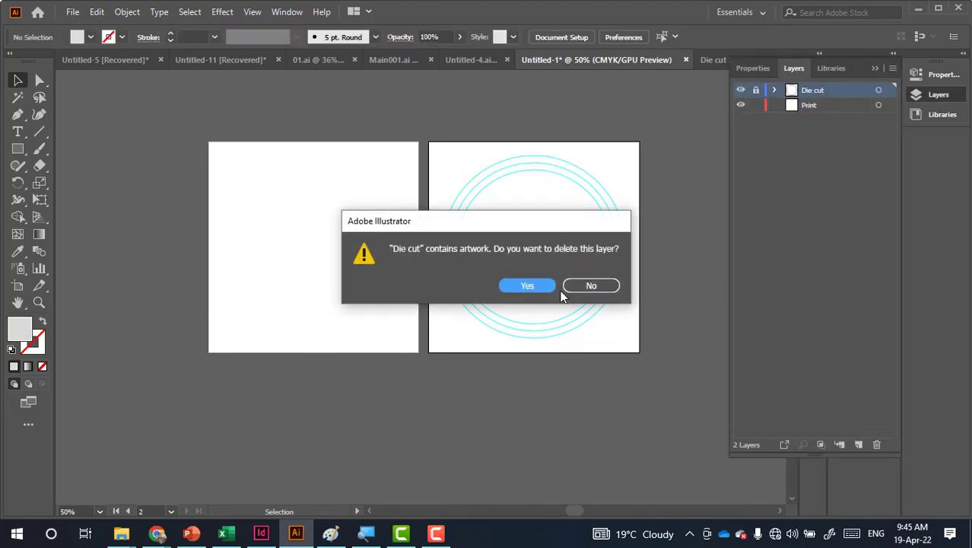
pyautogui.click(551, 283)
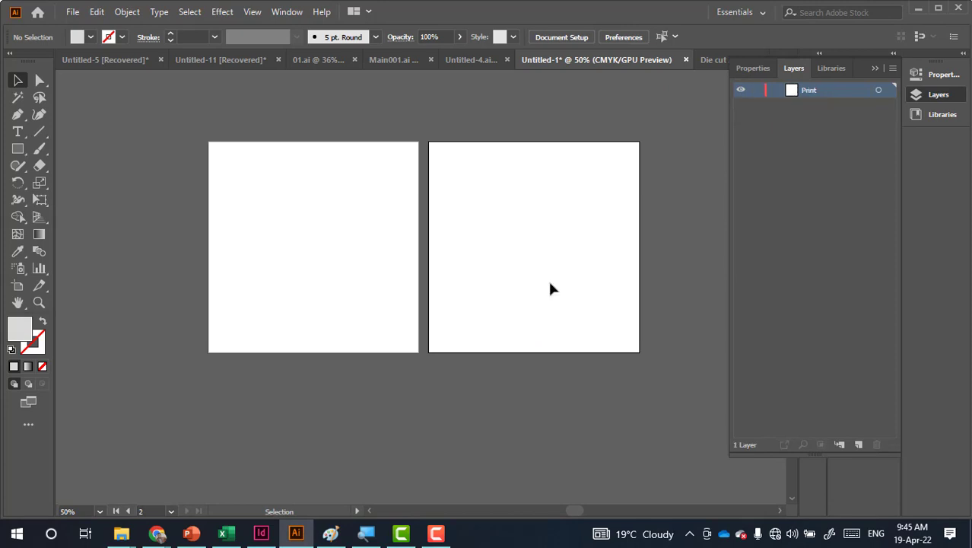
pyautogui.doubleClick(811, 89)
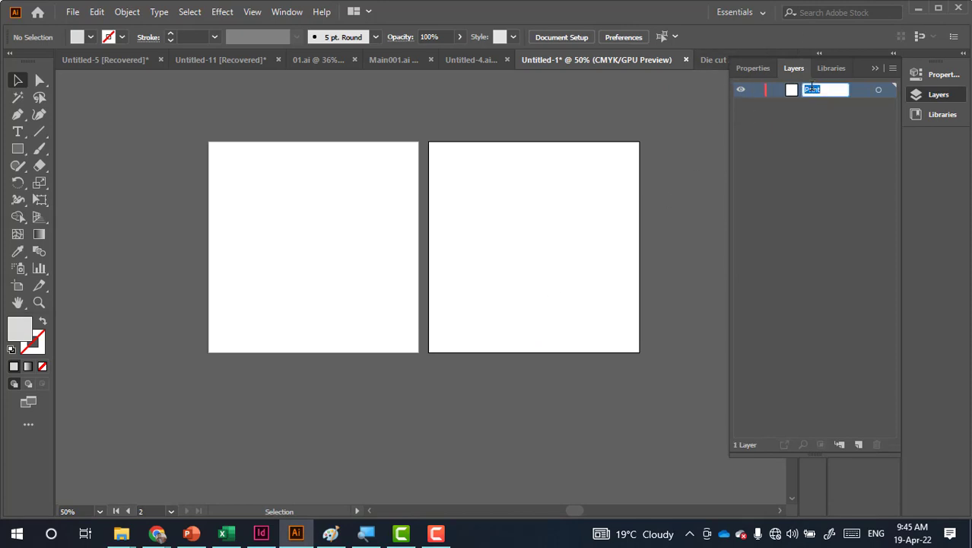
pyautogui.press('BackSpace')
pyautogui.write('1')
pyautogui.press('Return')
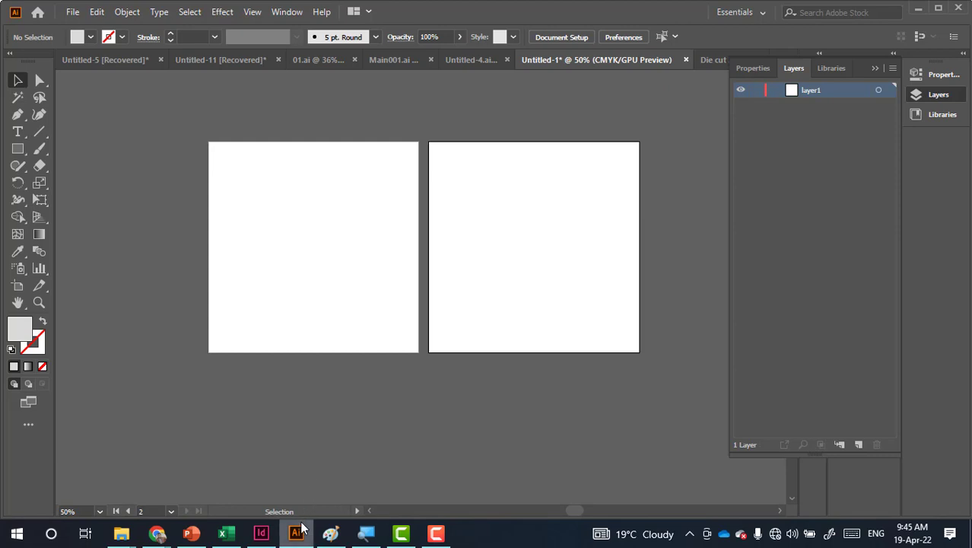
pyautogui.moveTo(330, 533)
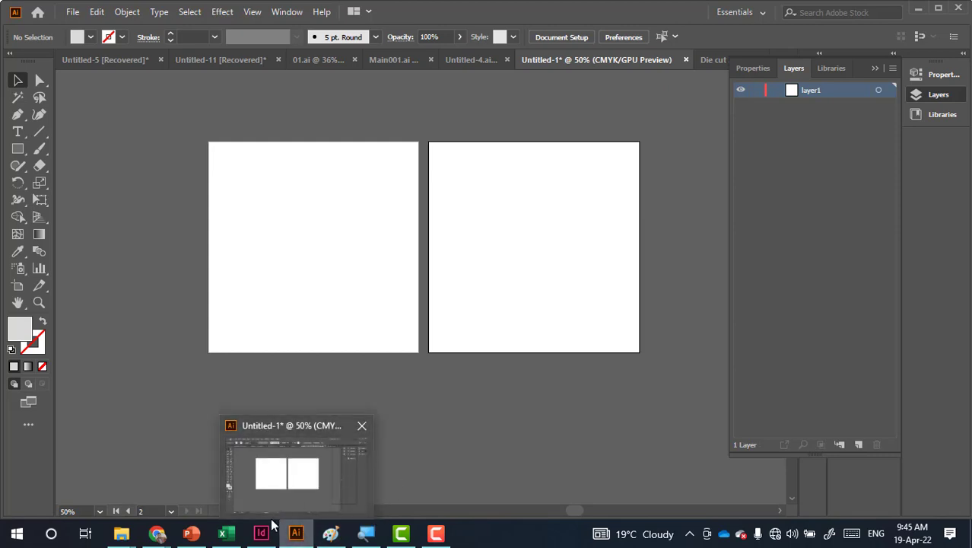
# Check the red square sketch in Paint, then come back to Illustrator
pyautogui.click(330, 533)
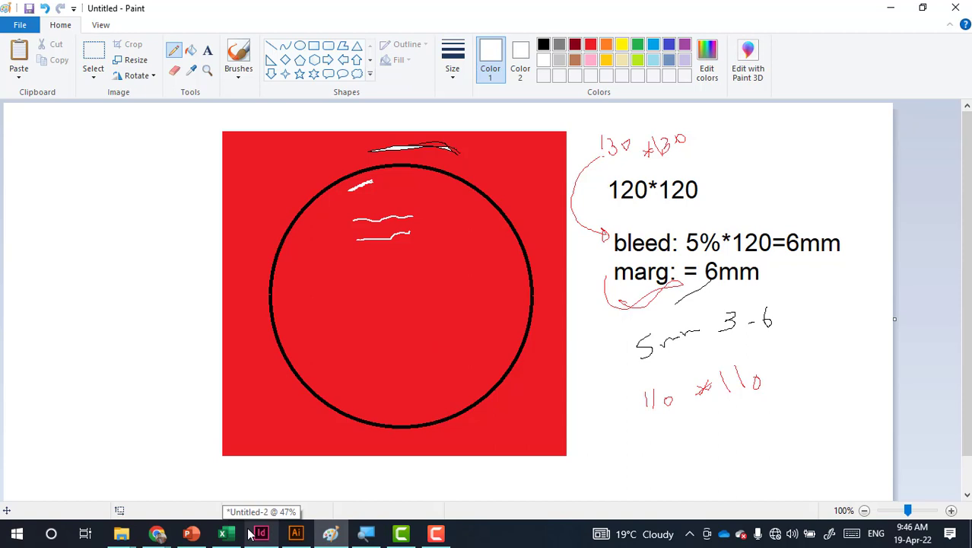
pyautogui.click(296, 533)
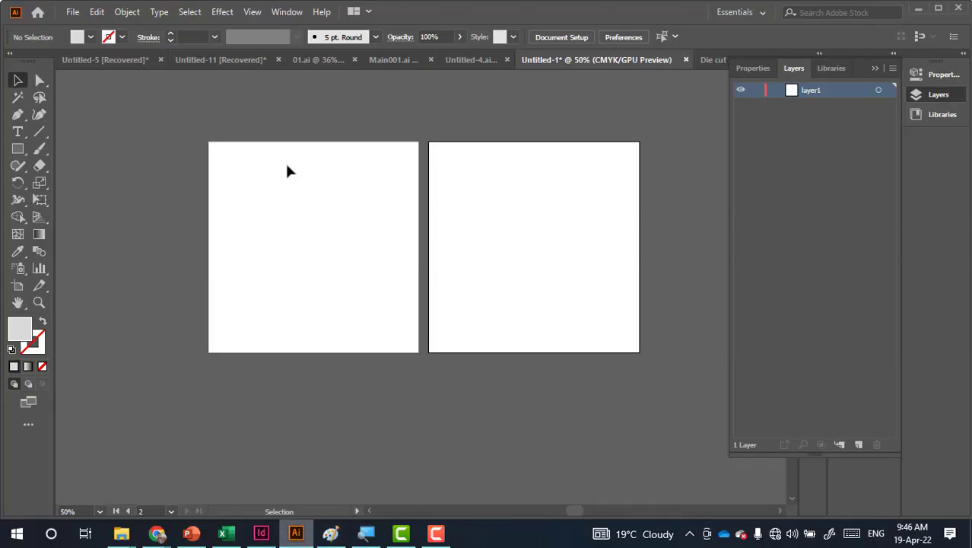
# Create a 120 mm circle with the Ellipse tool and move it onto the first artboard
pyautogui.click(17, 148)
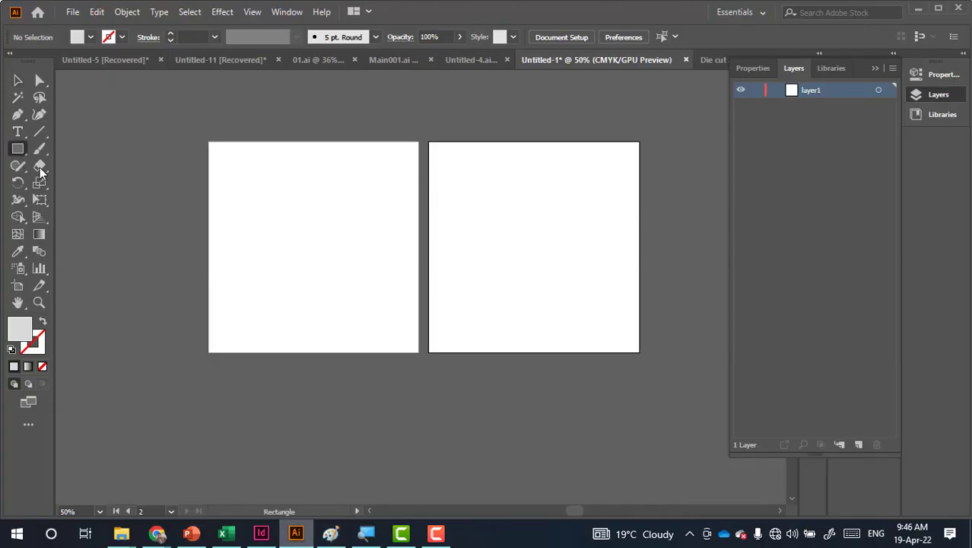
pyautogui.moveTo(40, 168); pyautogui.dragTo(71, 184)
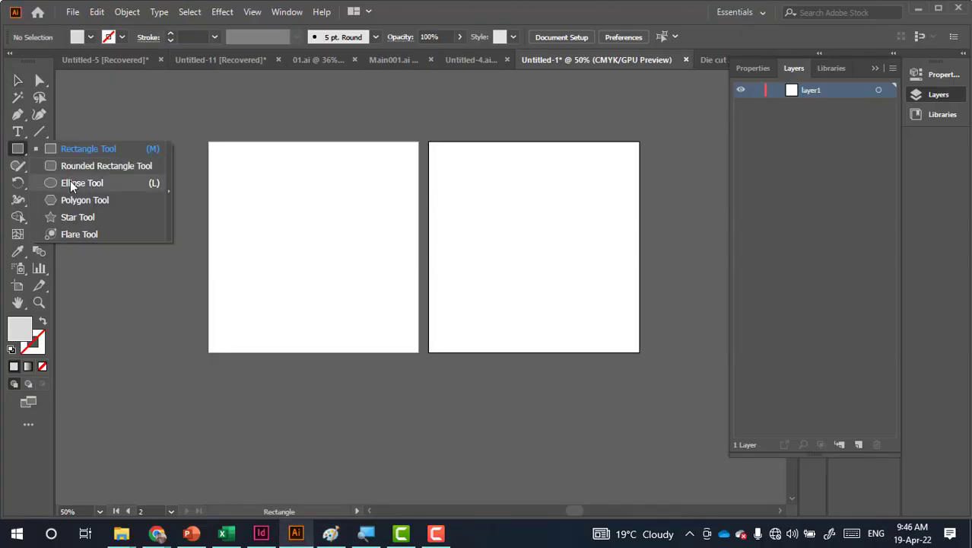
pyautogui.click(71, 184)
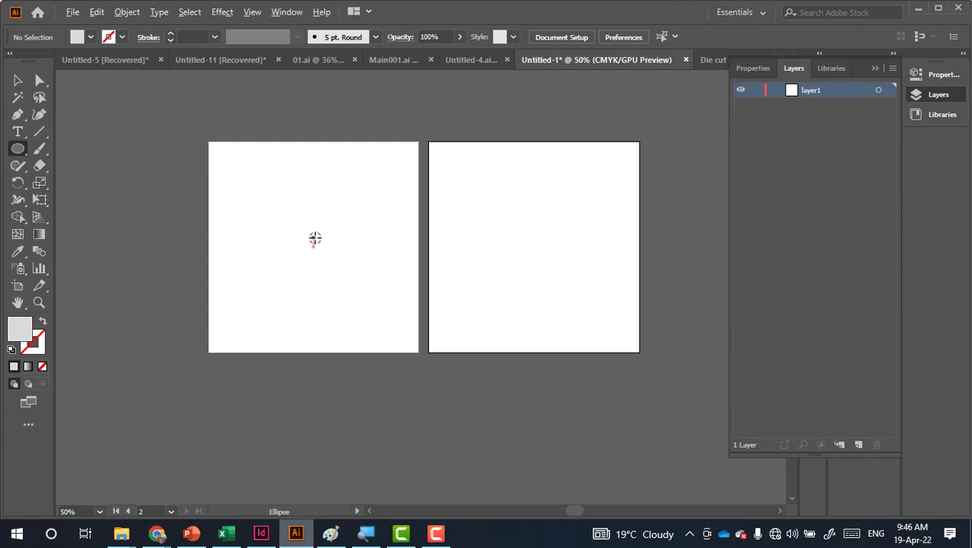
pyautogui.click(314, 245)
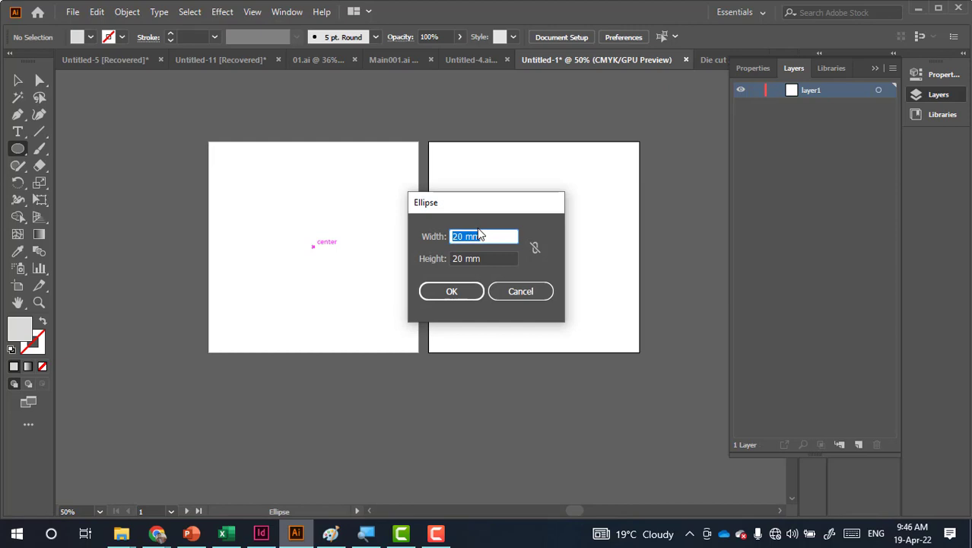
pyautogui.write('120')
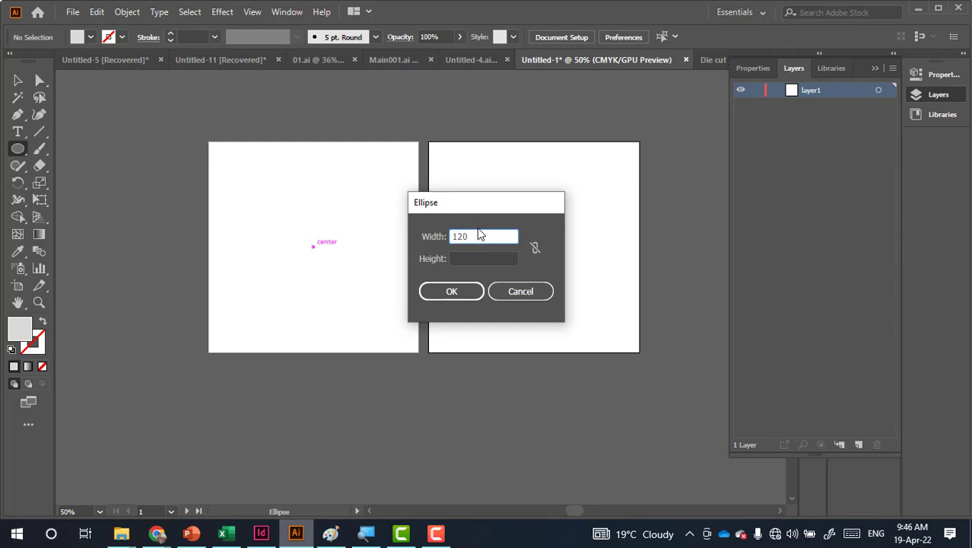
pyautogui.press('Tab')
pyautogui.write('12')
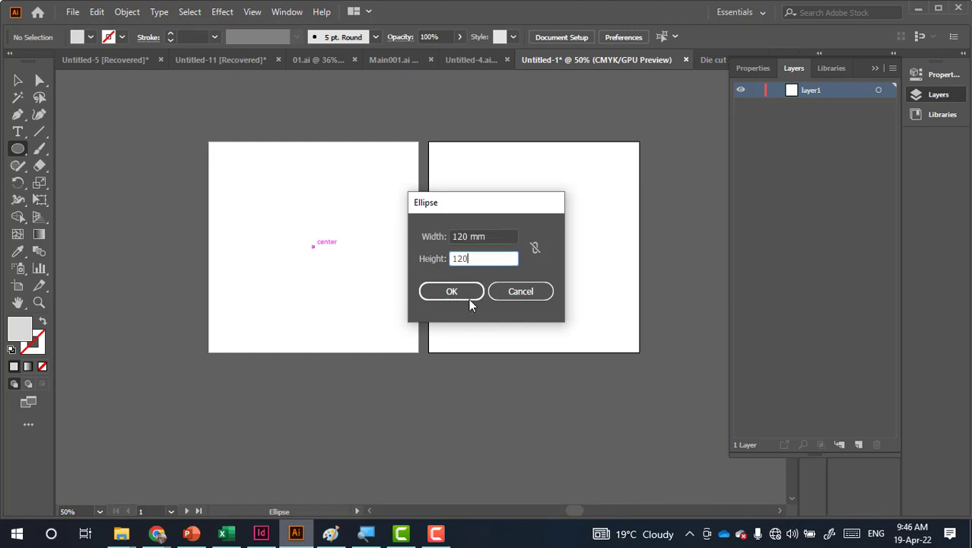
pyautogui.click(468, 296)
pyautogui.click(18, 80)
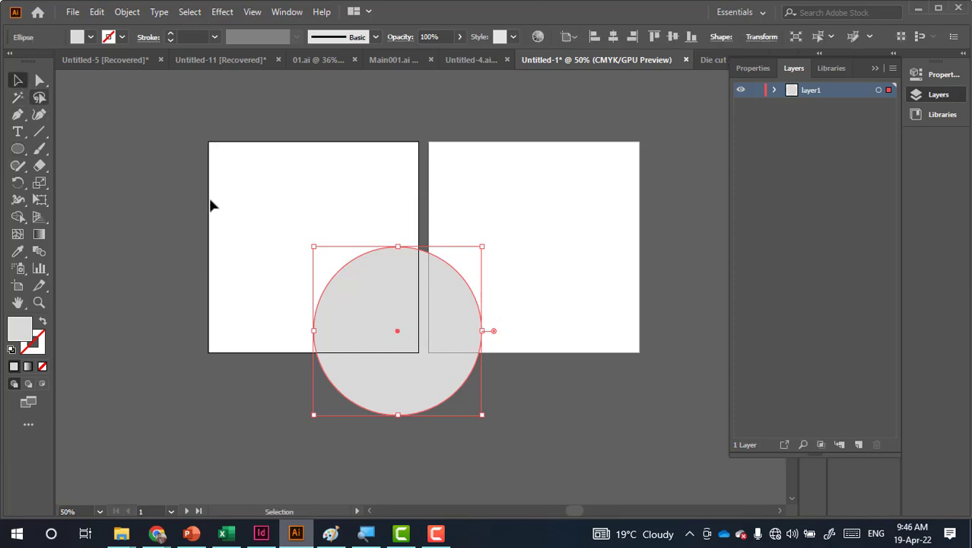
pyautogui.moveTo(360, 311); pyautogui.dragTo(300, 226)
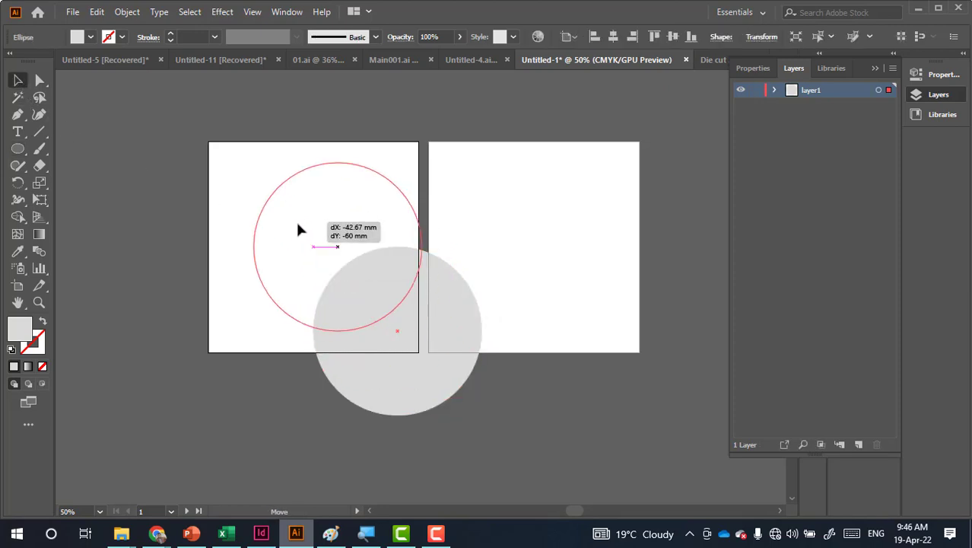
# Make the circle unfilled with a black (000000) stroke, then deselect it
pyautogui.click(42, 322)
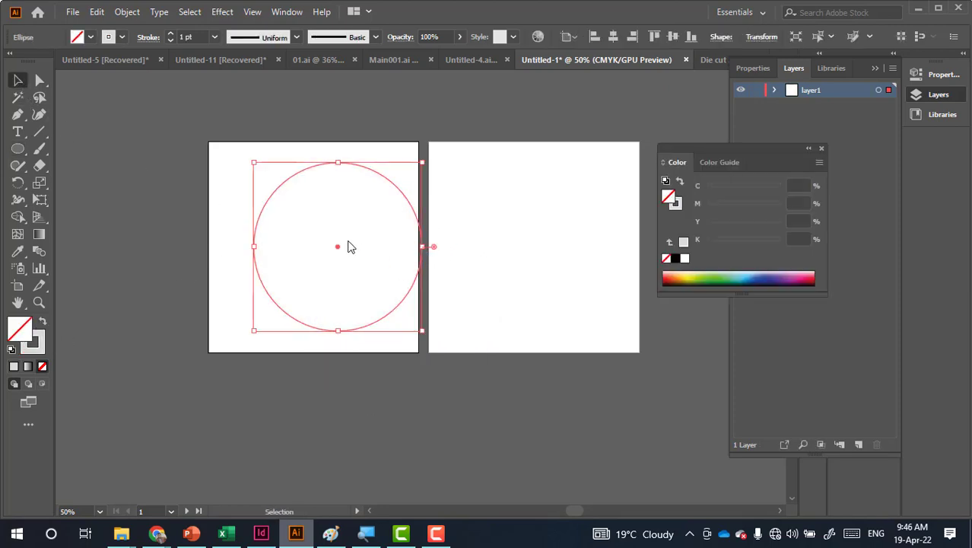
pyautogui.doubleClick(32, 341)
pyautogui.moveTo(304, 257)
pyautogui.mouseDown()
pyautogui.moveTo(315, 267)
pyautogui.moveTo(302, 172)
pyautogui.moveTo(290, 356)
pyautogui.mouseUp()
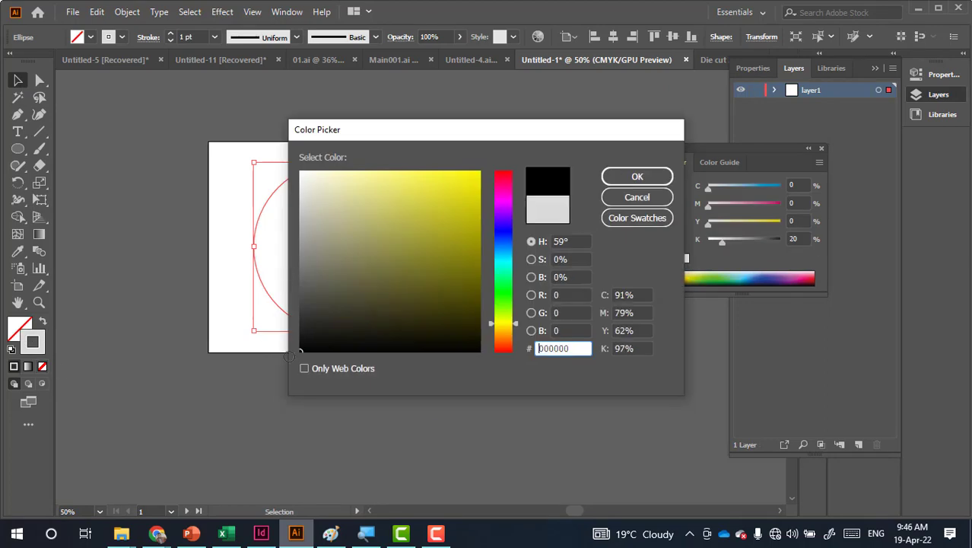
pyautogui.click(637, 176)
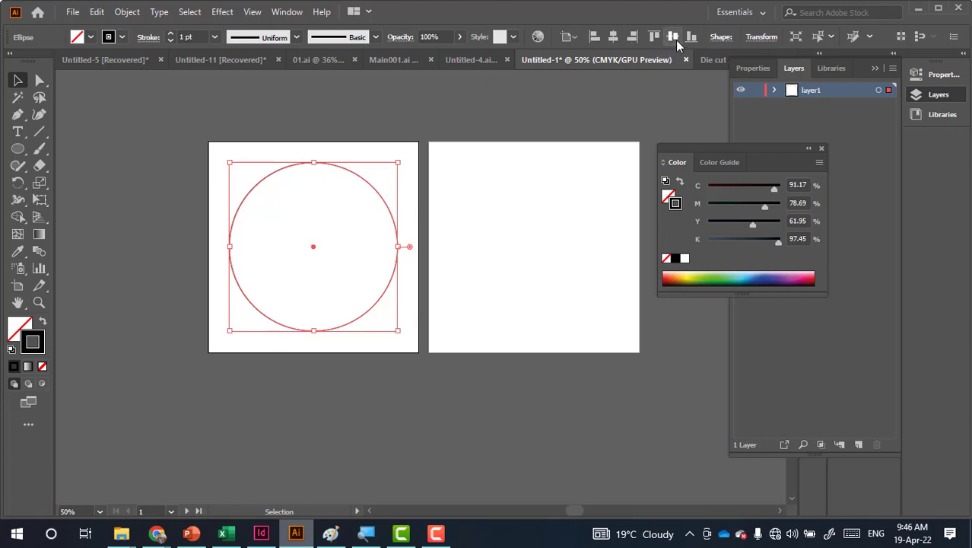
pyautogui.click(325, 199)
# Zoom to the second artboard and start a heart with the Pen tool, undoing a misplaced segment
pyautogui.scroll(1, 332, 215)
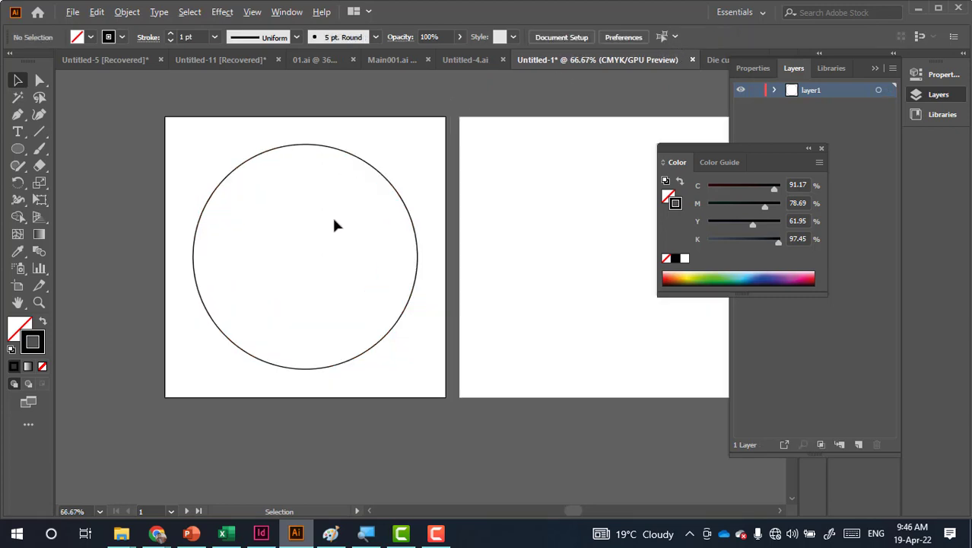
pyautogui.scroll(1, 259, 245)
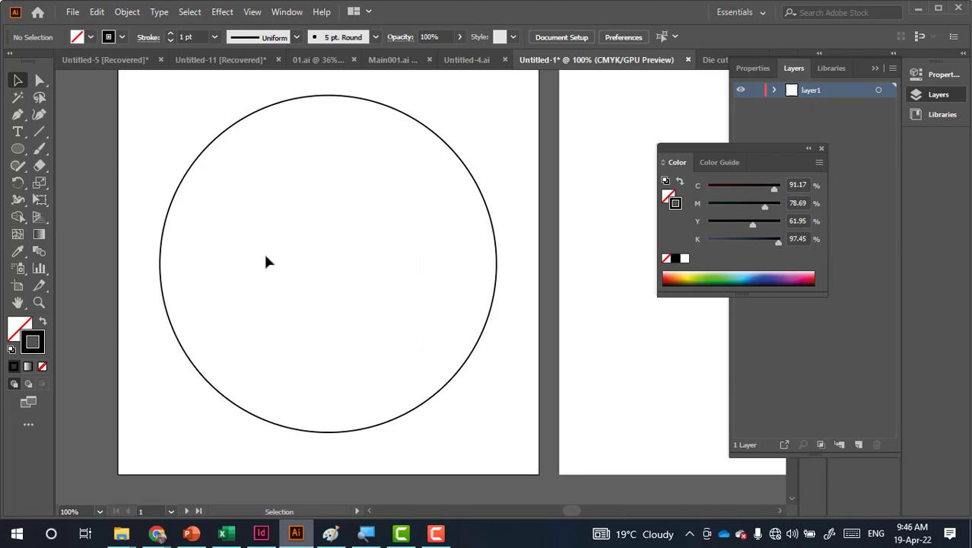
pyautogui.scroll(-1, 263, 251)
pyautogui.click(17, 114)
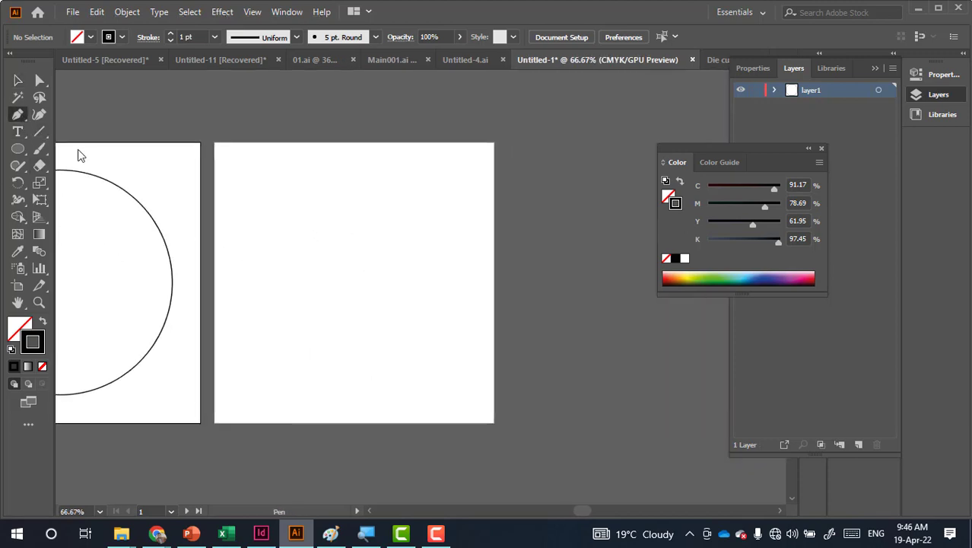
pyautogui.click(364, 235)
pyautogui.moveTo(200, 304); pyautogui.dragTo(225, 368)
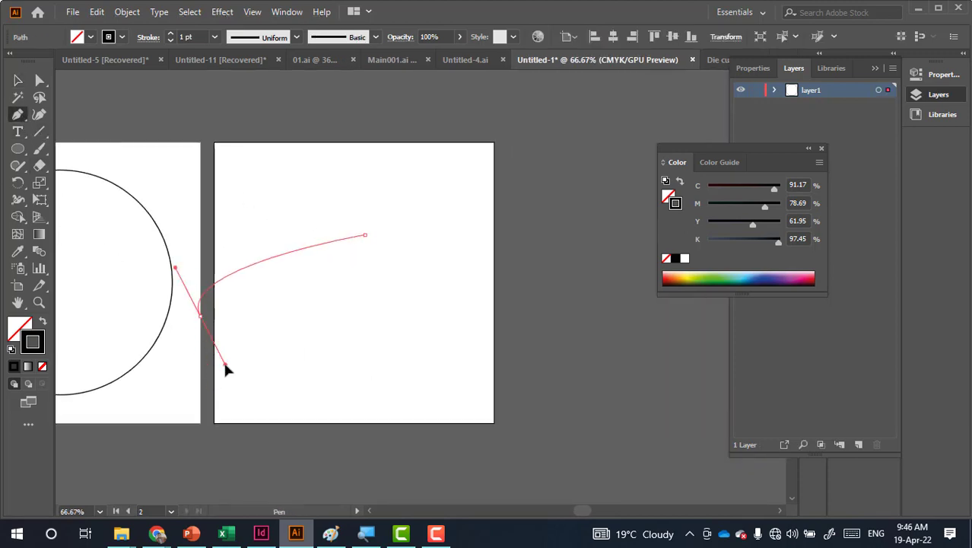
pyautogui.hotkey('ctrl', 'z')
# Add the heart's left lobe, bottom tip and right lobe, close the path, and pan back
pyautogui.click(290, 271)
pyautogui.moveTo(290, 241); pyautogui.dragTo(279, 319)
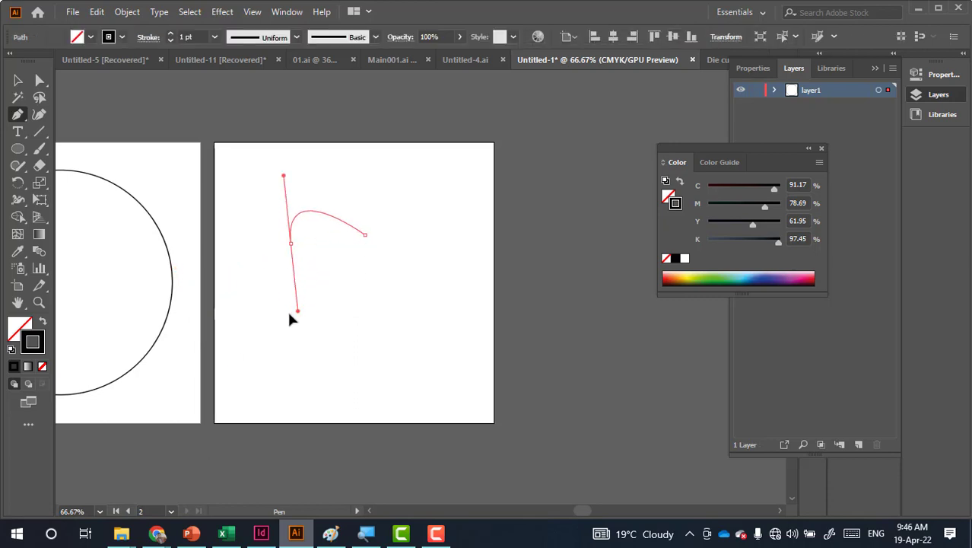
pyautogui.click(375, 366)
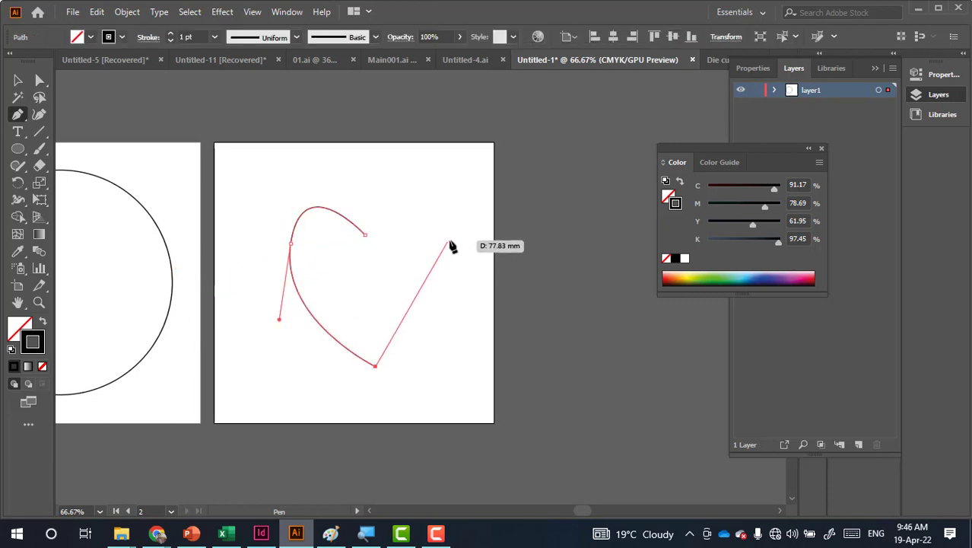
pyautogui.moveTo(450, 240); pyautogui.dragTo(407, 191)
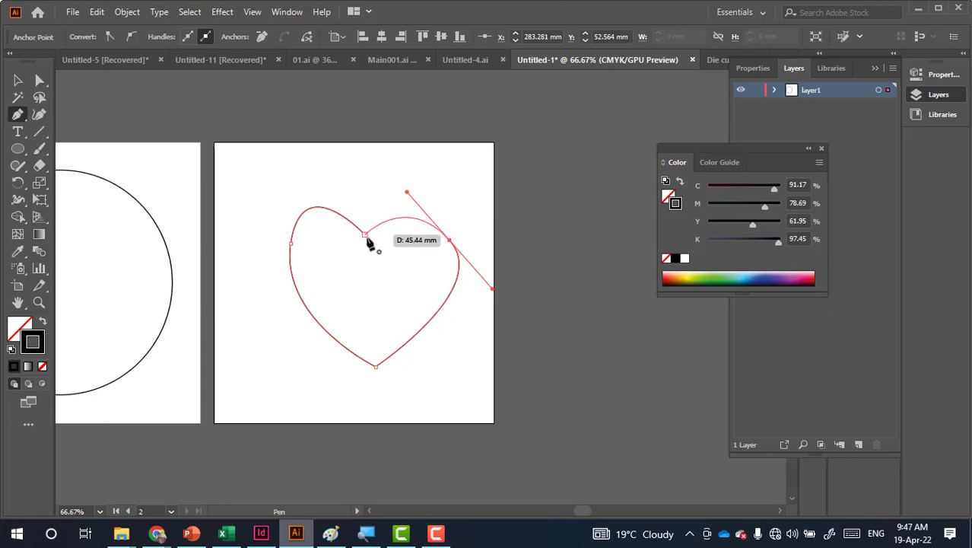
pyautogui.click(365, 235)
pyautogui.press('v')
pyautogui.click(391, 239)
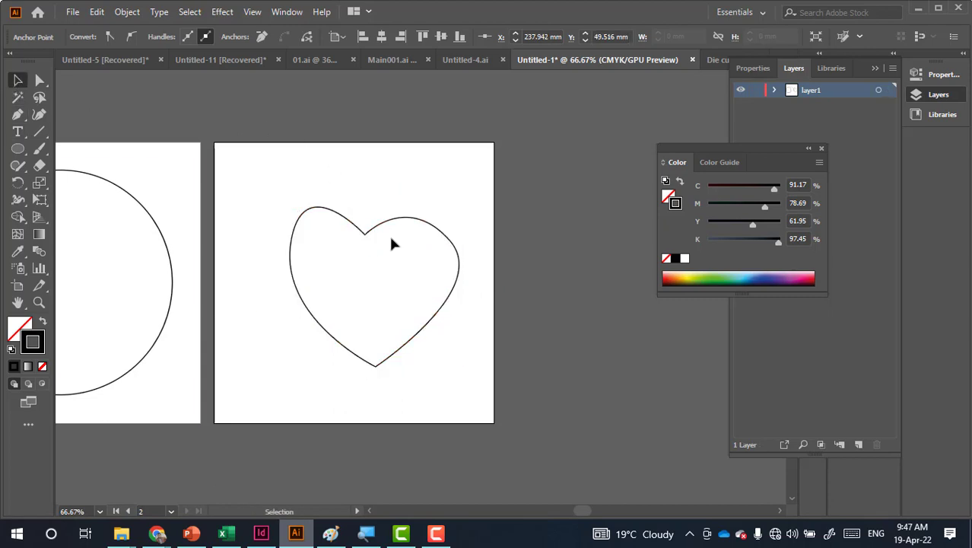
pyautogui.moveTo(304, 262); pyautogui.dragTo(424, 238)
# Draw a 130 × 130 mm circle and centre it horizontally and vertically on the original circle
pyautogui.click(260, 224)
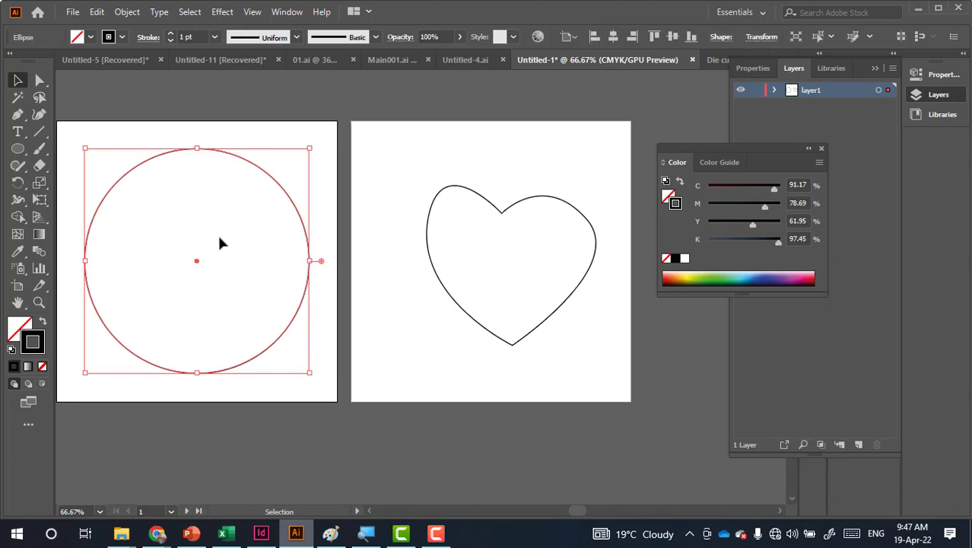
pyautogui.moveTo(216, 236); pyautogui.dragTo(371, 220)
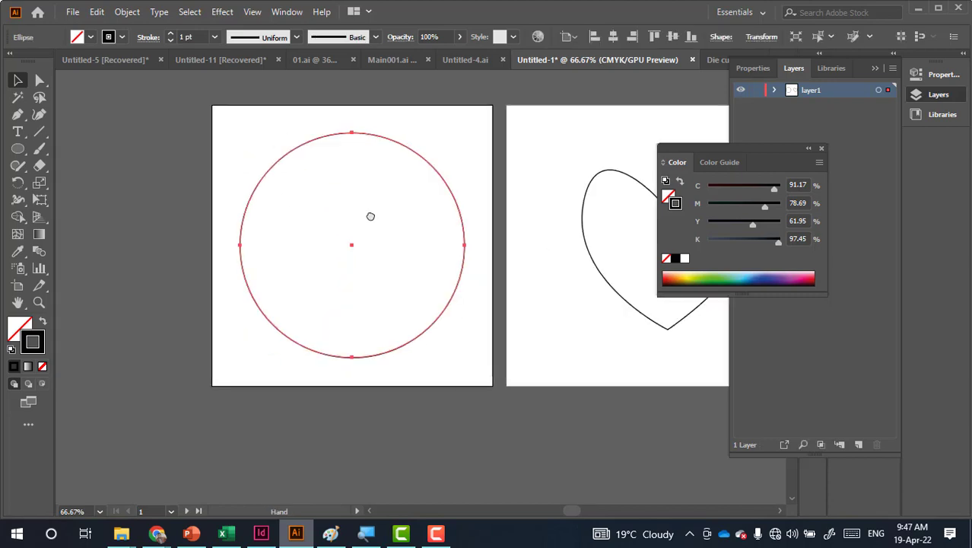
pyautogui.click(25, 151)
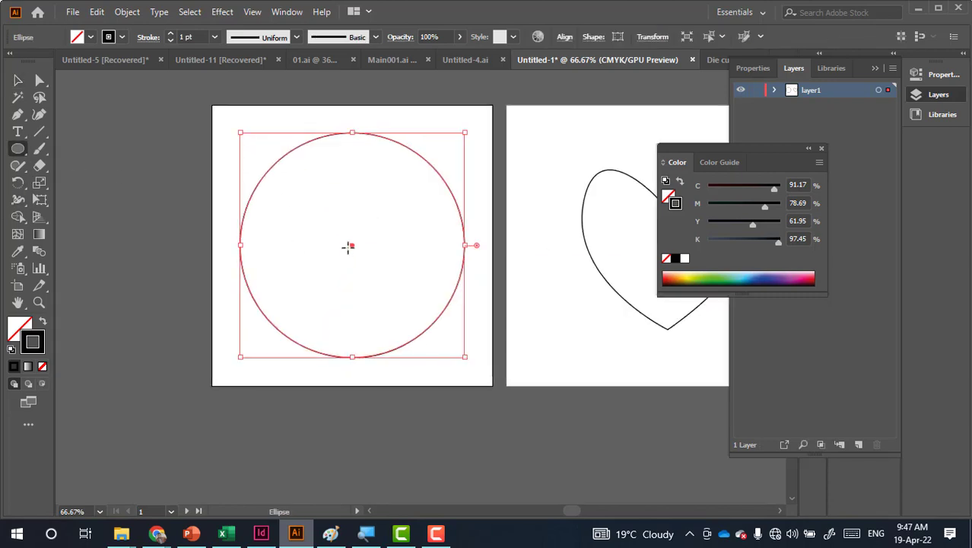
pyautogui.click(348, 248)
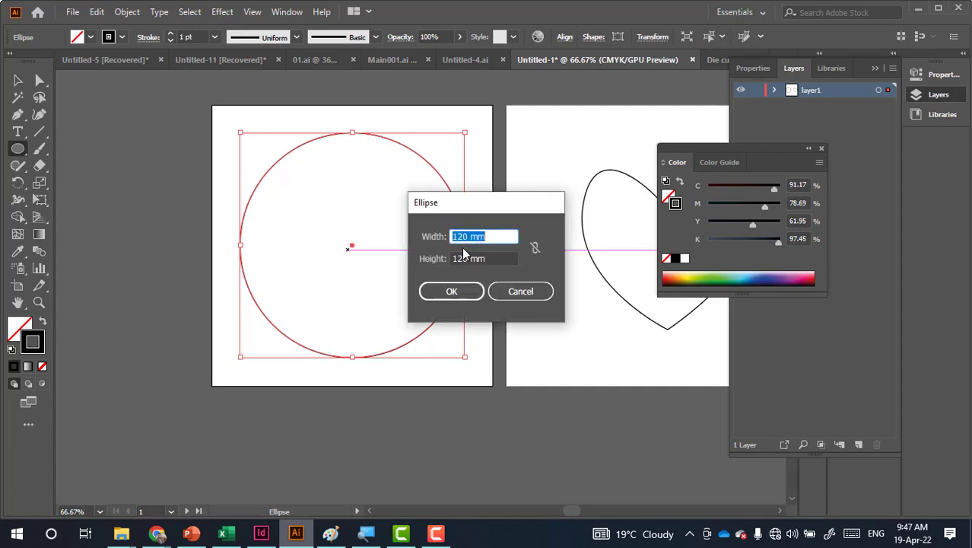
pyautogui.write('130')
pyautogui.press('Tab')
pyautogui.write('130')
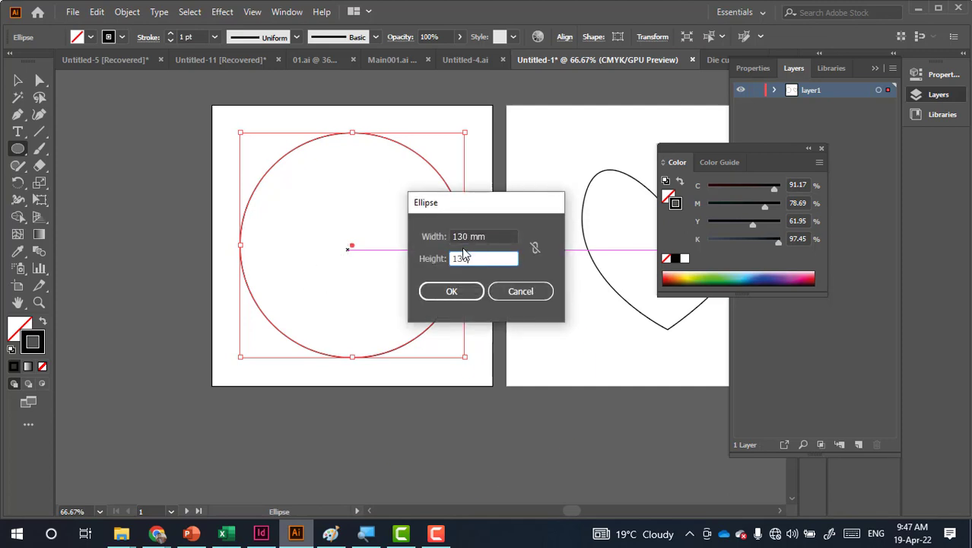
pyautogui.press('Return')
pyautogui.press('v')
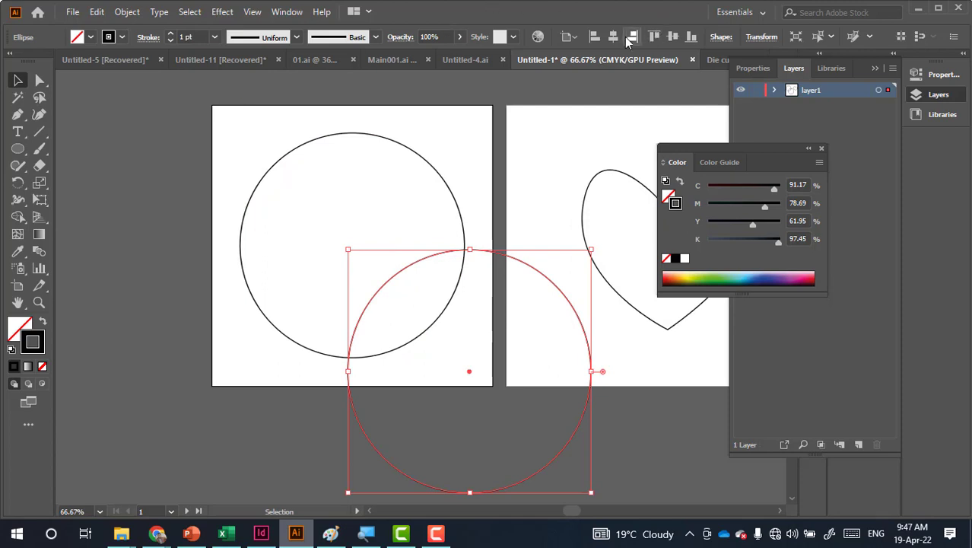
pyautogui.click(614, 37)
pyautogui.click(672, 37)
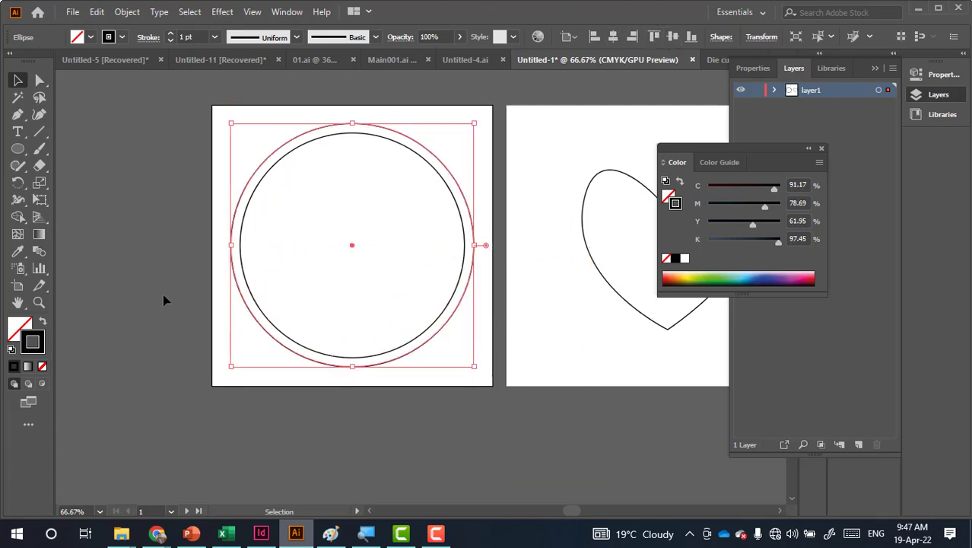
pyautogui.click(167, 264)
# Draw a 110 mm circle and align it to the horizontal and vertical centre
pyautogui.click(17, 148)
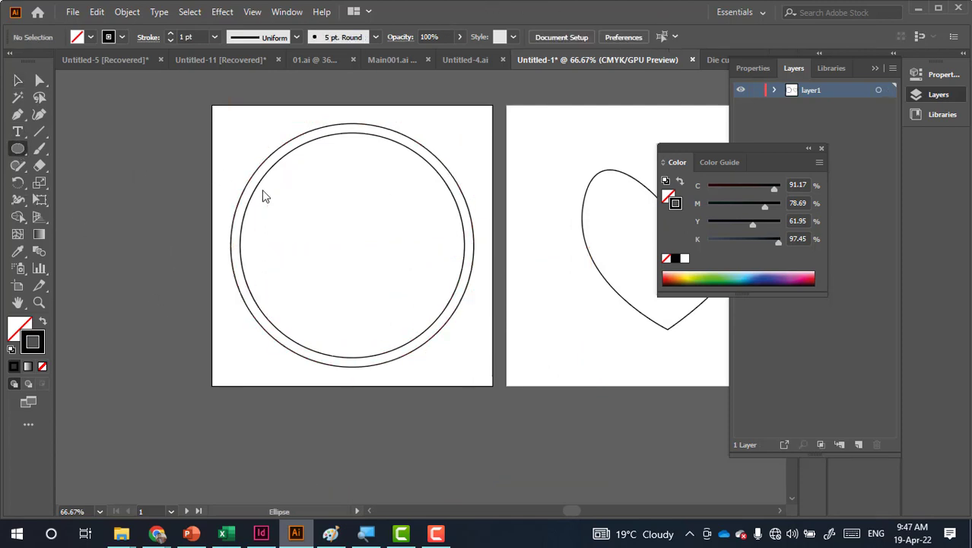
pyautogui.click(325, 276)
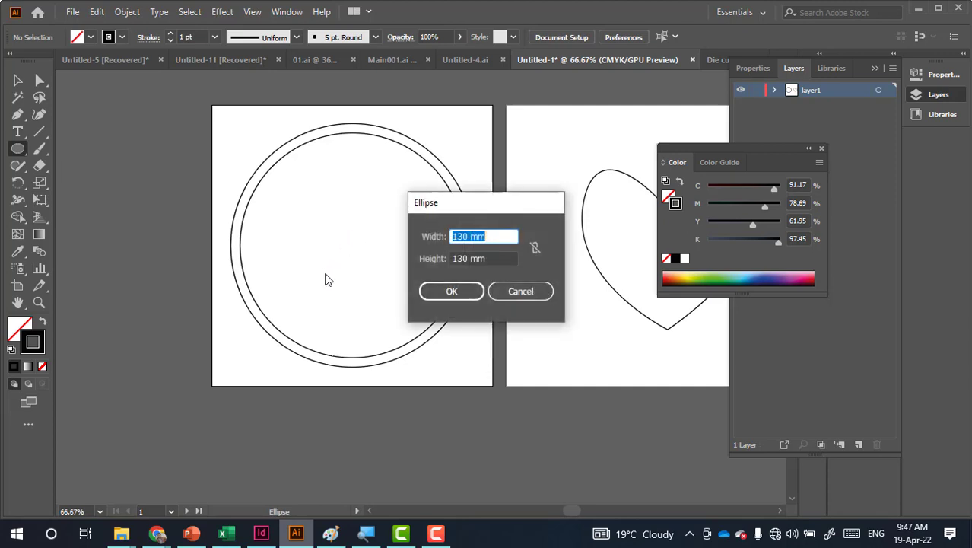
pyautogui.write('110')
pyautogui.press('Tab')
pyautogui.write('1')
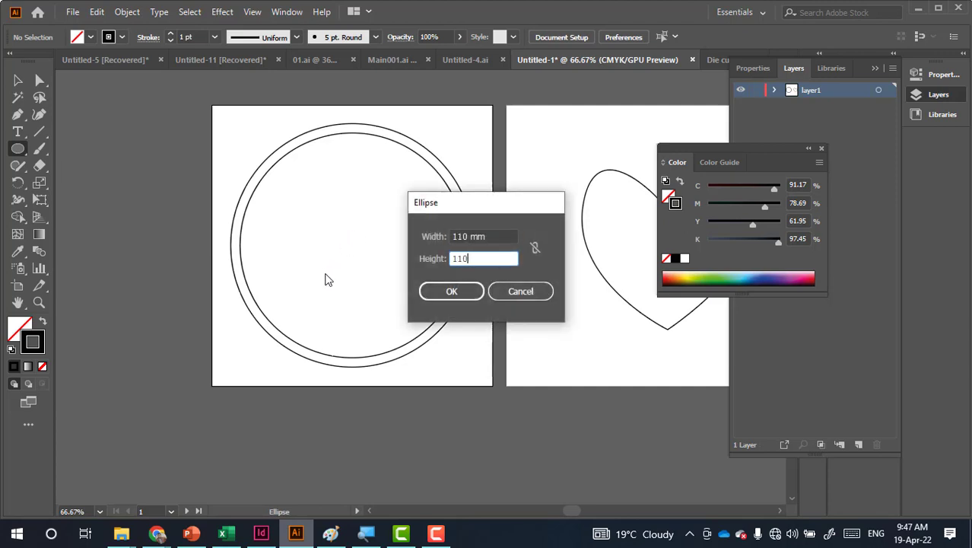
pyautogui.press('Return')
pyautogui.click(17, 81)
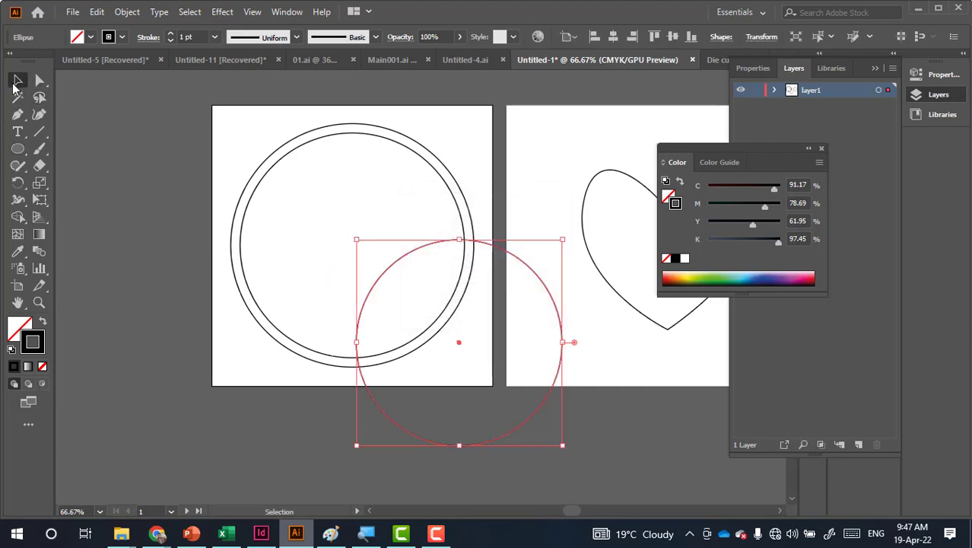
pyautogui.click(613, 38)
pyautogui.click(672, 38)
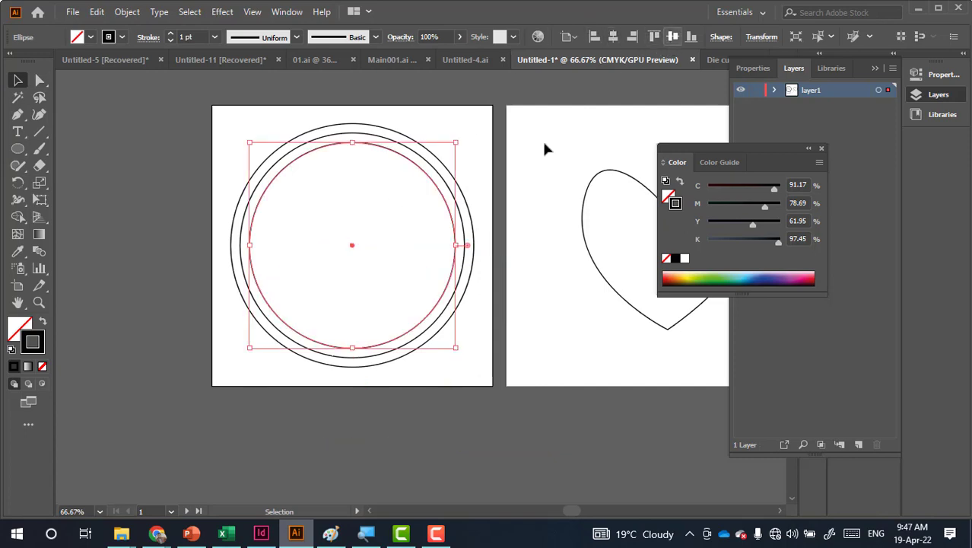
pyautogui.hscroll(5, 432, 192)
pyautogui.click(408, 211)
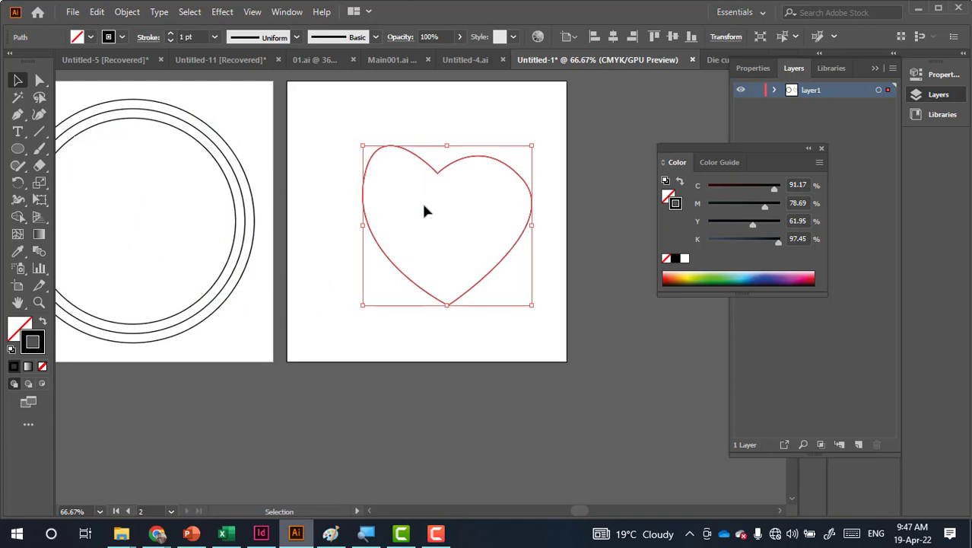
pyautogui.press('a')
pyautogui.press('v')
pyautogui.moveTo(530, 145); pyautogui.dragTo(545, 133)
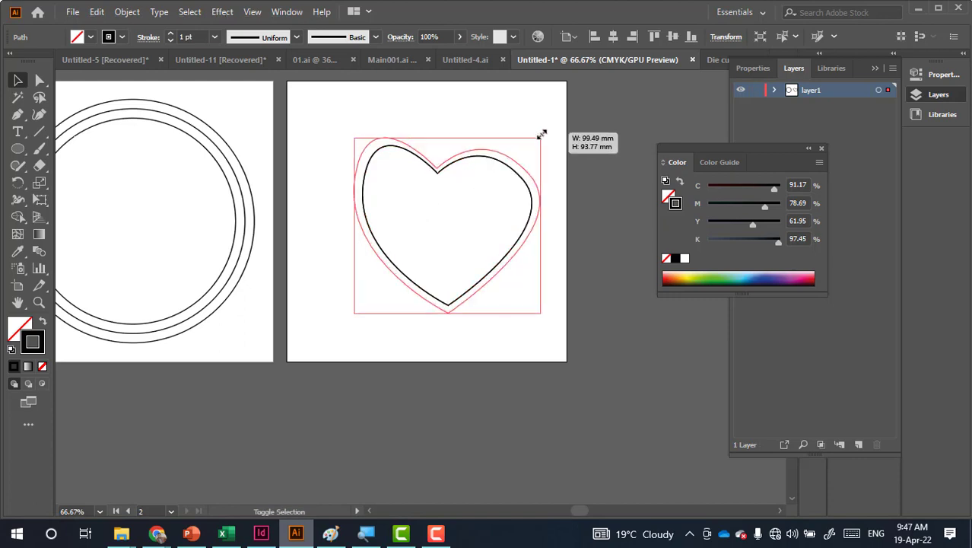
pyautogui.click(509, 161)
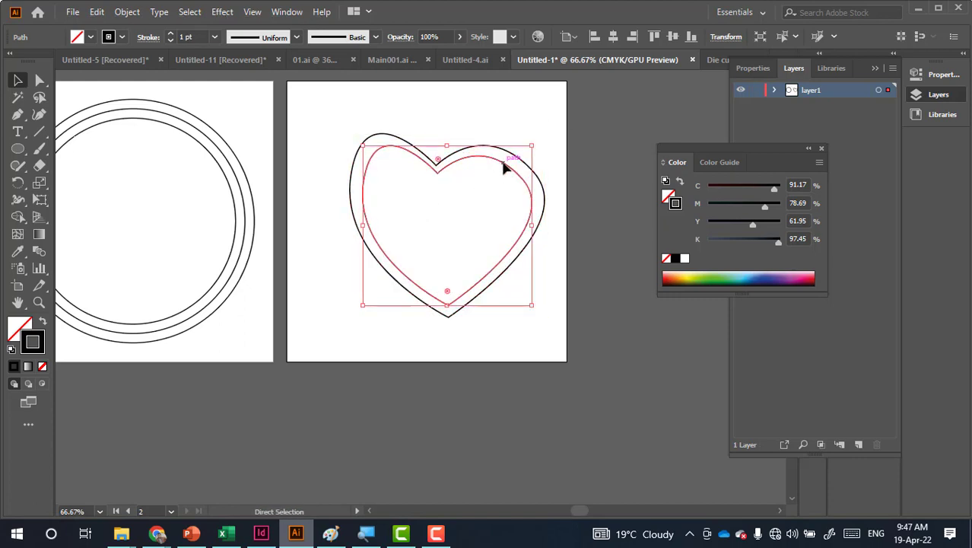
pyautogui.moveTo(531, 146); pyautogui.dragTo(523, 155)
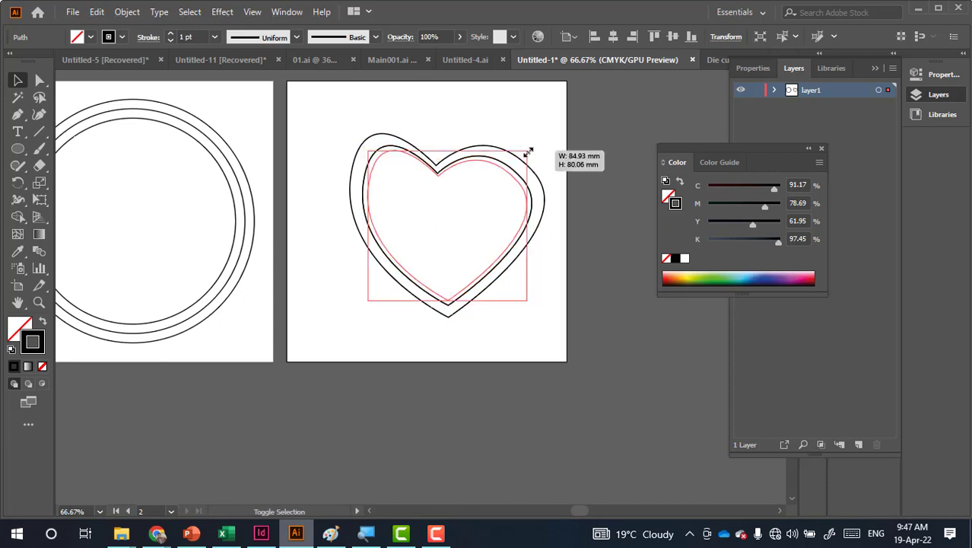
pyautogui.press('a')
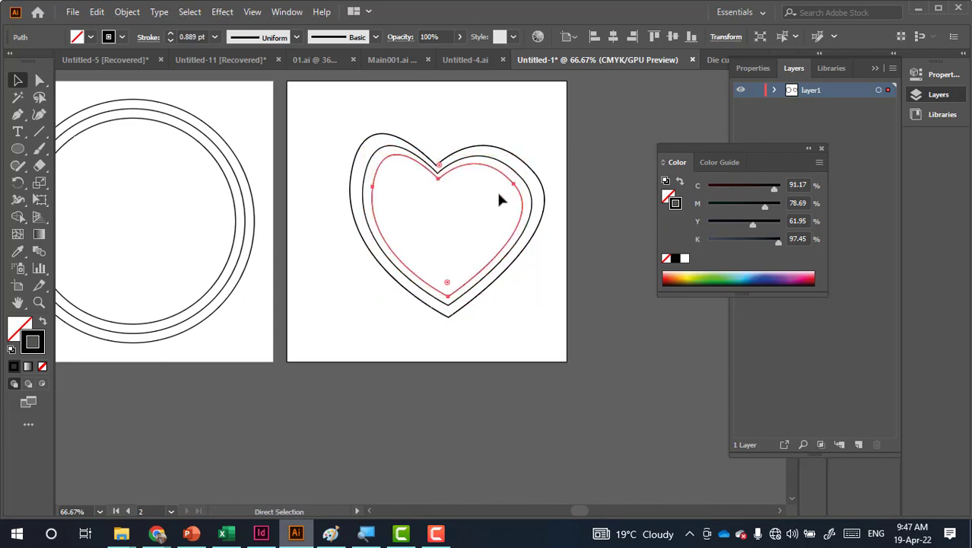
pyautogui.hotkey('ctrl', 'z')
pyautogui.hotkey('ctrl', 'z')
pyautogui.press('v')
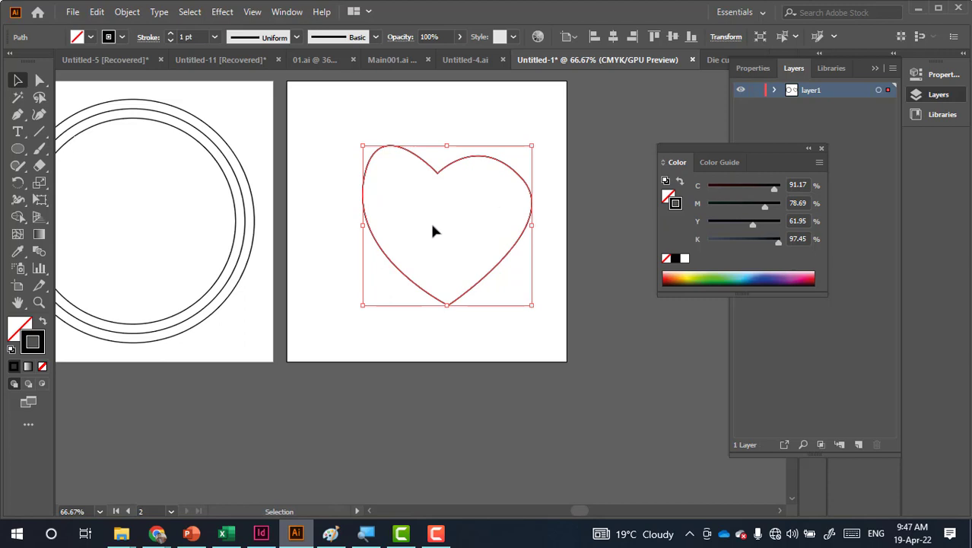
pyautogui.hscroll(-3, 342, 190)
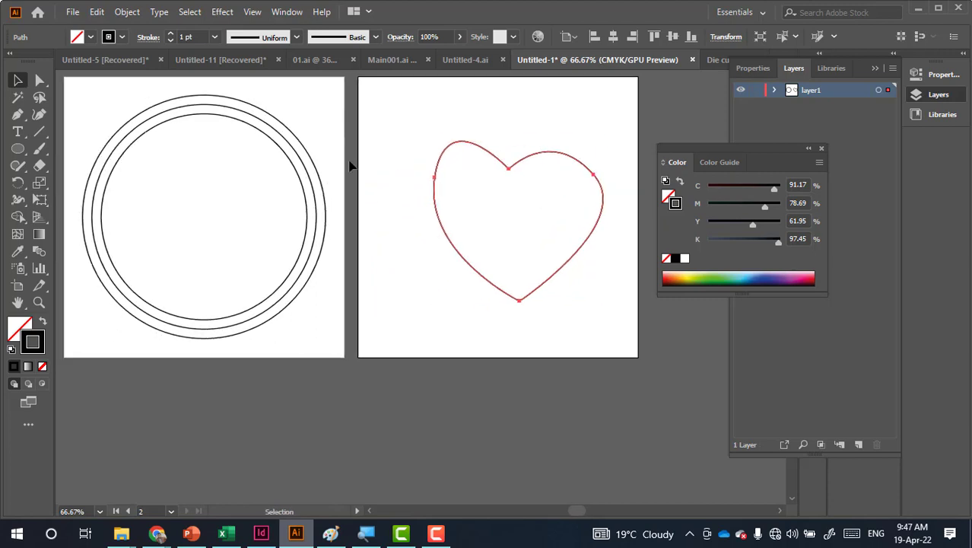
pyautogui.click(310, 156)
pyautogui.press('Delete')
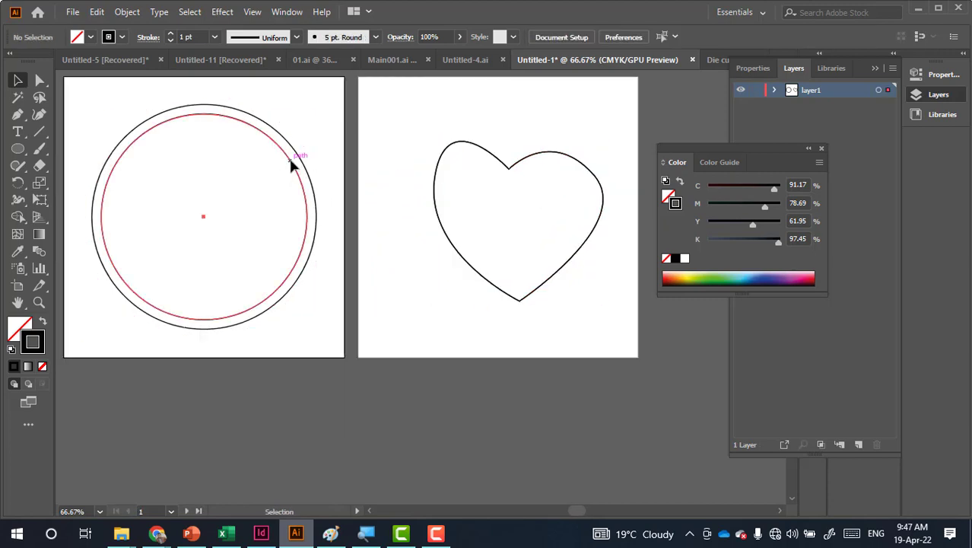
# Delete the inner red circle, leaving only the original 120 mm circle
pyautogui.click(291, 162)
pyautogui.press('Delete')
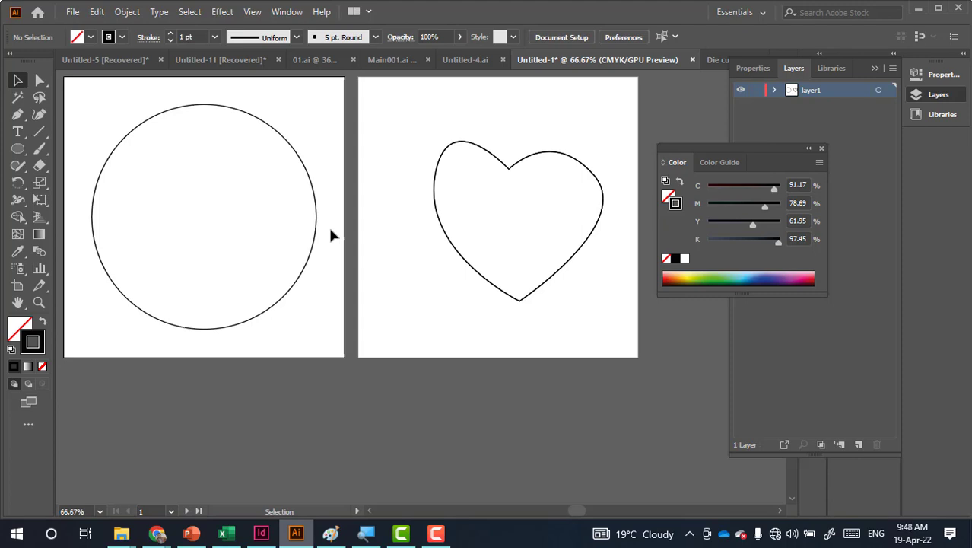
pyautogui.moveTo(321, 139); pyautogui.dragTo(261, 152)
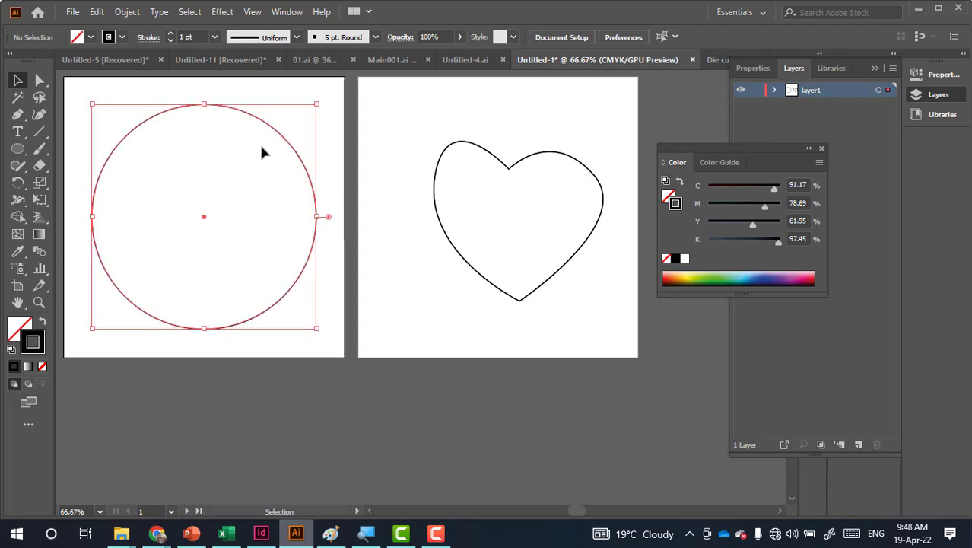
pyautogui.click(222, 11)
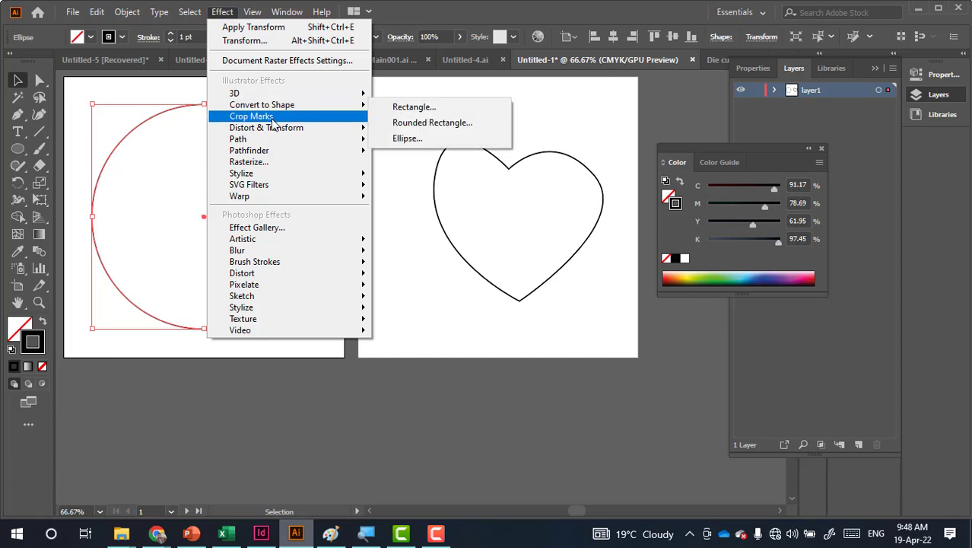
pyautogui.moveTo(266, 127)
pyautogui.click(426, 182)
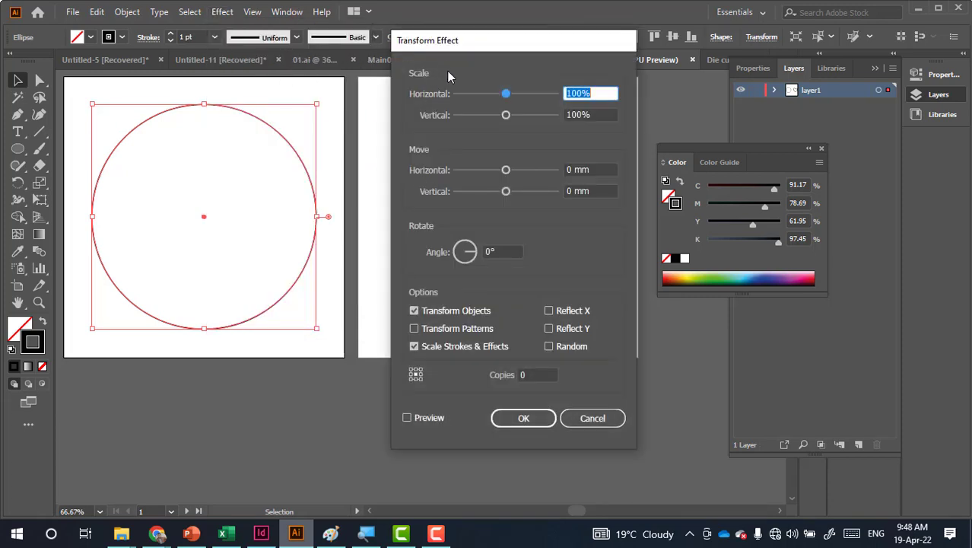
pyautogui.click(422, 416)
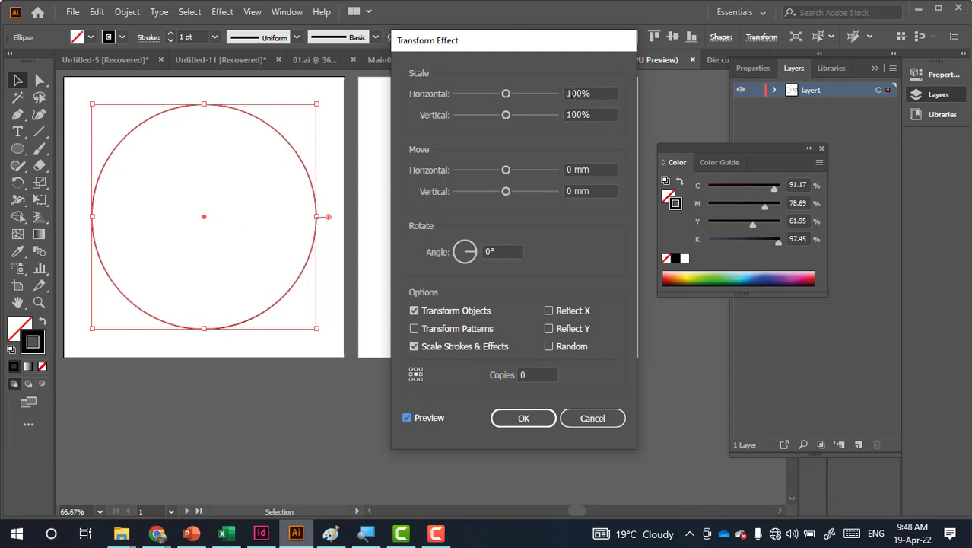
pyautogui.click(601, 93)
pyautogui.write('11')
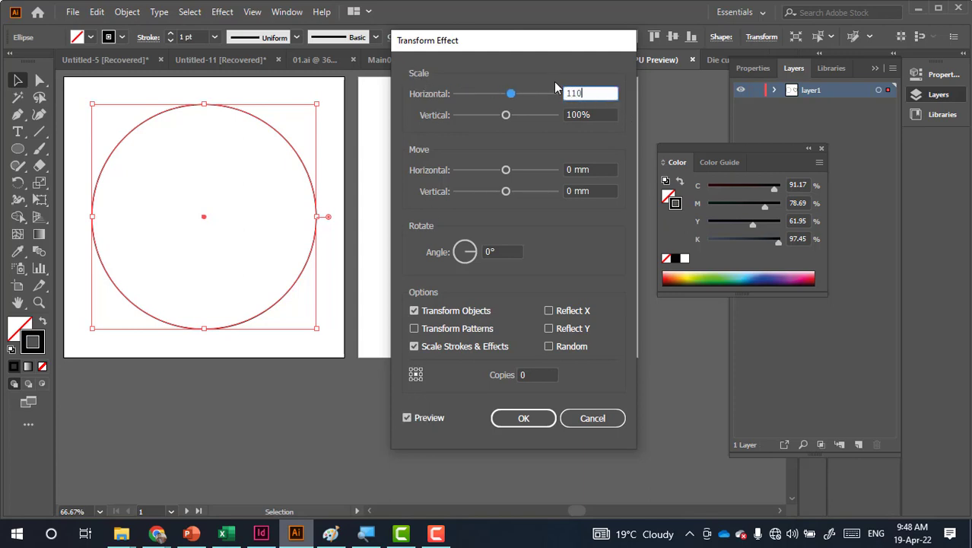
pyautogui.write('0')
pyautogui.press('Tab')
pyautogui.write('1')
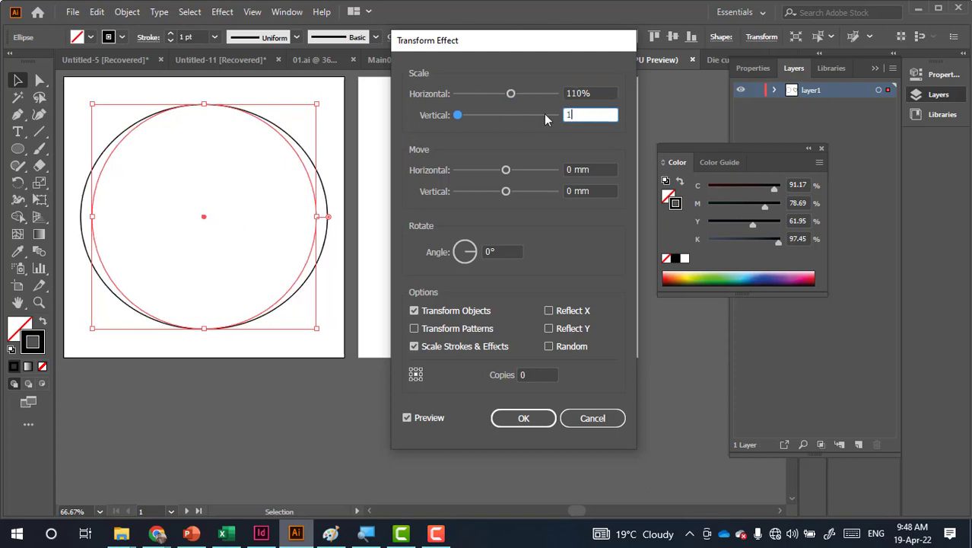
pyautogui.write('10')
pyautogui.doubleClick(407, 417)
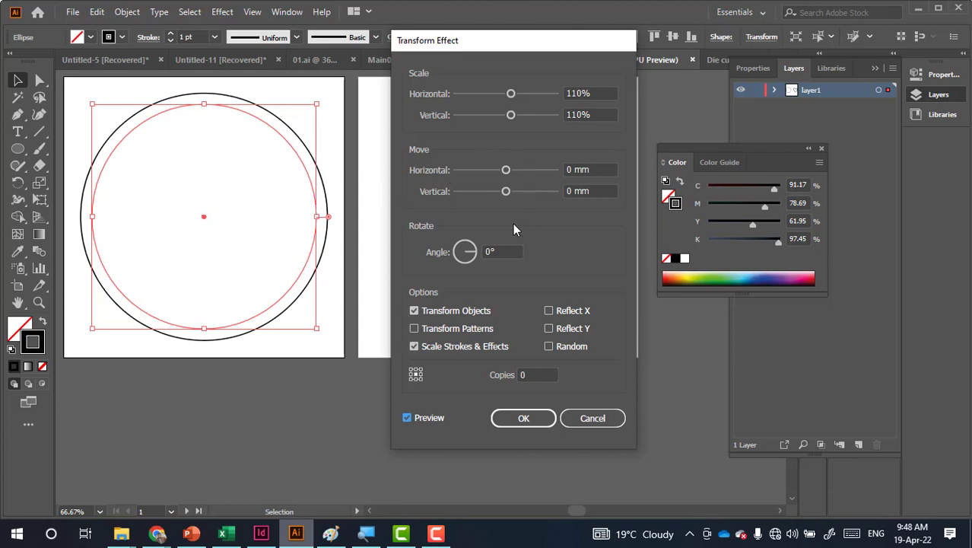
pyautogui.click(535, 374)
pyautogui.write('1')
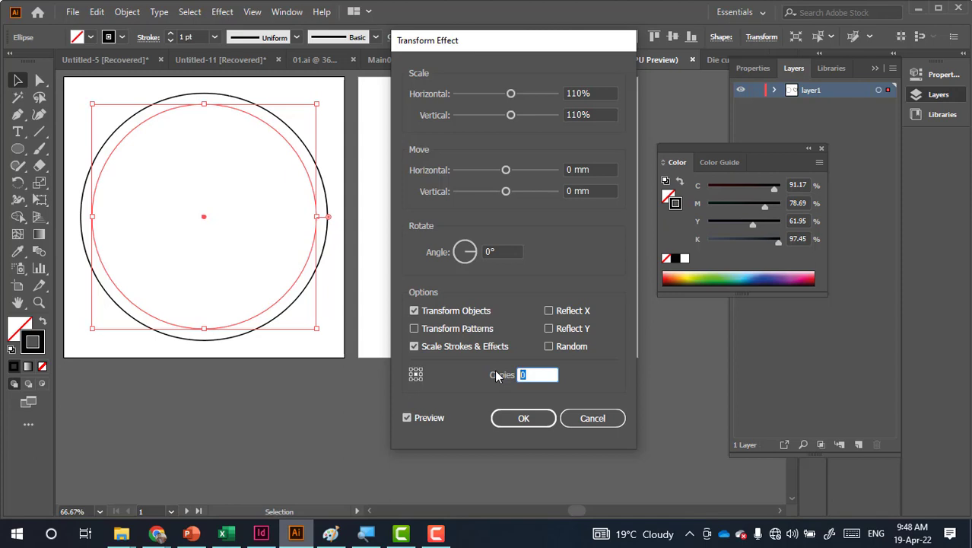
pyautogui.click(525, 427)
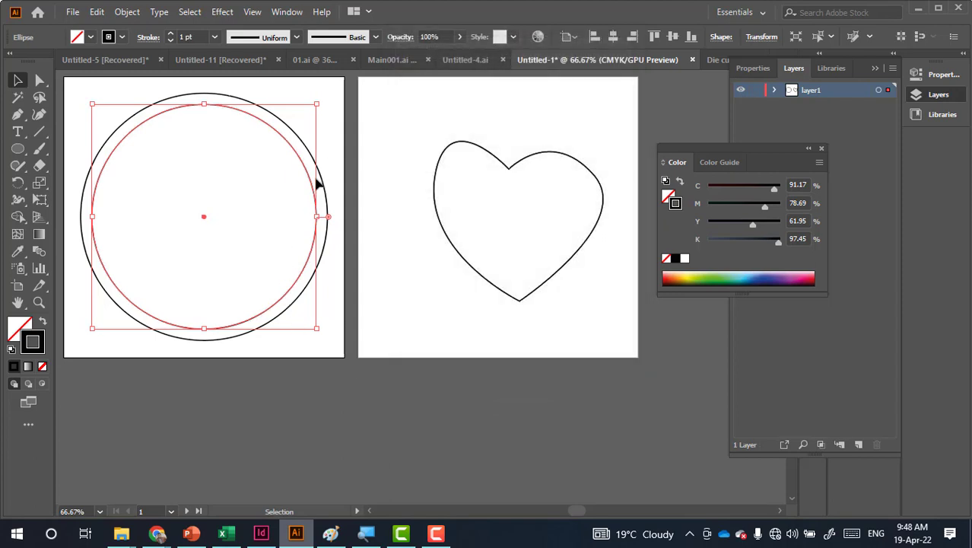
pyautogui.click(321, 162)
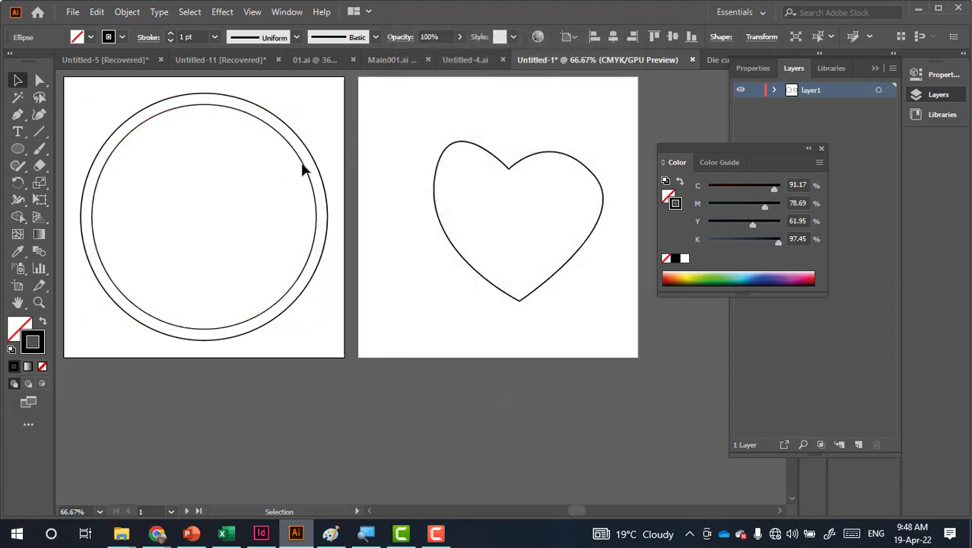
pyautogui.moveTo(299, 162); pyautogui.dragTo(262, 193)
pyautogui.press('Escape')
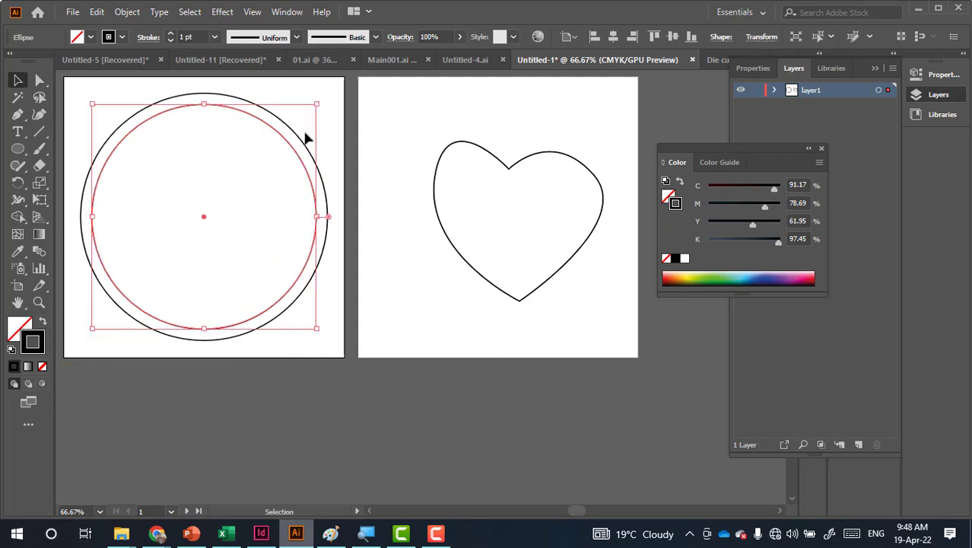
pyautogui.hotkey('ctrl', 'z')
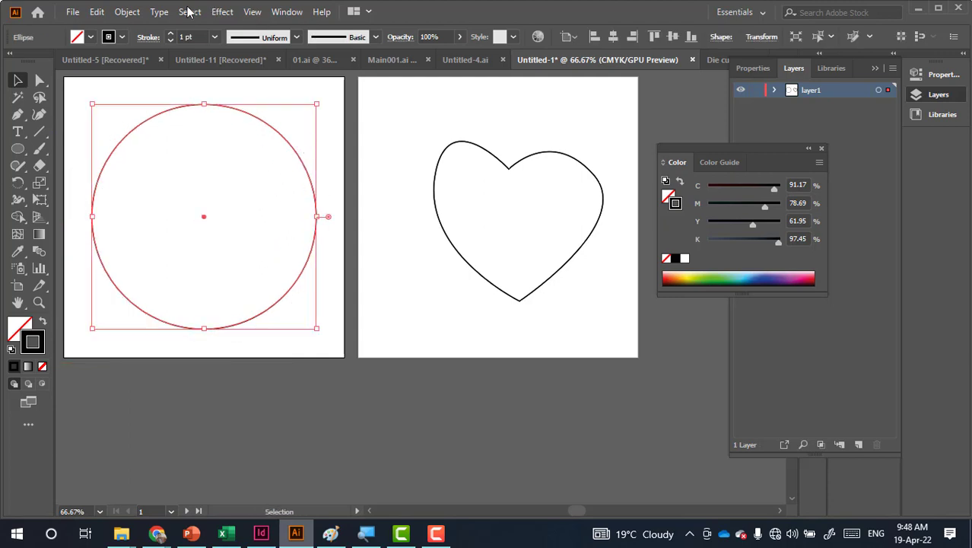
# Apply a Transform effect scaling the circle to 110% horizontally and vertically, with preview
pyautogui.click(222, 12)
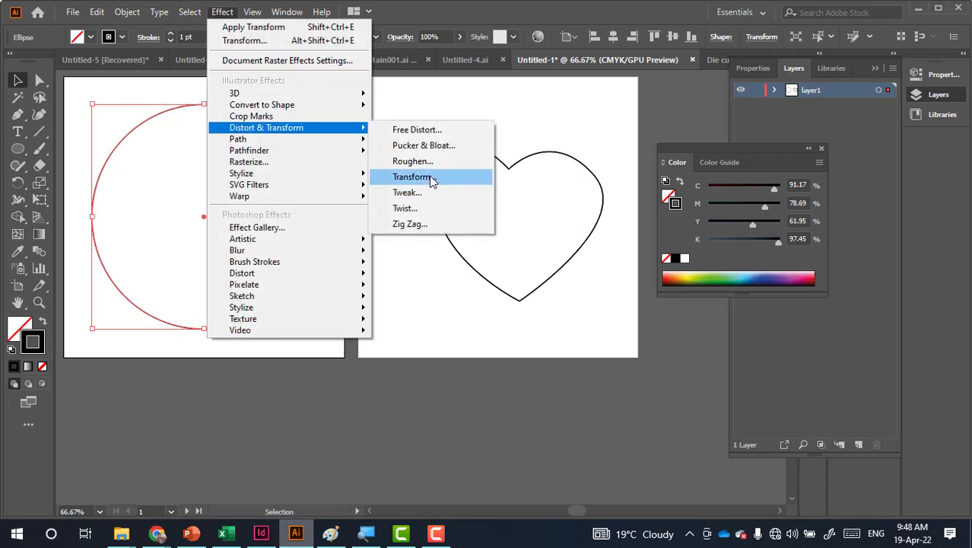
pyautogui.click(430, 181)
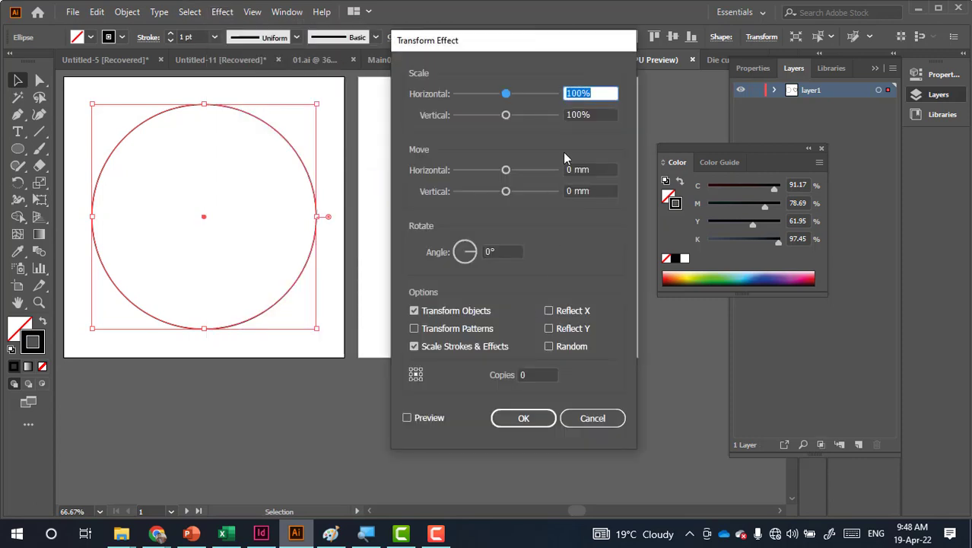
pyautogui.write('110')
pyautogui.press('Tab')
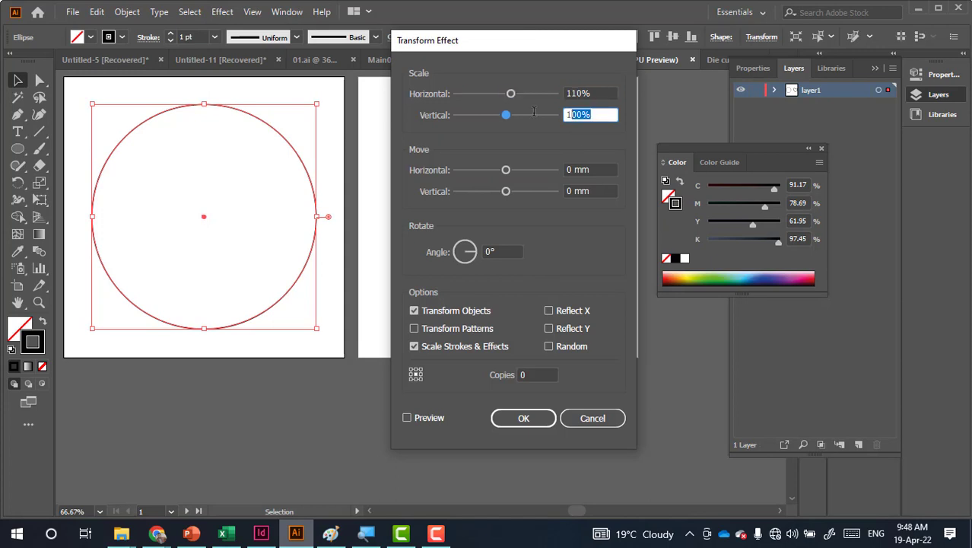
pyautogui.write('110')
pyautogui.click(428, 417)
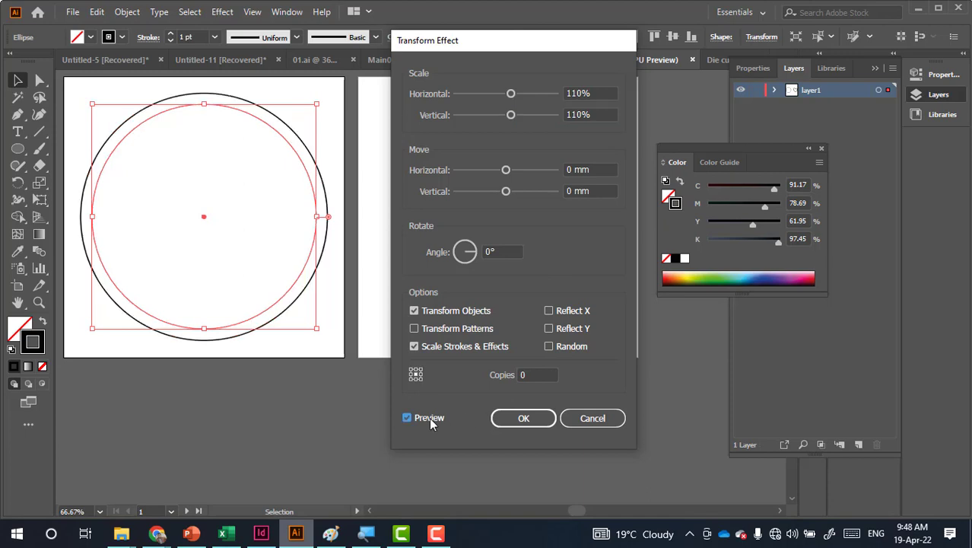
pyautogui.click(522, 419)
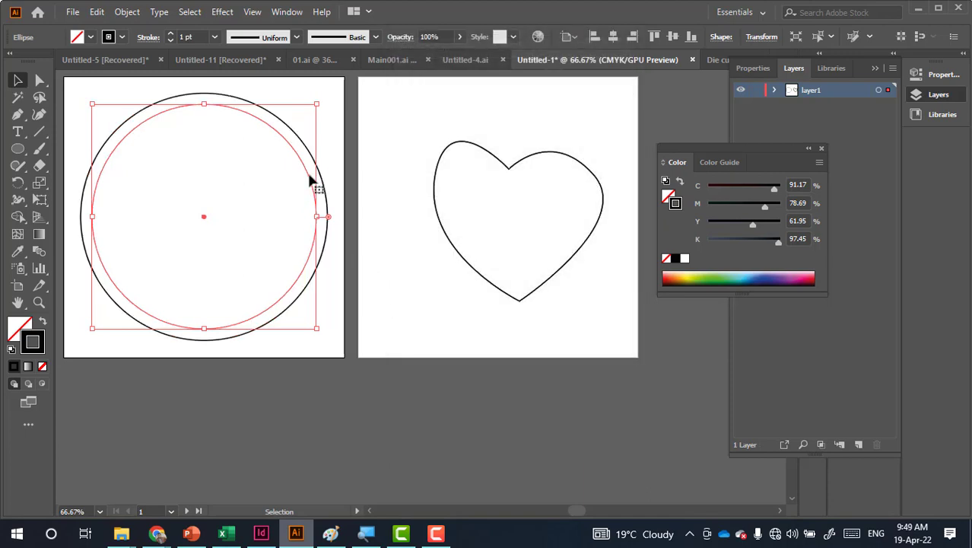
# Add a second Transform effect instance at 90% horizontal and vertical scale
pyautogui.click(221, 12)
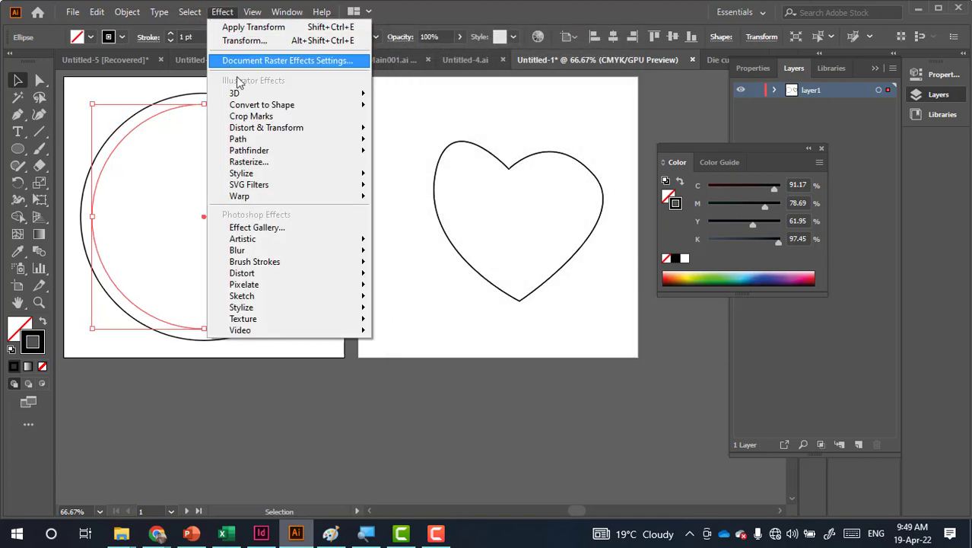
pyautogui.moveTo(266, 128)
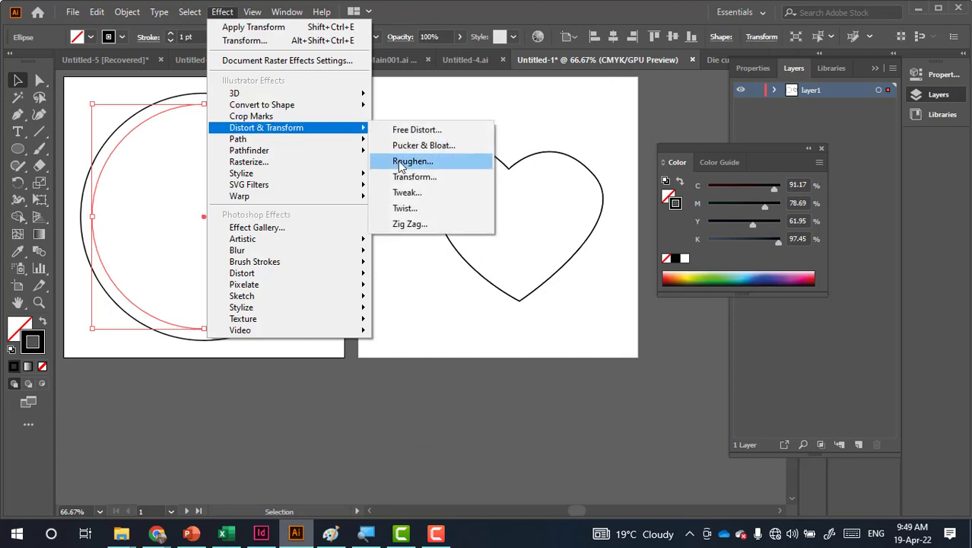
pyautogui.click(414, 177)
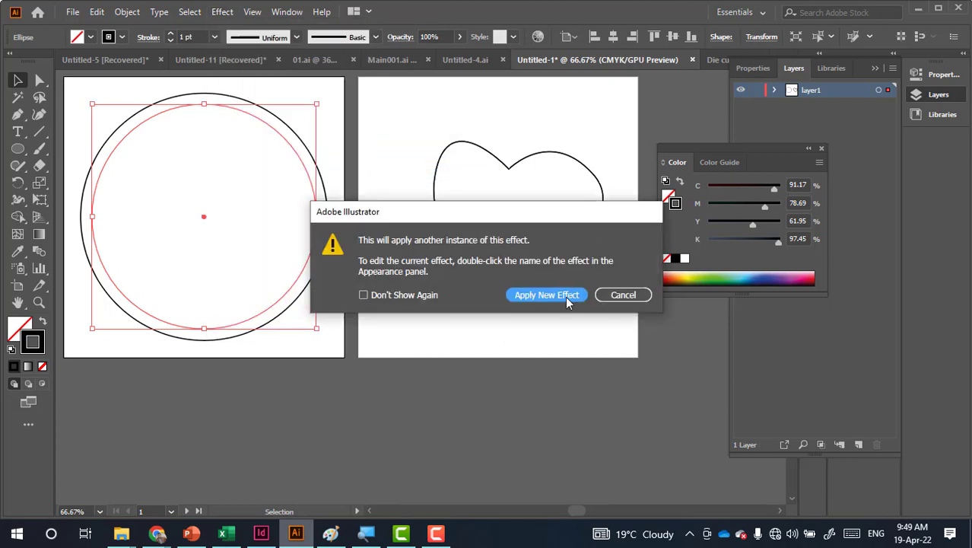
pyautogui.click(565, 296)
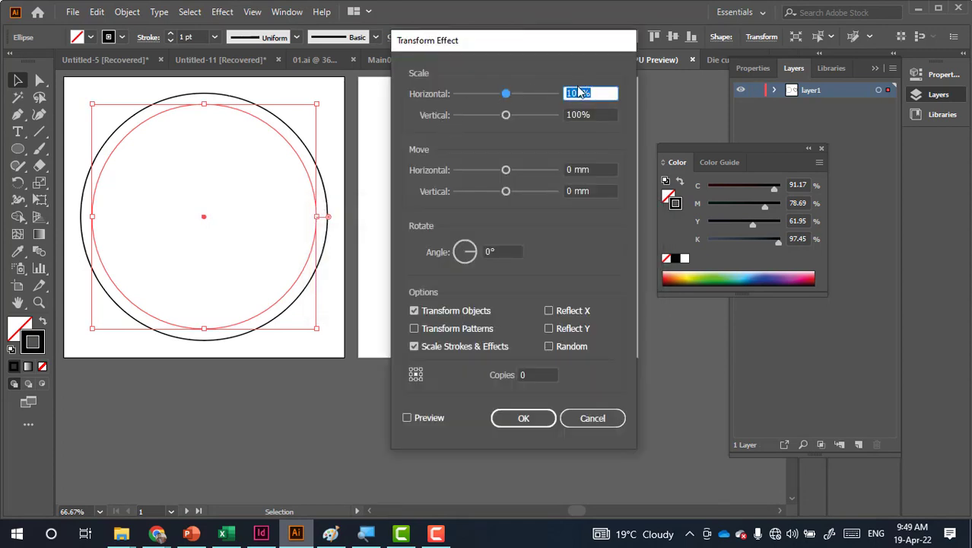
pyautogui.write('90')
pyautogui.press('Tab')
pyautogui.write('90')
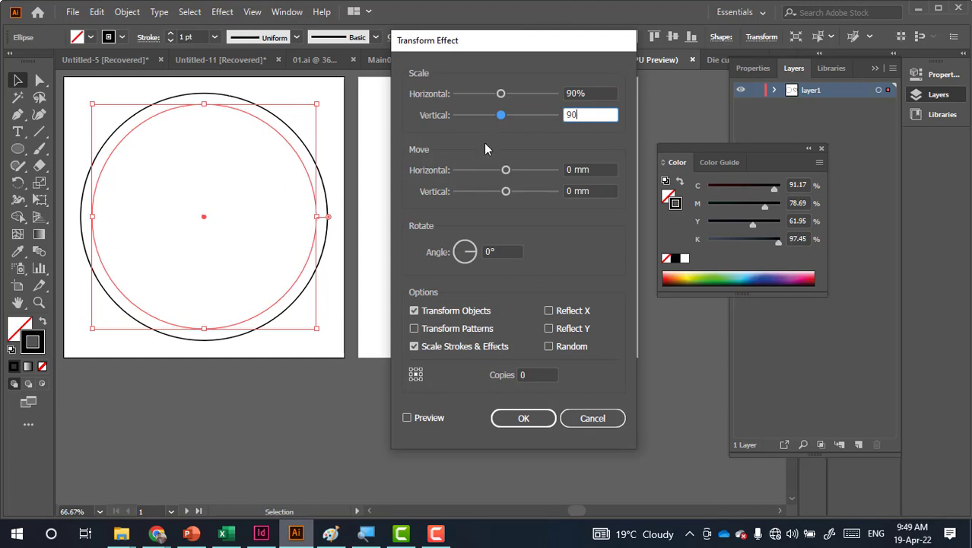
pyautogui.click(523, 418)
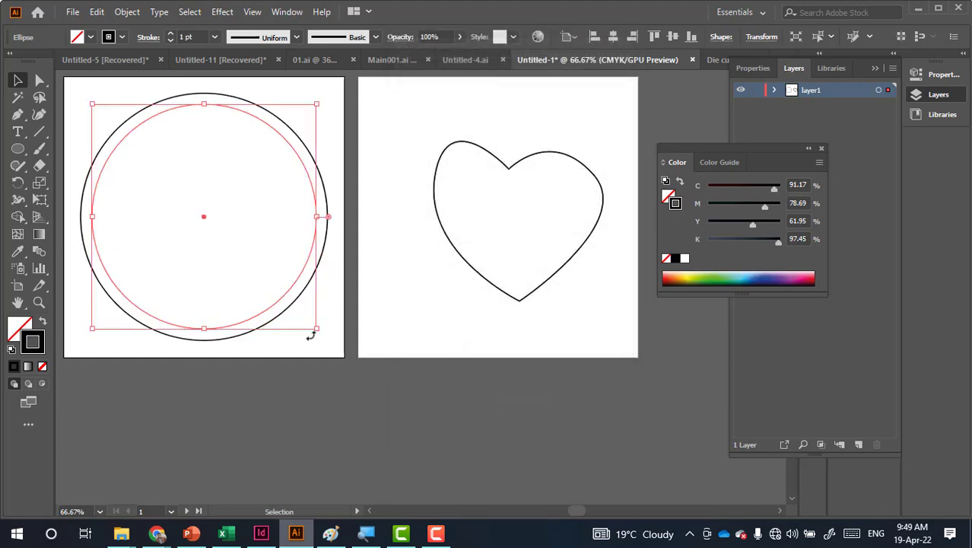
pyautogui.click(287, 130)
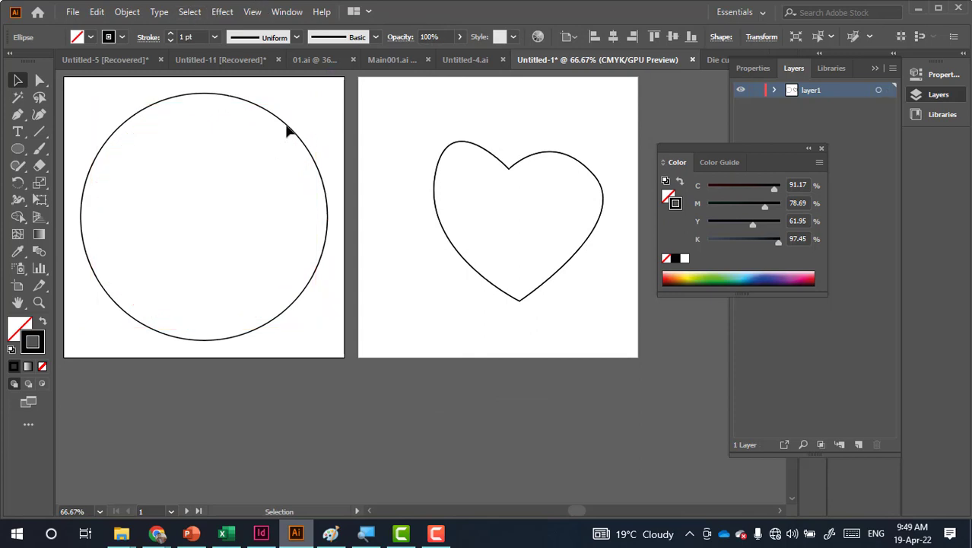
# Add crop marks, then a Transform effect at 110% scale with 1 copy
pyautogui.click(276, 138)
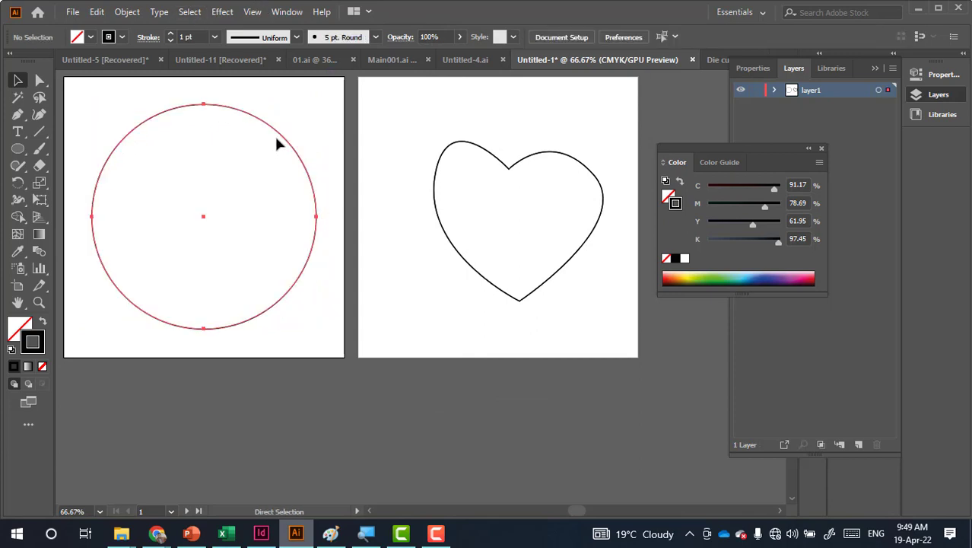
pyautogui.click(221, 13)
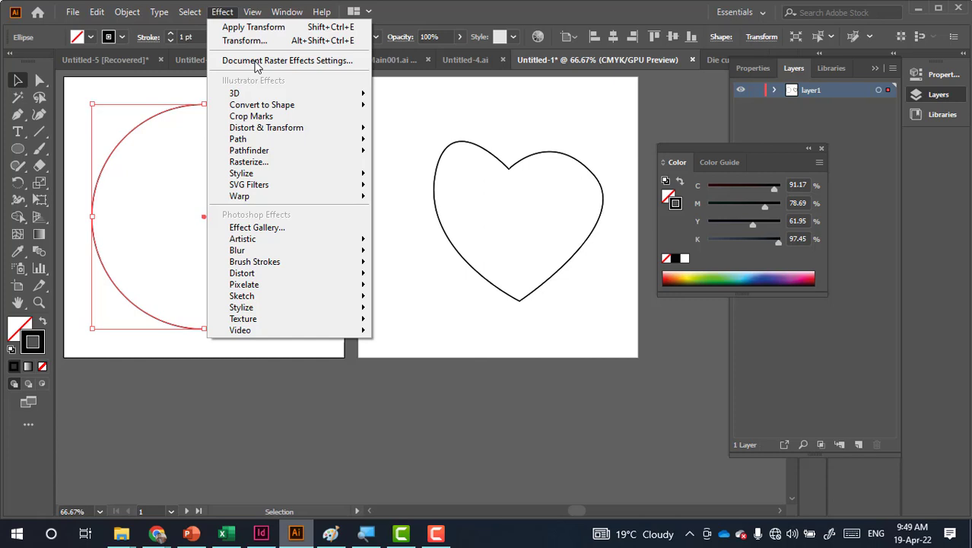
pyautogui.click(277, 117)
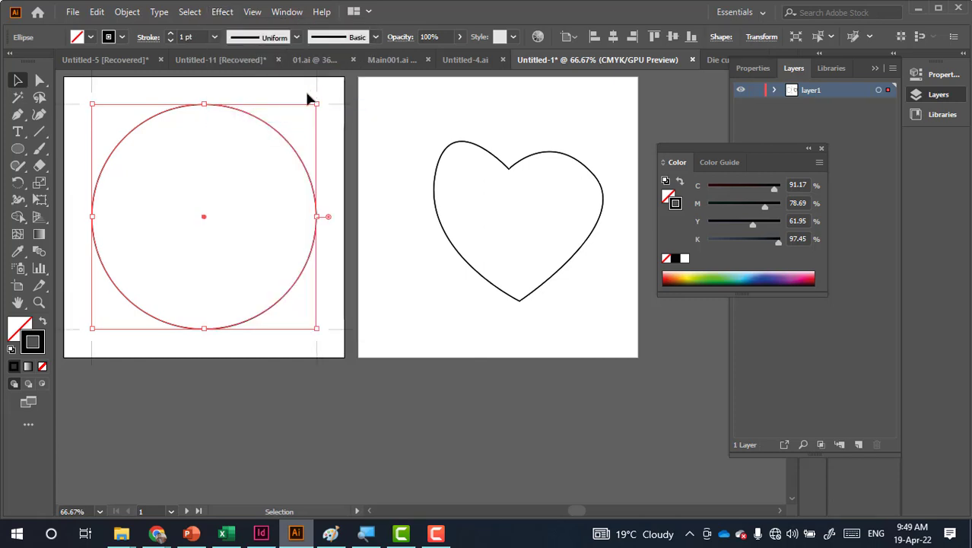
pyautogui.click(222, 11)
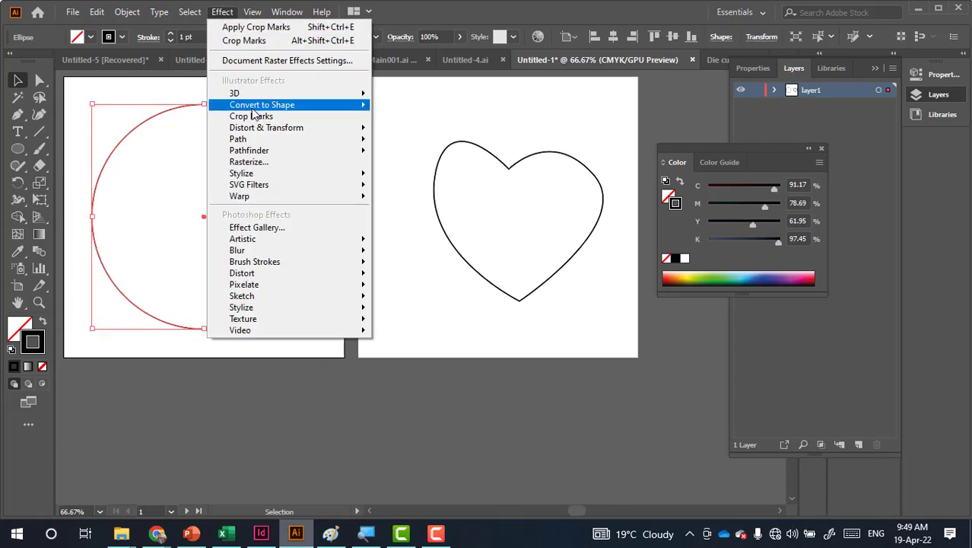
pyautogui.click(466, 176)
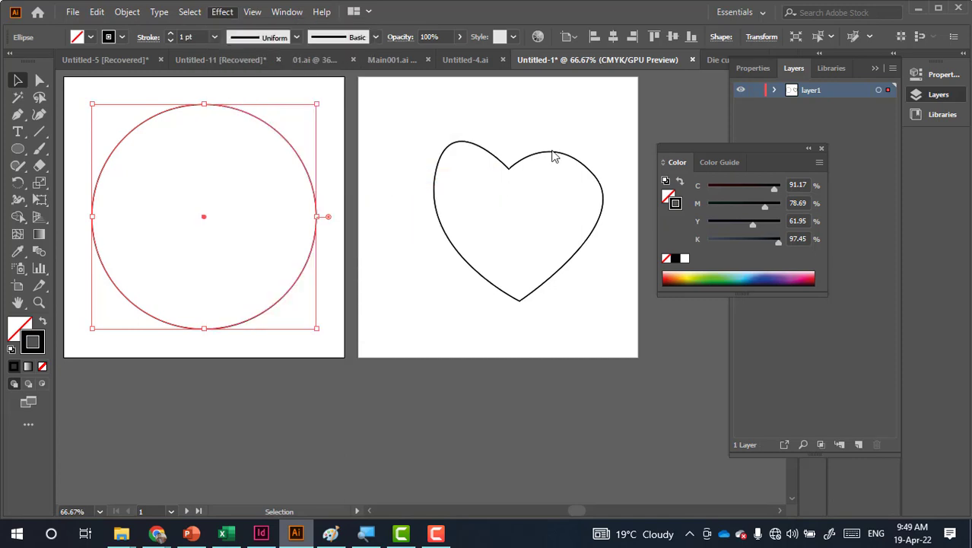
pyautogui.write('110')
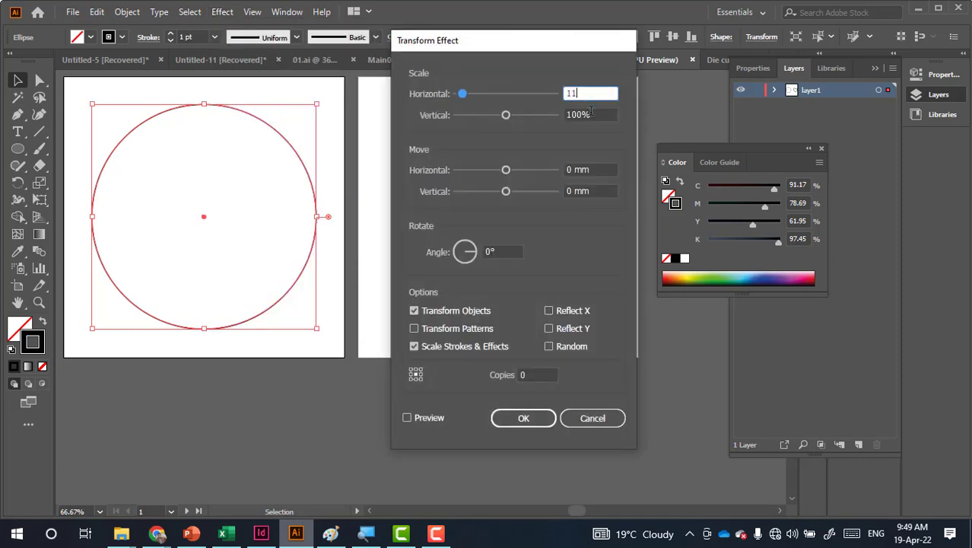
pyautogui.click(567, 114)
pyautogui.doubleClick(566, 114)
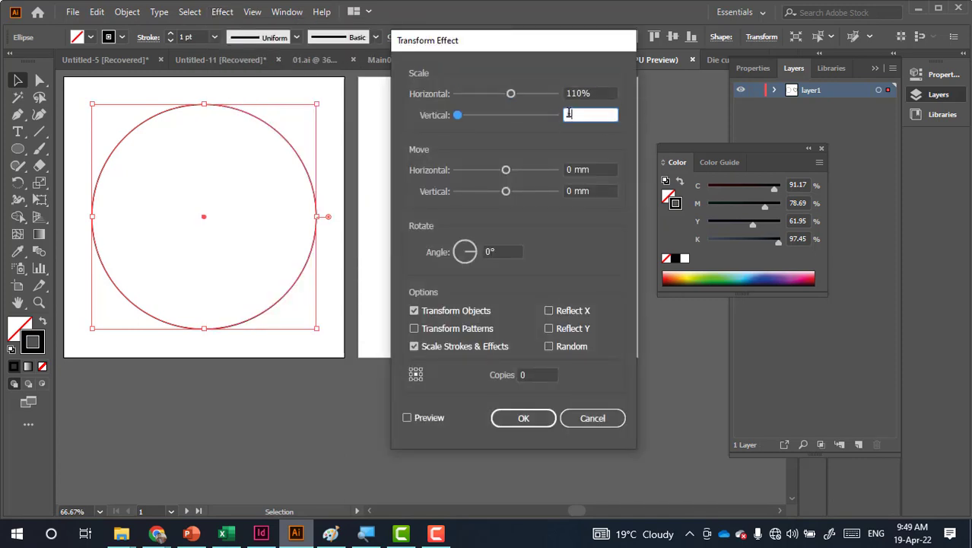
pyautogui.write('110')
pyautogui.click(522, 375)
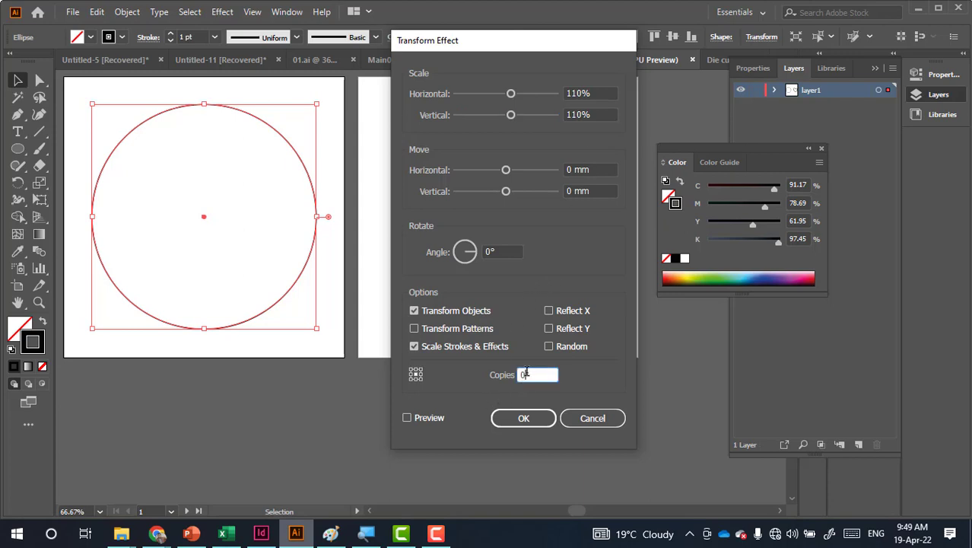
pyautogui.write('1')
pyautogui.click(522, 417)
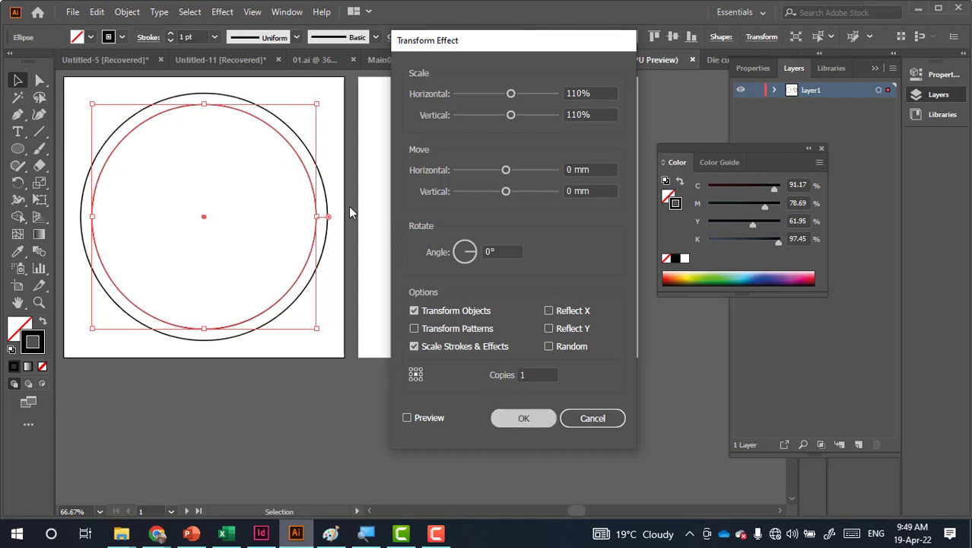
# Add a second Transform effect at 90% scale with 1 copy for the inner ring
pyautogui.click(223, 11)
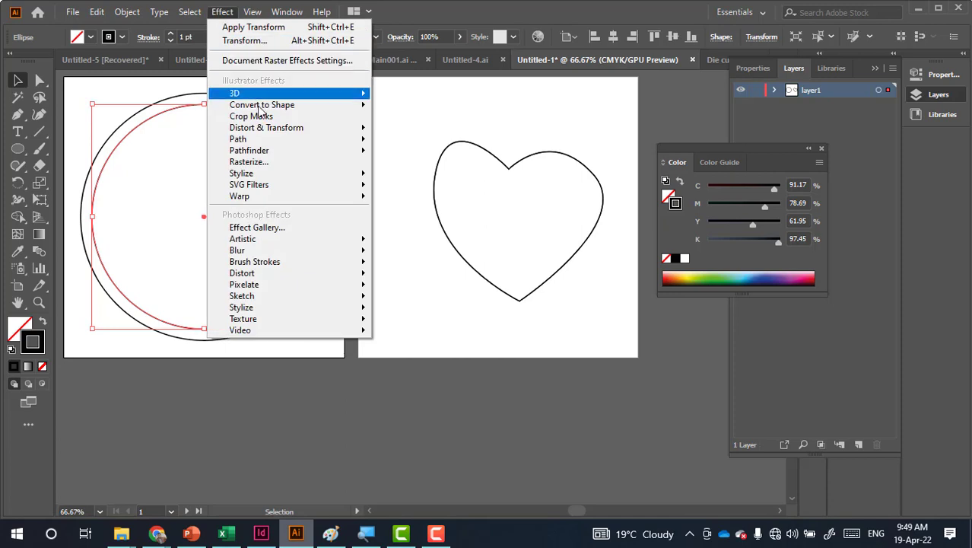
pyautogui.click(437, 179)
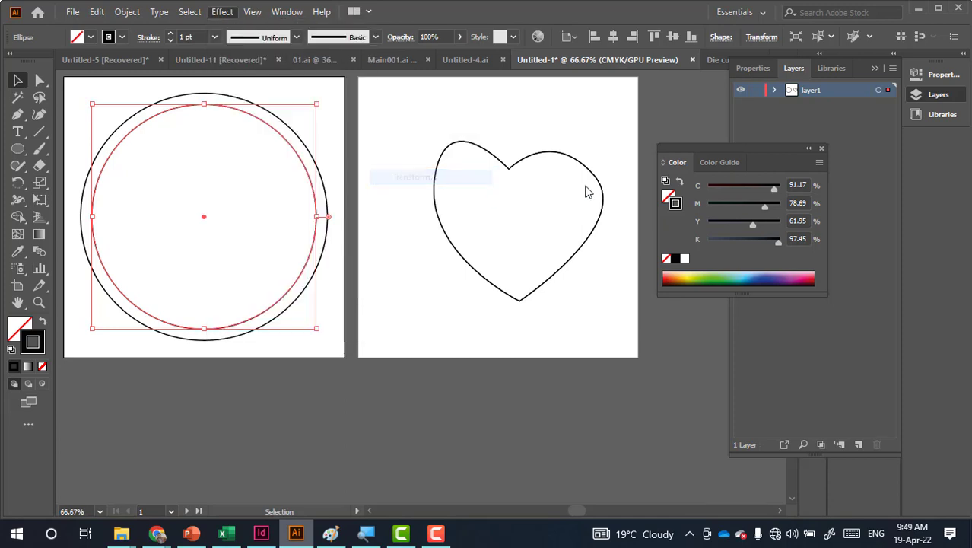
pyautogui.click(563, 285)
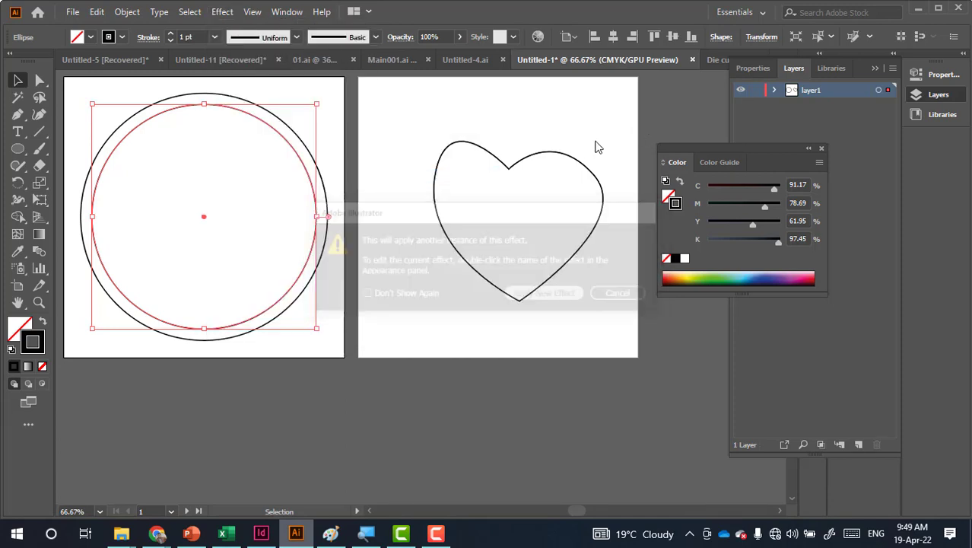
pyautogui.write('90')
pyautogui.press('Tab')
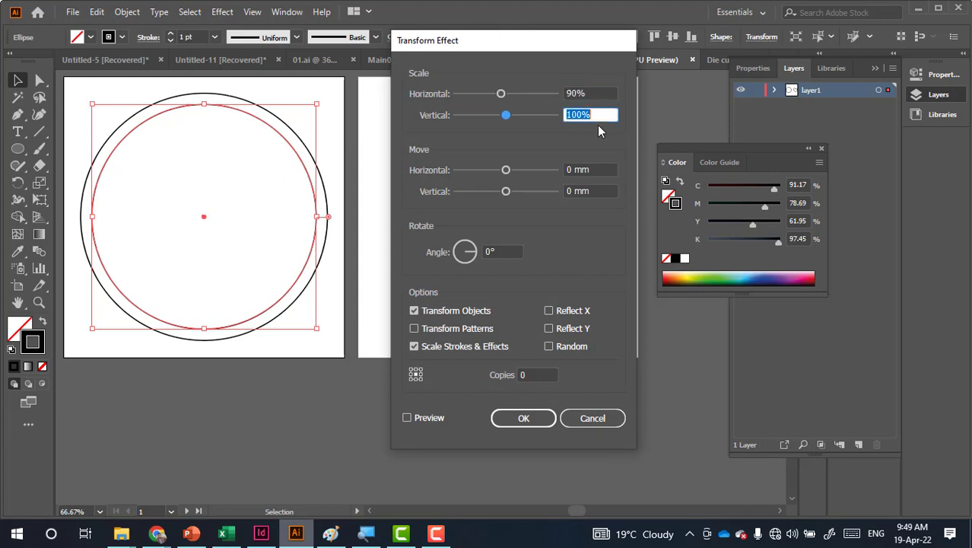
pyautogui.write('90')
pyautogui.click(535, 373)
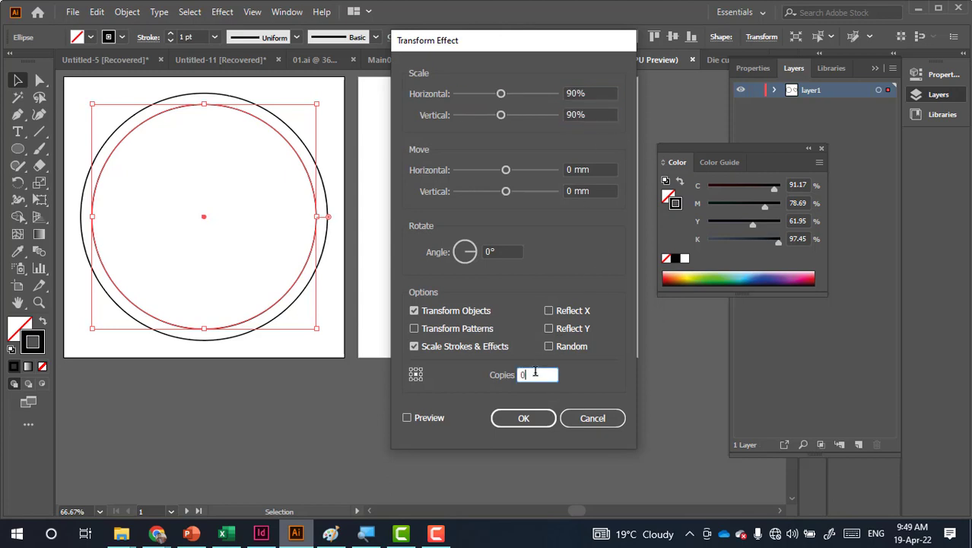
pyautogui.write('1')
pyautogui.click(532, 417)
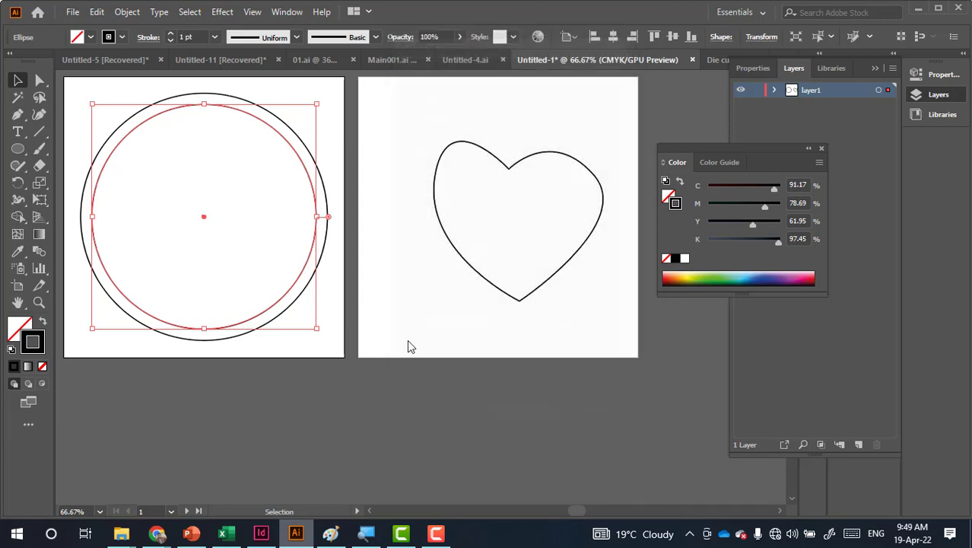
pyautogui.click(350, 112)
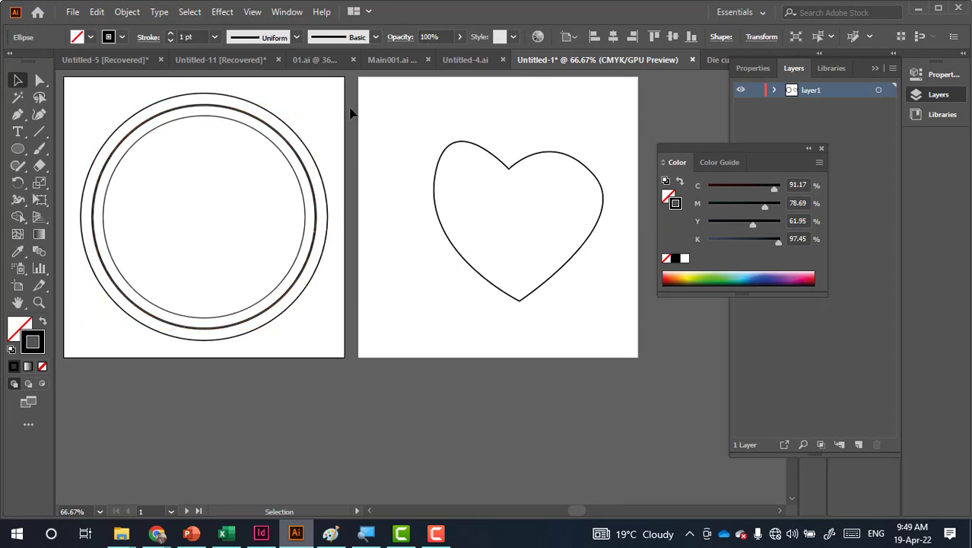
# Expand the circle's appearance into real paths and select the resulting circle group
pyautogui.click(248, 116)
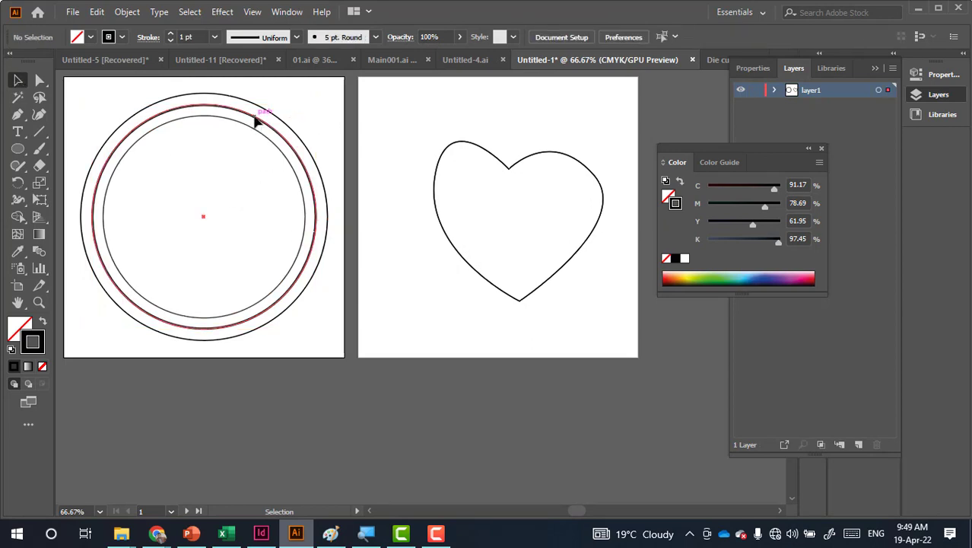
pyautogui.click(135, 16)
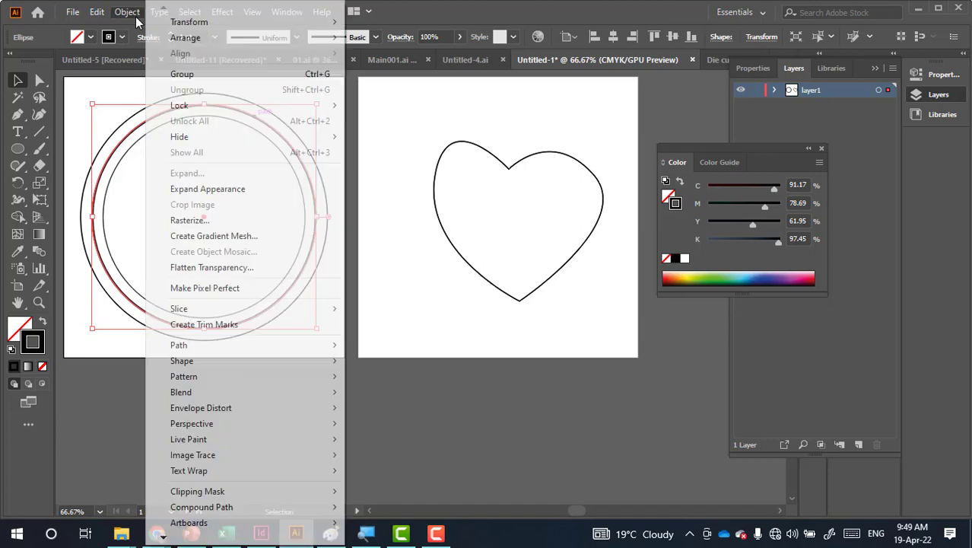
pyautogui.click(188, 190)
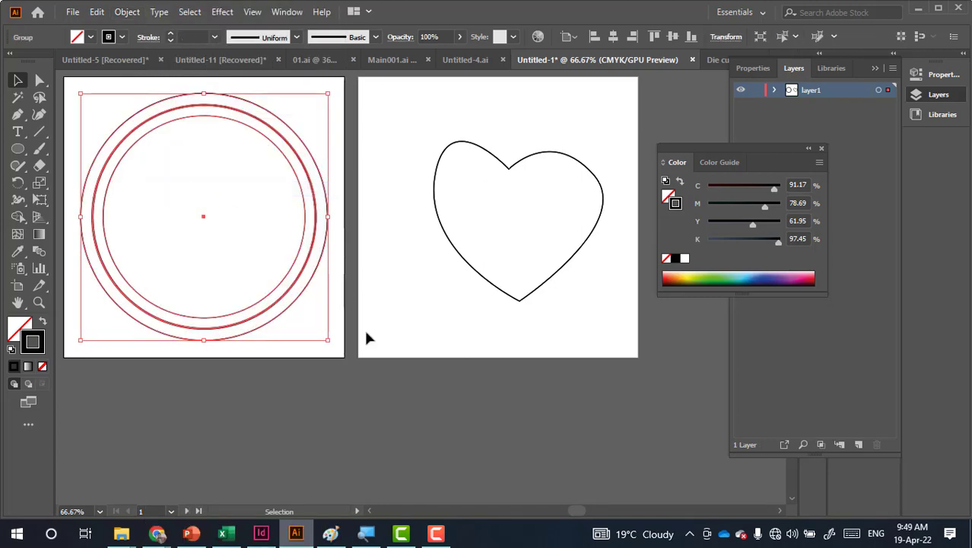
pyautogui.click(326, 281)
pyautogui.click(317, 257)
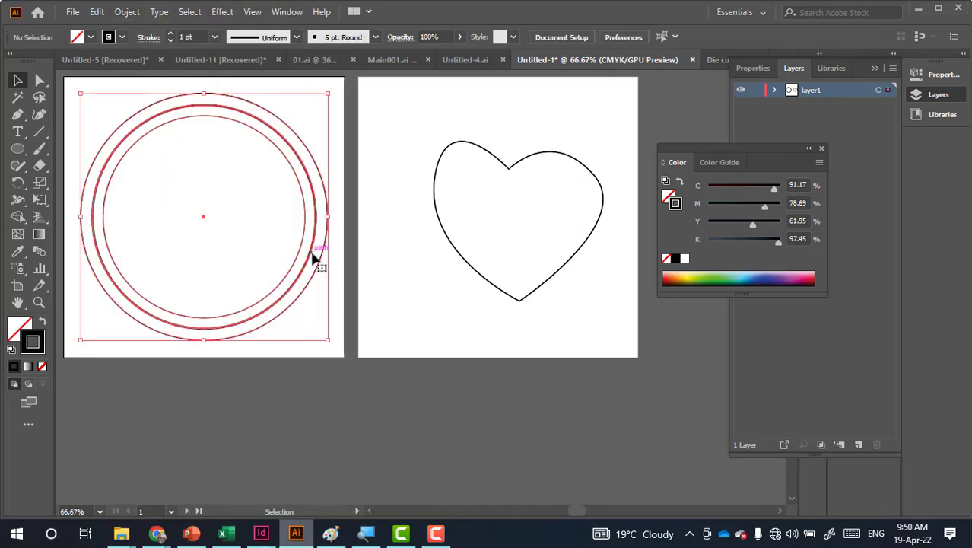
pyautogui.rightClick(313, 253)
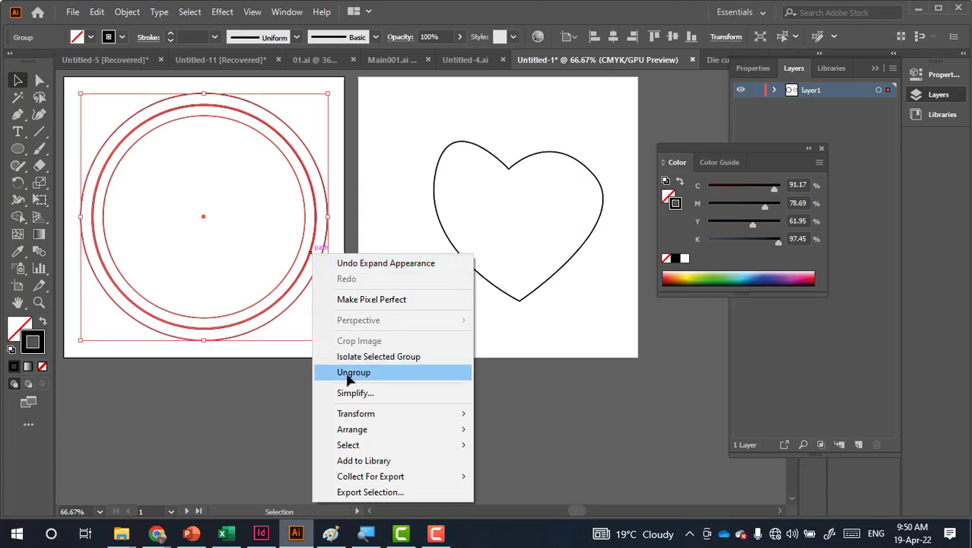
# Ungroup the expanded circles, exiting isolation mode along the way
pyautogui.click(354, 372)
pyautogui.click(316, 275)
pyautogui.click(310, 261)
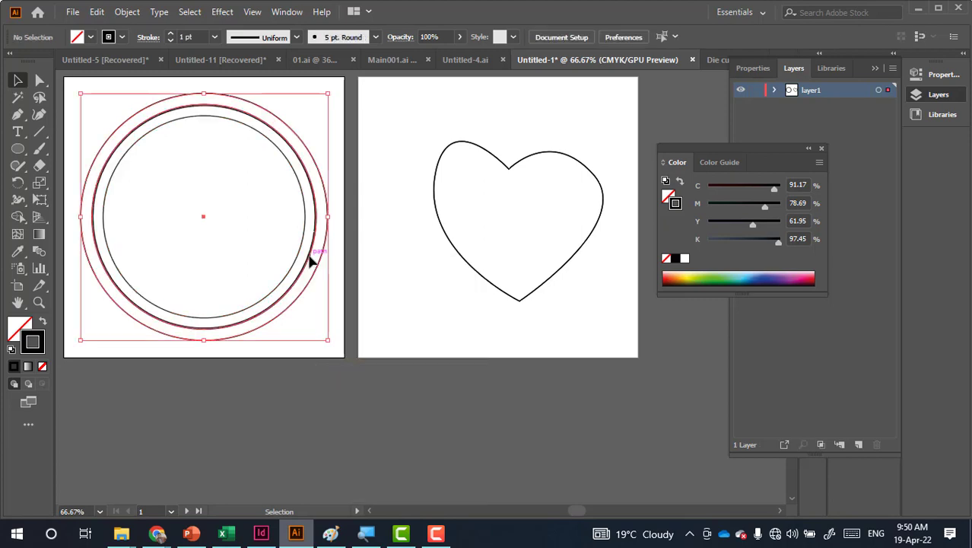
pyautogui.rightClick(310, 260)
pyautogui.click(365, 373)
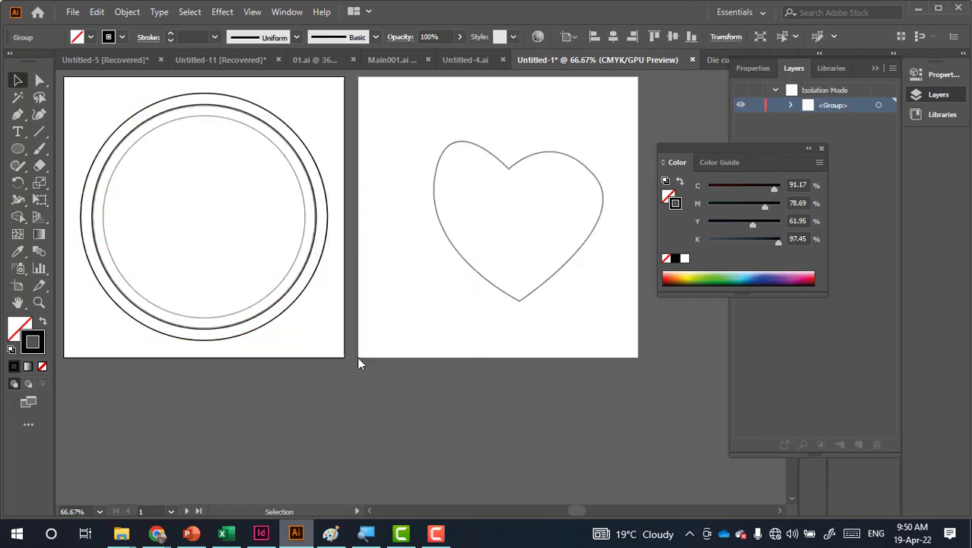
pyautogui.press('a')
pyautogui.click(304, 273)
pyautogui.rightClick(309, 261)
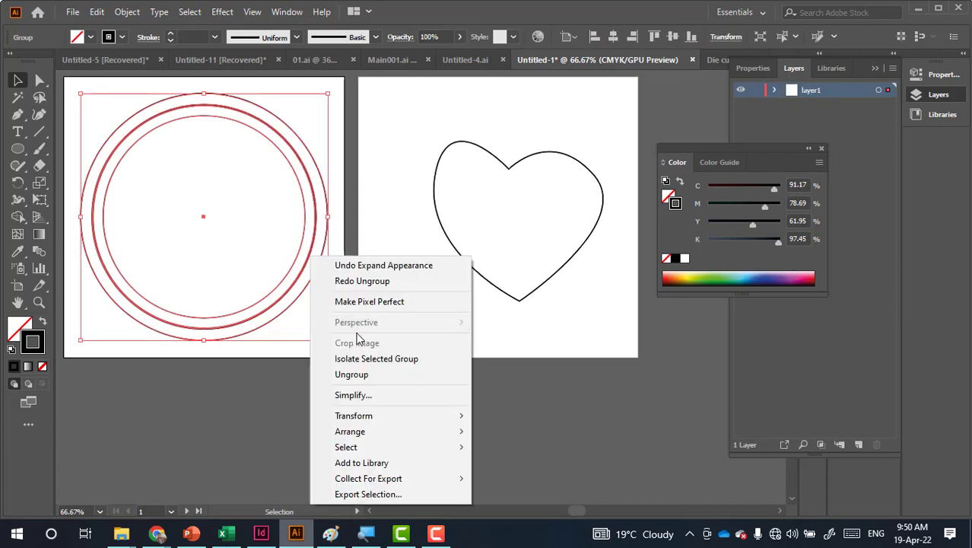
pyautogui.click(352, 373)
pyautogui.click(314, 248)
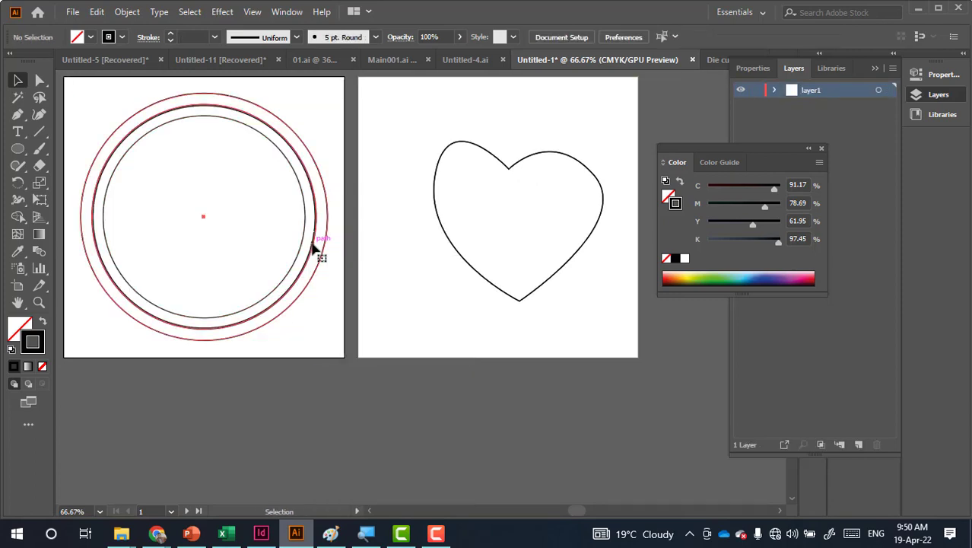
pyautogui.rightClick(311, 247)
pyautogui.click(341, 362)
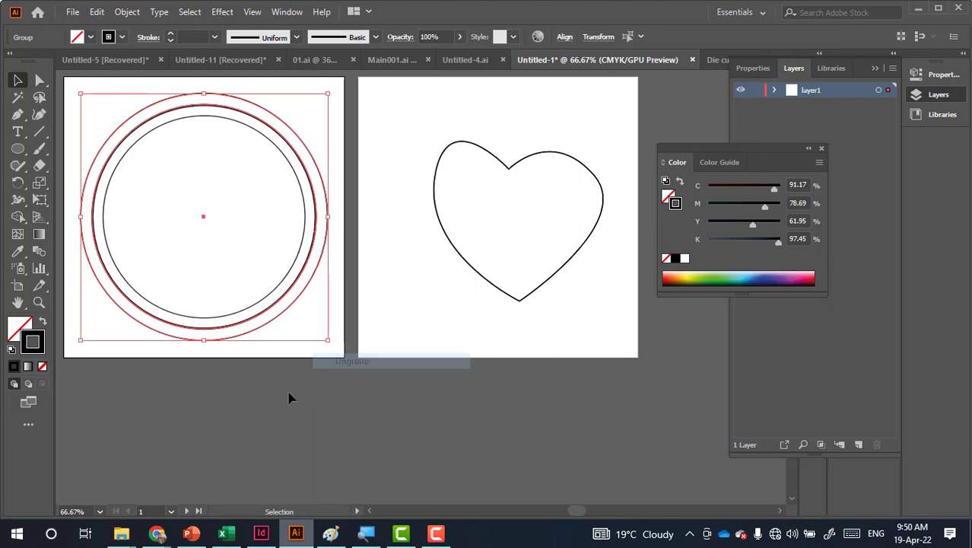
pyautogui.click(290, 391)
# Group the inner circles together
pyautogui.click(319, 225)
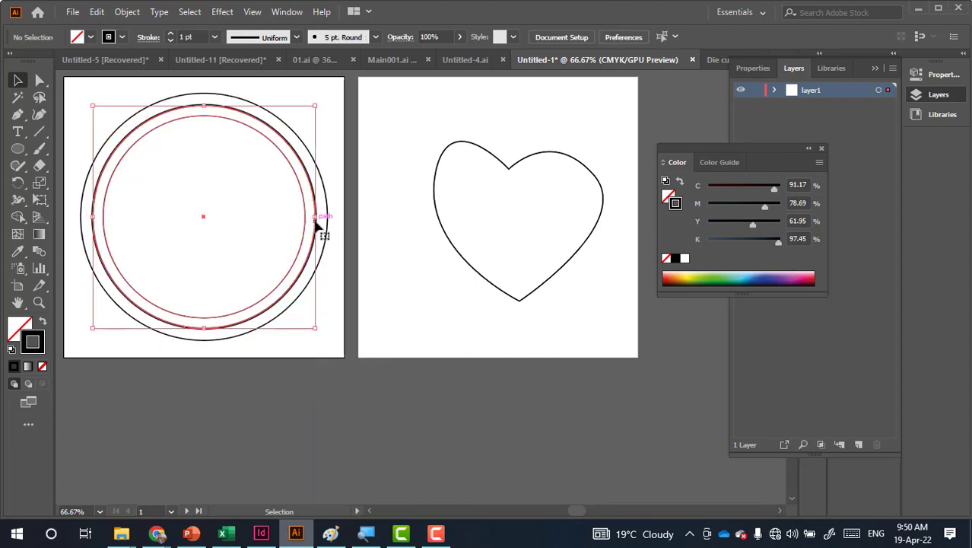
pyautogui.hotkey('ctrl', 'g')
pyautogui.hotkey('ctrl', 'shift', 'a')
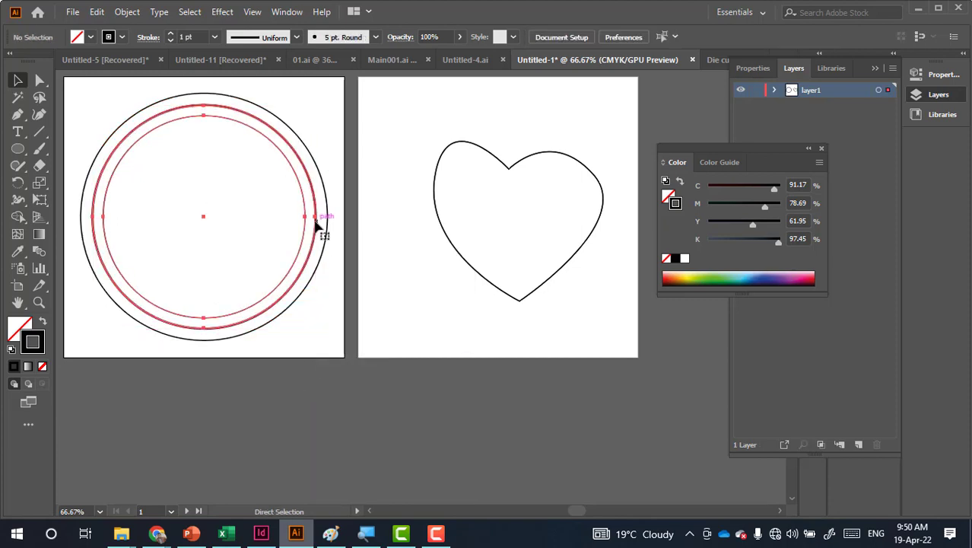
pyautogui.rightClick(316, 225)
pyautogui.click(334, 337)
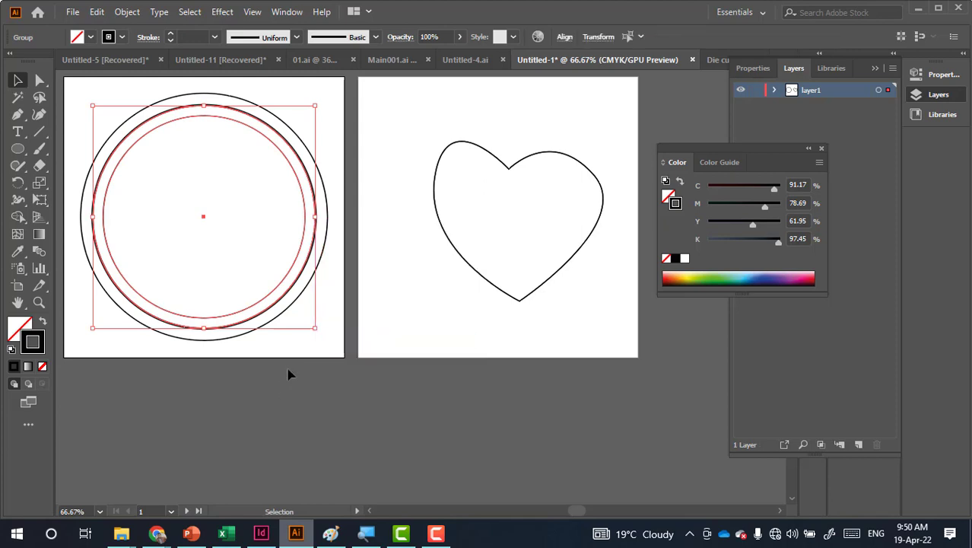
pyautogui.click(287, 373)
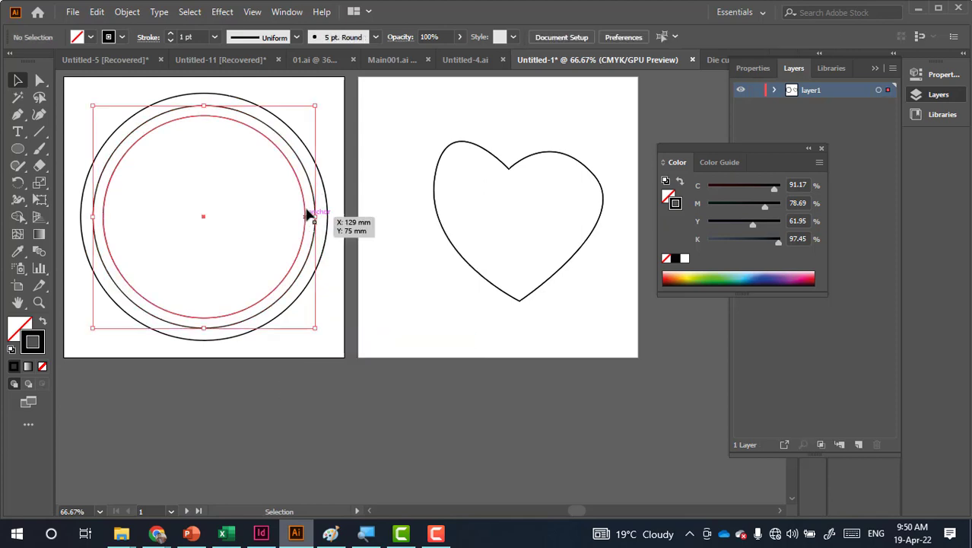
# Select all three circles and drag them below the heart artboard
pyautogui.click(308, 215)
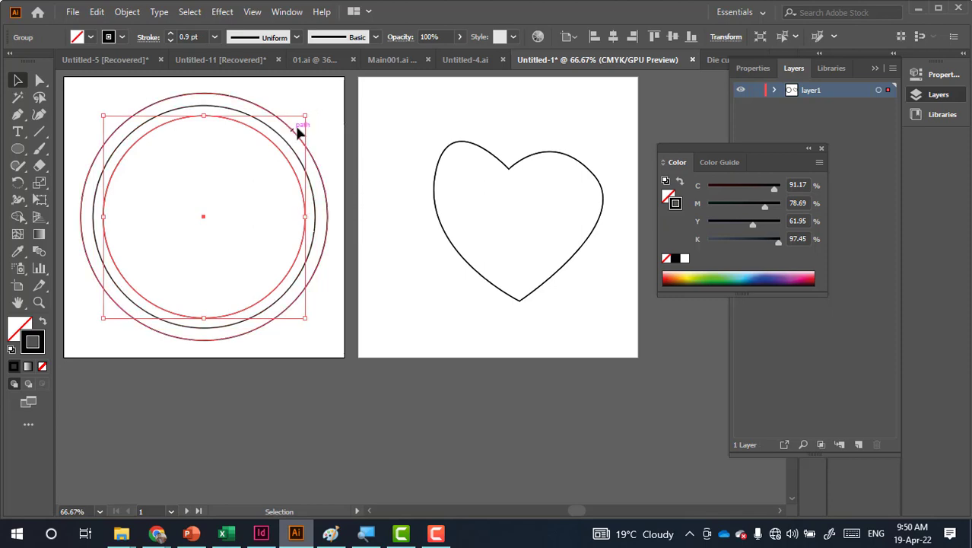
pyautogui.moveTo(299, 131)
pyautogui.mouseDown()
pyautogui.moveTo(234, 197)
pyautogui.moveTo(474, 498)
pyautogui.mouseUp()
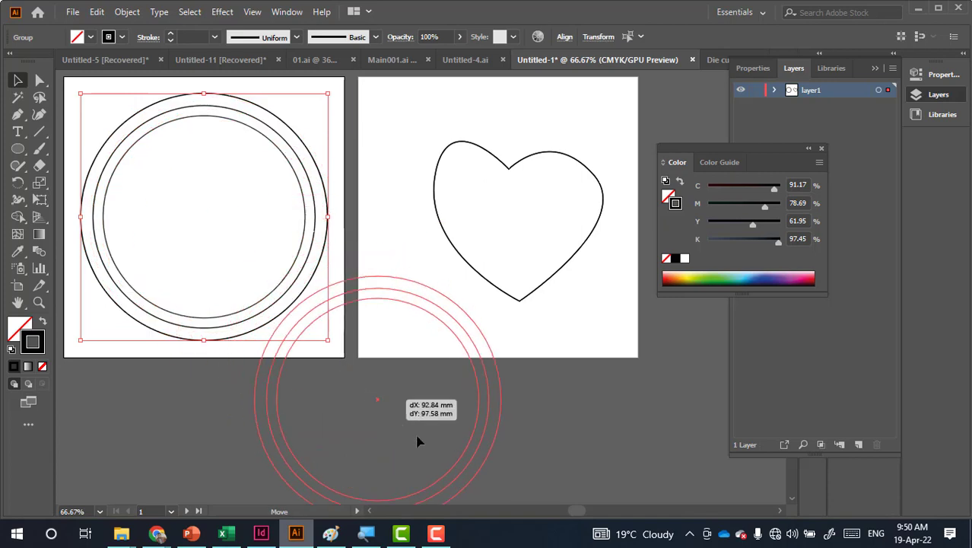
pyautogui.moveTo(519, 138); pyautogui.dragTo(471, 212)
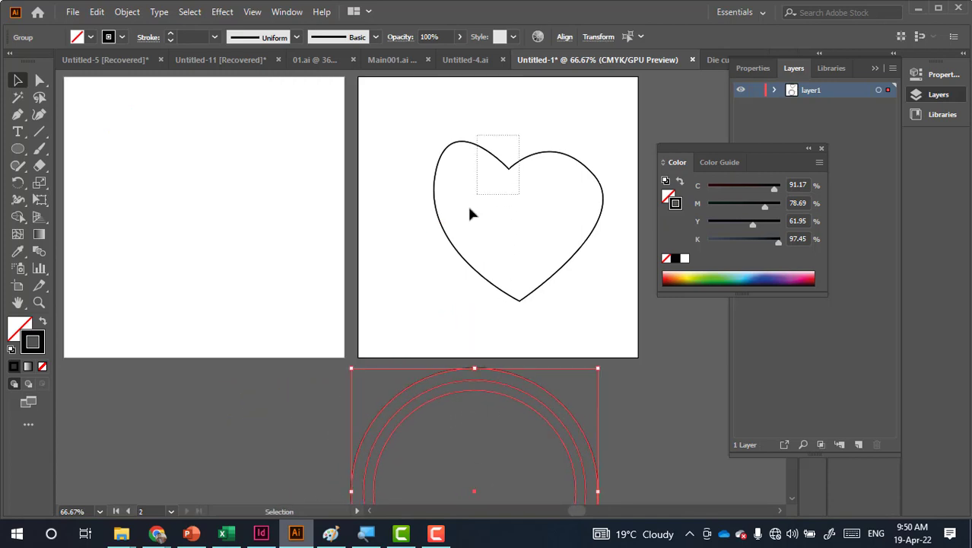
# Try a 110% Transform effect on the heart, zoom in to inspect, then undo it
pyautogui.click(223, 12)
pyautogui.moveTo(266, 128)
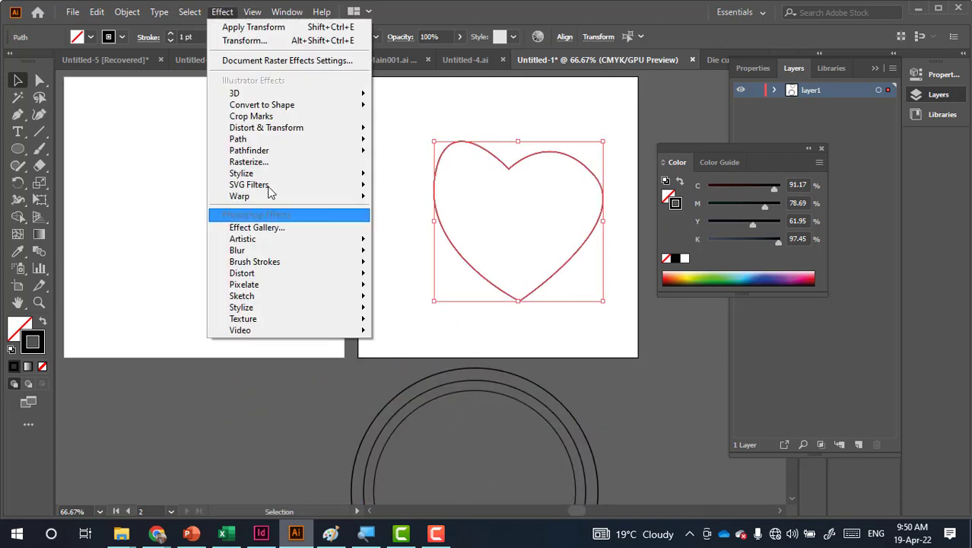
pyautogui.click(403, 176)
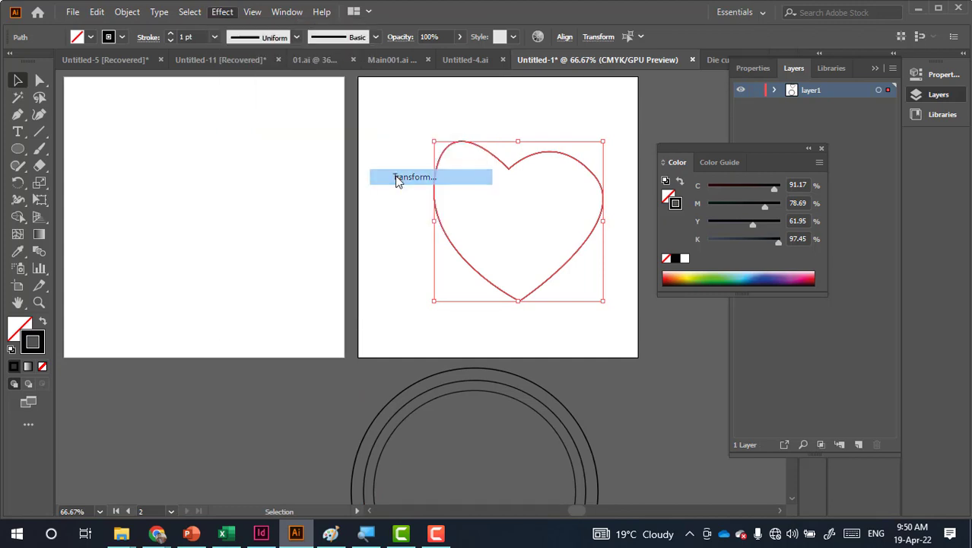
pyautogui.write('1')
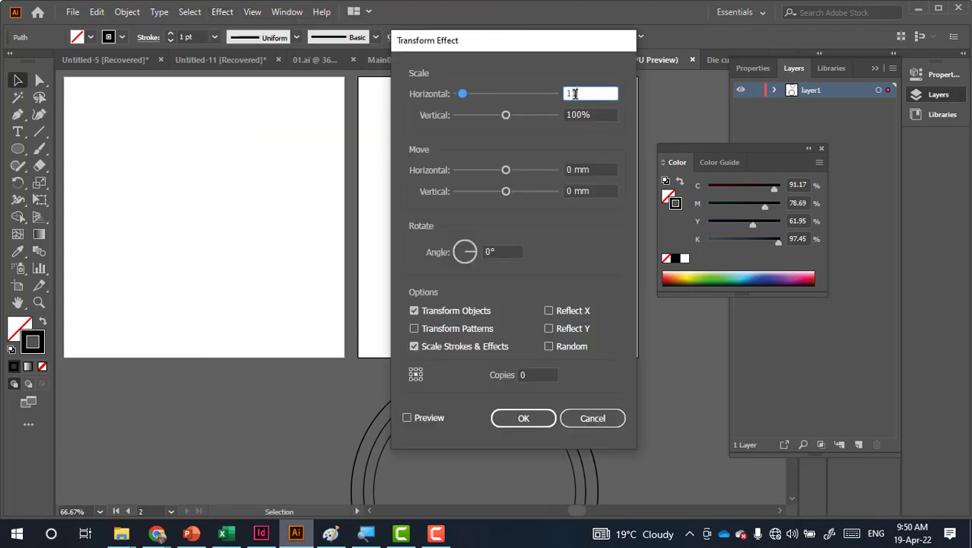
pyautogui.write('10')
pyautogui.doubleClick(599, 115)
pyautogui.write('110')
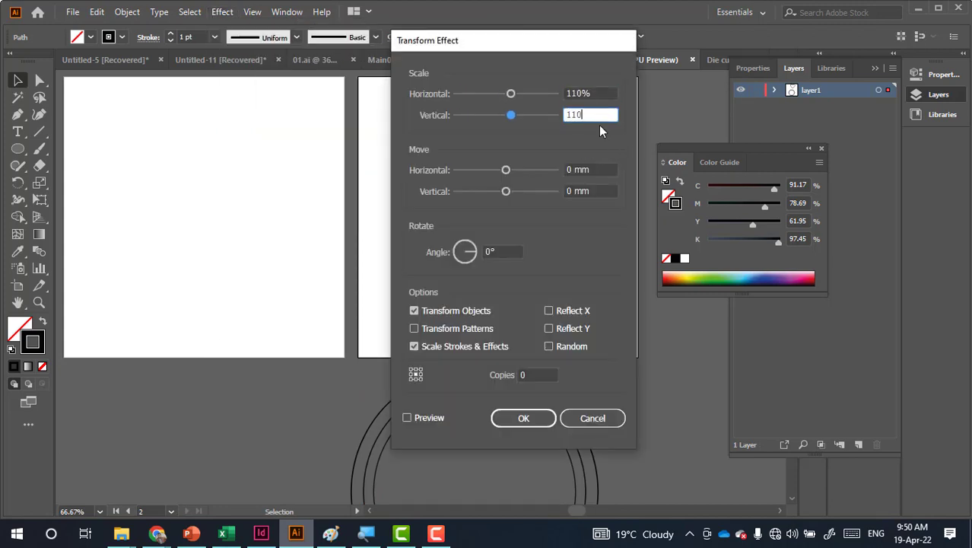
pyautogui.click(541, 373)
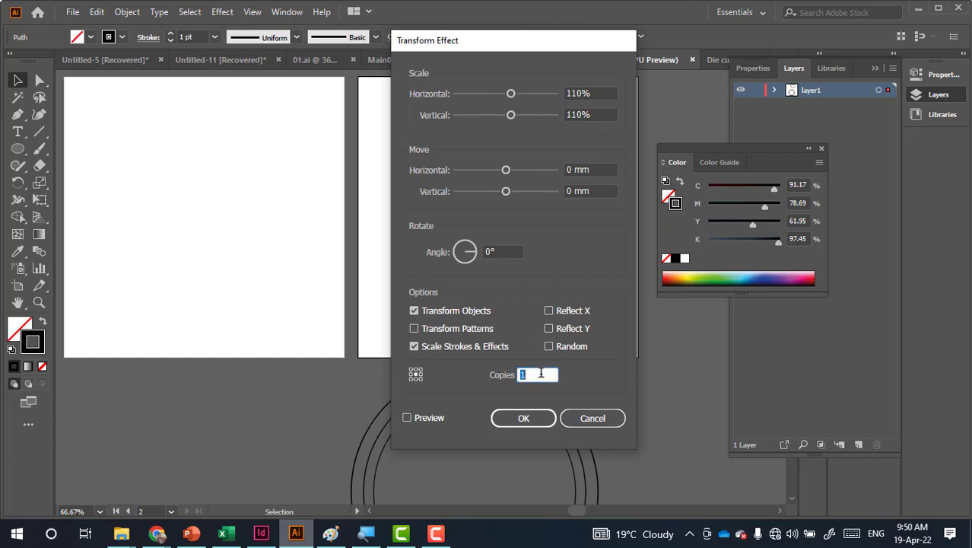
pyautogui.press('Return')
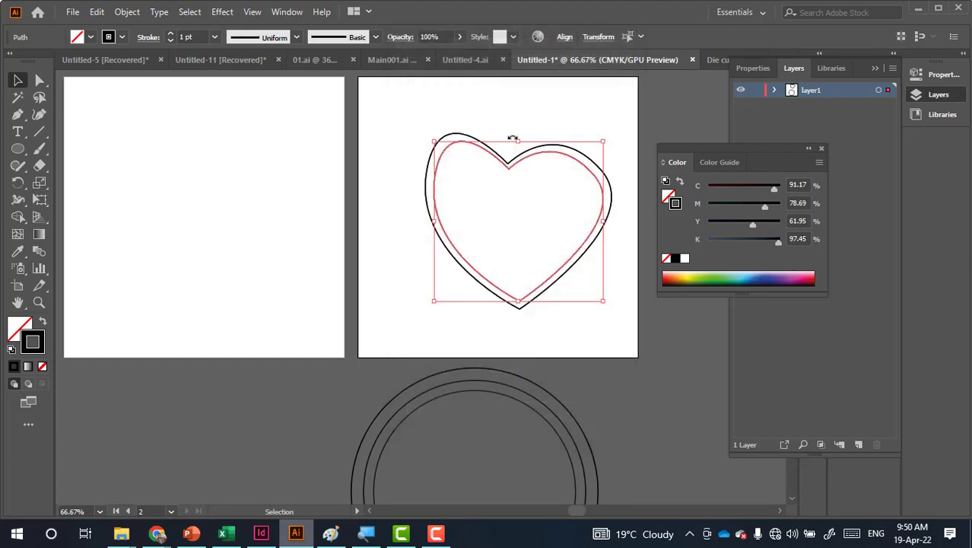
pyautogui.scroll(2, 530, 157)
pyautogui.scroll(1, 530, 157)
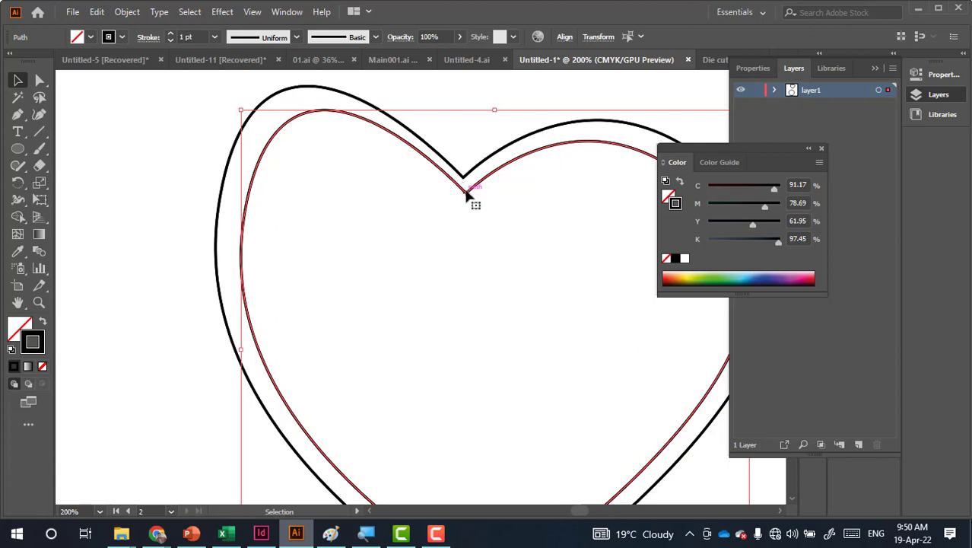
pyautogui.scroll(-2, 467, 192)
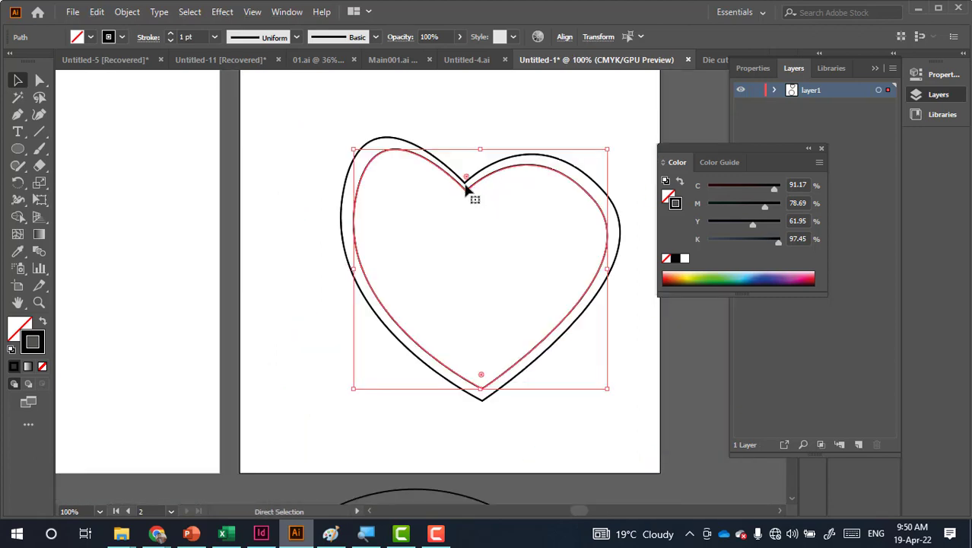
pyautogui.hotkey('ctrl', 'z')
pyautogui.keyDown('alt'); pyautogui.scroll(-2, 467, 191); pyautogui.keyUp('alt')
# Alt-drag a copy of the circle onto the empty left artboard
pyautogui.moveTo(462, 182); pyautogui.dragTo(467, 177)
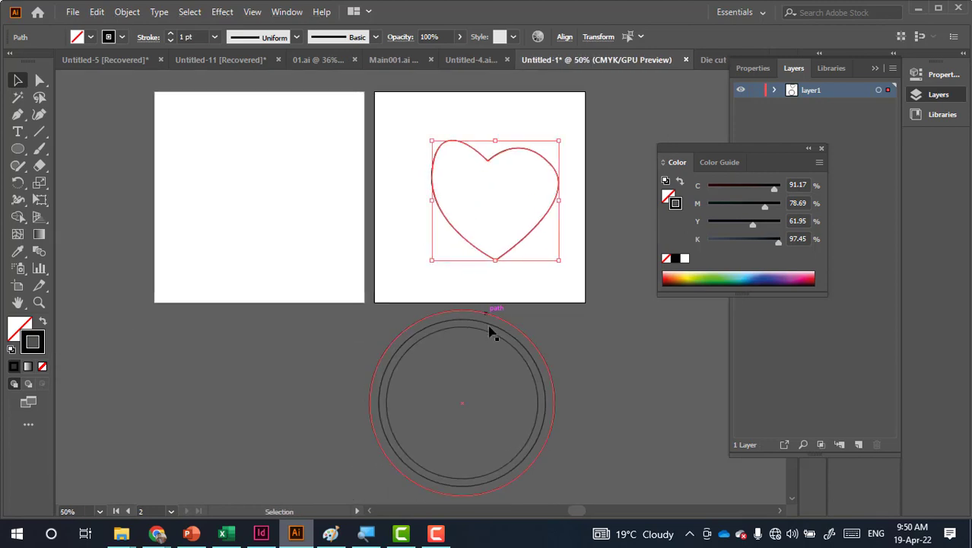
pyautogui.moveTo(495, 333); pyautogui.dragTo(287, 142)
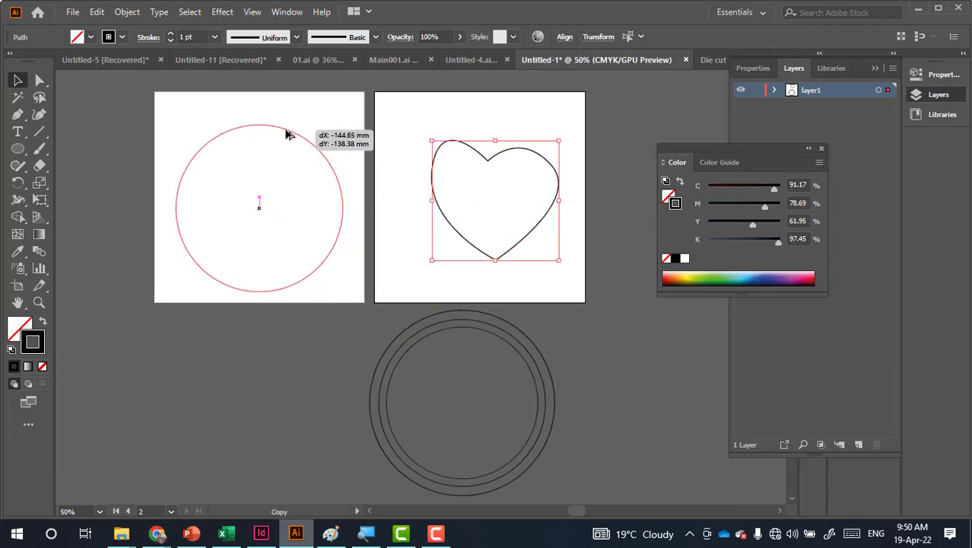
pyautogui.moveTo(287, 141); pyautogui.dragTo(289, 123)
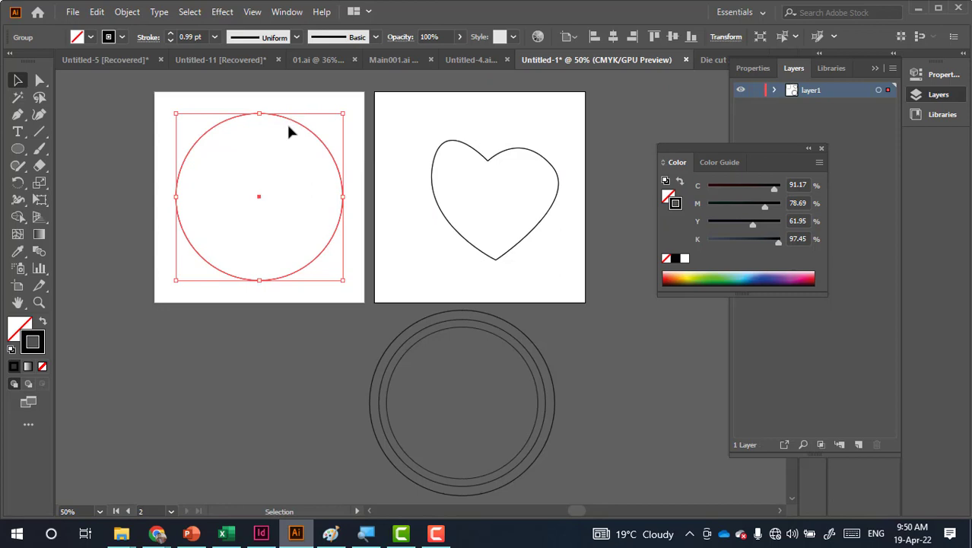
# Try a uniform 110% Scale copy of the circle, then undo back to one circle
pyautogui.rightClick(324, 148)
pyautogui.moveTo(367, 303)
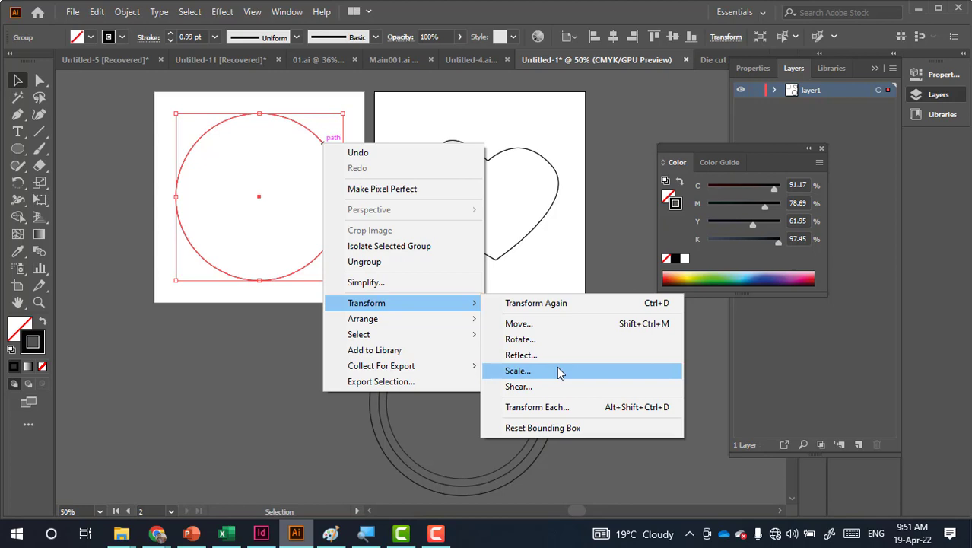
pyautogui.click(559, 372)
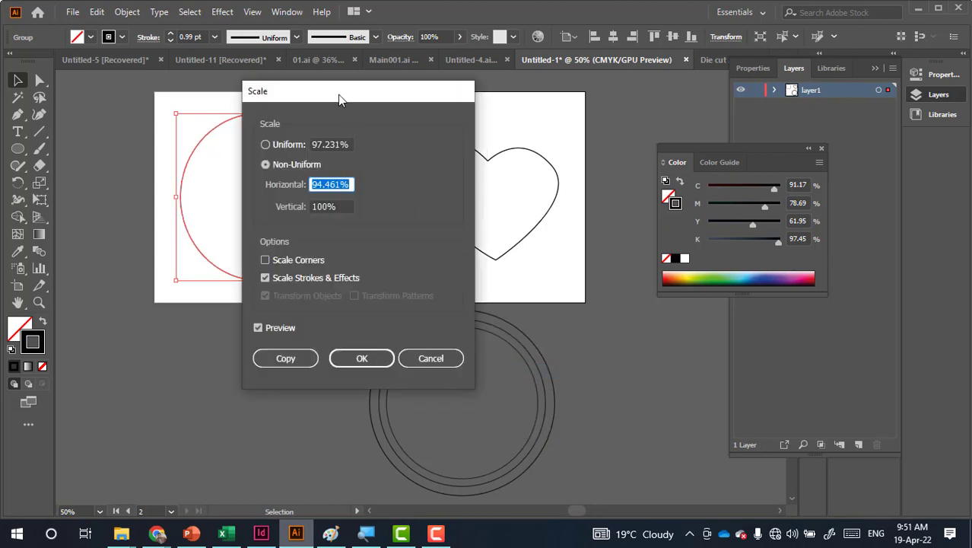
pyautogui.moveTo(339, 99); pyautogui.dragTo(499, 95)
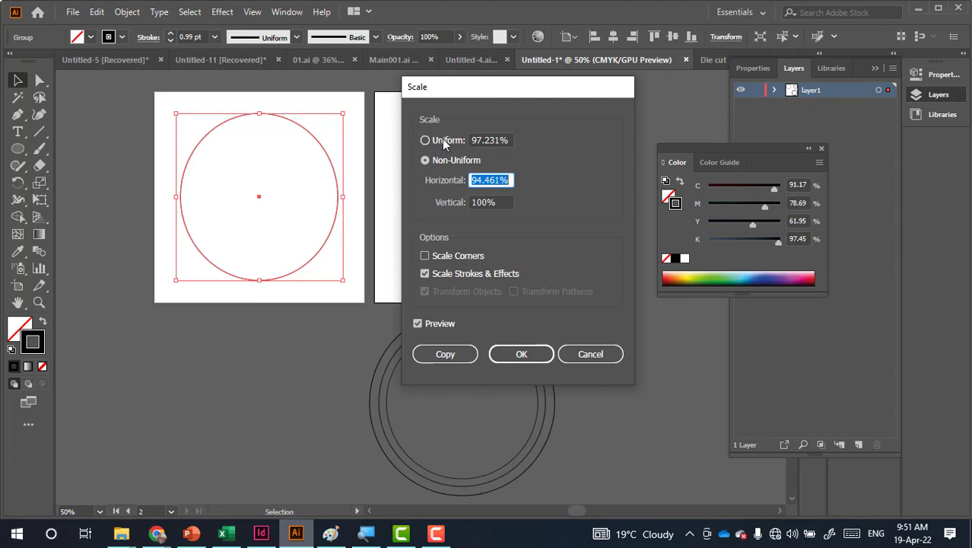
pyautogui.click(441, 139)
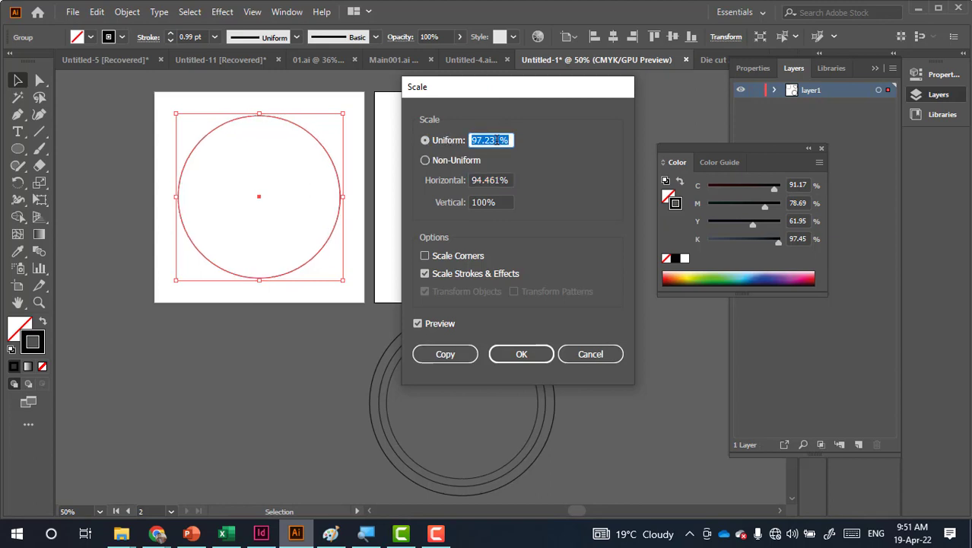
pyautogui.write('110')
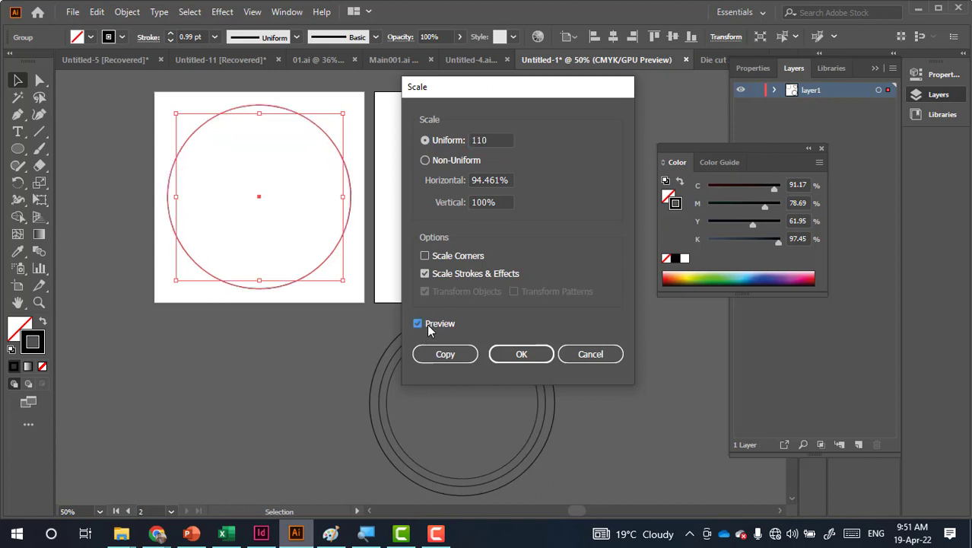
pyautogui.click(441, 354)
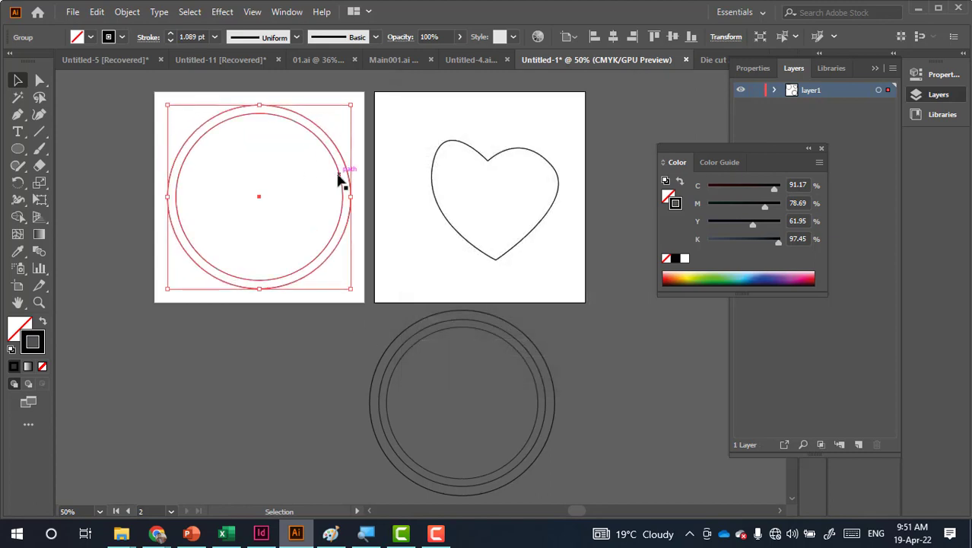
pyautogui.moveTo(511, 190); pyautogui.dragTo(509, 190)
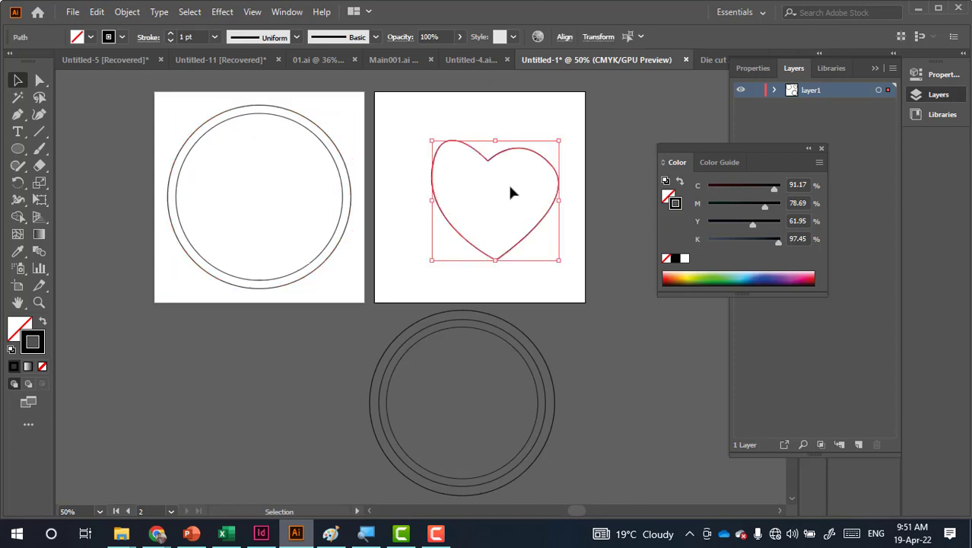
pyautogui.press('a')
pyautogui.hotkey('ctrl', 'z')
# Offset the left-artboard circle's path outward by 5 mm, with preview on
pyautogui.press('v')
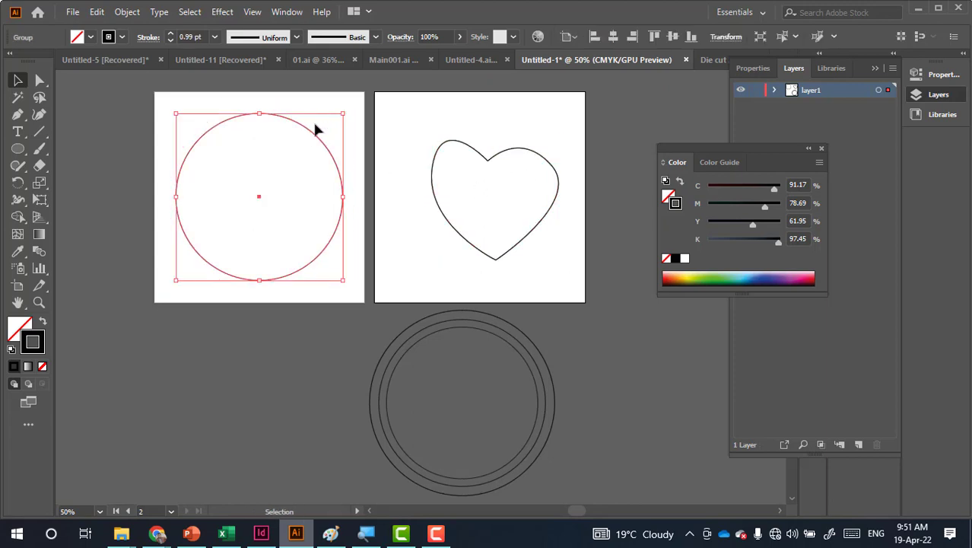
pyautogui.click(141, 12)
pyautogui.moveTo(244, 345)
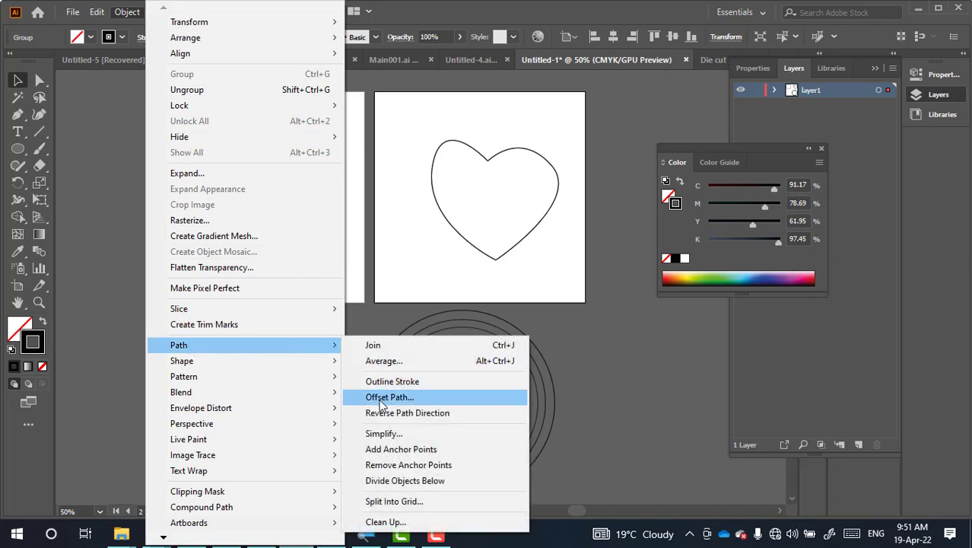
pyautogui.click(380, 401)
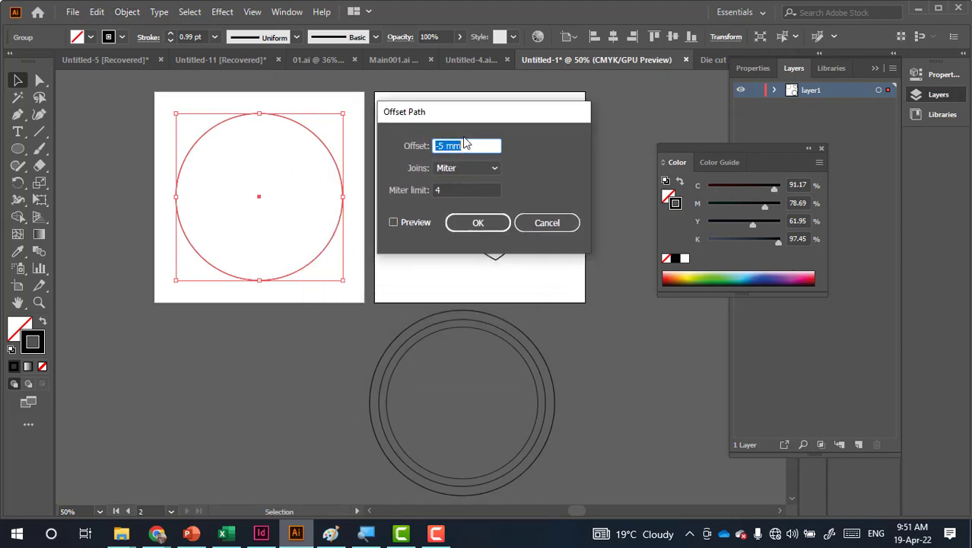
pyautogui.write('5')
pyautogui.click(420, 220)
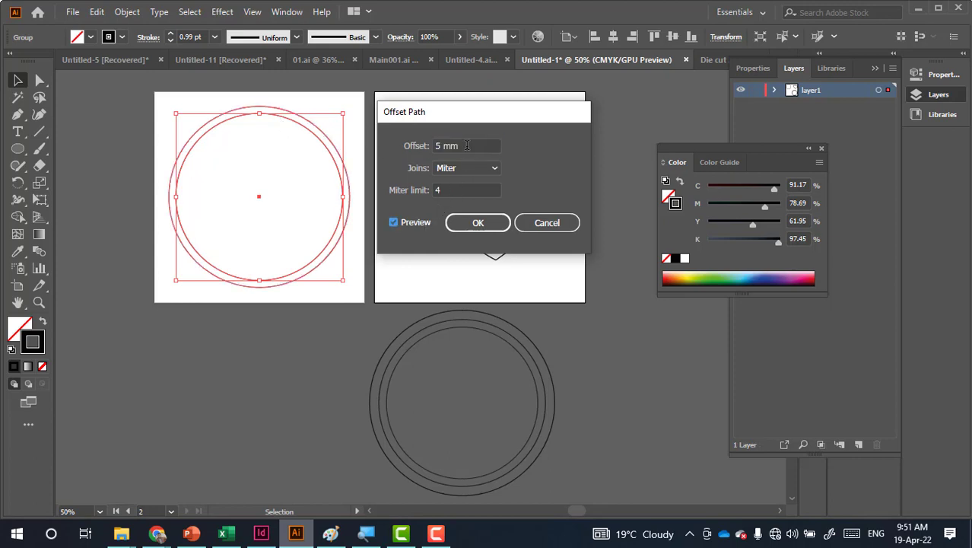
pyautogui.click(477, 221)
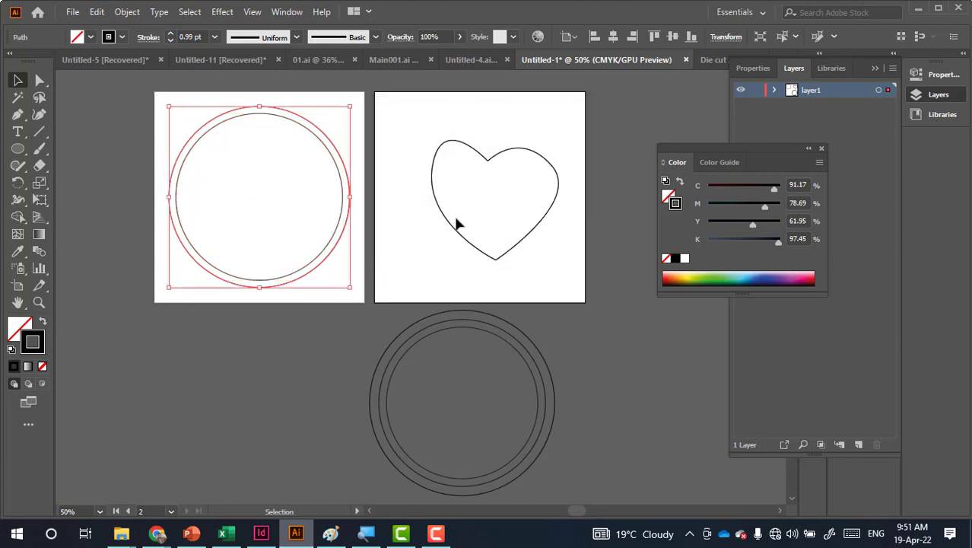
# Add an inner ring with a -5 mm Offset Path on the left-artboard circle
pyautogui.click(300, 111)
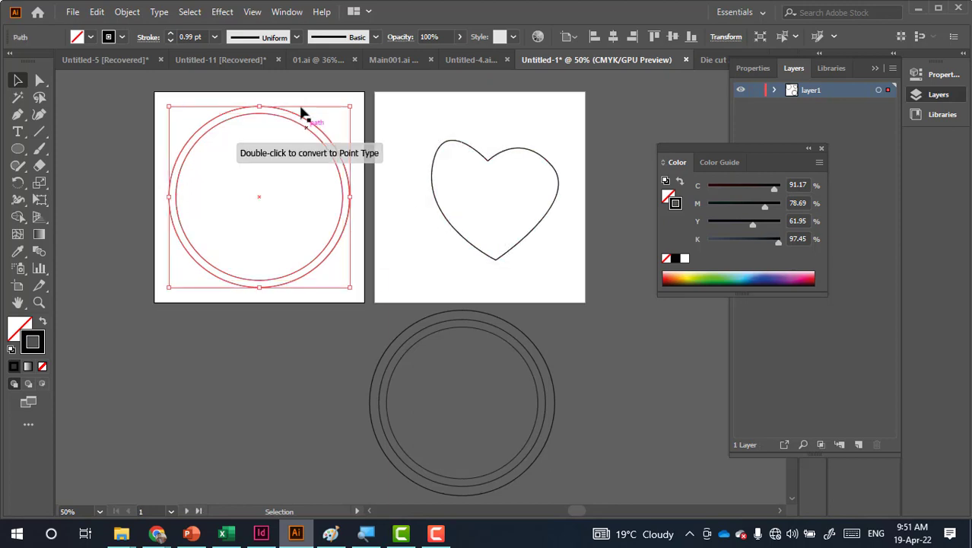
pyautogui.click(290, 119)
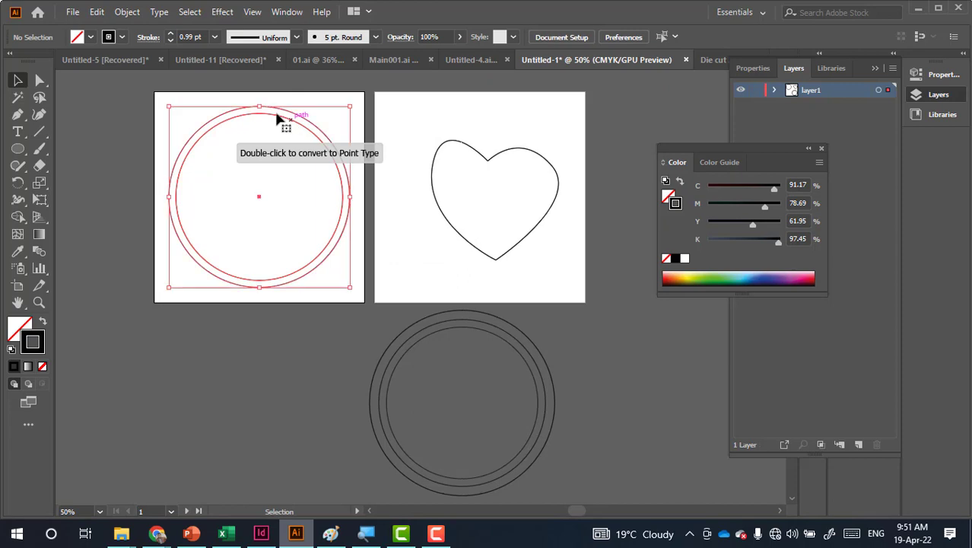
pyautogui.click(127, 12)
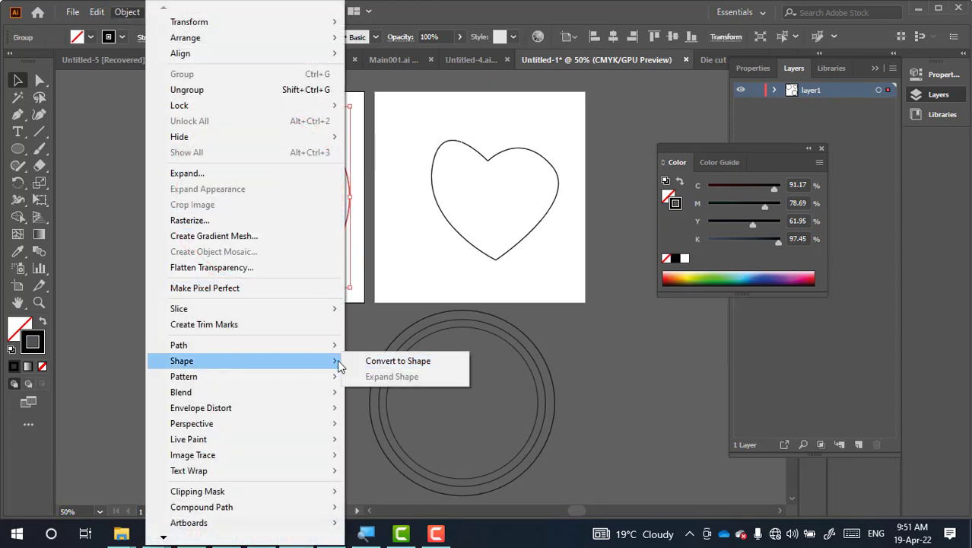
pyautogui.moveTo(179, 344)
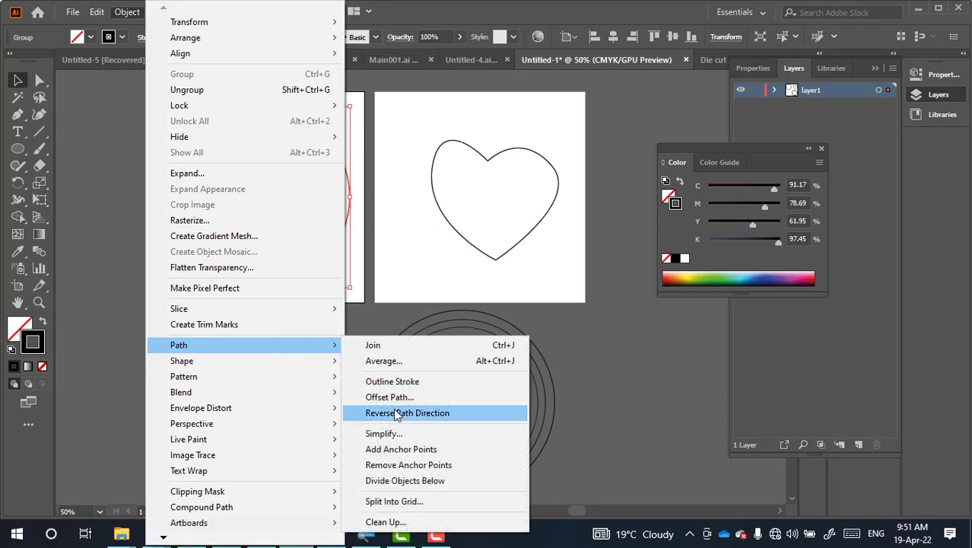
pyautogui.click(389, 397)
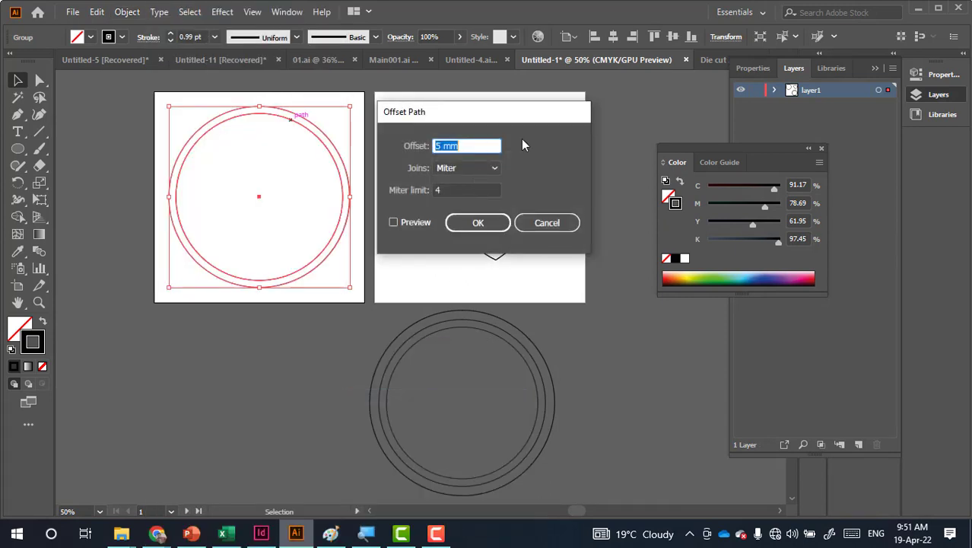
pyautogui.write('-5')
pyautogui.click(421, 225)
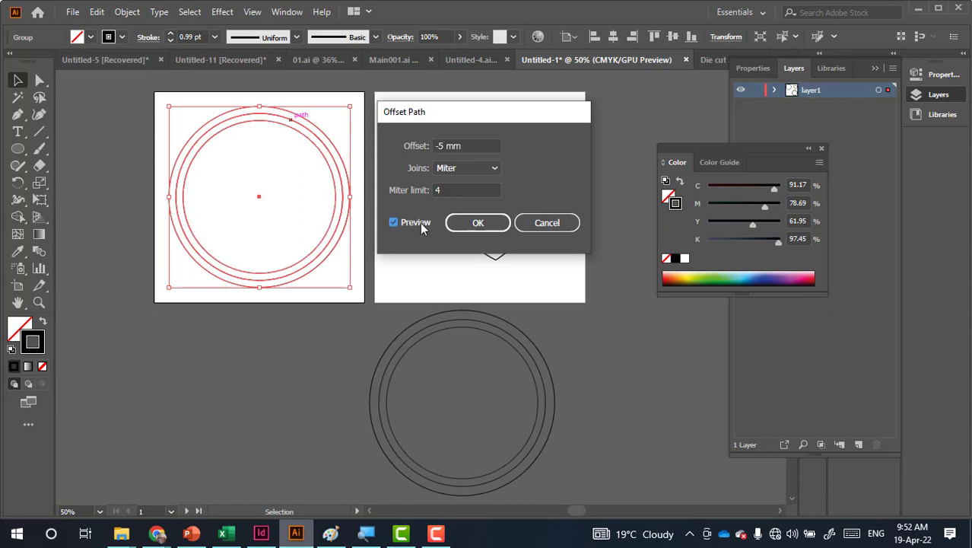
pyautogui.click(466, 222)
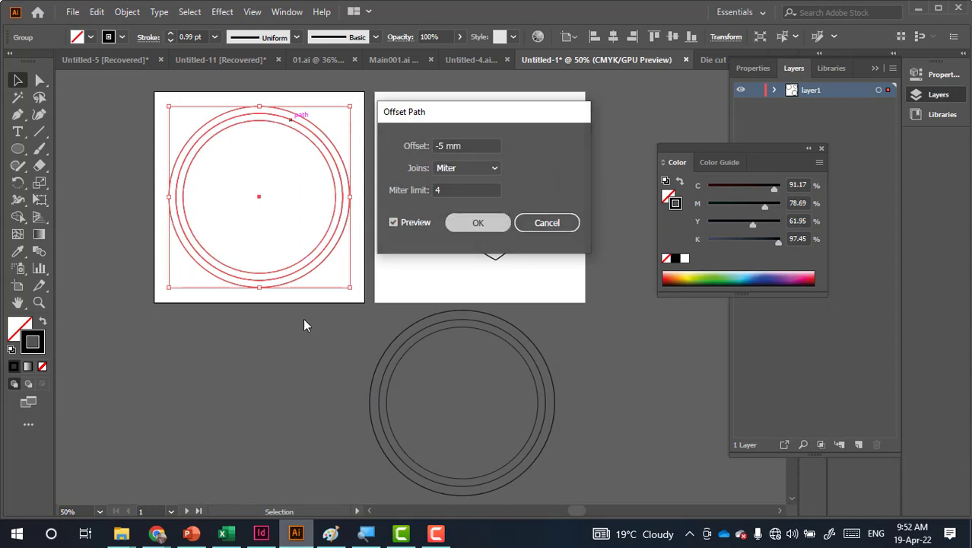
pyautogui.click(280, 210)
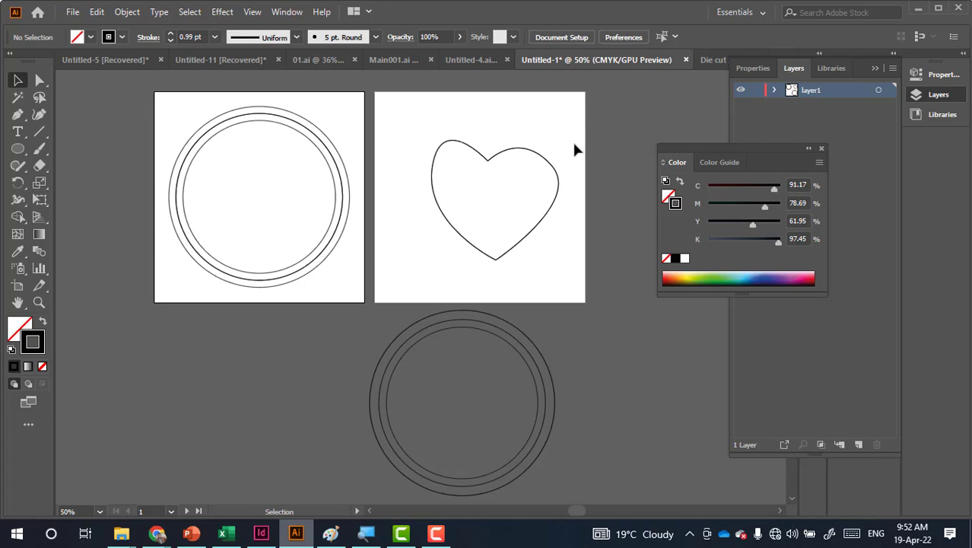
pyautogui.moveTo(575, 150); pyautogui.dragTo(549, 172)
# Offset the heart path inward by -5 mm using Offset Path
pyautogui.click(122, 14)
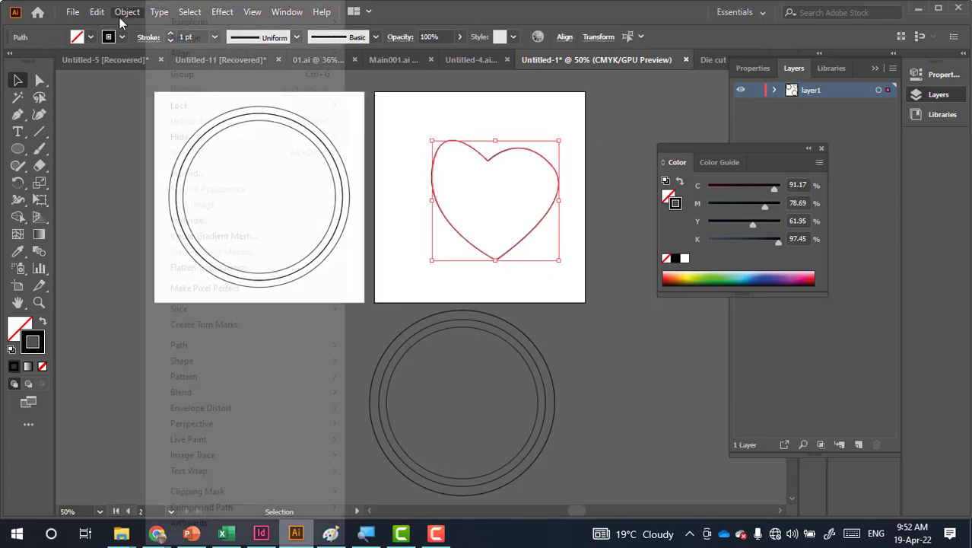
pyautogui.moveTo(244, 345)
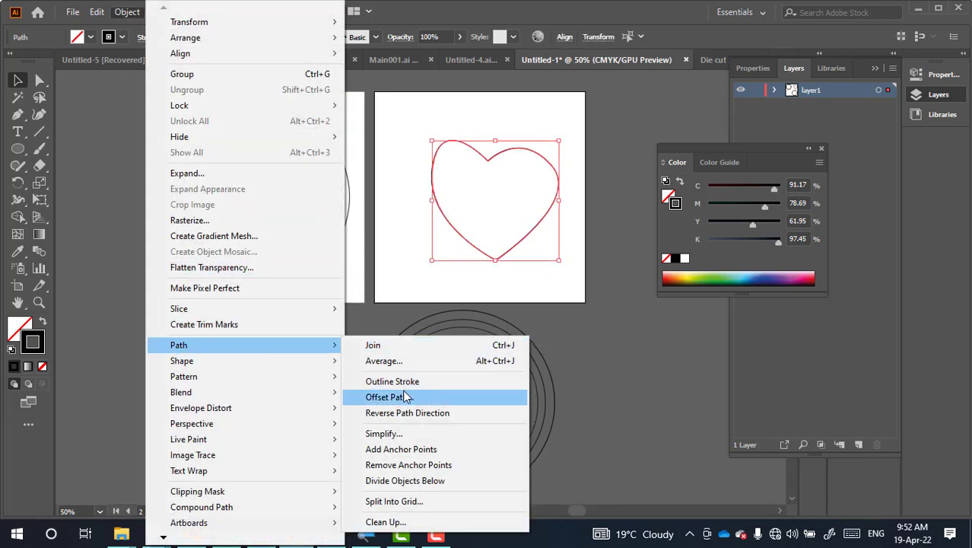
pyautogui.click(405, 397)
pyautogui.click(414, 222)
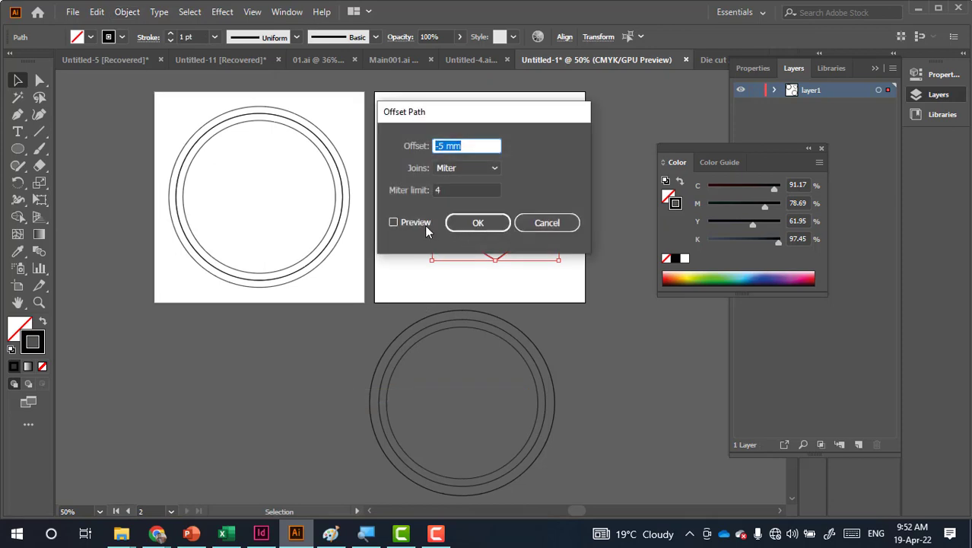
pyautogui.moveTo(448, 111); pyautogui.dragTo(240, 137)
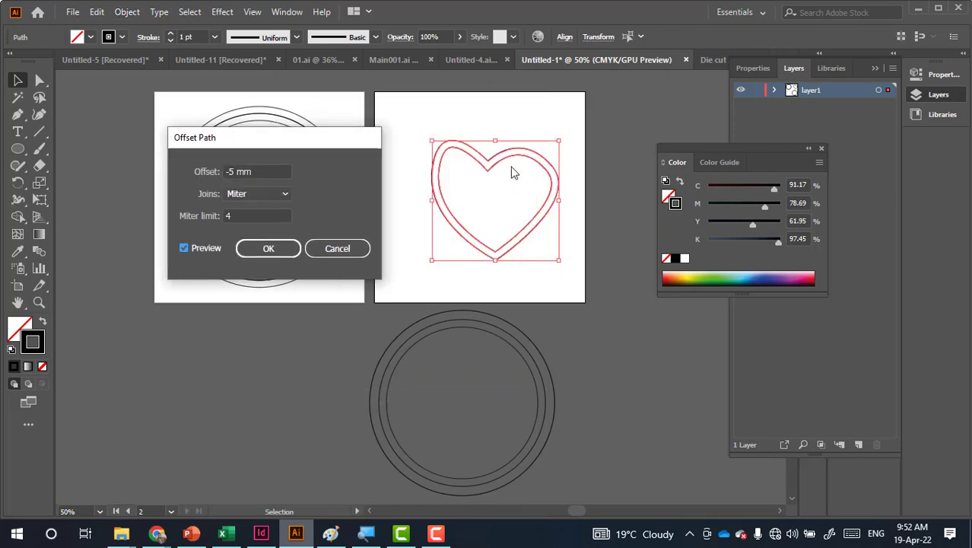
pyautogui.click(291, 247)
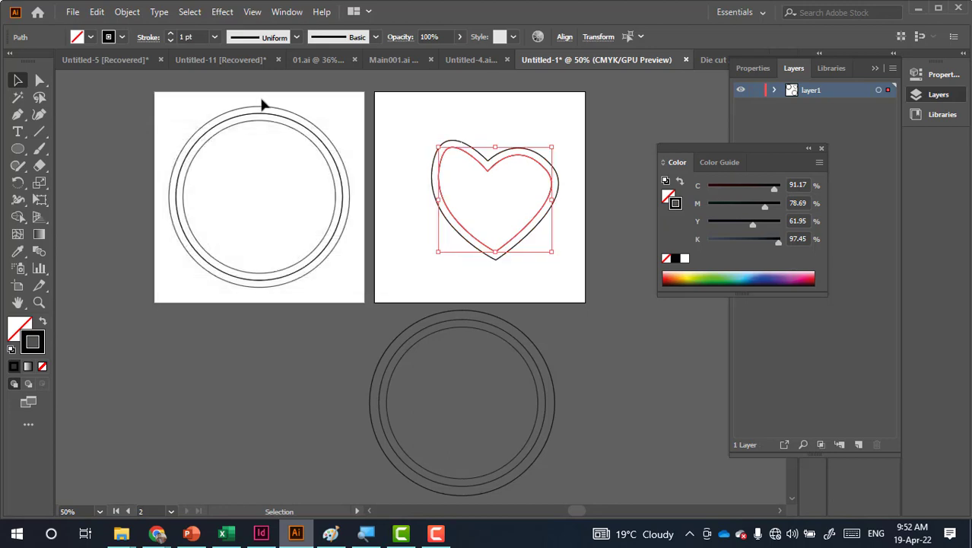
# Add a second Offset Path outline 5 mm outside the original heart
pyautogui.click(461, 144)
pyautogui.click(130, 14)
pyautogui.moveTo(179, 344)
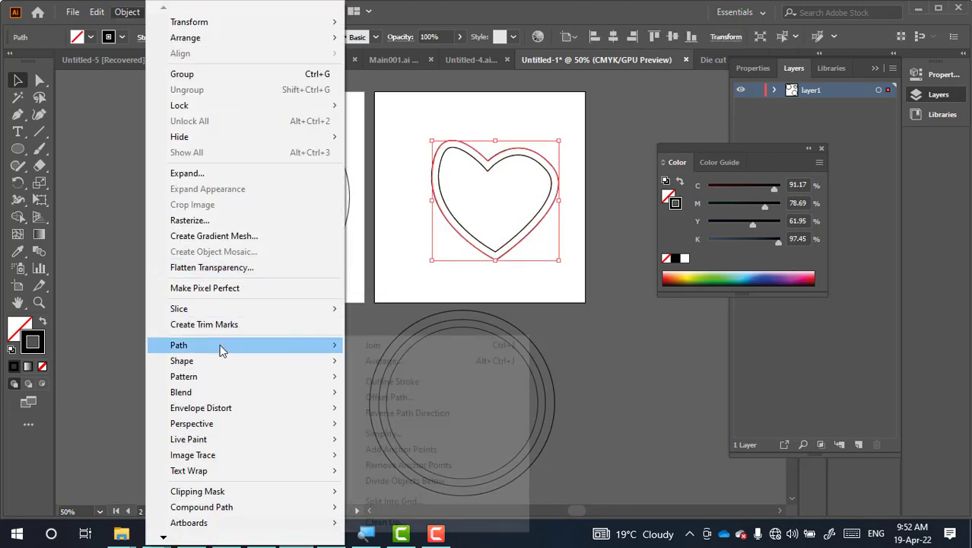
pyautogui.click(394, 396)
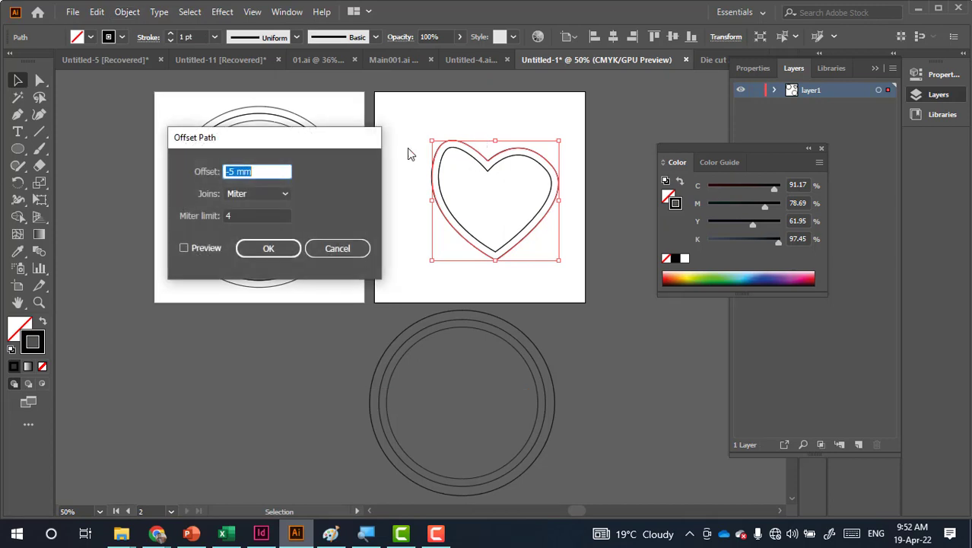
pyautogui.write('5')
pyautogui.click(267, 248)
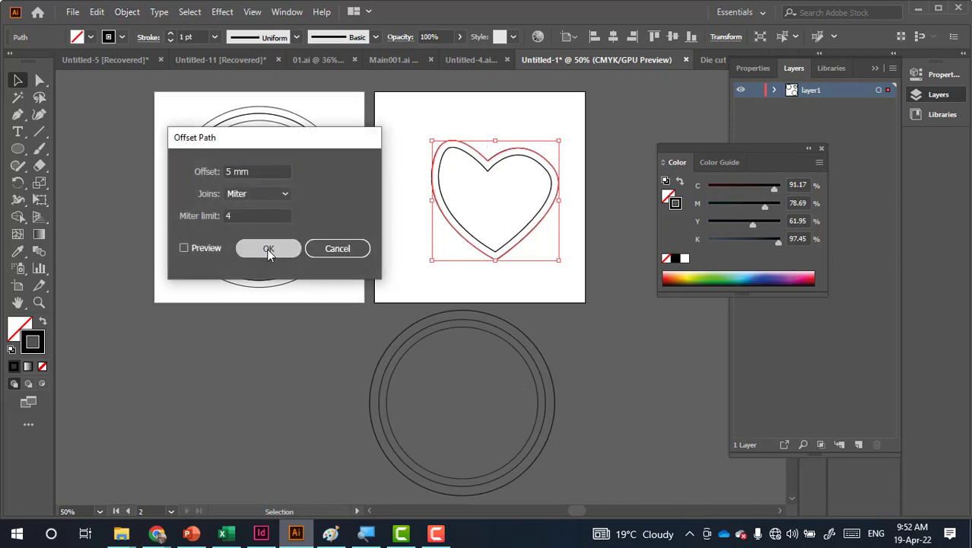
pyautogui.click(564, 125)
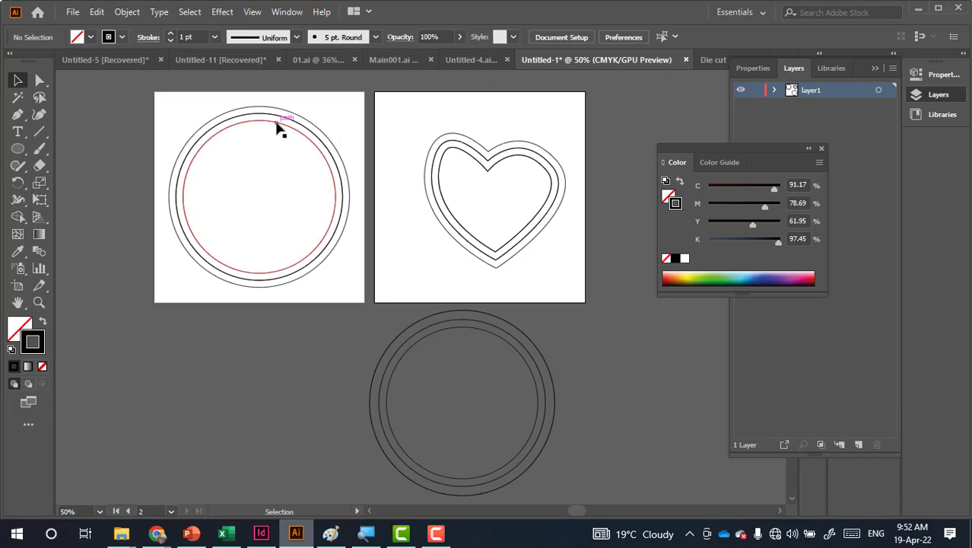
pyautogui.click(280, 130)
# Delete the heart together with the lower circle set
pyautogui.moveTo(518, 125)
pyautogui.mouseDown()
pyautogui.moveTo(514, 352)
pyautogui.moveTo(477, 443)
pyautogui.mouseUp()
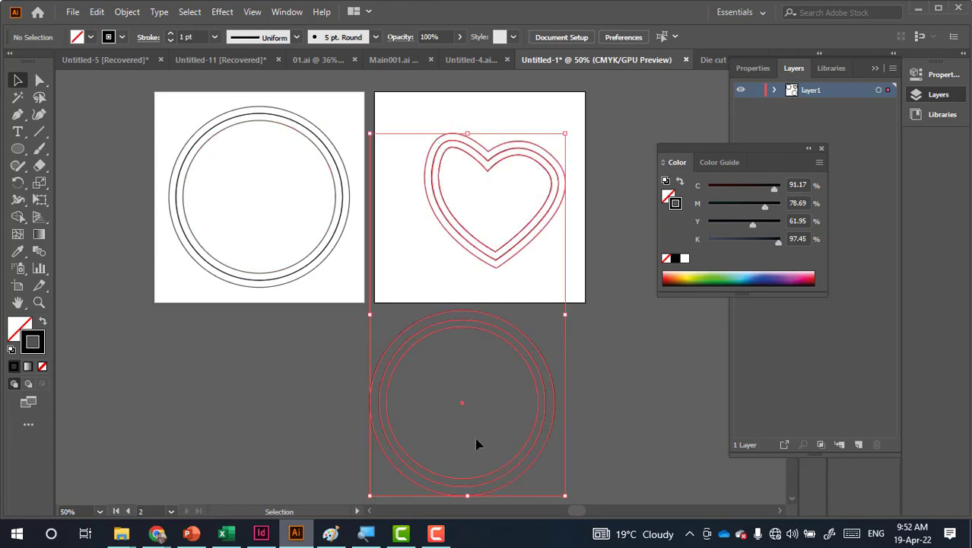
pyautogui.press('Delete')
pyautogui.click(466, 377)
pyautogui.scroll(2, 228, 217)
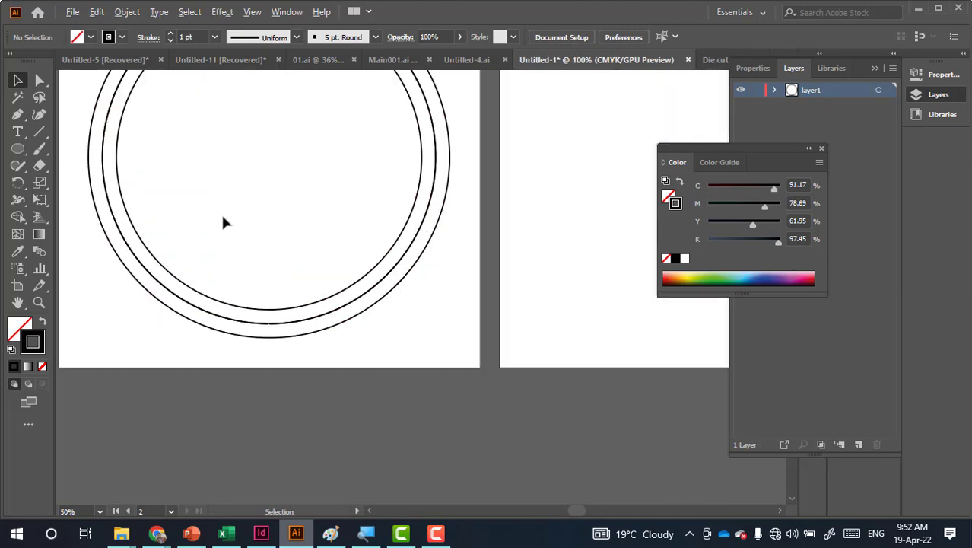
# Ungroup the left artboard's three concentric circles into separate rings
pyautogui.click(437, 171)
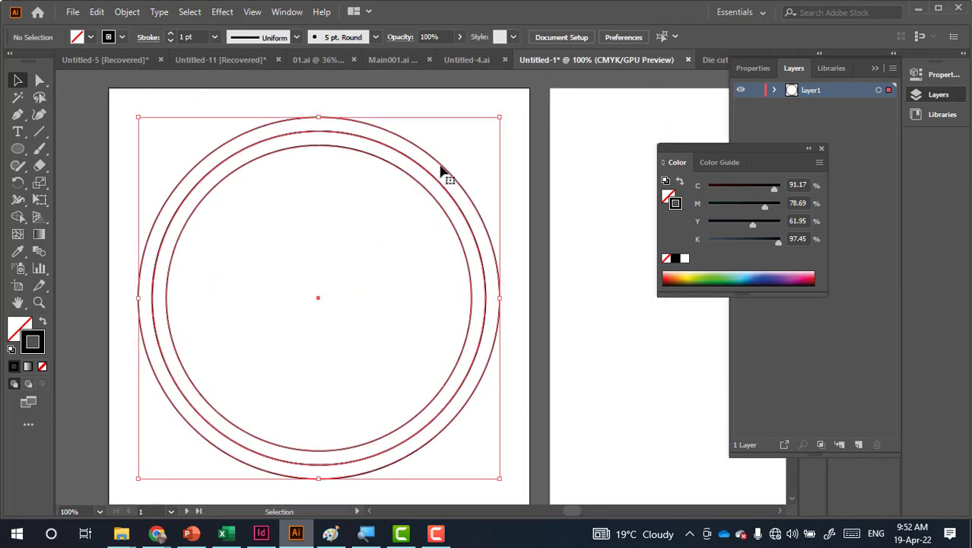
pyautogui.rightClick(426, 168)
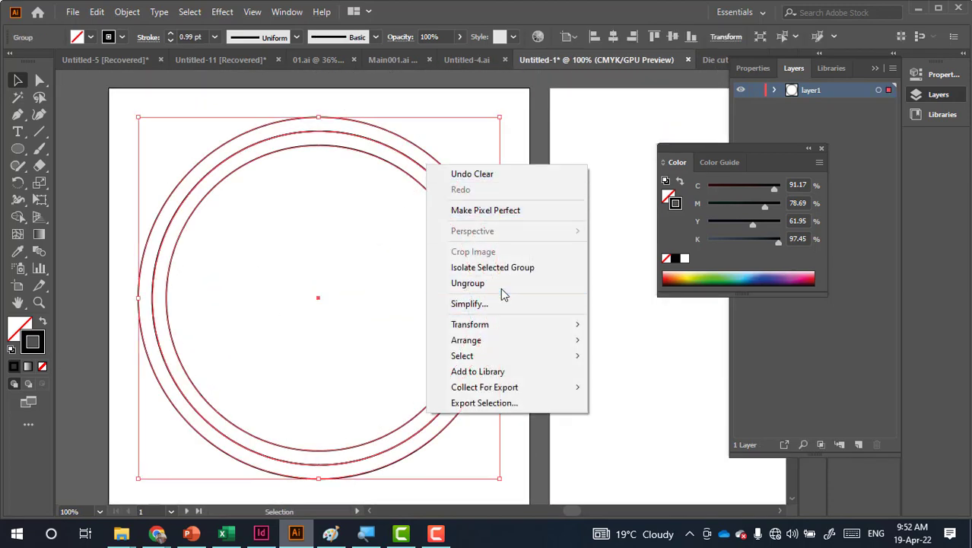
pyautogui.click(500, 283)
pyautogui.click(465, 204)
# Try nudging and deleting individual rings, restoring the outer circle with undo
pyautogui.click(452, 200)
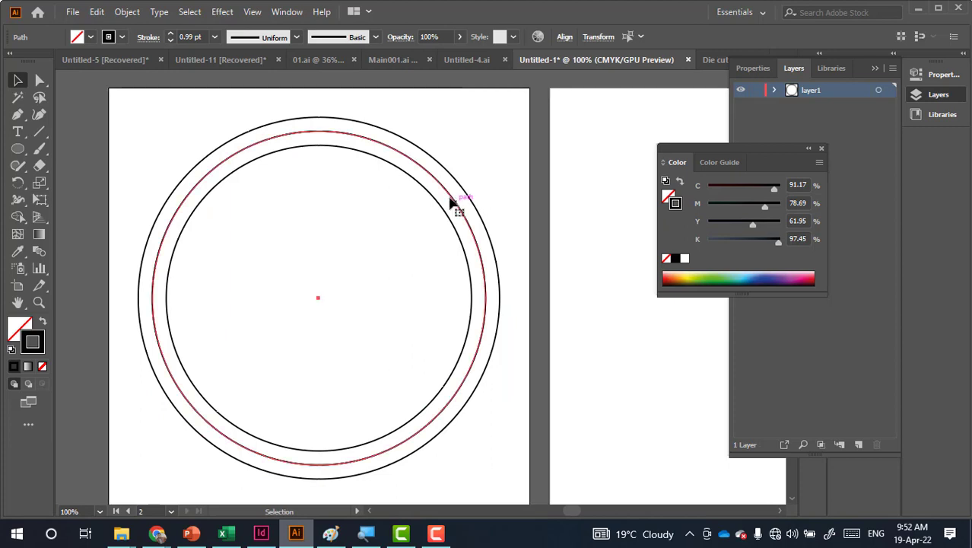
pyautogui.hotkey('shift', 'Left')
pyautogui.hotkey('shift', 'Left')
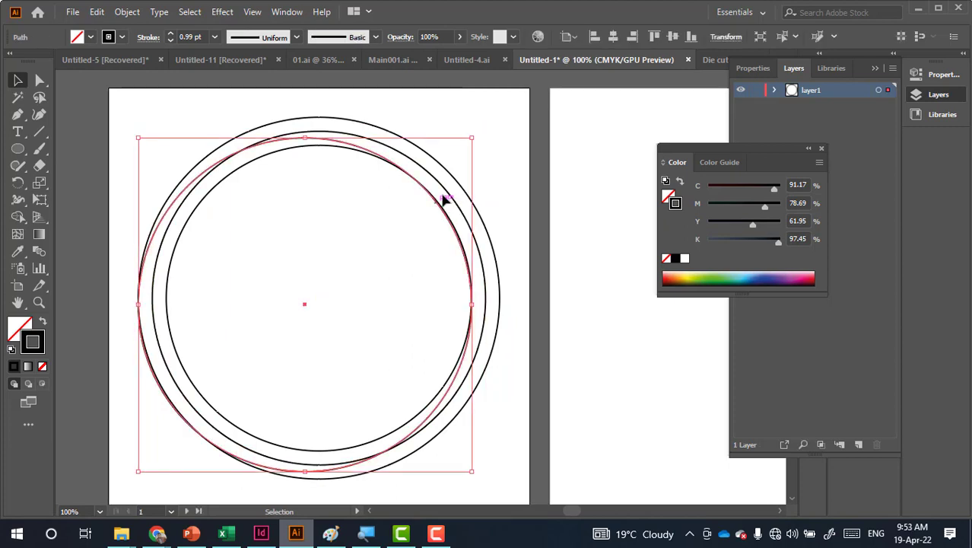
pyautogui.hotkey('shift', 'Down')
pyautogui.press('Delete')
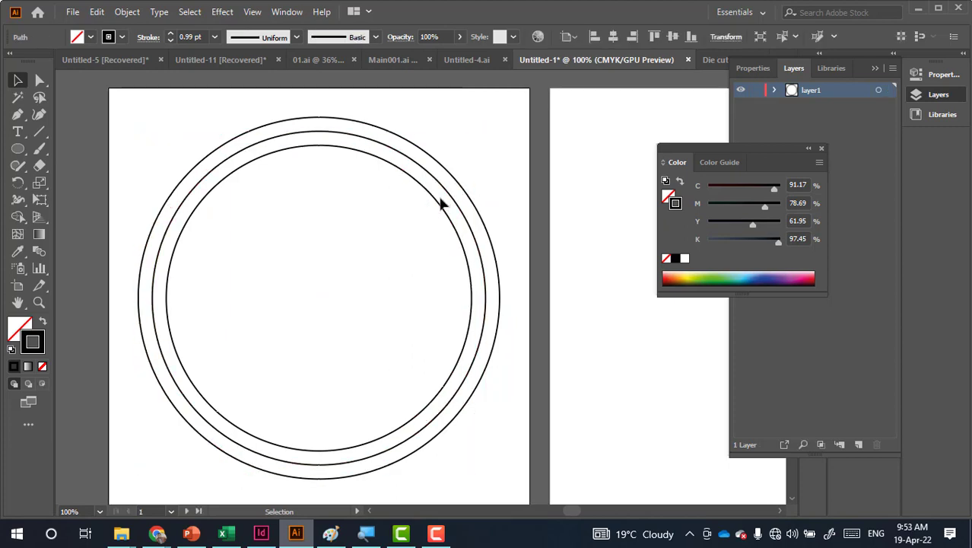
pyautogui.click(456, 190)
pyautogui.click(463, 191)
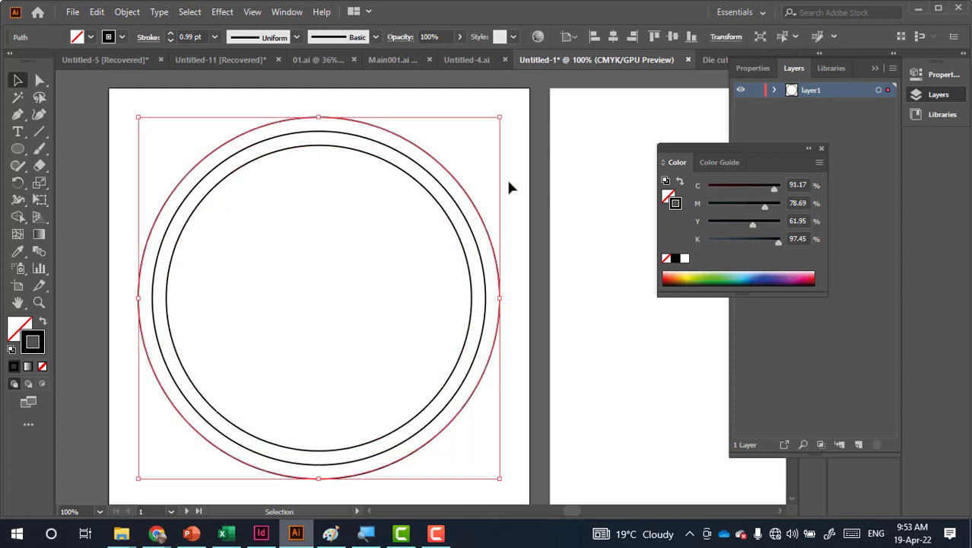
pyautogui.press('Delete')
pyautogui.hotkey('ctrl', 'z')
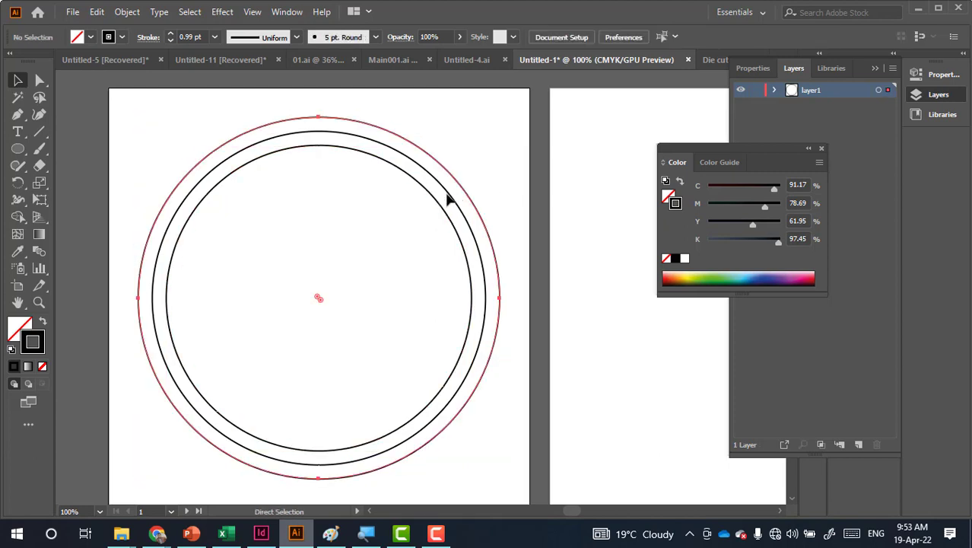
# Delete and restore the middle ring, leaving the middle circle selected
pyautogui.click(448, 199)
pyautogui.press('Delete')
pyautogui.click(441, 217)
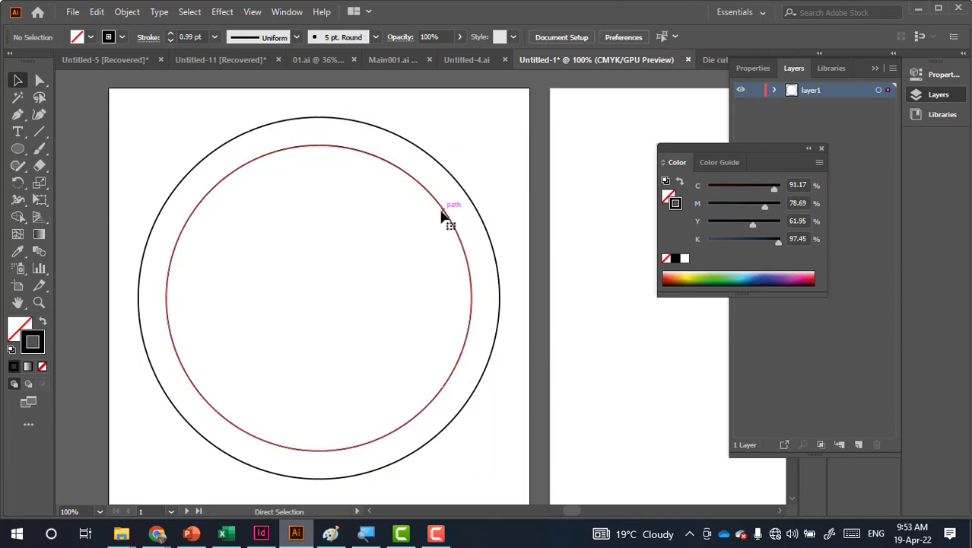
pyautogui.hotkey('ctrl', 'z')
pyautogui.click(473, 158)
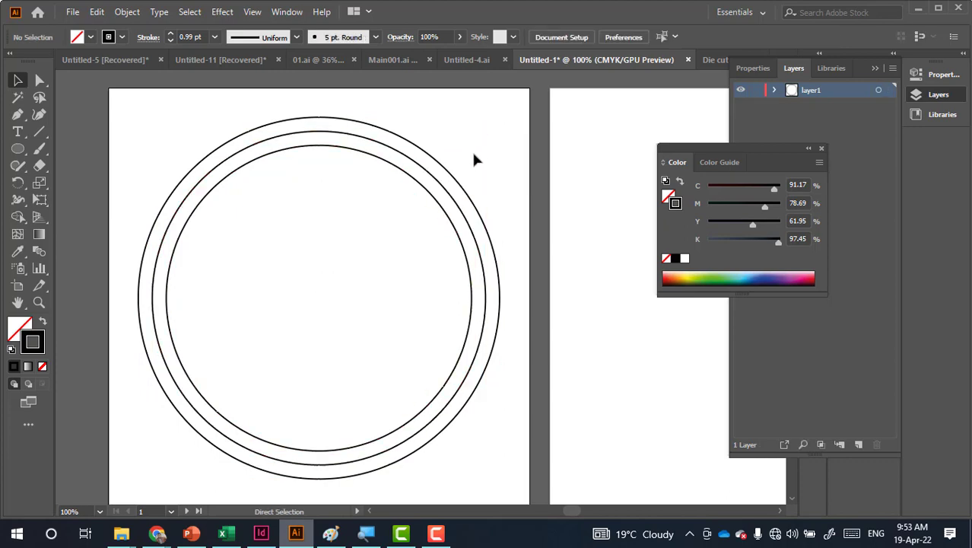
pyautogui.click(432, 177)
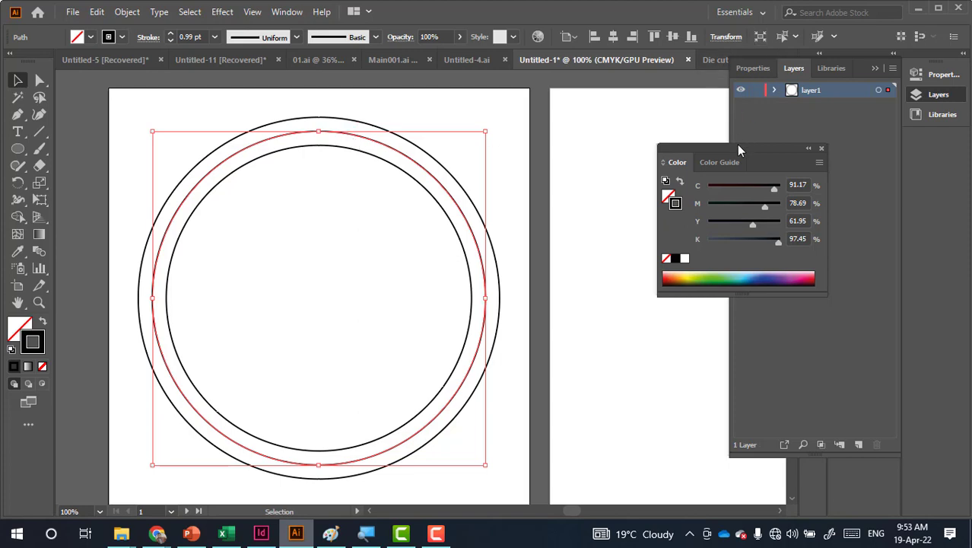
# Create Layer 2 and Layer 3 above layer1 in the Layers panel
pyautogui.moveTo(737, 150); pyautogui.dragTo(651, 182)
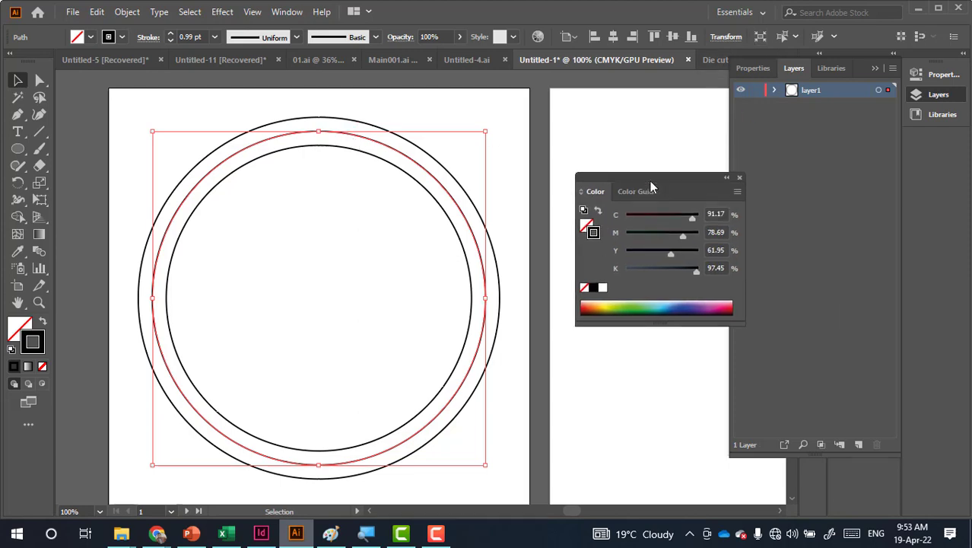
pyautogui.click(860, 439)
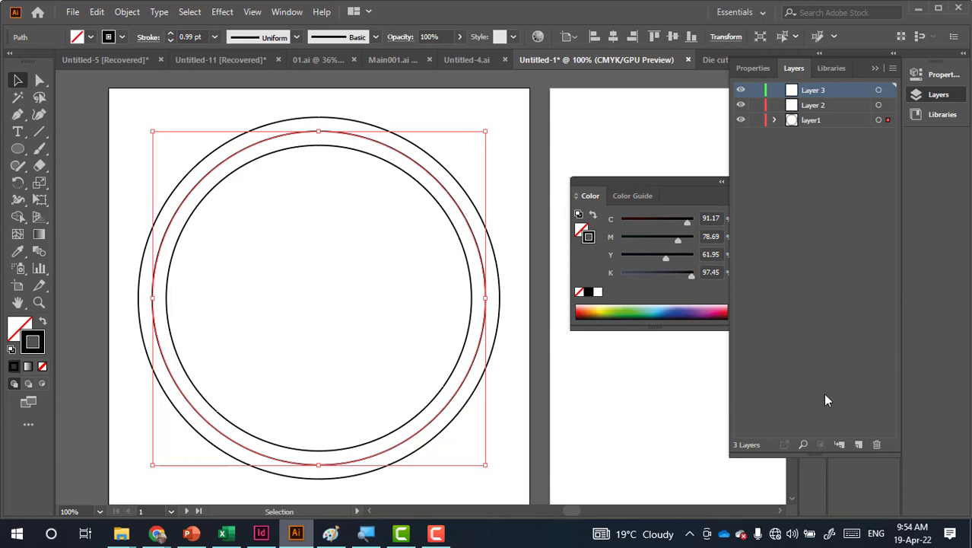
pyautogui.click(472, 114)
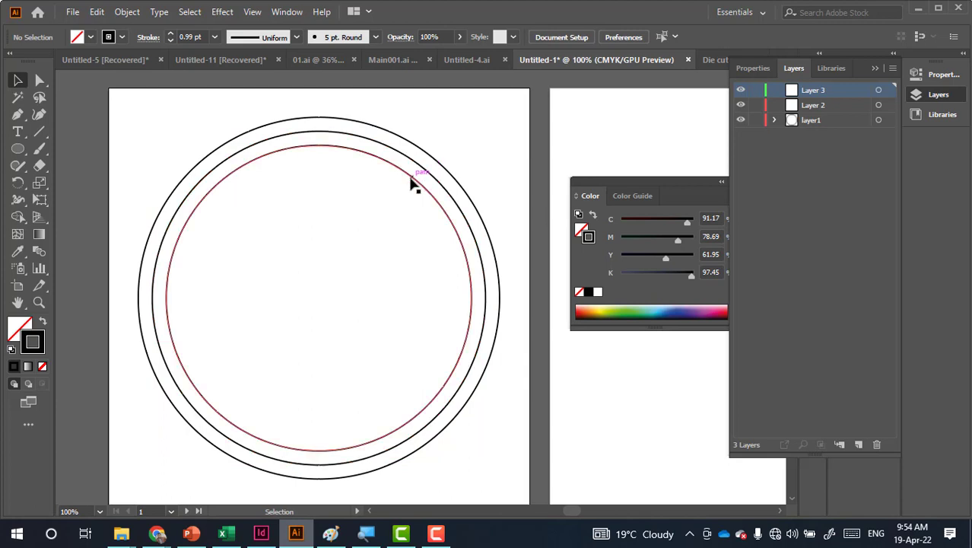
pyautogui.click(411, 182)
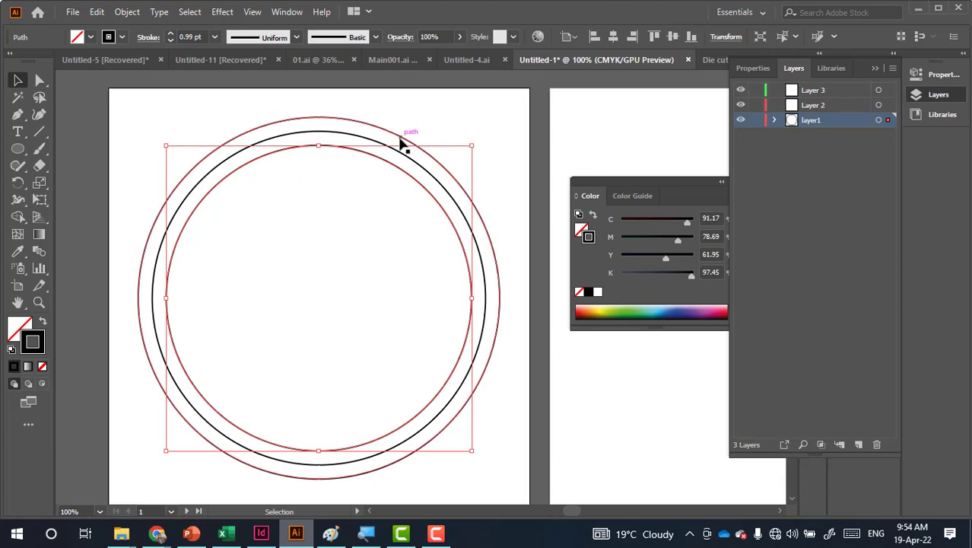
pyautogui.press('a')
pyautogui.click(401, 144)
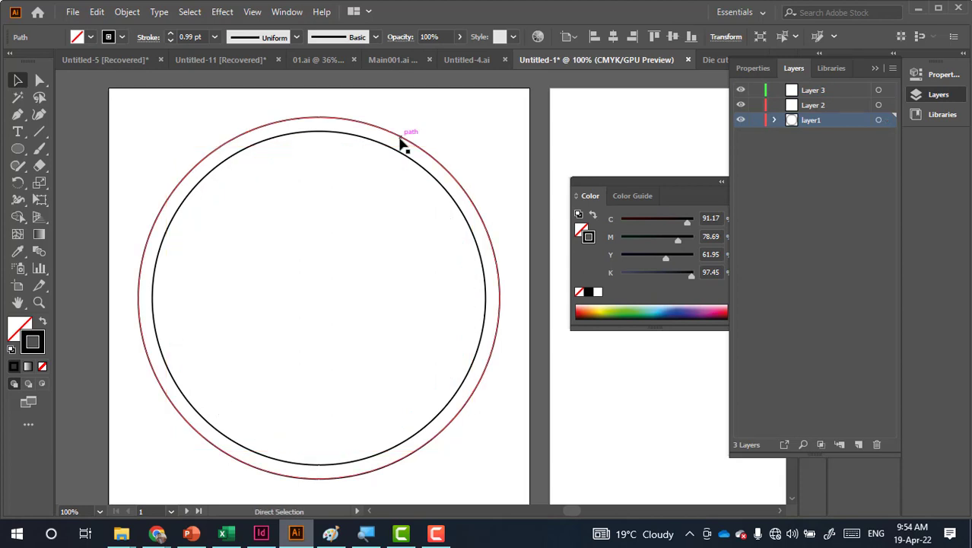
pyautogui.press('v')
pyautogui.hotkey('ctrl', 'shift', 'a')
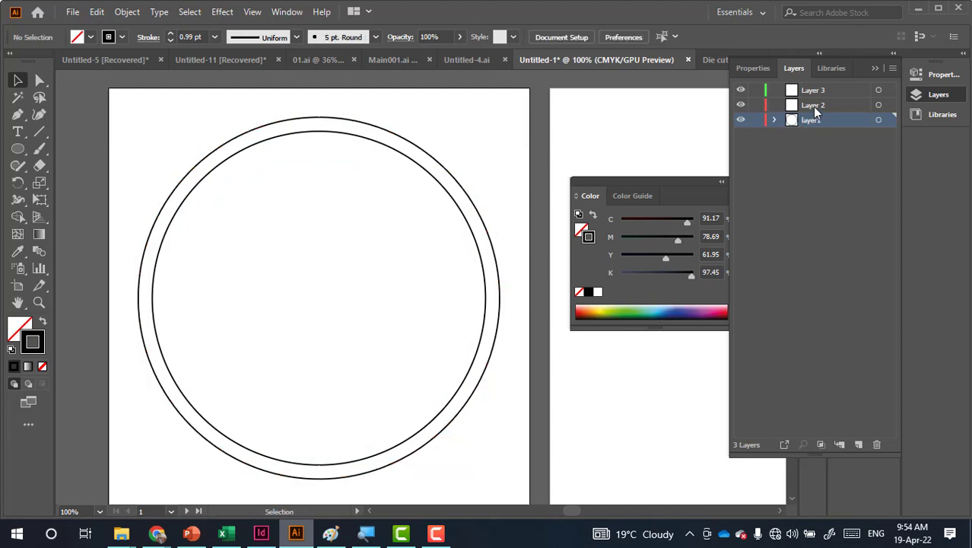
pyautogui.click(818, 106)
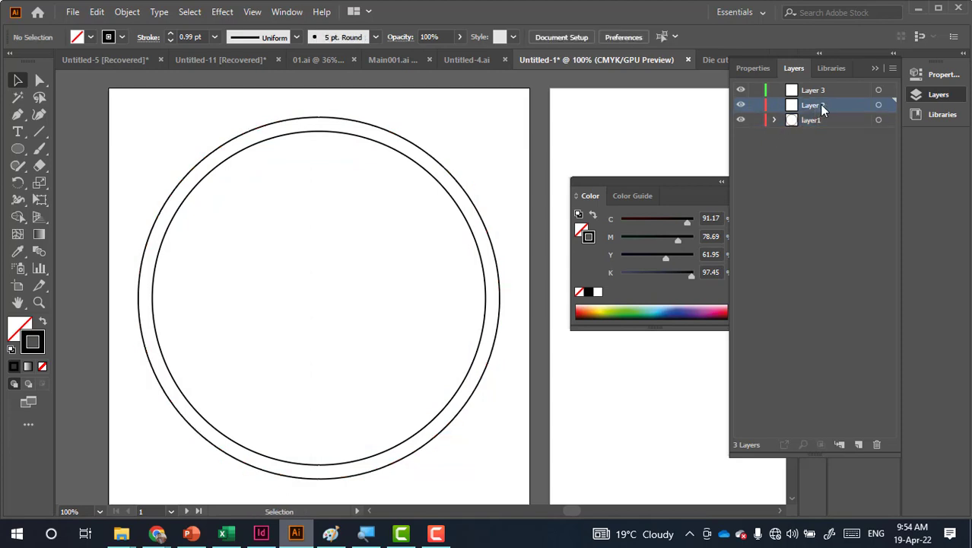
pyautogui.hotkey('ctrl', 'f')
pyautogui.hotkey('ctrl', 'z')
pyautogui.click(878, 104)
pyautogui.hotkey('ctrl', 'f')
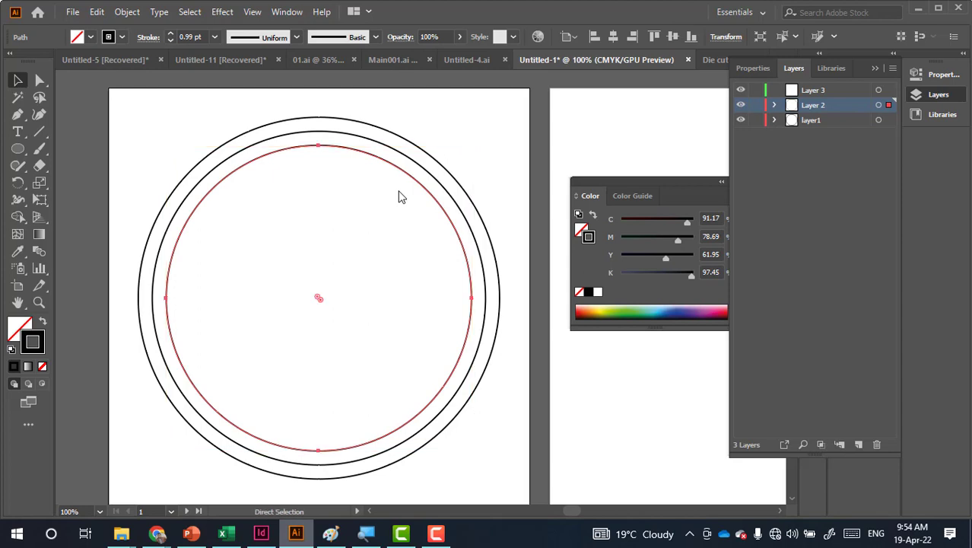
pyautogui.hotkey('ctrl', 'd')
pyautogui.press('Delete')
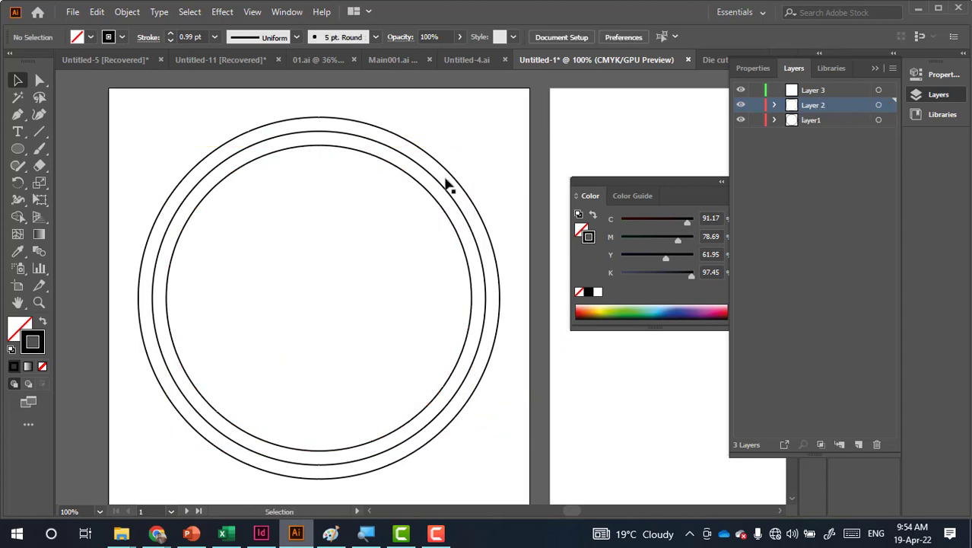
pyautogui.click(438, 163)
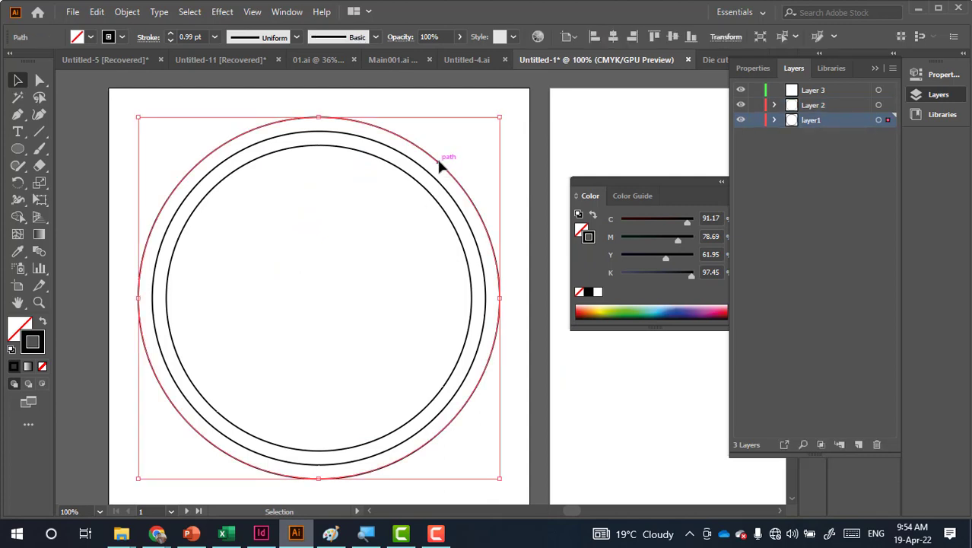
pyautogui.press('a')
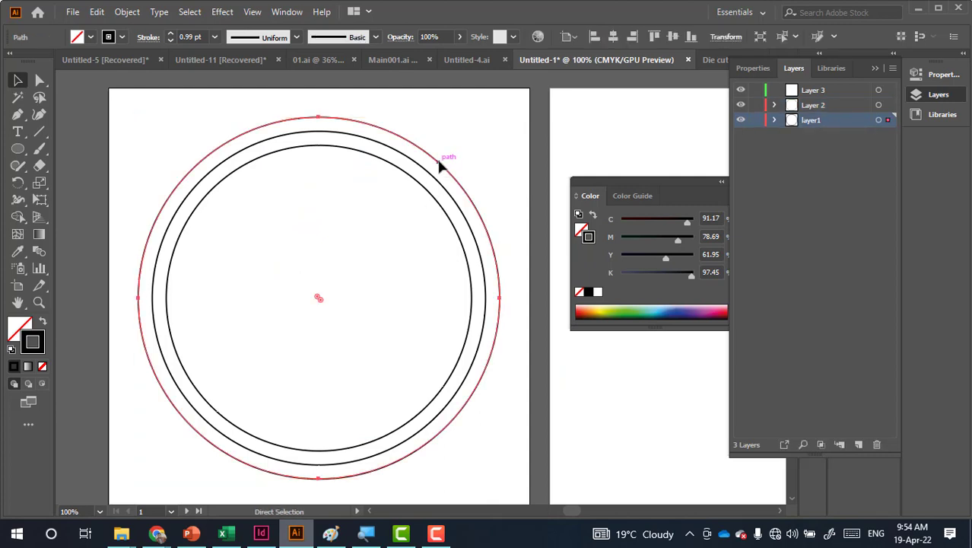
pyautogui.press('v')
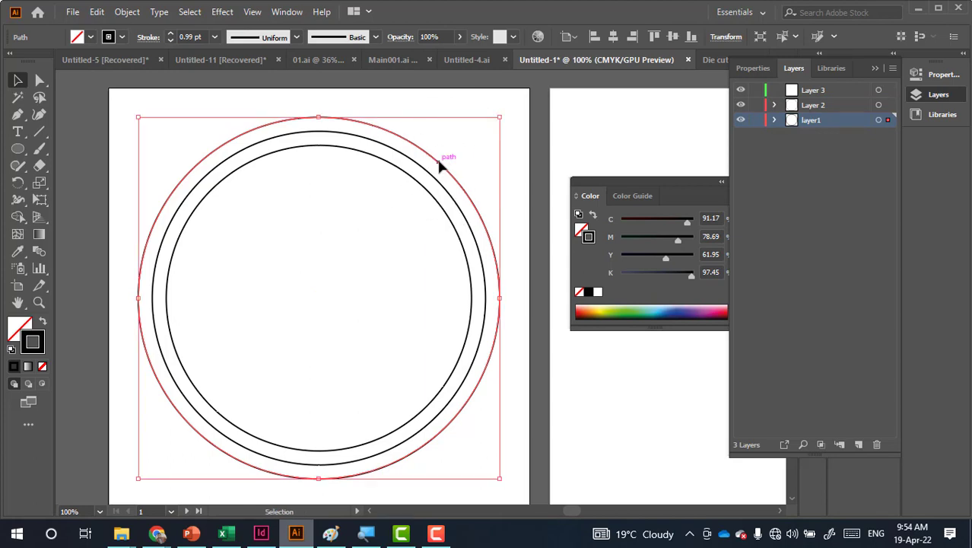
pyautogui.press('a')
pyautogui.press('v')
pyautogui.click(578, 125)
pyautogui.click(844, 105)
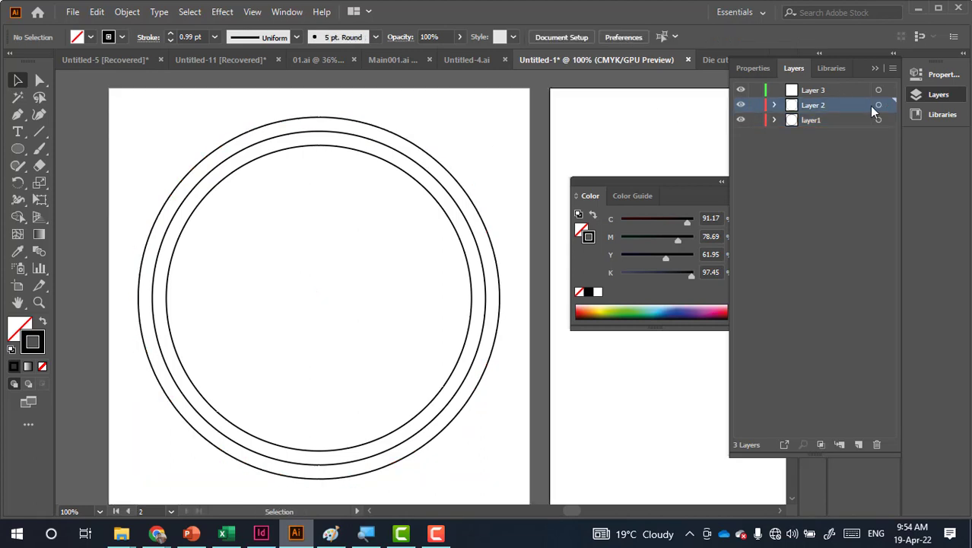
pyautogui.click(878, 105)
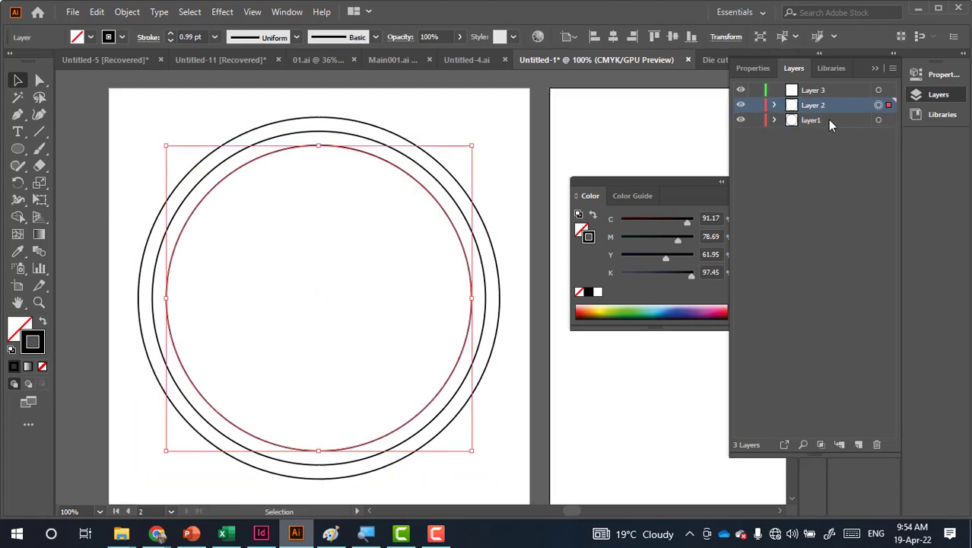
pyautogui.click(560, 111)
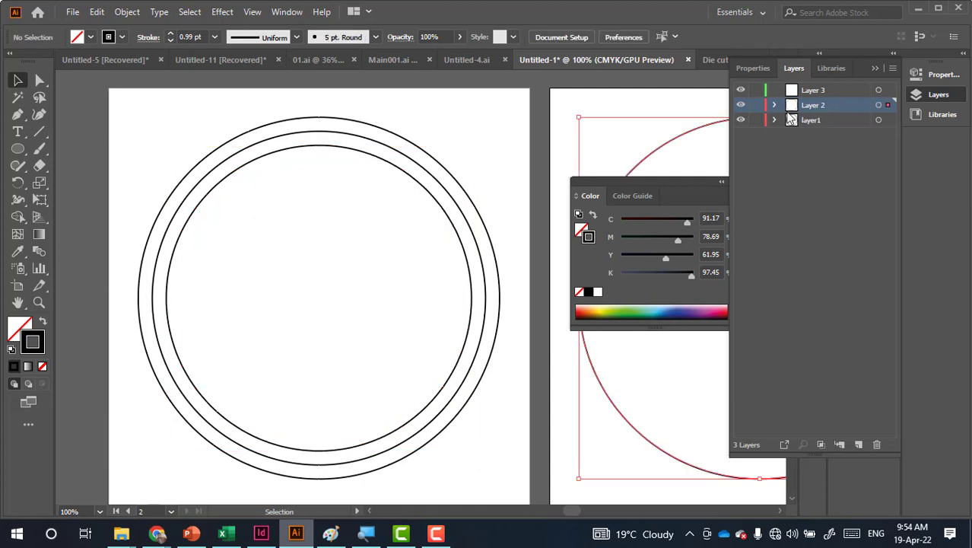
pyautogui.click(677, 126)
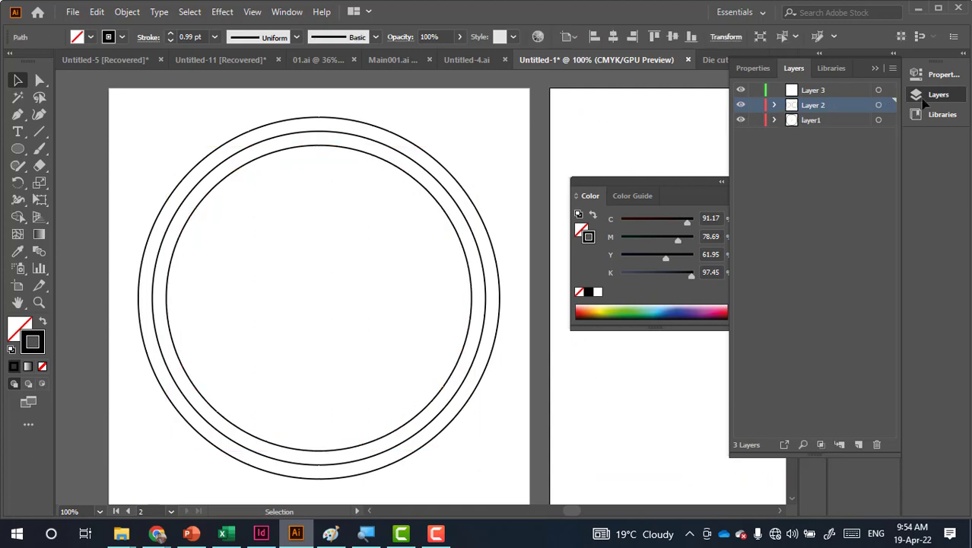
pyautogui.click(841, 103)
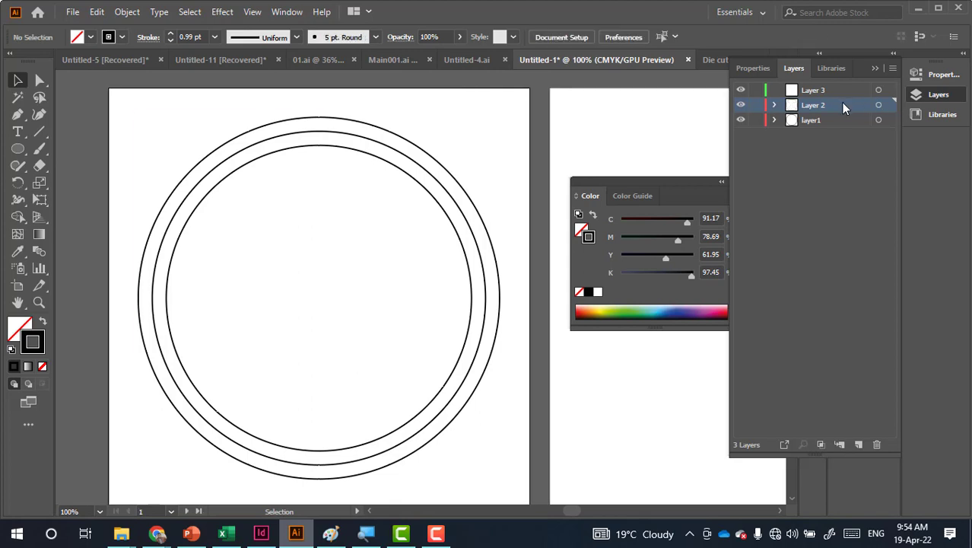
pyautogui.keyDown('alt'); pyautogui.click(841, 103); pyautogui.keyUp('alt')
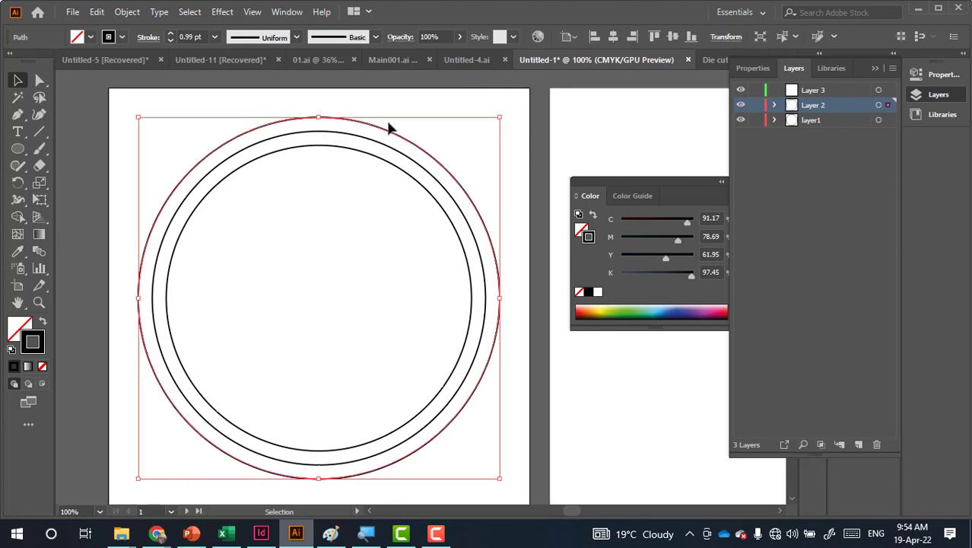
pyautogui.moveTo(386, 130); pyautogui.dragTo(563, 145)
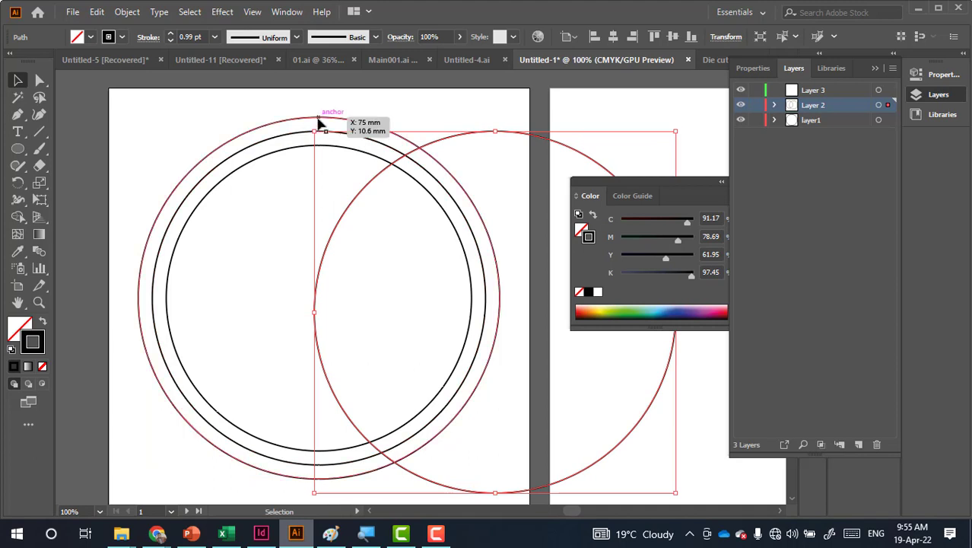
pyautogui.hotkey('ctrl', 'z')
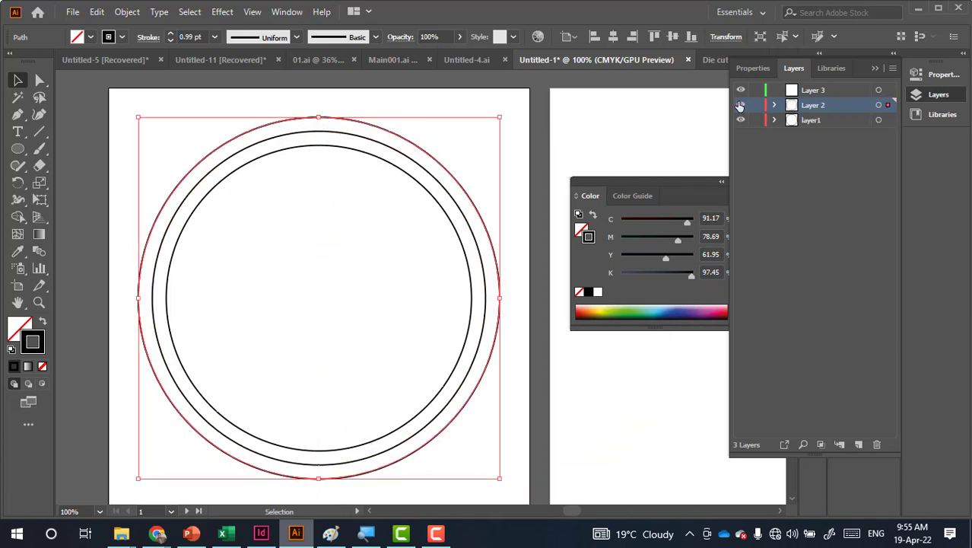
# Convert Layer 2's outer and inner circles into cyan guides, then select layer1's artwork
pyautogui.click(740, 105)
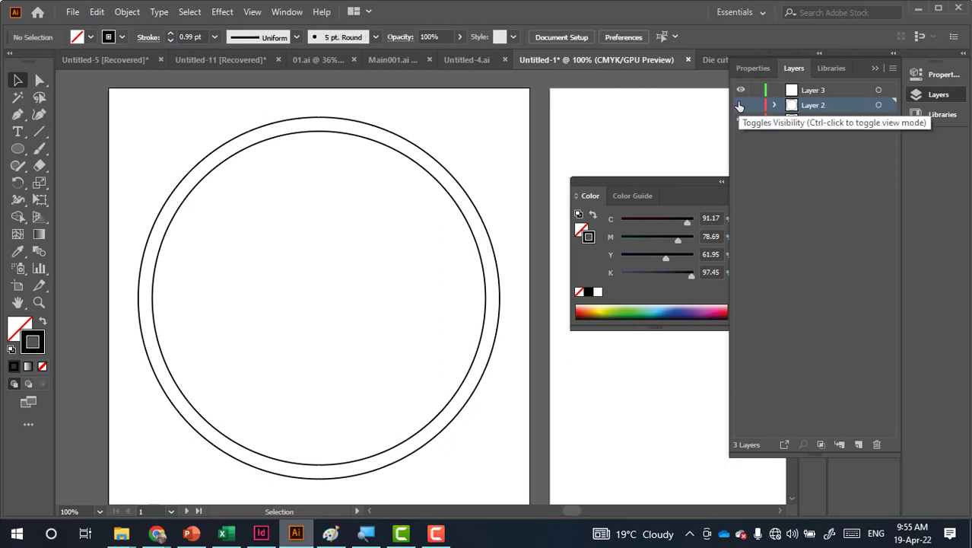
pyautogui.click(740, 104)
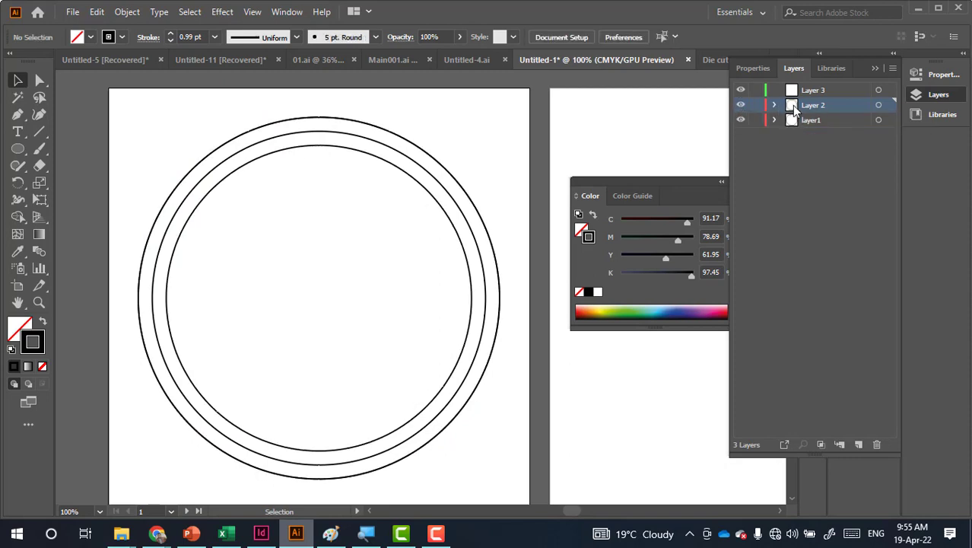
pyautogui.click(879, 105)
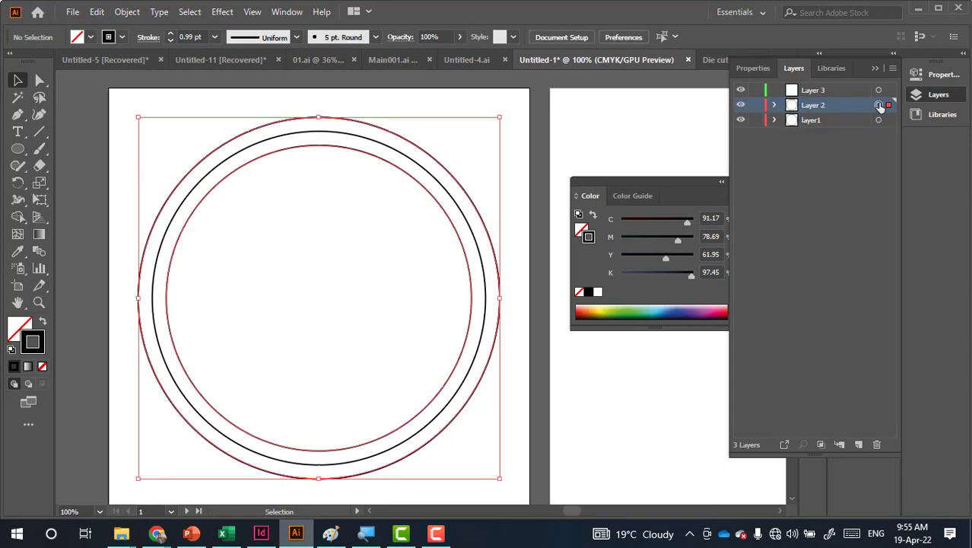
pyautogui.rightClick(472, 139)
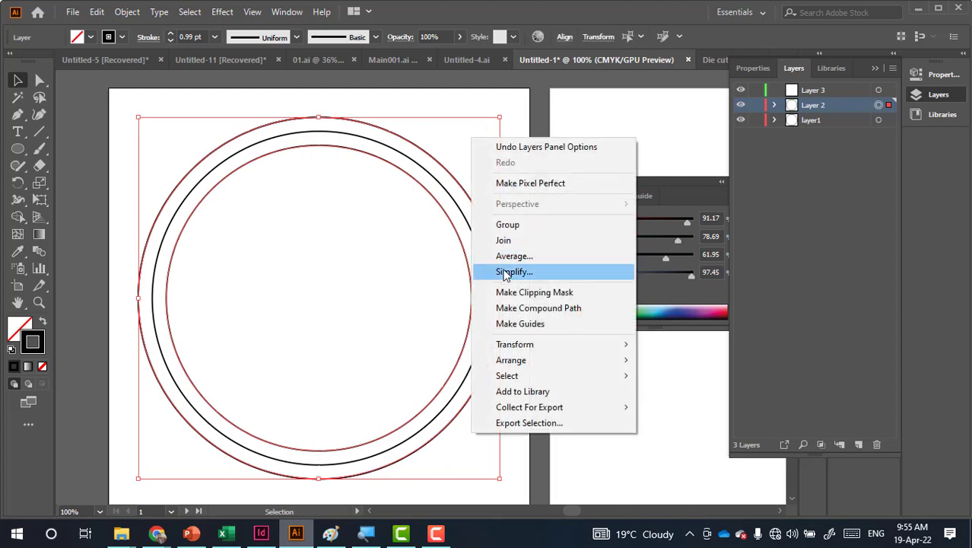
pyautogui.click(513, 323)
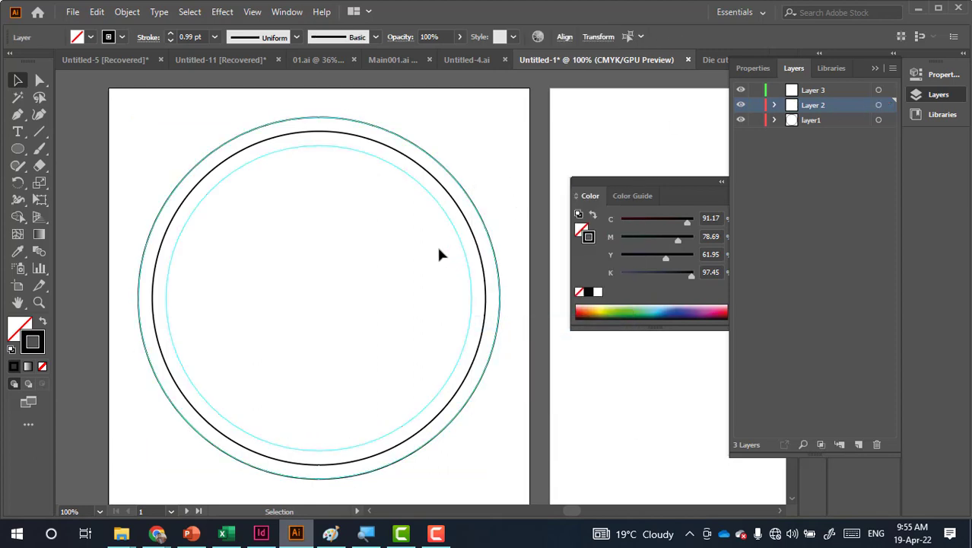
pyautogui.click(408, 217)
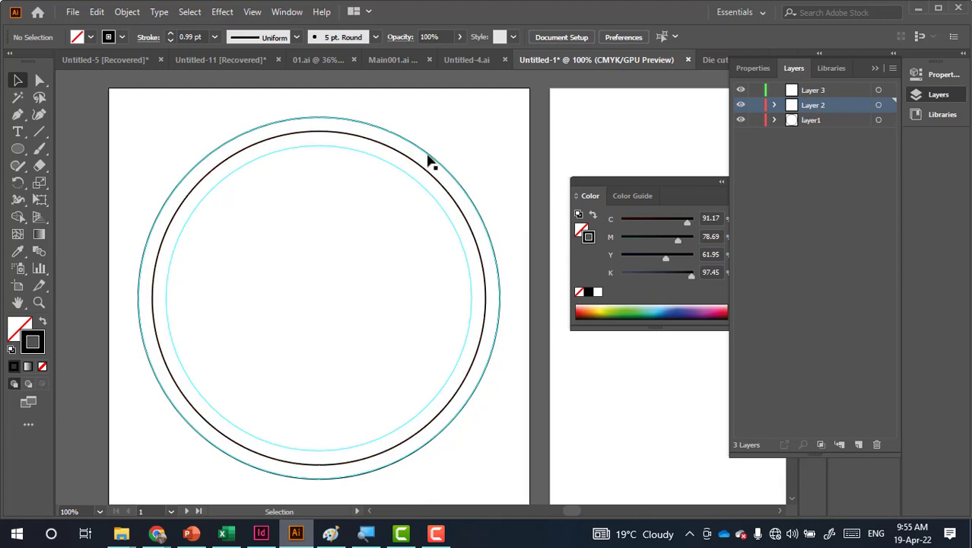
pyautogui.click(809, 125)
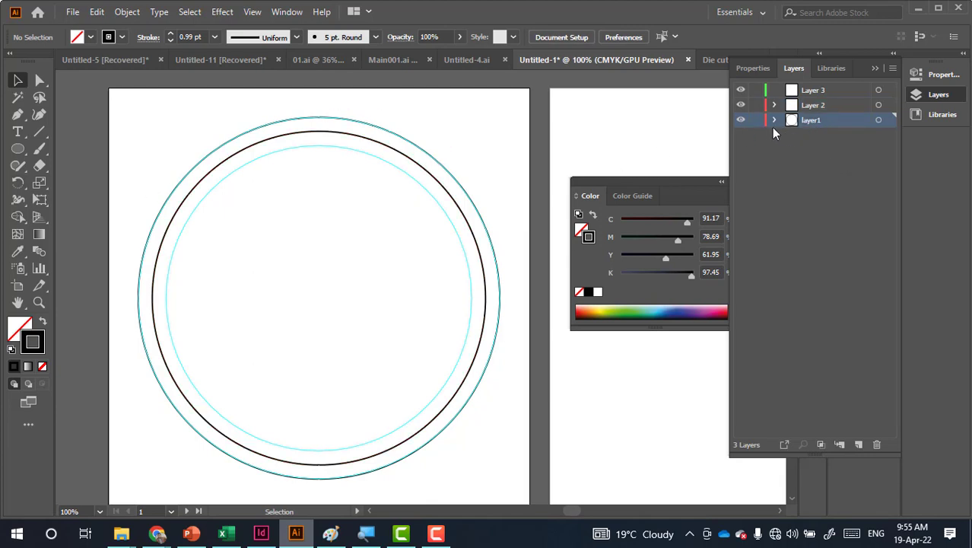
pyautogui.click(879, 120)
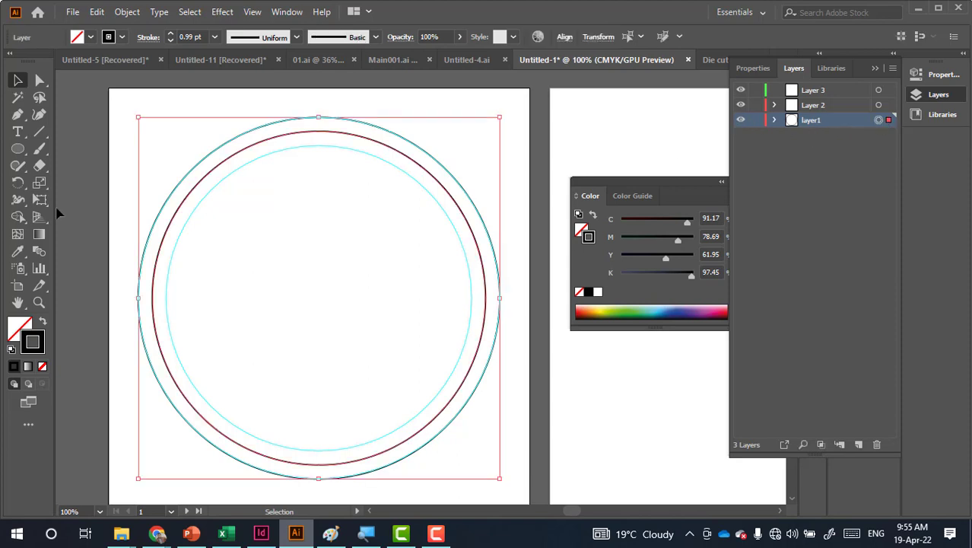
# Fill the layer1 circle with yellow DBD82C and no outline
pyautogui.click(42, 322)
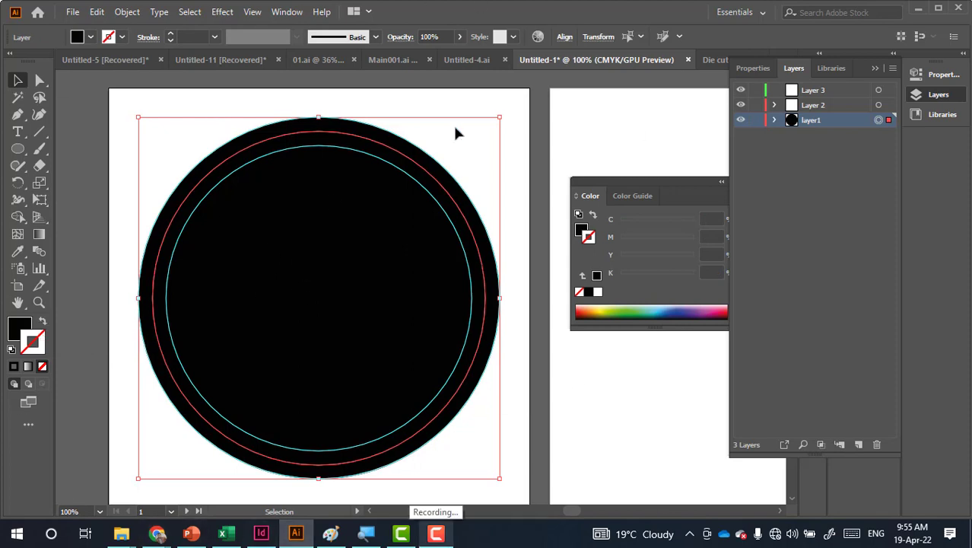
pyautogui.doubleClick(17, 332)
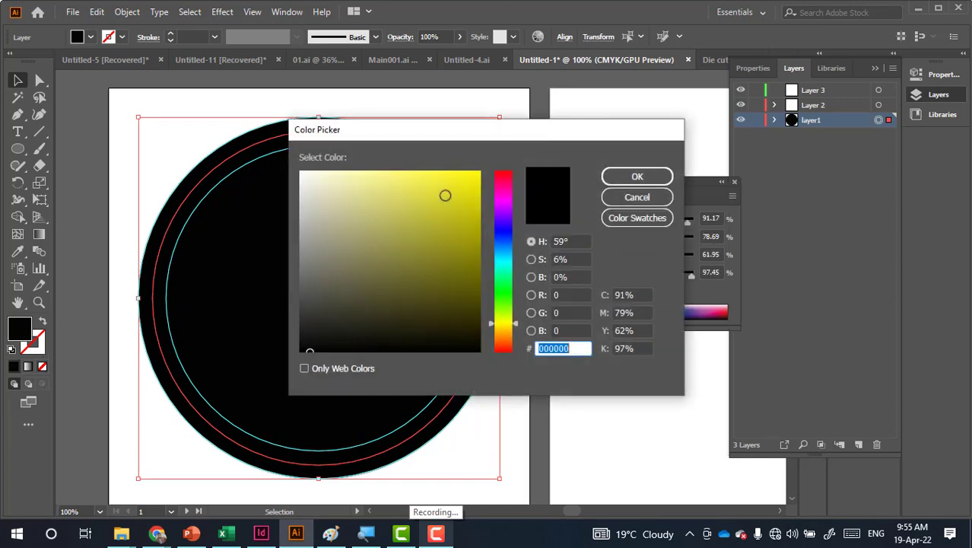
pyautogui.write('DBD82C')
pyautogui.press('Escape')
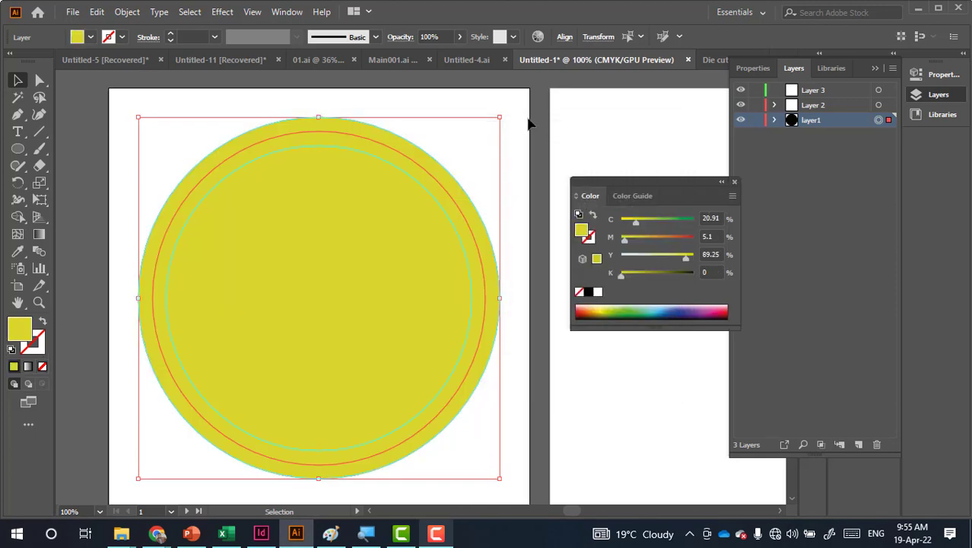
pyautogui.click(525, 122)
pyautogui.click(350, 137)
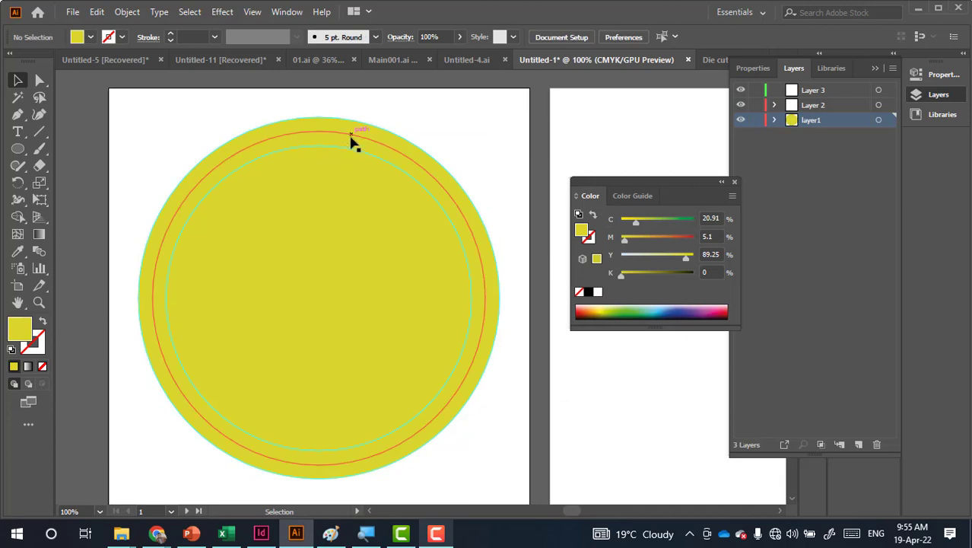
pyautogui.click(830, 104)
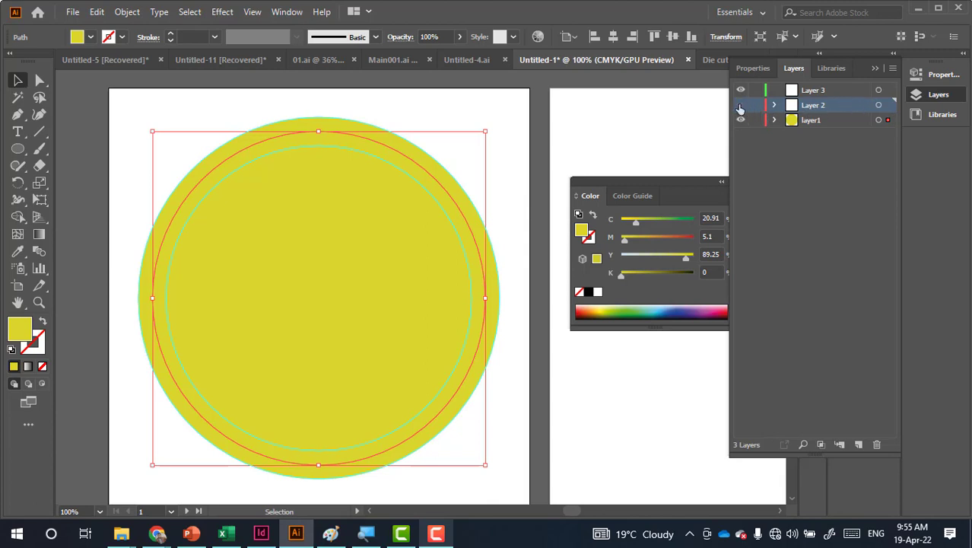
# Rename Layer 2 to Guide and layer1 to Print
pyautogui.doubleClick(808, 104)
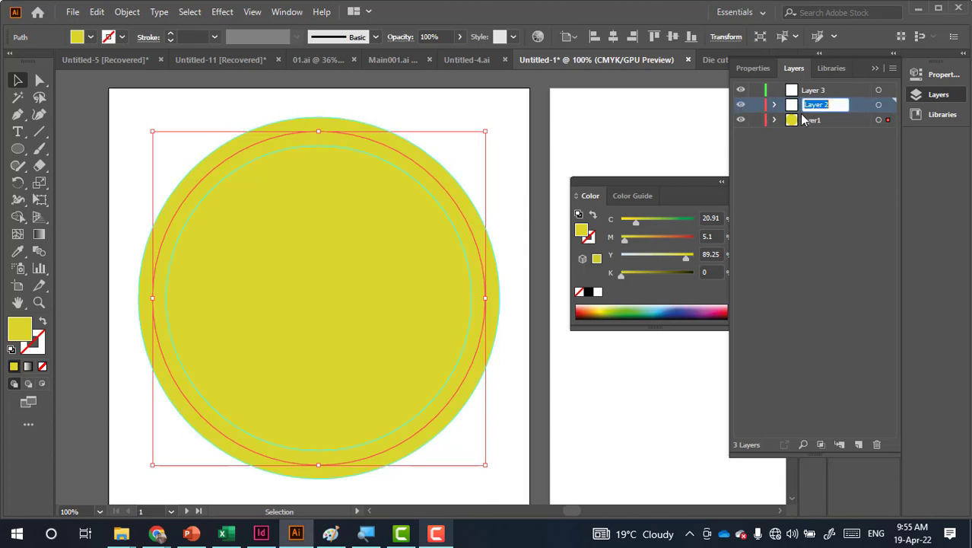
pyautogui.write('Guid')
pyautogui.write('e')
pyautogui.press('Return')
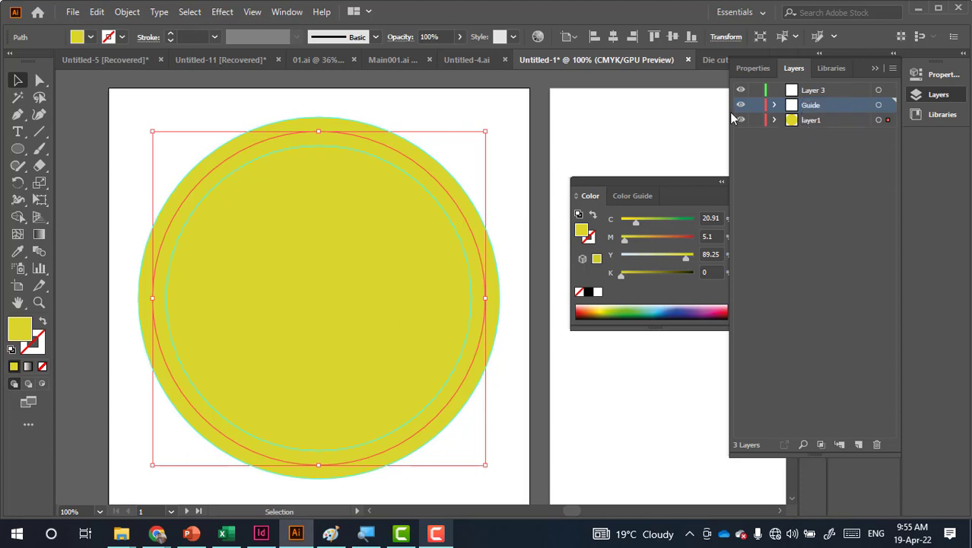
pyautogui.click(740, 120)
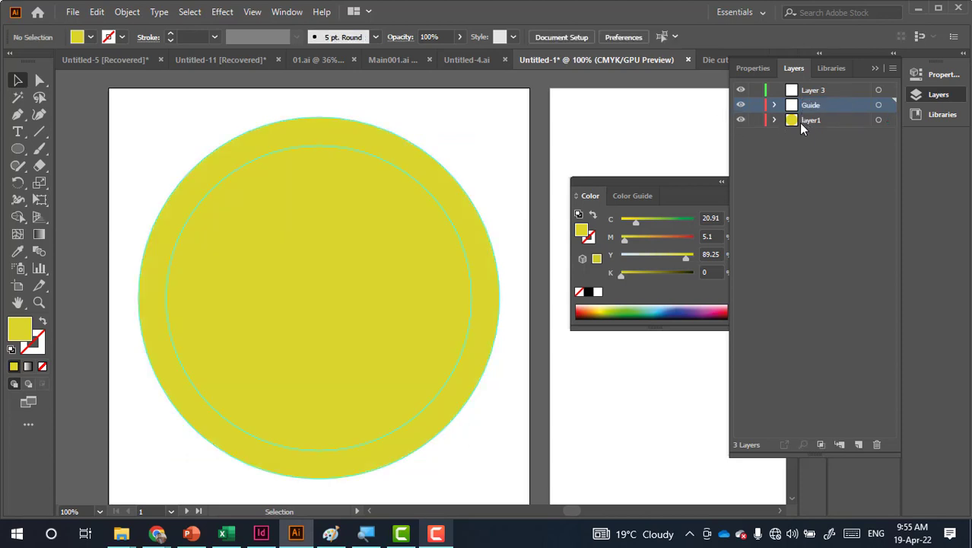
pyautogui.doubleClick(810, 119)
pyautogui.write('Print')
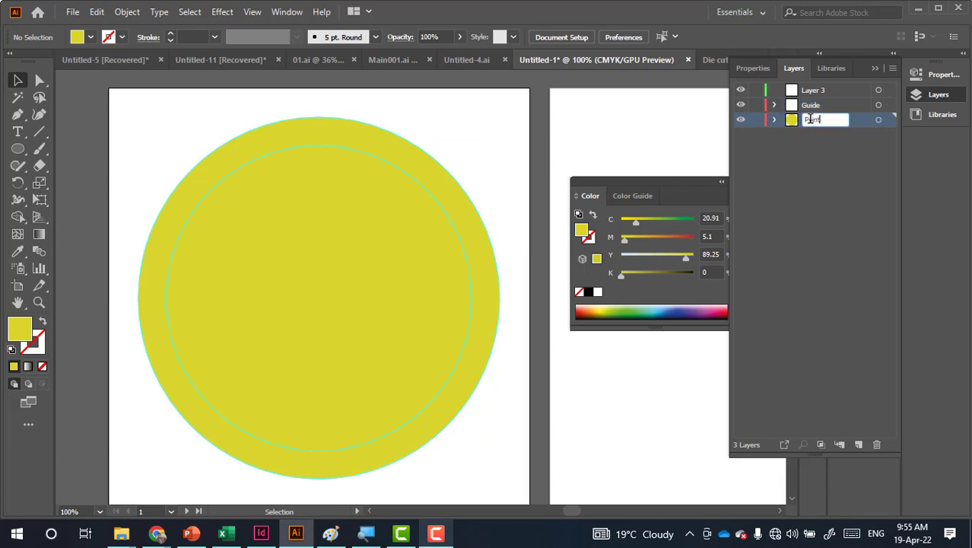
pyautogui.press('Return')
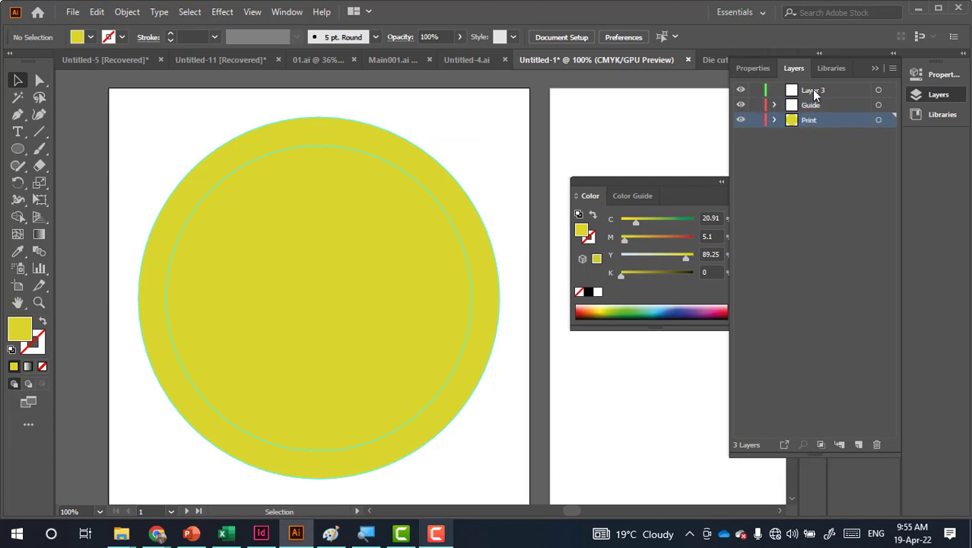
# Paste a copy of the middle circle in place on Layer 3
pyautogui.click(403, 158)
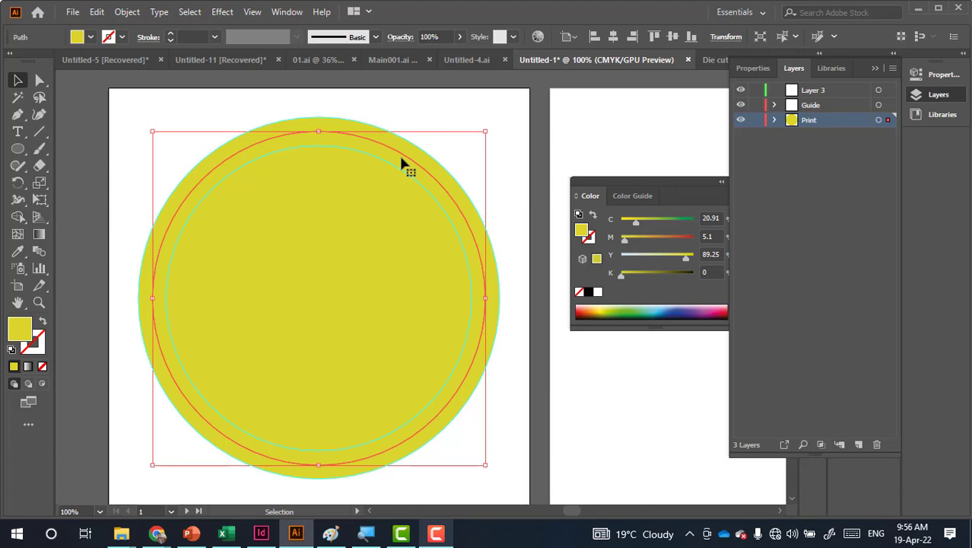
pyautogui.press('a')
pyautogui.hotkey('ctrl', 'shift', 'a')
pyautogui.press('v')
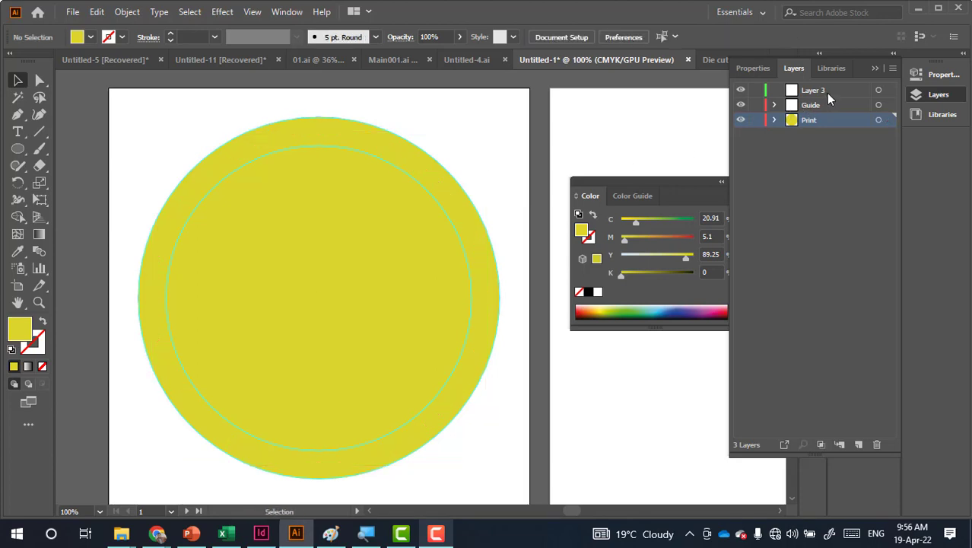
pyautogui.click(826, 93)
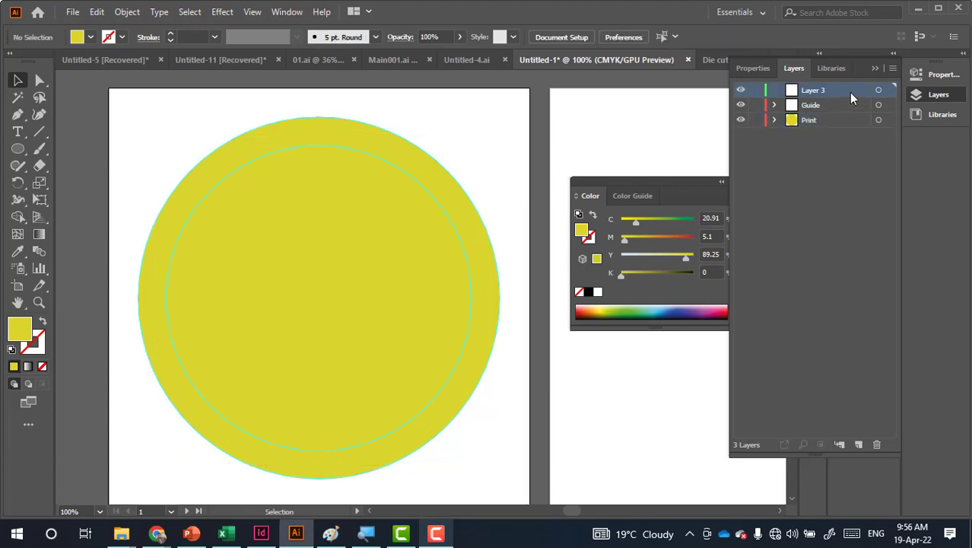
pyautogui.hotkey('ctrl', 'f')
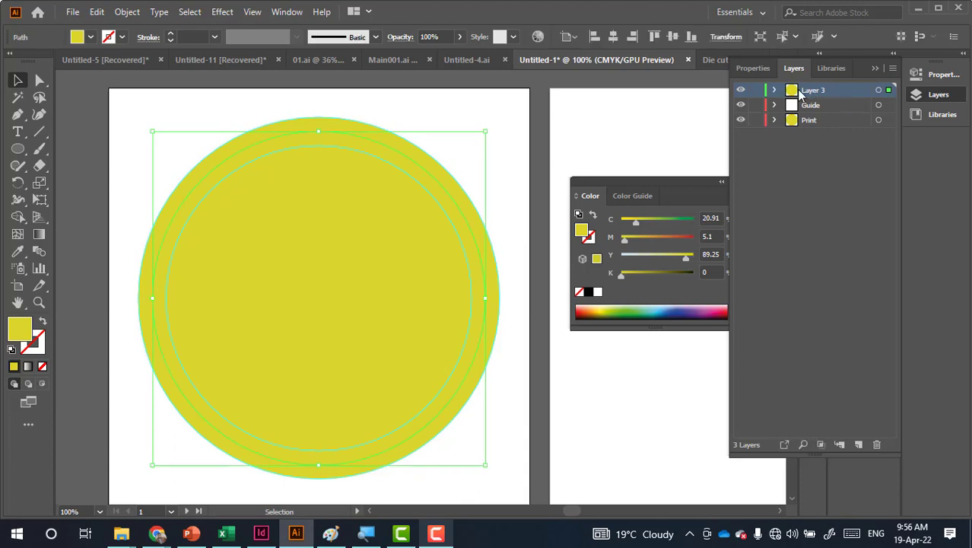
pyautogui.click(741, 90)
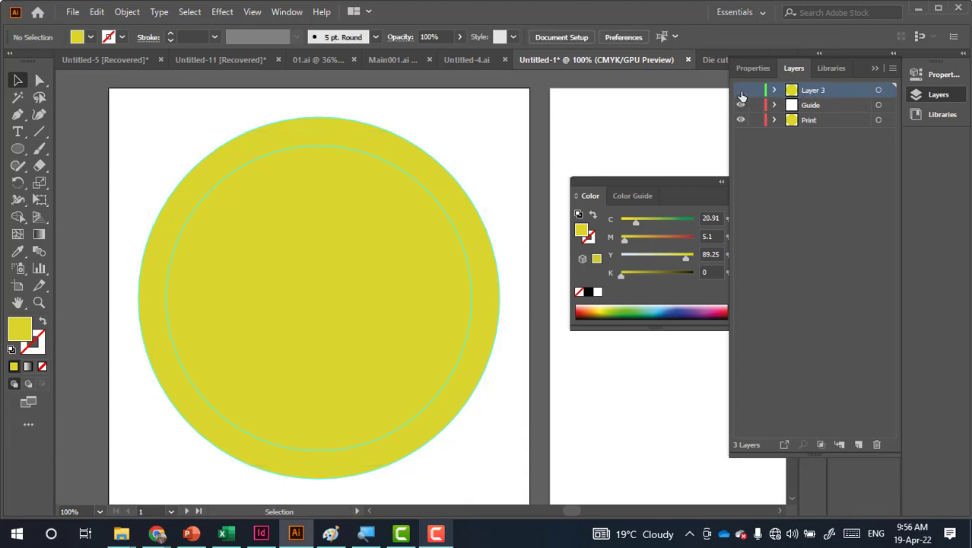
pyautogui.click(741, 90)
# Swap the copied circle's fill to stroke and give it a near-black stroke
pyautogui.click(43, 322)
pyautogui.click(32, 346)
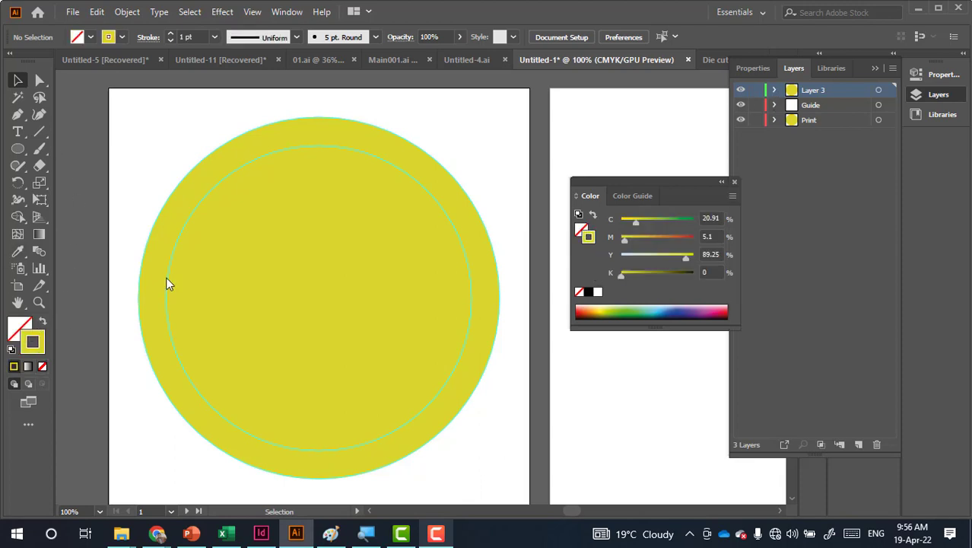
pyautogui.doubleClick(588, 237)
pyautogui.moveTo(391, 250); pyautogui.dragTo(301, 350)
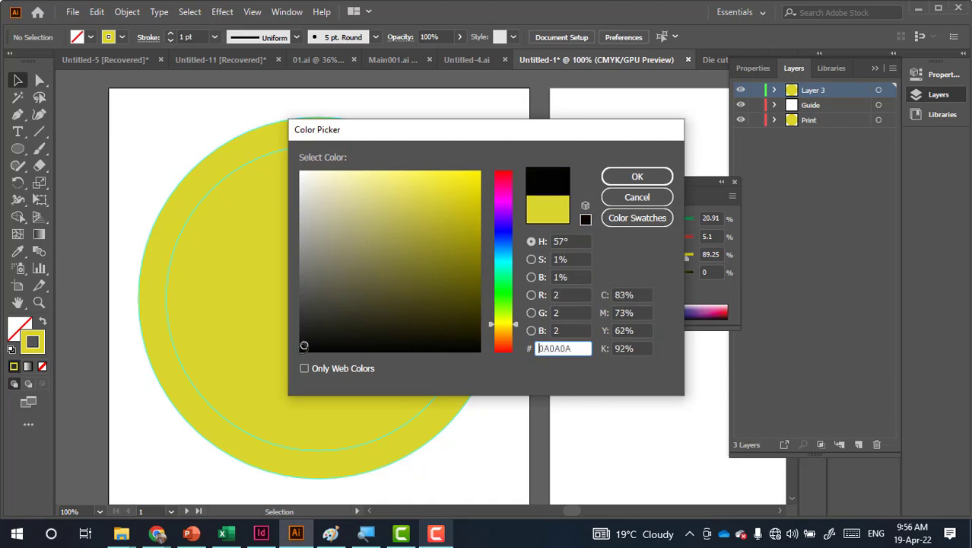
pyautogui.click(636, 180)
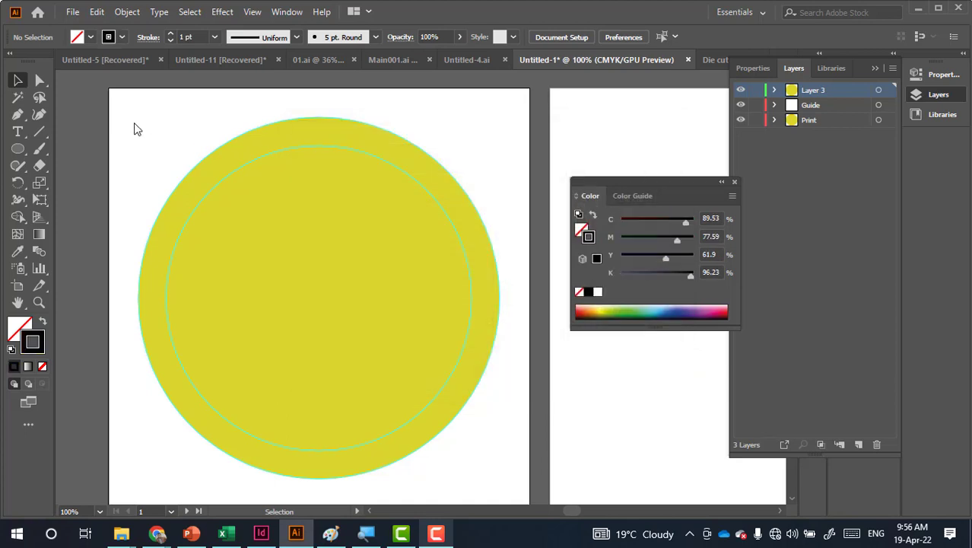
# Make the top-layer circle an unfilled outline with a pure black stroke
pyautogui.click(876, 90)
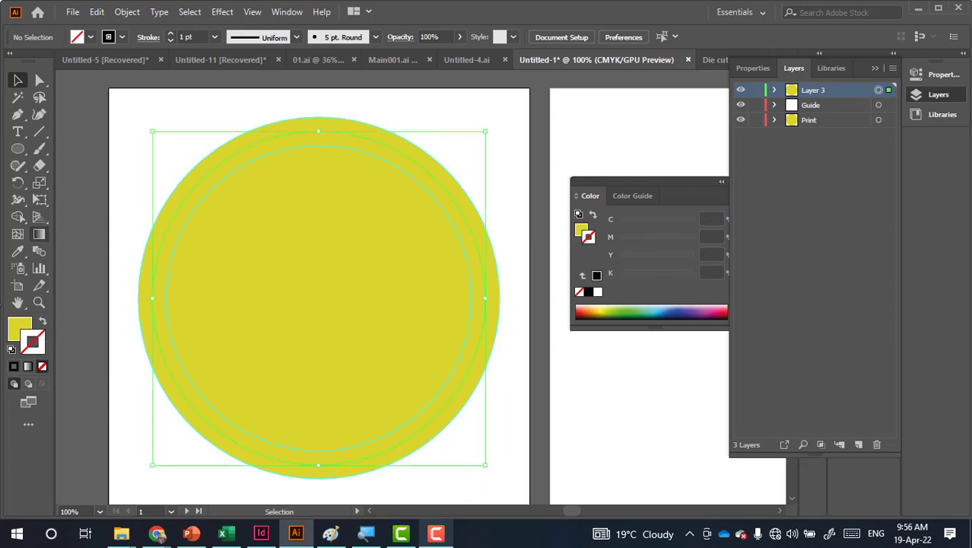
pyautogui.click(40, 323)
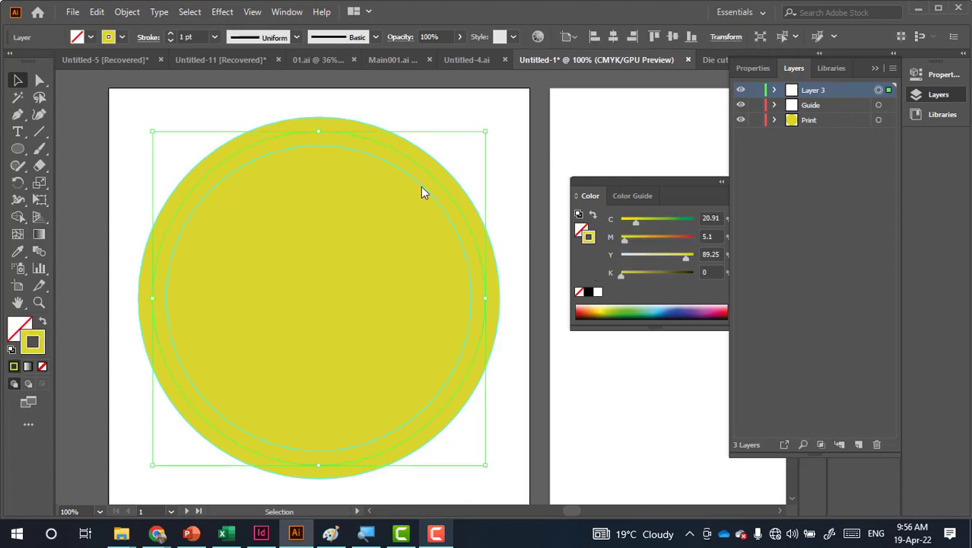
pyautogui.doubleClick(33, 343)
pyautogui.moveTo(387, 240); pyautogui.dragTo(301, 351)
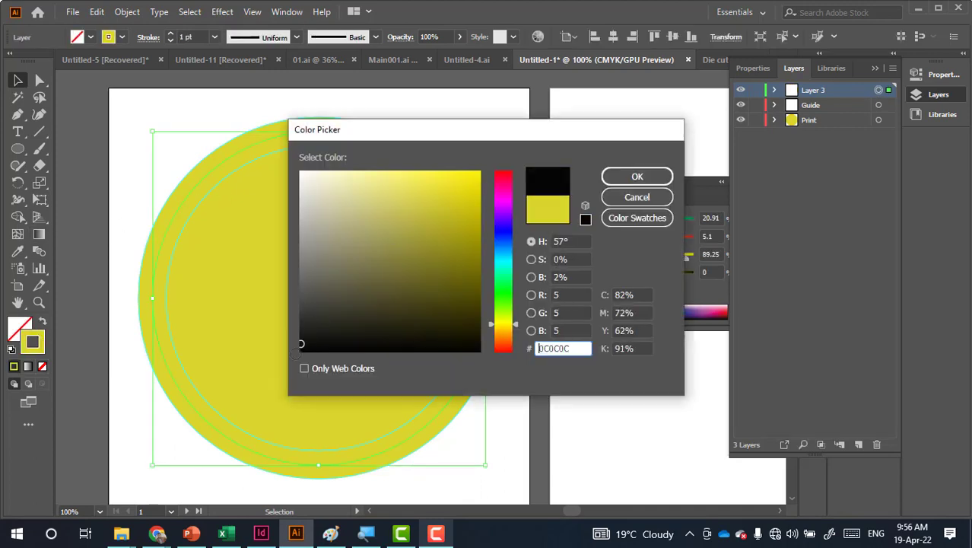
pyautogui.click(632, 175)
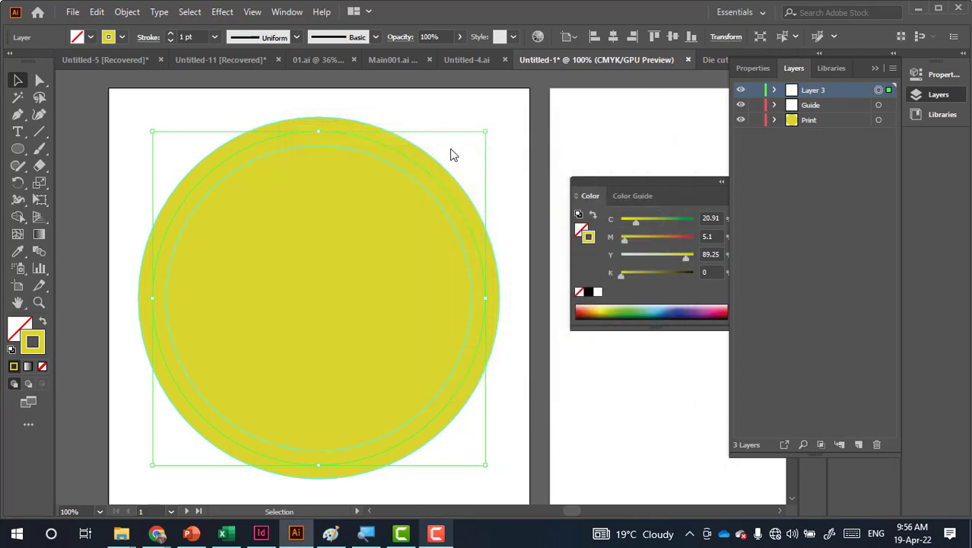
pyautogui.click(464, 110)
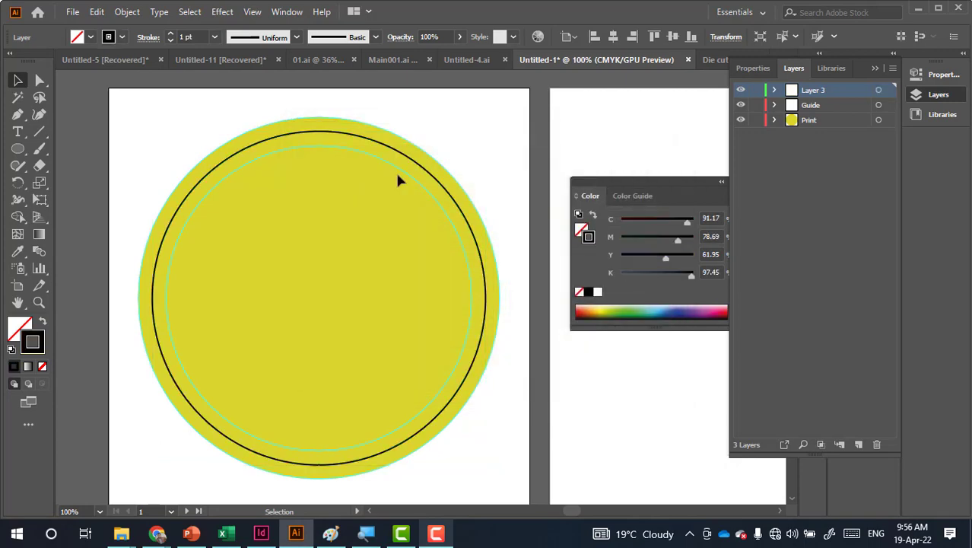
pyautogui.click(739, 92)
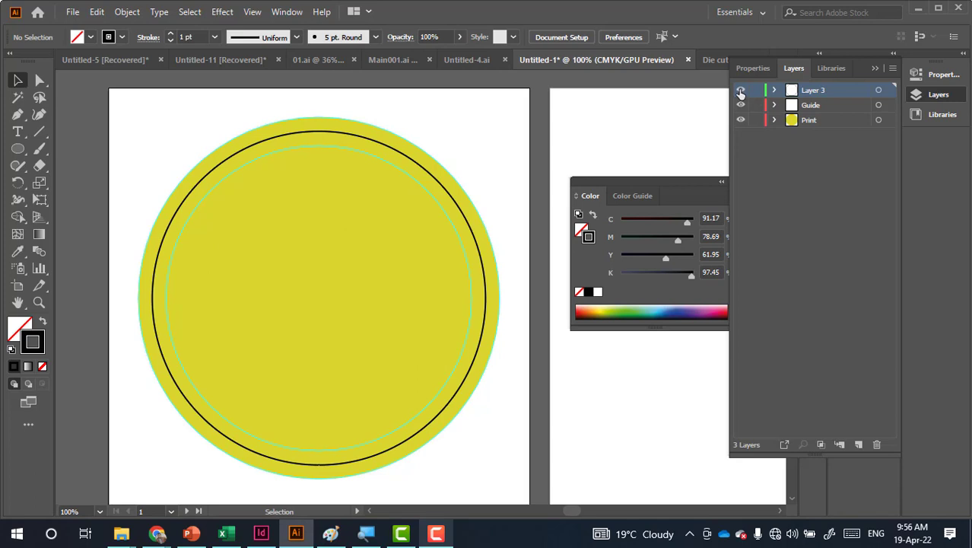
# Rename the top layer to Die cut
pyautogui.doubleClick(812, 91)
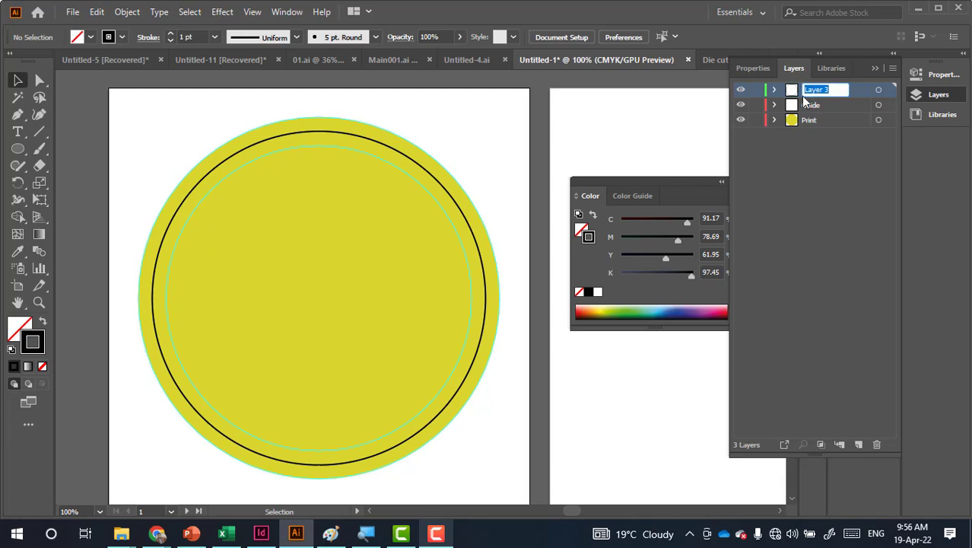
pyautogui.write('Die c')
pyautogui.write('ut')
pyautogui.press('Return')
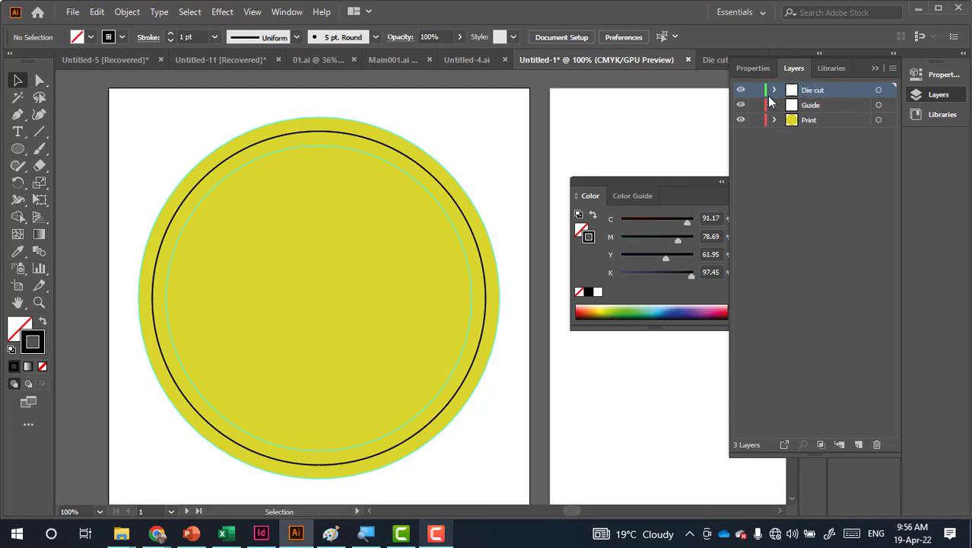
# Toggle layer visibility and outline view to check each layer's artwork
pyautogui.moveTo(740, 91); pyautogui.dragTo(742, 121)
pyautogui.hotkey('ctrl', 'y')
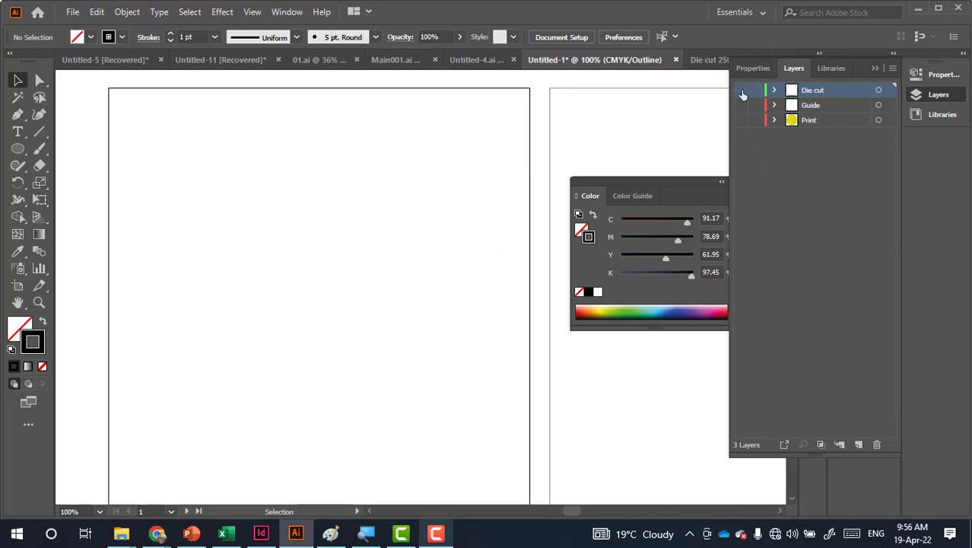
pyautogui.click(740, 91)
pyautogui.hotkey('ctrl', 'y')
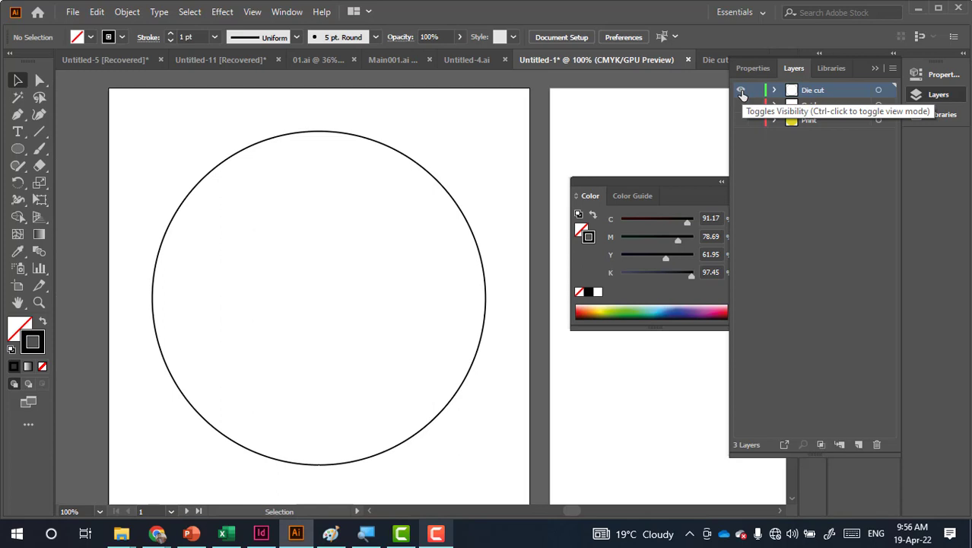
pyautogui.click(742, 91)
pyautogui.hotkey('ctrl', 'y')
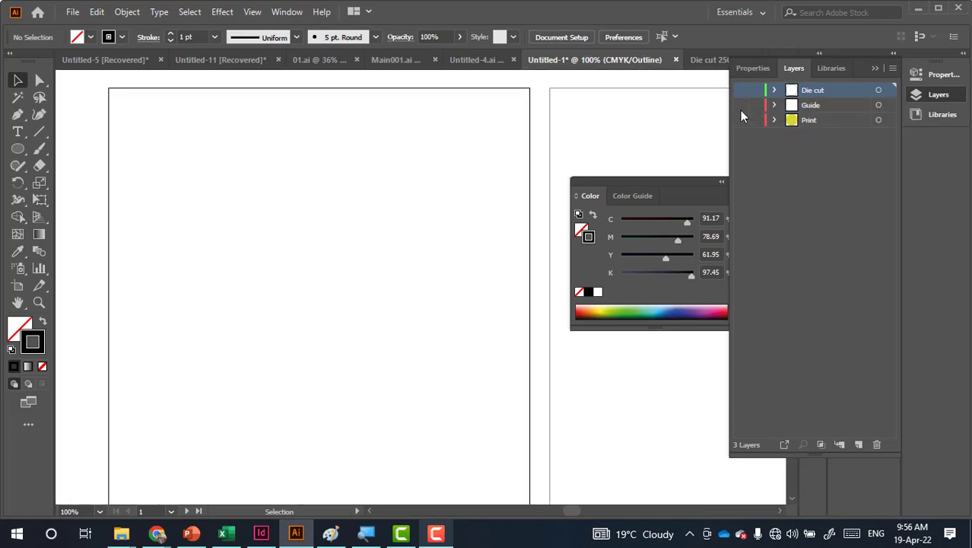
pyautogui.click(740, 120)
pyautogui.hotkey('ctrl', 'y')
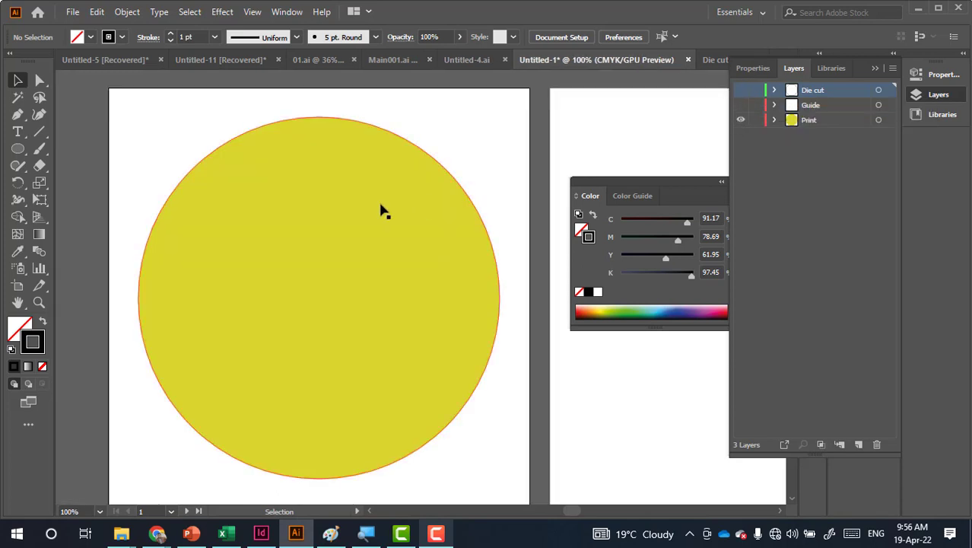
pyautogui.click(741, 104)
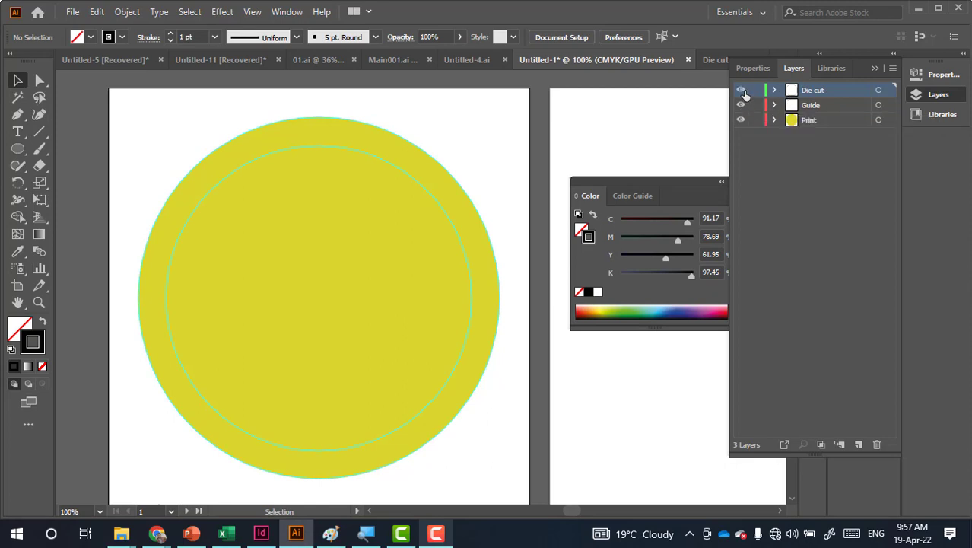
pyautogui.click(740, 90)
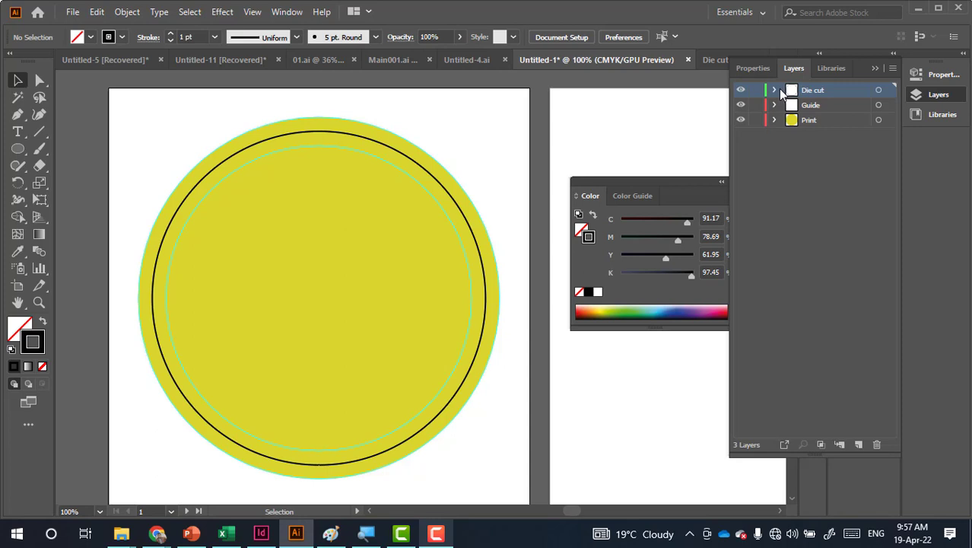
# Lock the Die cut and Guide layers and make Print the active layer
pyautogui.click(755, 90)
pyautogui.click(755, 105)
pyautogui.click(802, 121)
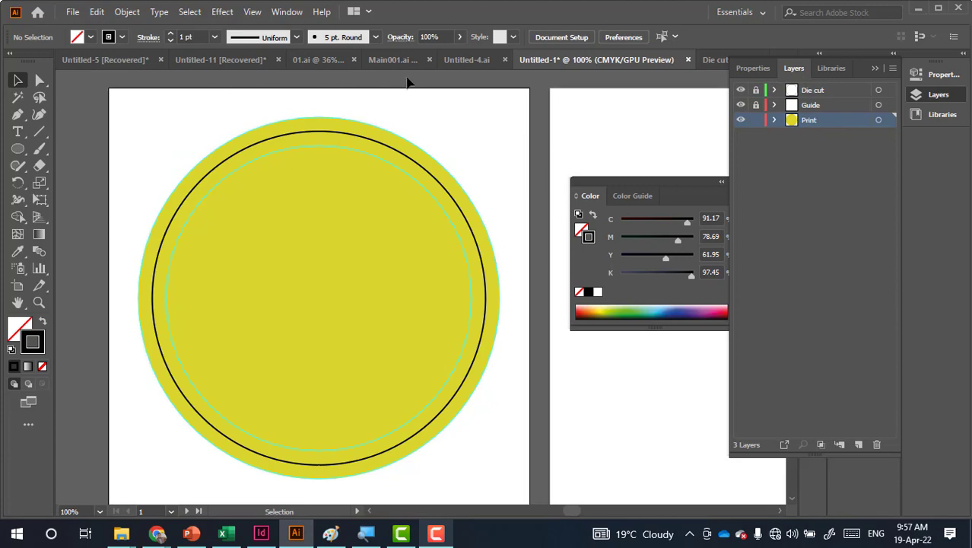
# Bring the ROBERT RYNOLDS logo over from Die cut 250.ai and paste it into the label document
pyautogui.click(384, 59)
pyautogui.click(345, 58)
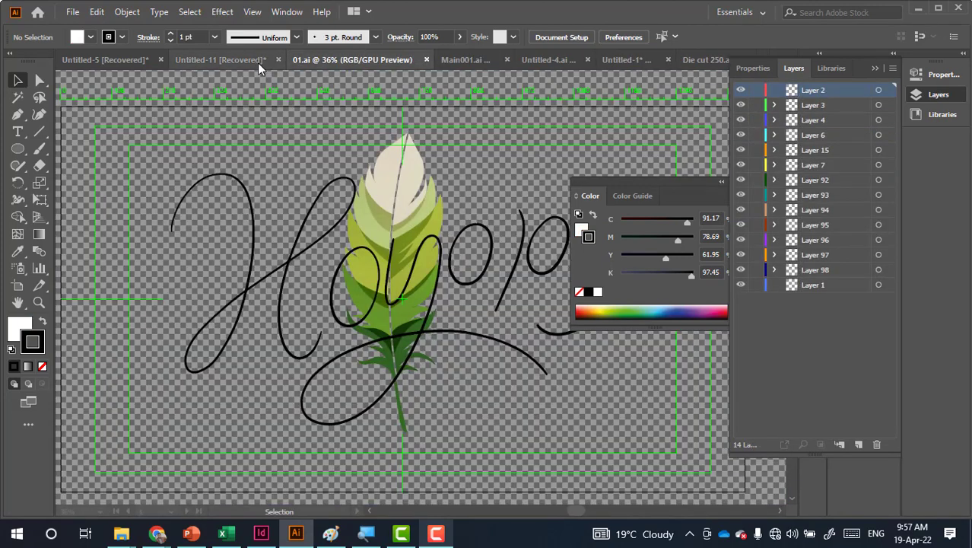
pyautogui.click(183, 63)
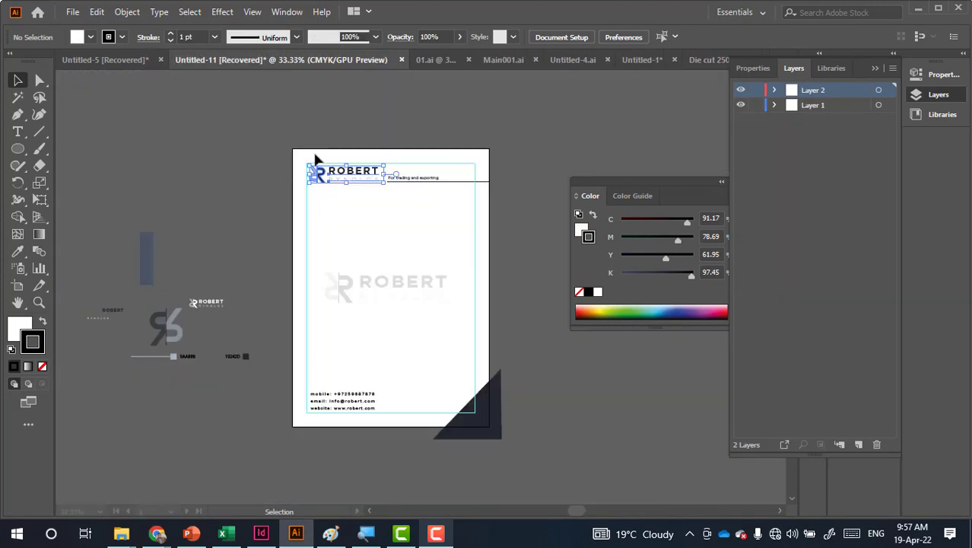
pyautogui.click(702, 59)
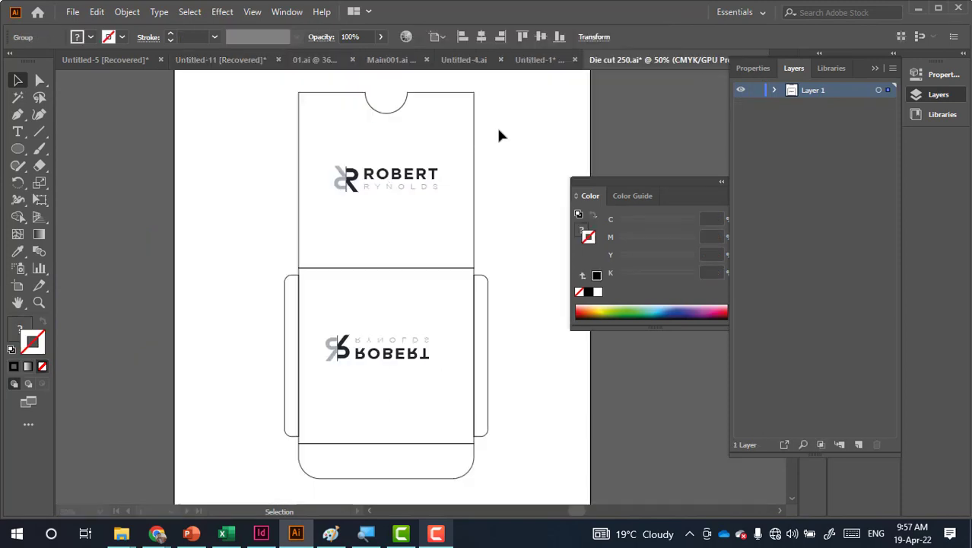
pyautogui.click(541, 59)
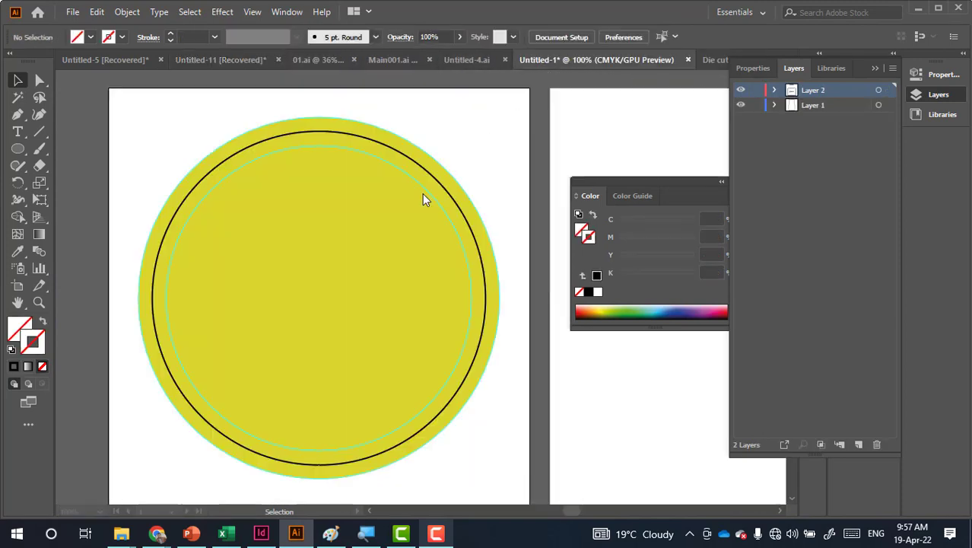
pyautogui.hotkey('ctrl', 'v')
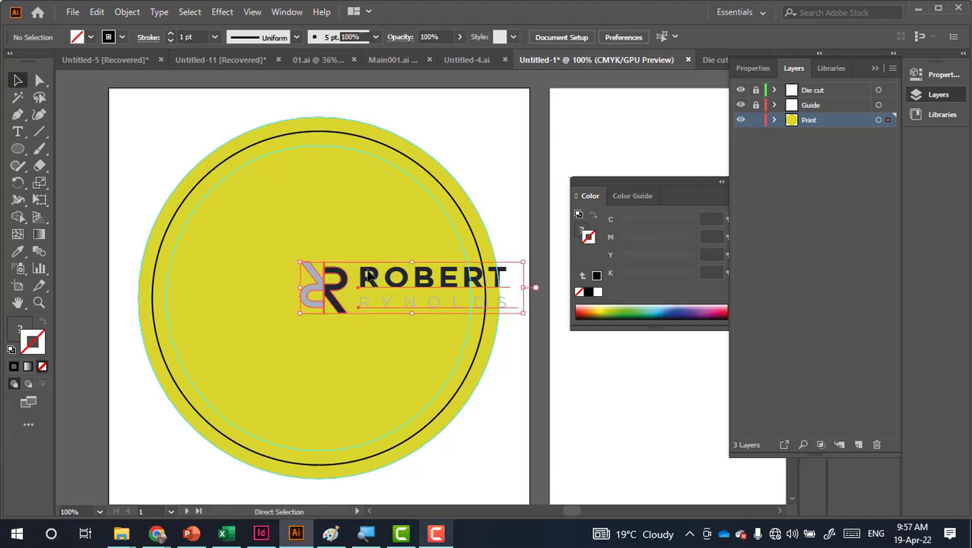
# Drag the logo up and left into the upper part of the yellow circle, then deselect
pyautogui.moveTo(370, 278); pyautogui.dragTo(297, 221)
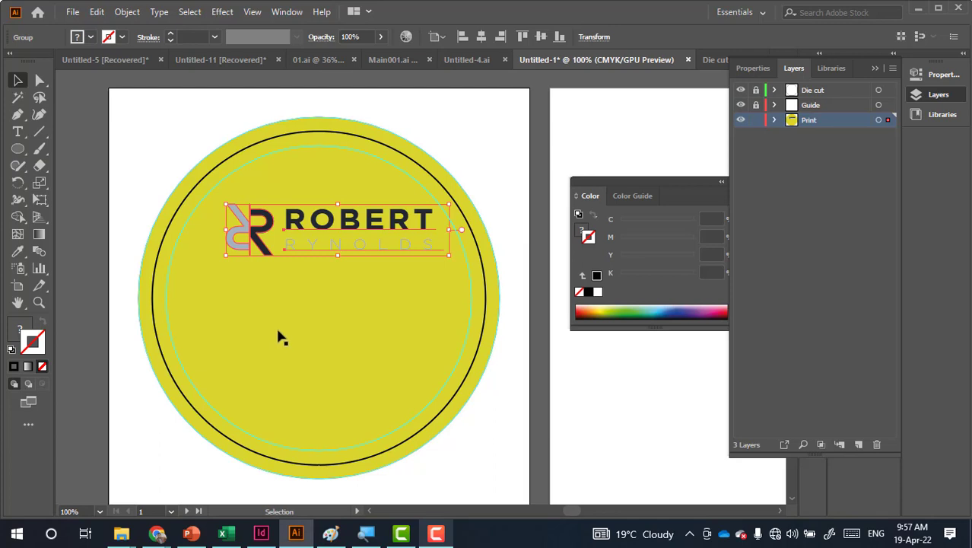
pyautogui.moveTo(339, 214); pyautogui.dragTo(321, 212)
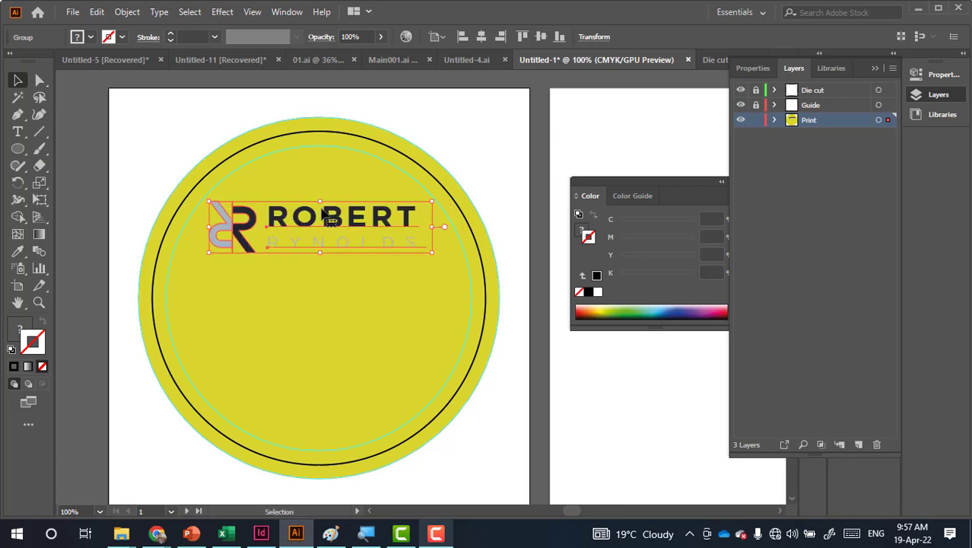
pyautogui.click(480, 171)
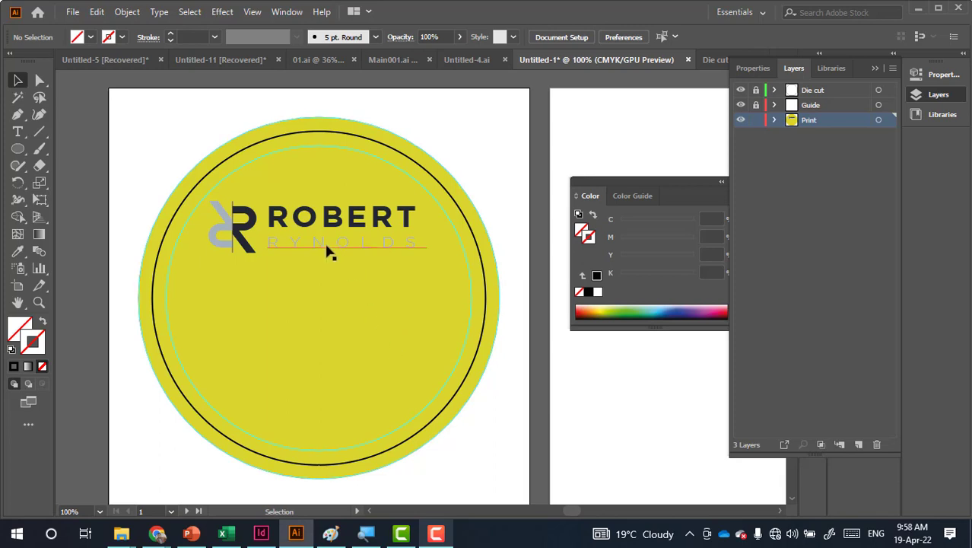
pyautogui.hscroll(2, 234, 289)
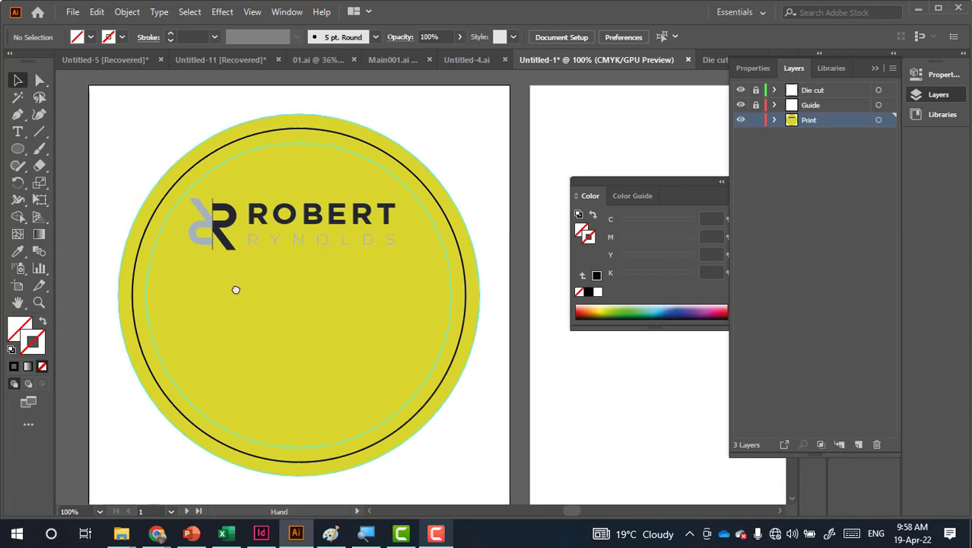
pyautogui.hscroll(3, 191, 292)
pyautogui.hscroll(2, 216, 269)
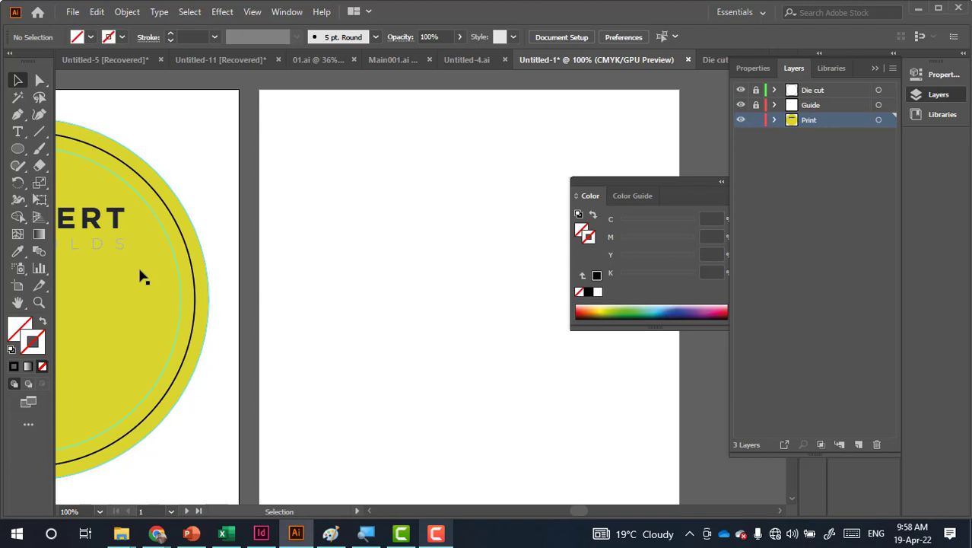
pyautogui.moveTo(141, 277); pyautogui.dragTo(402, 292)
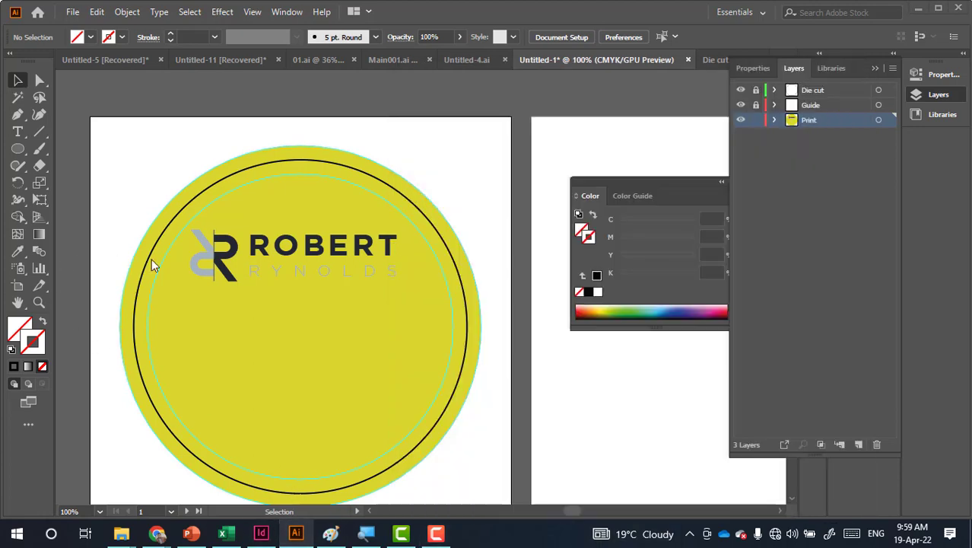
pyautogui.press('super')
pyautogui.press('Escape')
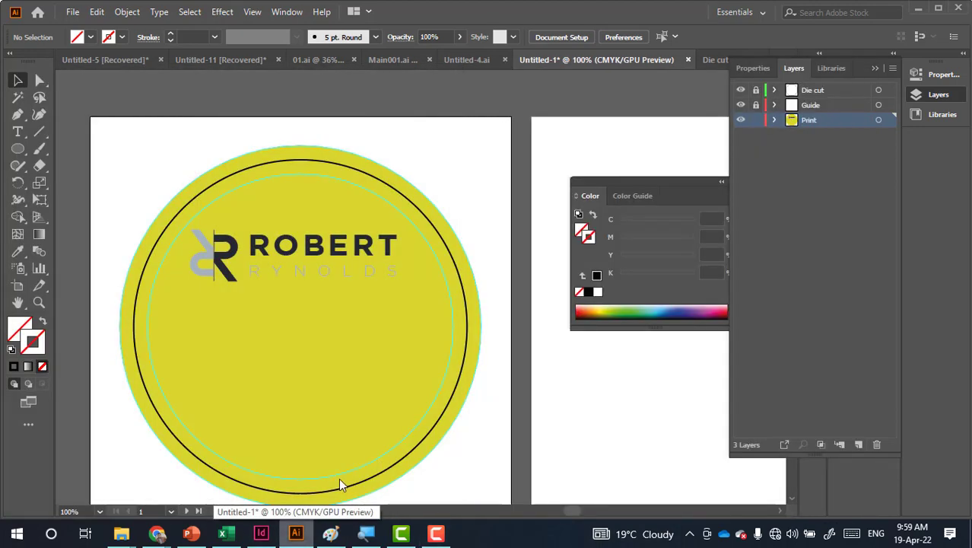
pyautogui.scroll(-1, 384, 411)
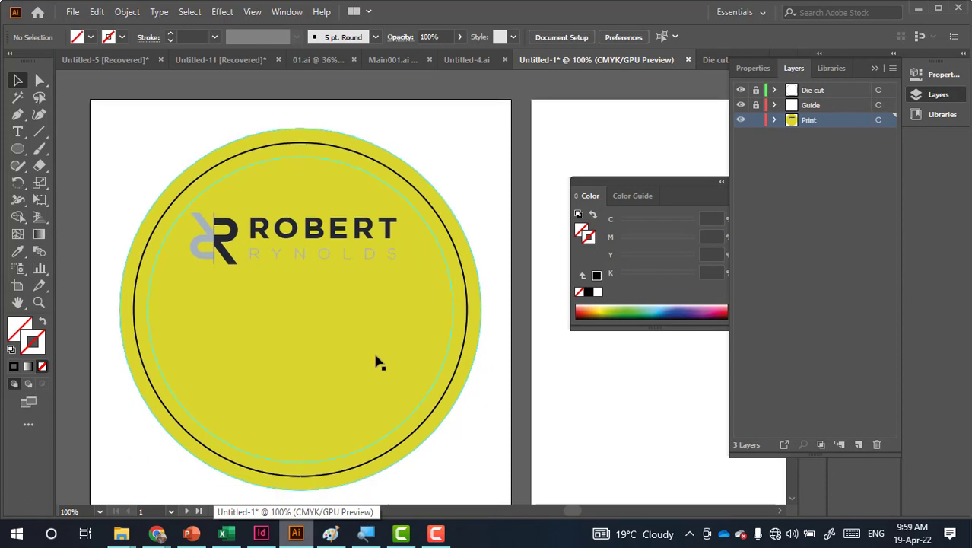
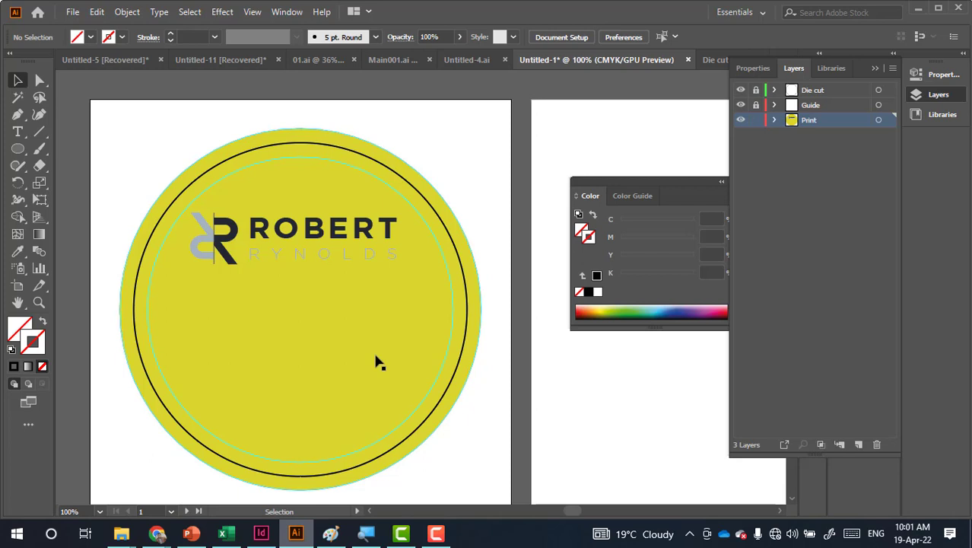
# Zoom out and show the Die cut 250.ai template with its upright and mirrored ROBERT RYNOLDS logos
pyautogui.scroll(-2, 406, 335)
pyautogui.moveTo(413, 326); pyautogui.dragTo(312, 241)
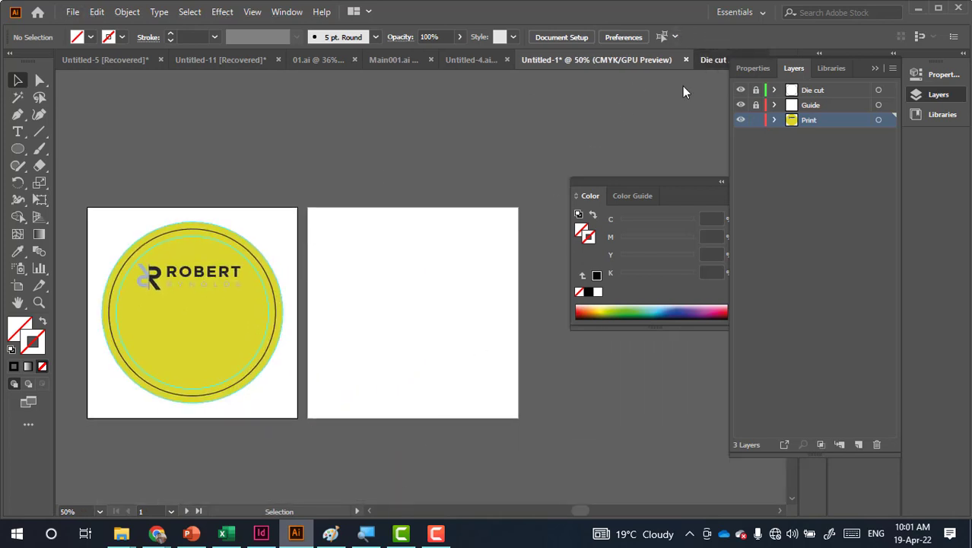
pyautogui.click(712, 59)
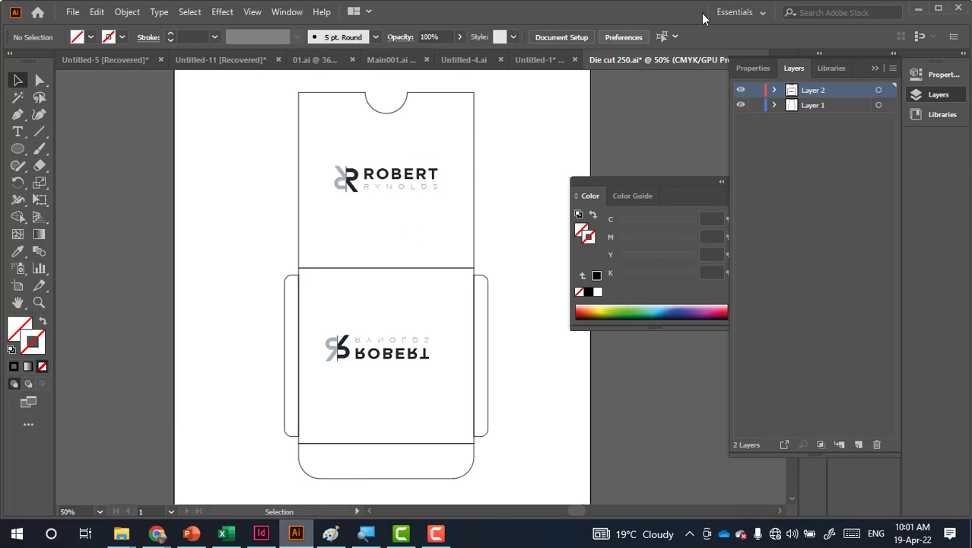
# Collapse the Layers panel and switch to the Untitled-3 document from the tab list
pyautogui.click(874, 68)
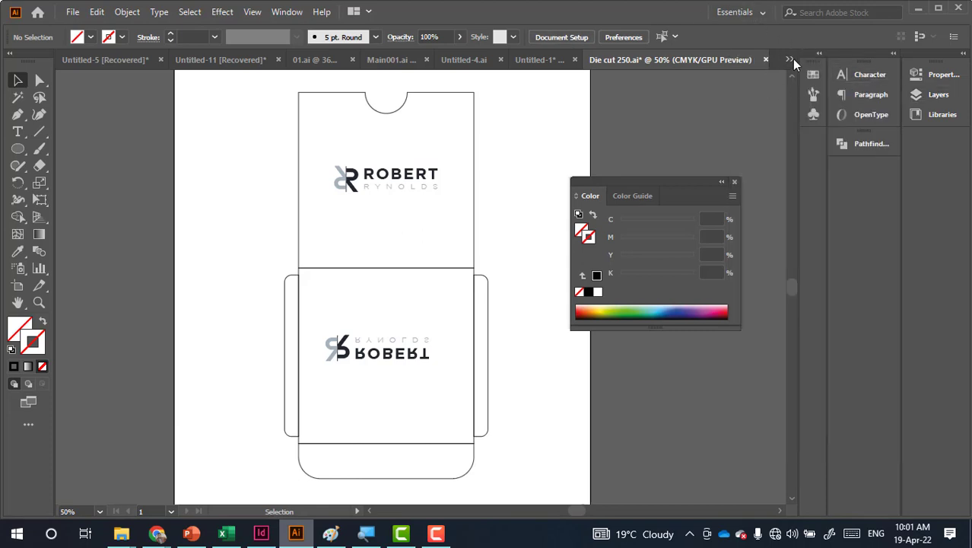
pyautogui.click(789, 59)
pyautogui.click(831, 173)
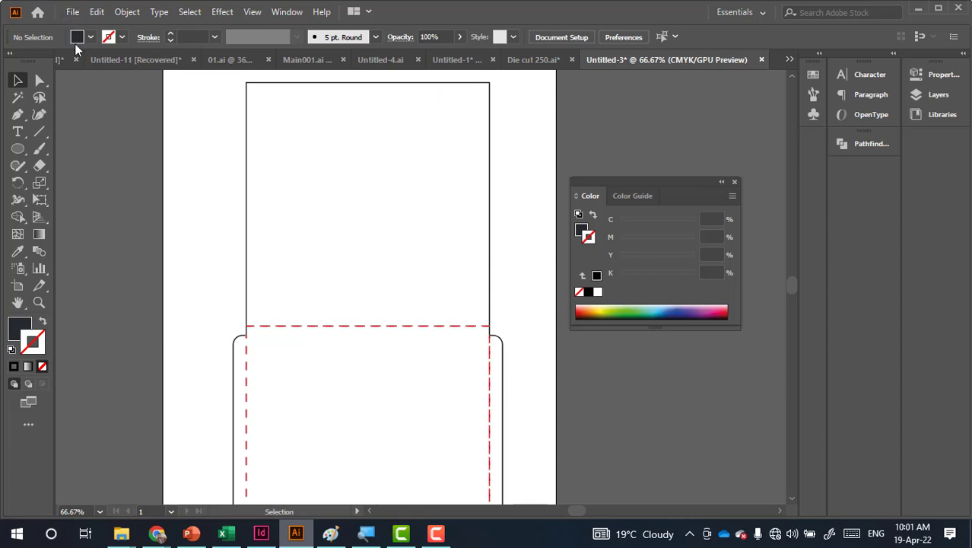
# Start a new document with the Print A4 preset, then dismiss it without creating a file
pyautogui.click(76, 14)
pyautogui.click(384, 132)
pyautogui.hotkey('ctrl', 'n')
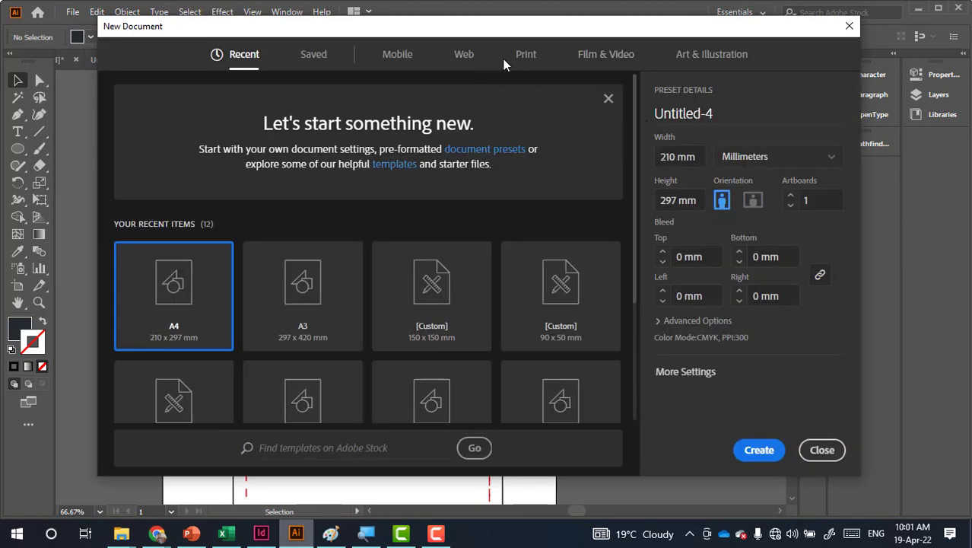
pyautogui.click(525, 60)
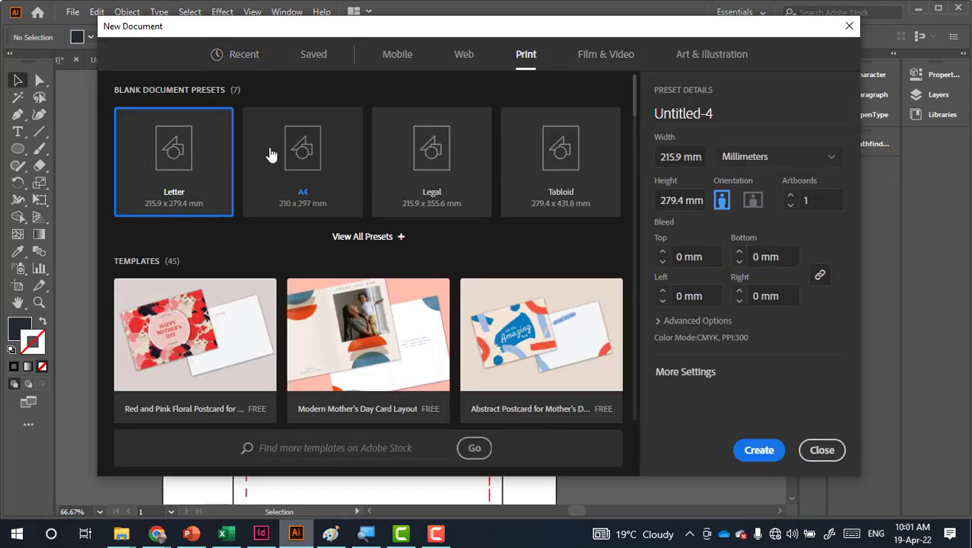
pyautogui.click(272, 152)
pyautogui.click(757, 450)
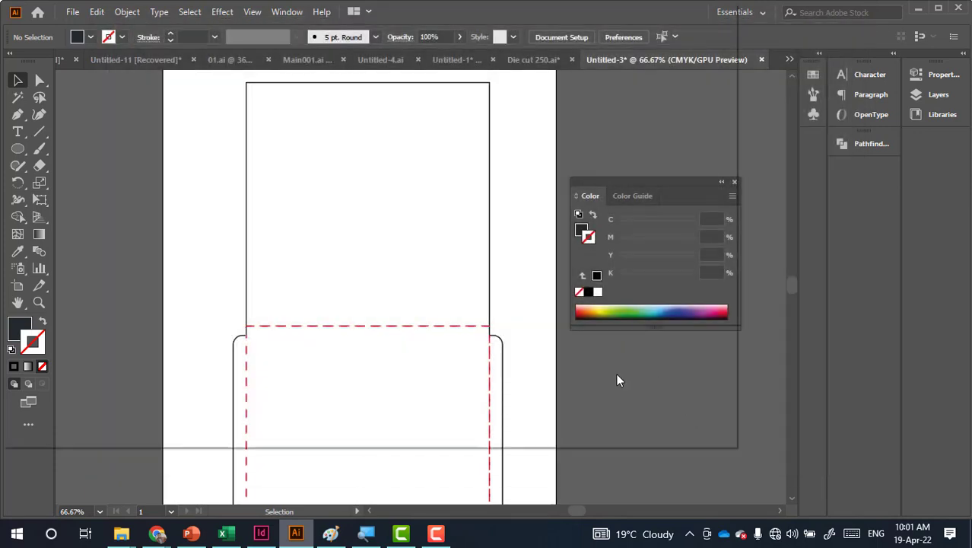
# Circle the 120*120 size note in red, then start a blank Paint image without saving
pyautogui.click(332, 533)
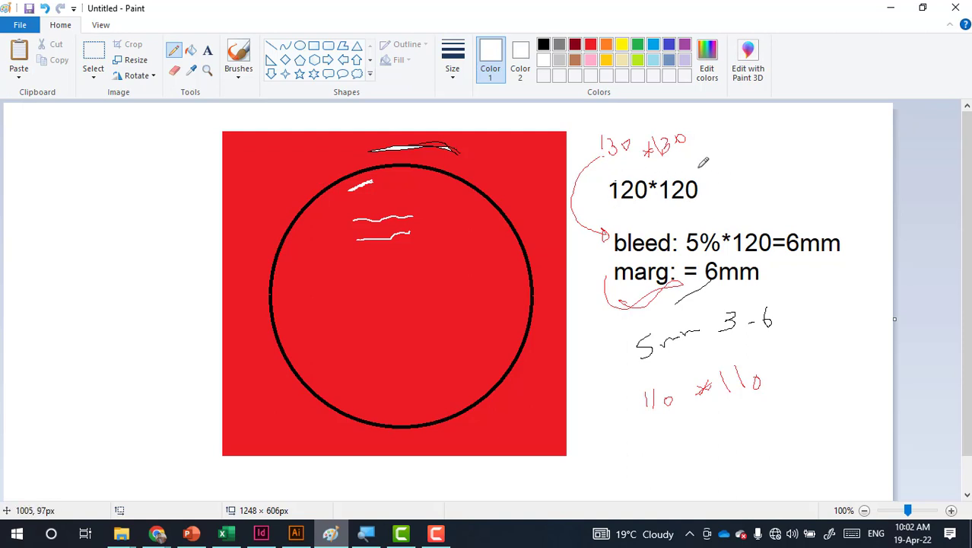
pyautogui.click(590, 44)
pyautogui.moveTo(707, 166)
pyautogui.mouseDown()
pyautogui.moveTo(736, 198)
pyautogui.moveTo(711, 168)
pyautogui.mouseUp()
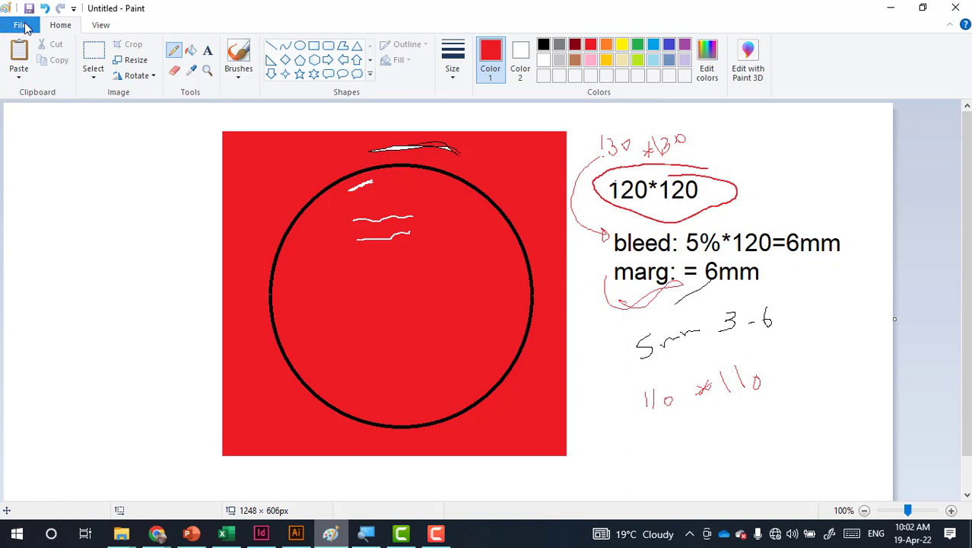
pyautogui.click(19, 24)
pyautogui.click(300, 111)
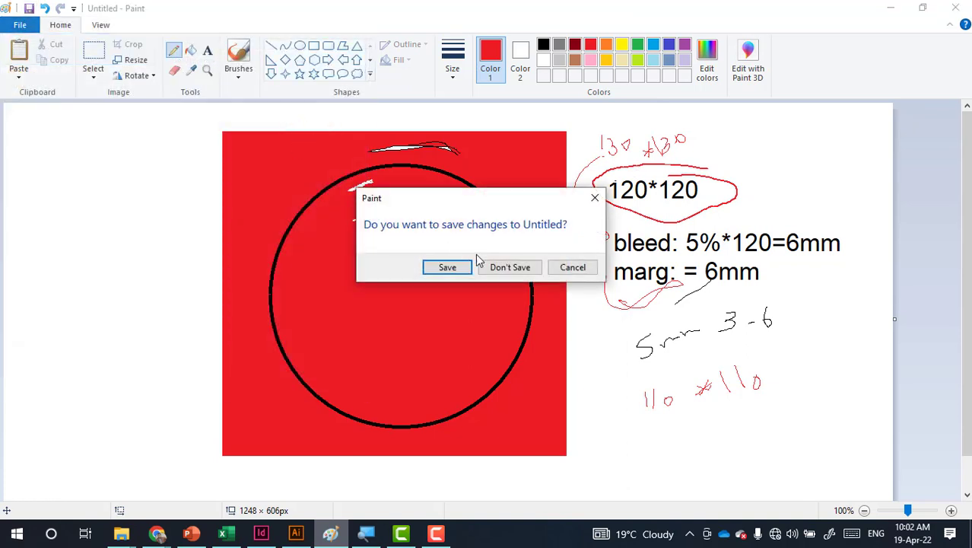
pyautogui.click(498, 266)
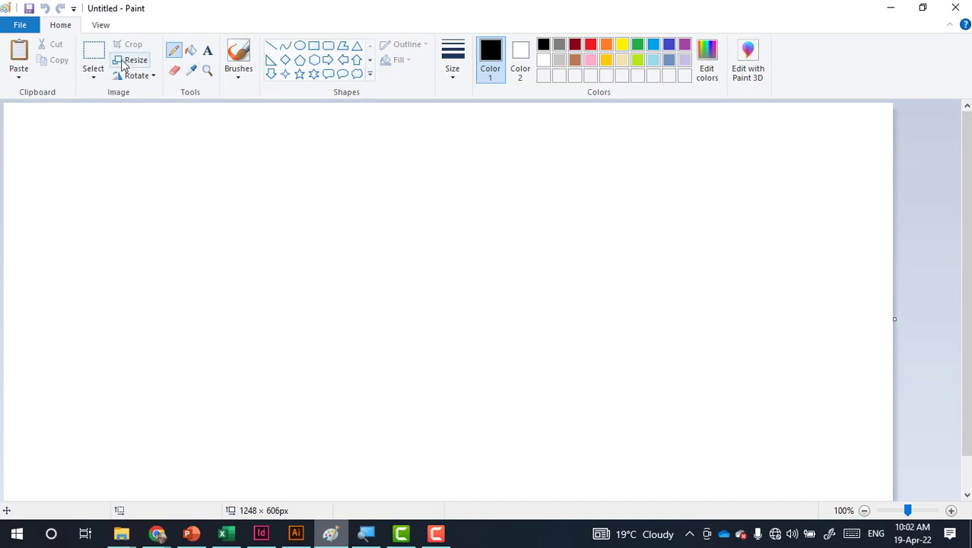
# Draw two stacked panel rectangles with narrow side flaps, and pick red for the bottom strip
pyautogui.click(313, 46)
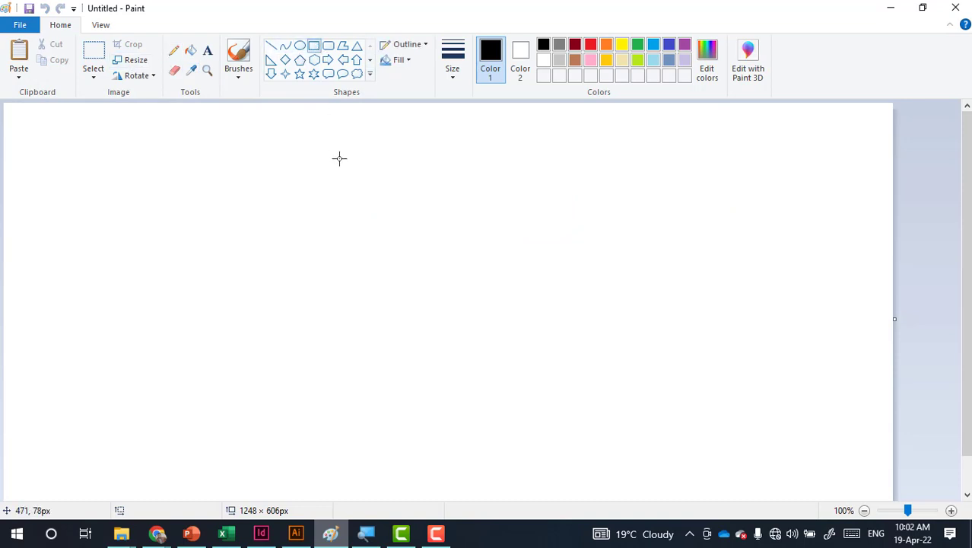
pyautogui.moveTo(267, 178); pyautogui.dragTo(546, 456)
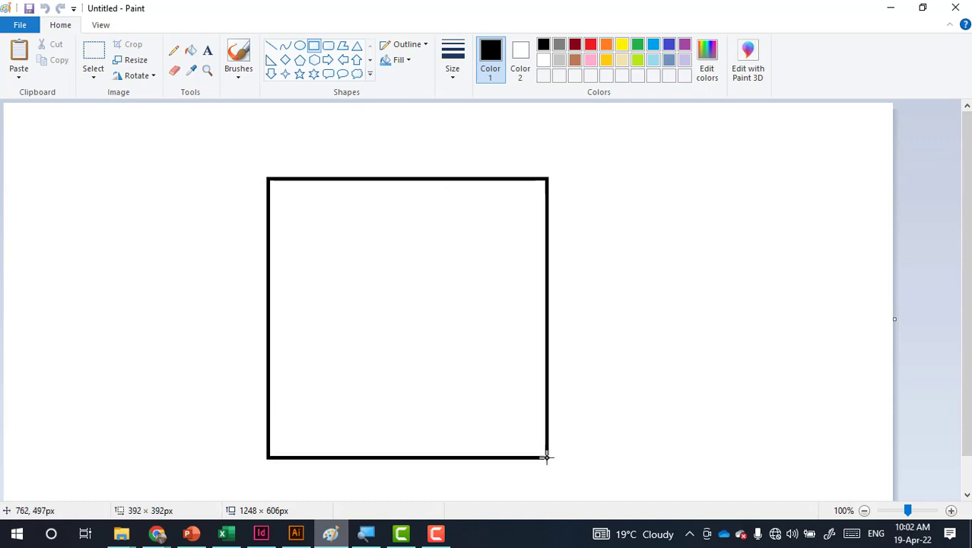
pyautogui.hotkey('ctrl', 'z')
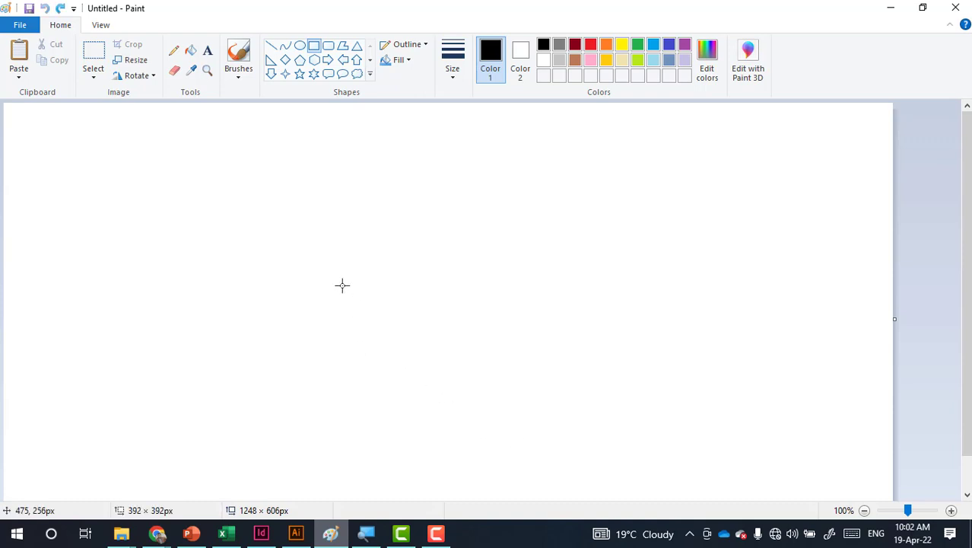
pyautogui.moveTo(342, 285); pyautogui.dragTo(502, 433)
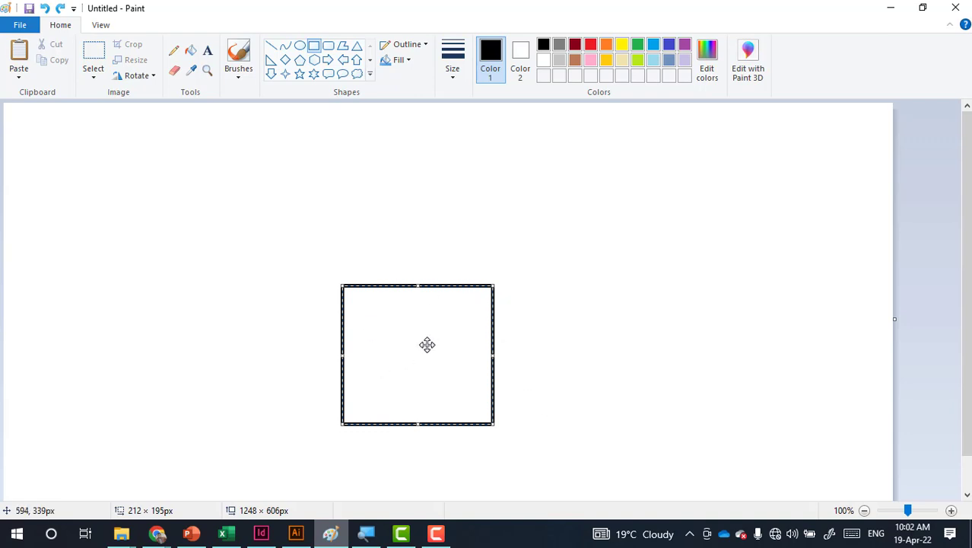
pyautogui.click(435, 249)
pyautogui.moveTo(342, 286)
pyautogui.mouseDown()
pyautogui.moveTo(513, 207)
pyautogui.moveTo(492, 173)
pyautogui.mouseUp()
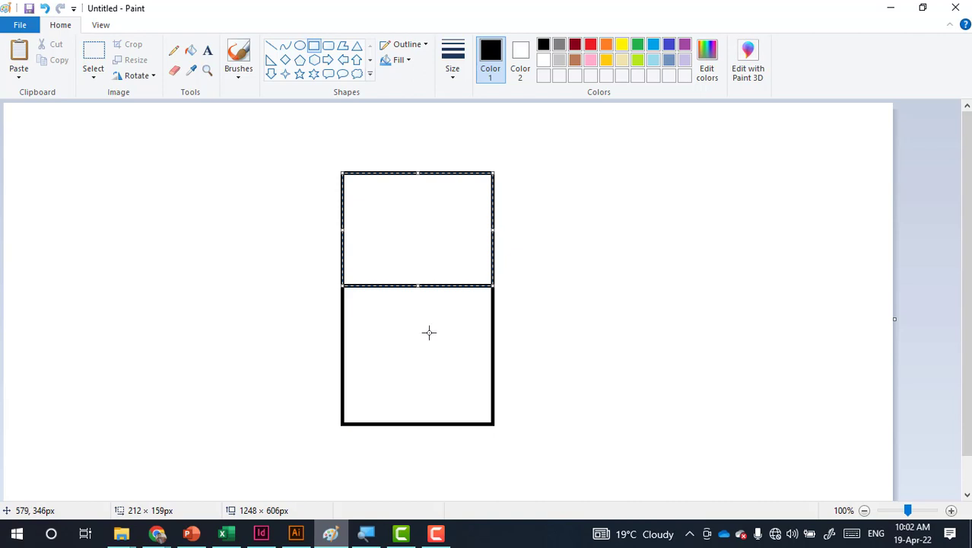
pyautogui.moveTo(494, 299); pyautogui.dragTo(503, 412)
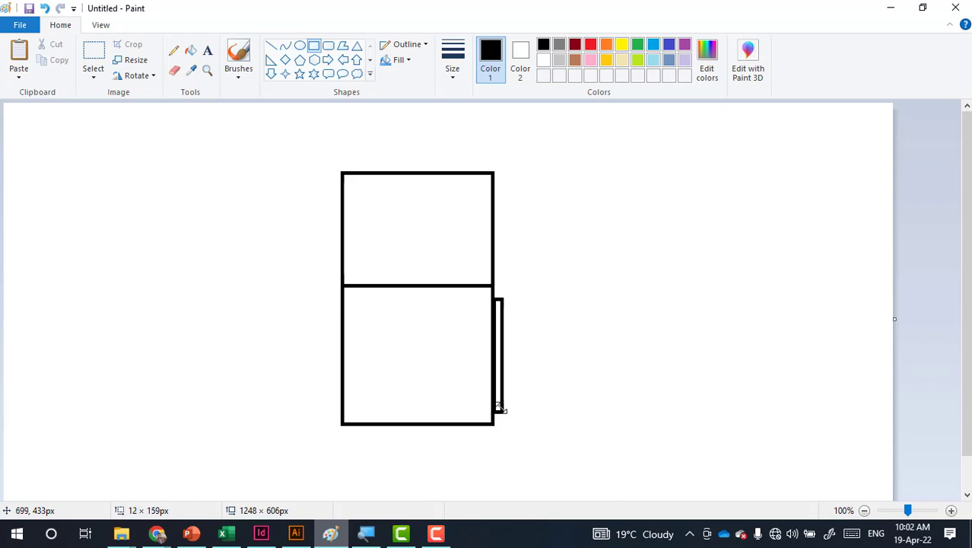
pyautogui.moveTo(341, 299)
pyautogui.mouseDown()
pyautogui.moveTo(330, 414)
pyautogui.moveTo(492, 460)
pyautogui.mouseUp()
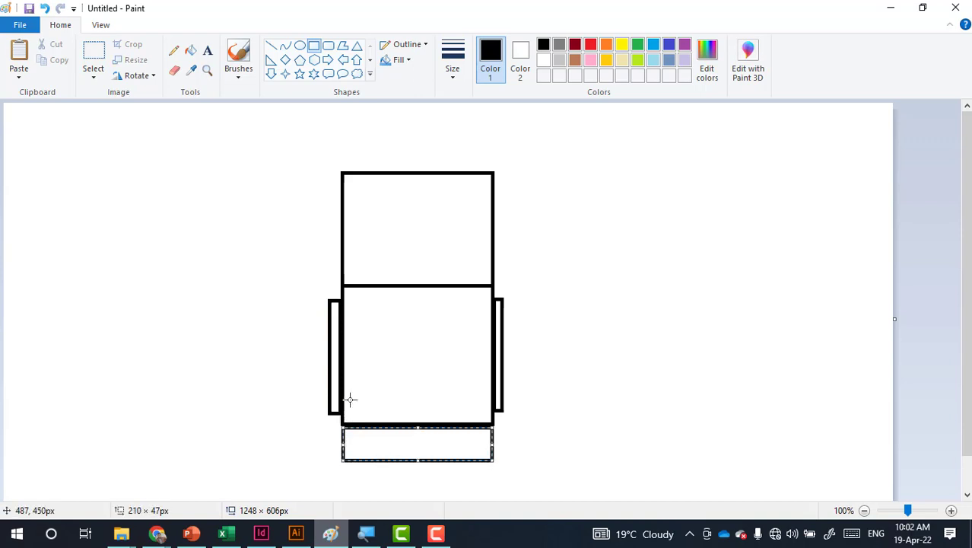
pyautogui.click(590, 44)
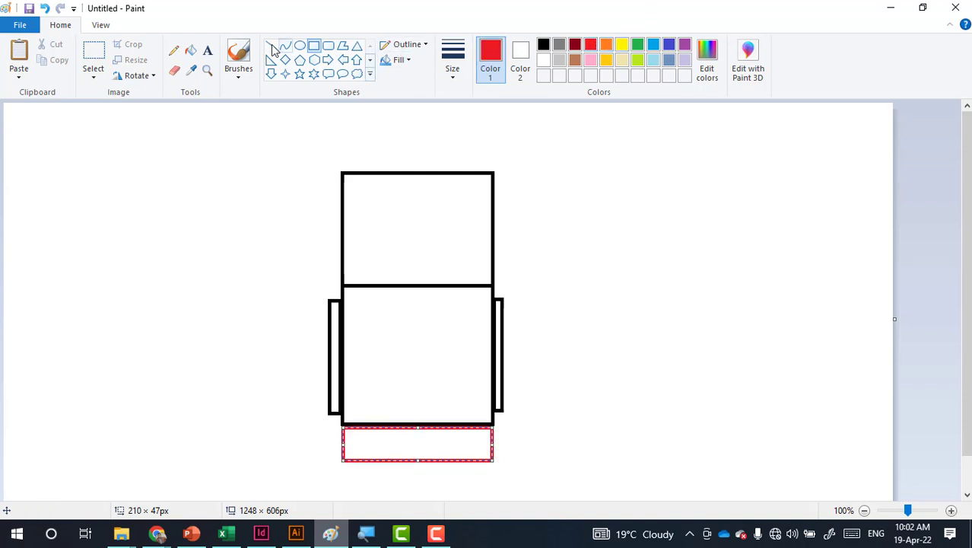
# Hand-write a red 125 above the upper box with the Pencil
pyautogui.click(173, 51)
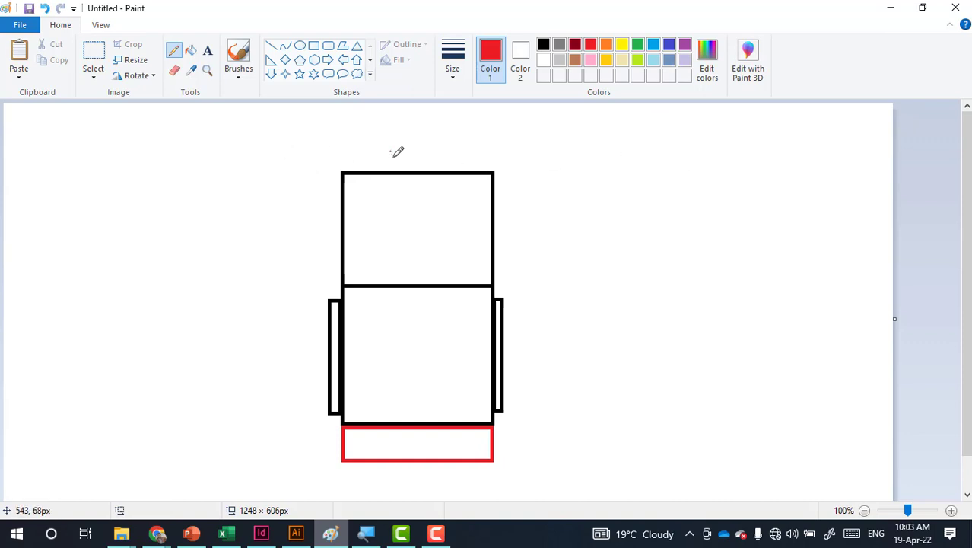
pyautogui.moveTo(394, 149)
pyautogui.mouseDown()
pyautogui.moveTo(391, 160)
pyautogui.moveTo(416, 148)
pyautogui.moveTo(412, 127)
pyautogui.moveTo(415, 134)
pyautogui.mouseUp()
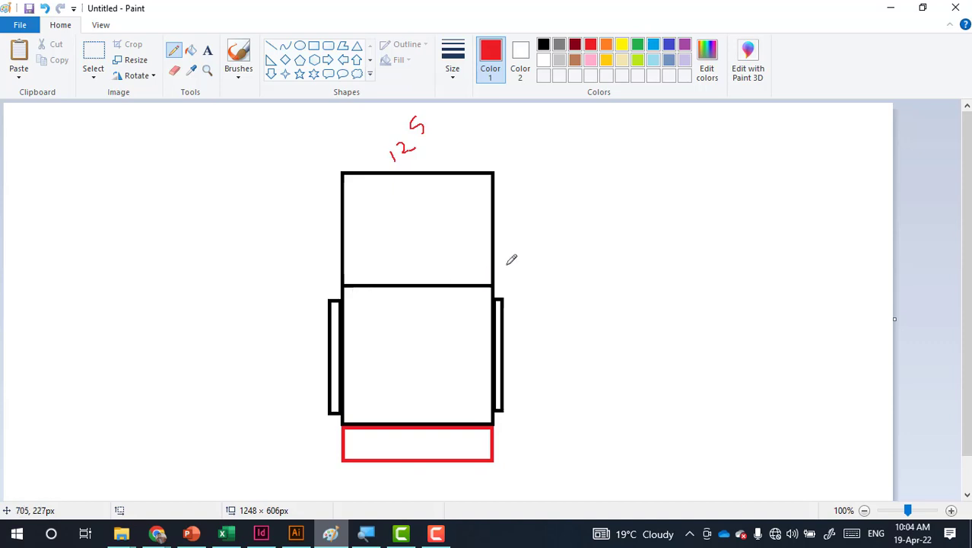
# Write 125 beside both boxes and mark the upper box's top edge with a line and bracket
pyautogui.moveTo(509, 235)
pyautogui.mouseDown()
pyautogui.moveTo(520, 249)
pyautogui.moveTo(541, 222)
pyautogui.mouseUp()
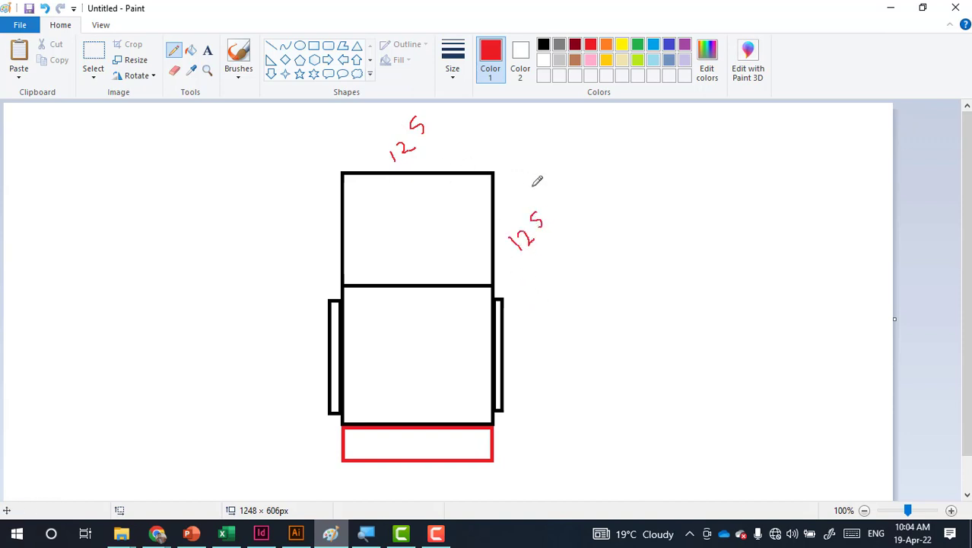
pyautogui.moveTo(533, 352)
pyautogui.mouseDown()
pyautogui.moveTo(525, 364)
pyautogui.moveTo(552, 357)
pyautogui.mouseUp()
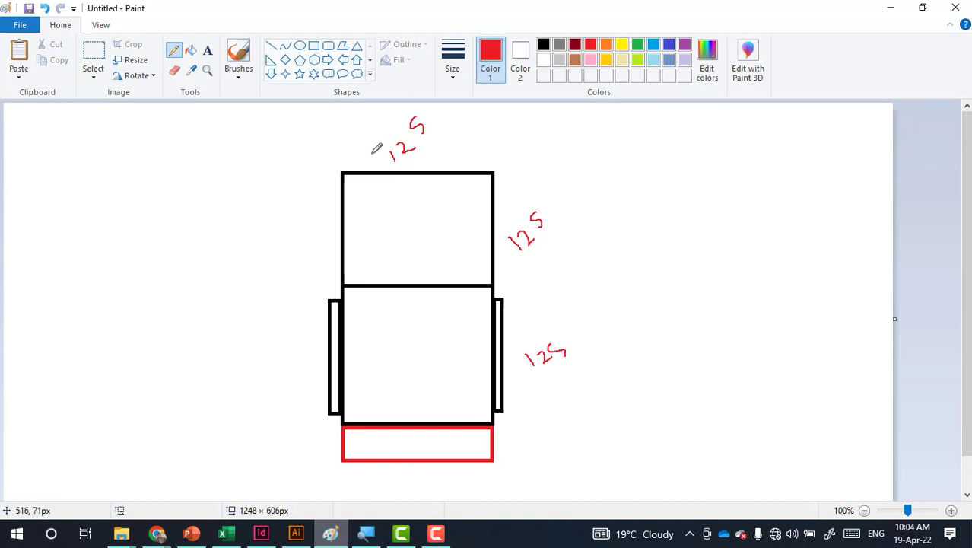
pyautogui.moveTo(343, 181); pyautogui.dragTo(494, 190)
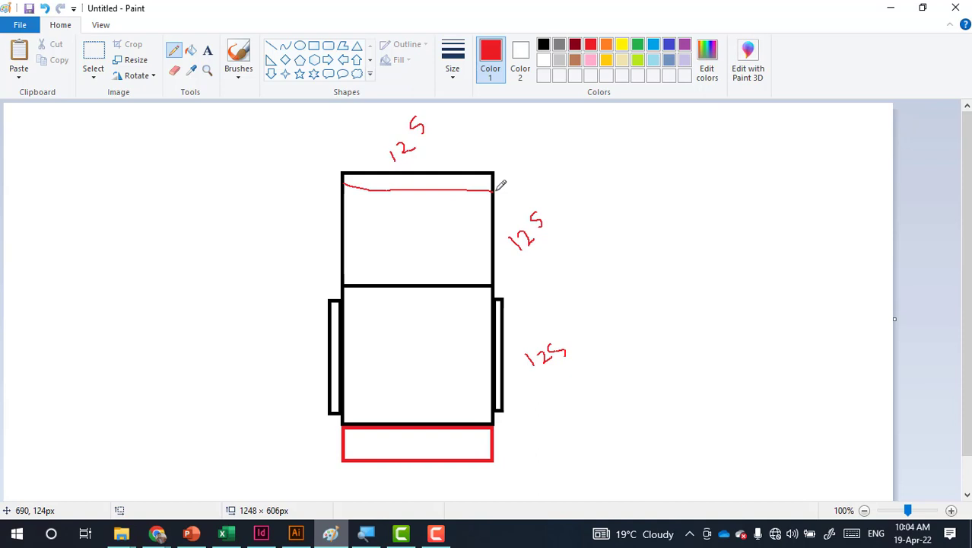
pyautogui.moveTo(498, 176)
pyautogui.mouseDown()
pyautogui.moveTo(492, 166)
pyautogui.moveTo(503, 190)
pyautogui.mouseUp()
pyautogui.moveTo(533, 237); pyautogui.dragTo(521, 228)
# Label the bottom strip 25, extend the corner bracket, and sketch the top thumb notch
pyautogui.moveTo(507, 444); pyautogui.dragTo(522, 456)
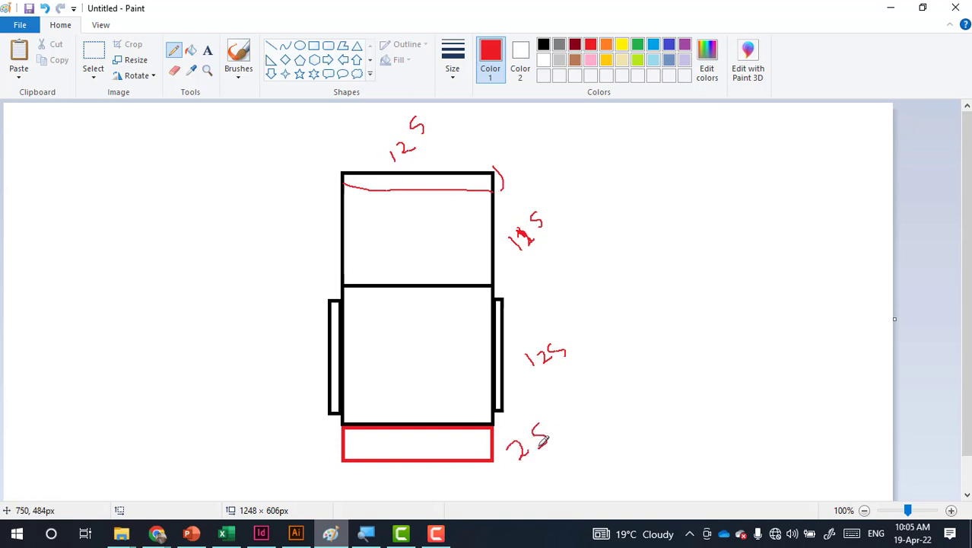
pyautogui.moveTo(494, 172); pyautogui.dragTo(483, 221)
pyautogui.moveTo(507, 213); pyautogui.dragTo(524, 208)
pyautogui.moveTo(404, 175)
pyautogui.mouseDown()
pyautogui.moveTo(412, 186)
pyautogui.moveTo(424, 173)
pyautogui.mouseUp()
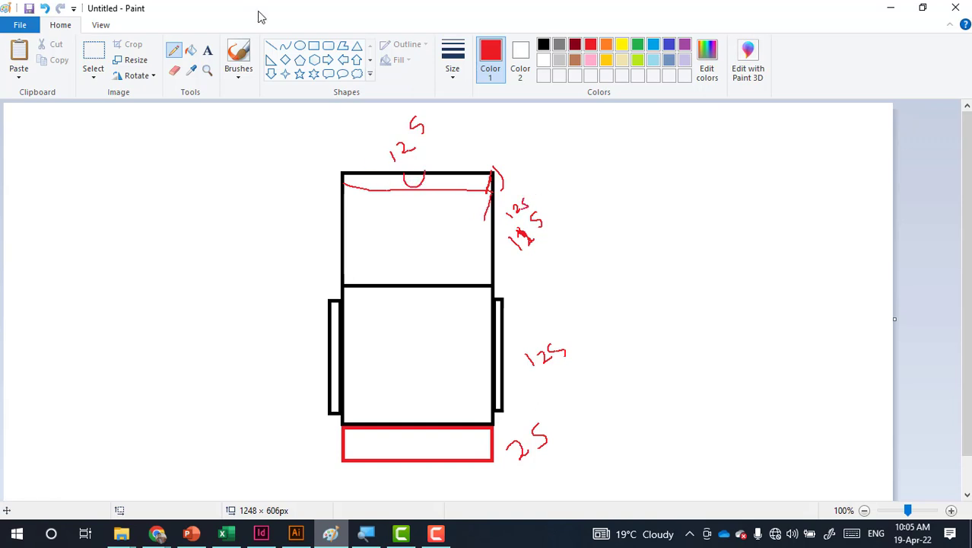
# Circle the 25 label and sketch a heart-shaped logo inside the top panel
pyautogui.click(174, 71)
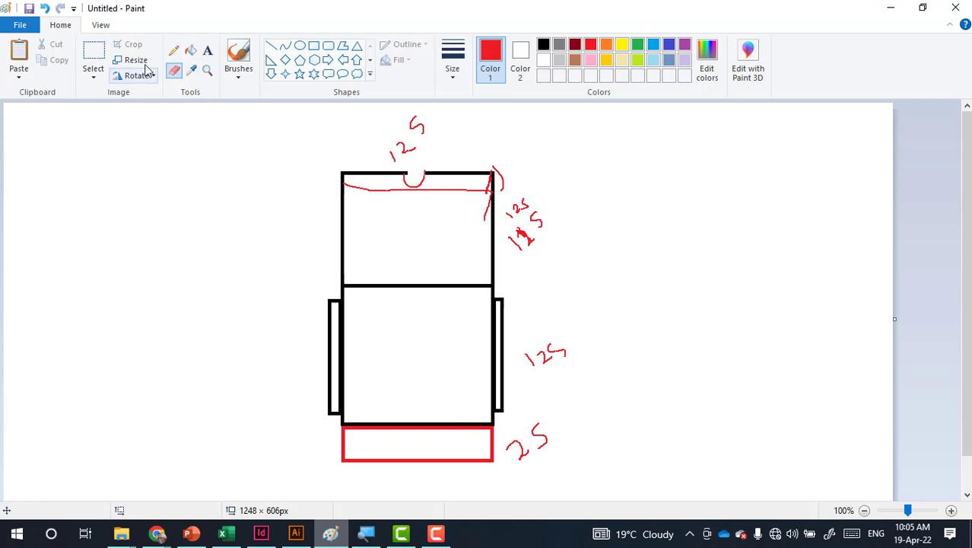
pyautogui.click(173, 51)
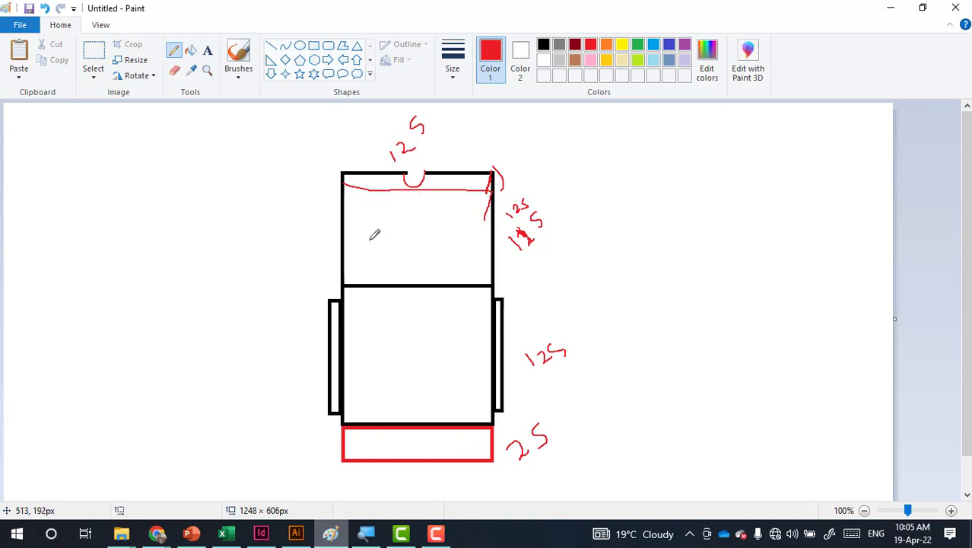
pyautogui.moveTo(525, 410)
pyautogui.mouseDown()
pyautogui.moveTo(555, 449)
pyautogui.moveTo(550, 415)
pyautogui.mouseUp()
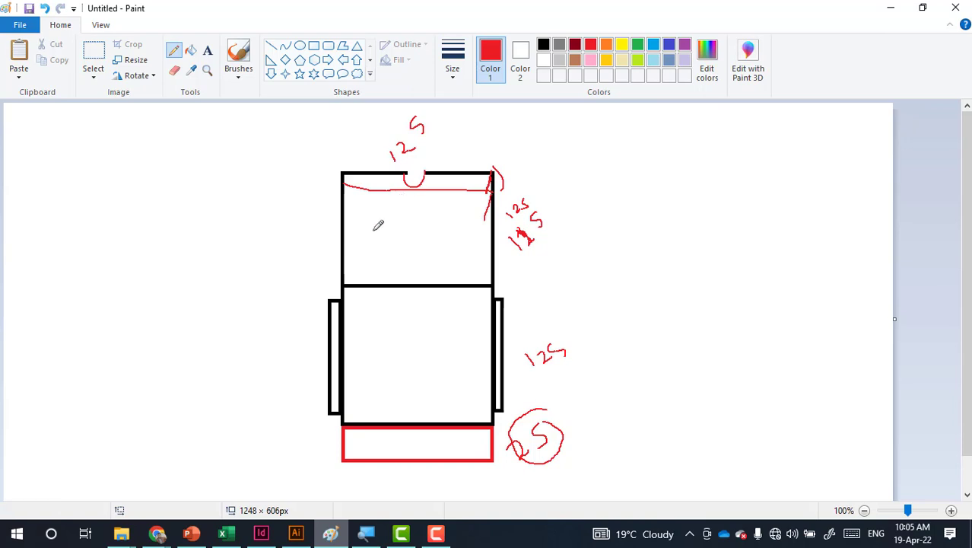
pyautogui.moveTo(356, 256)
pyautogui.mouseDown()
pyautogui.moveTo(445, 270)
pyautogui.moveTo(361, 255)
pyautogui.mouseUp()
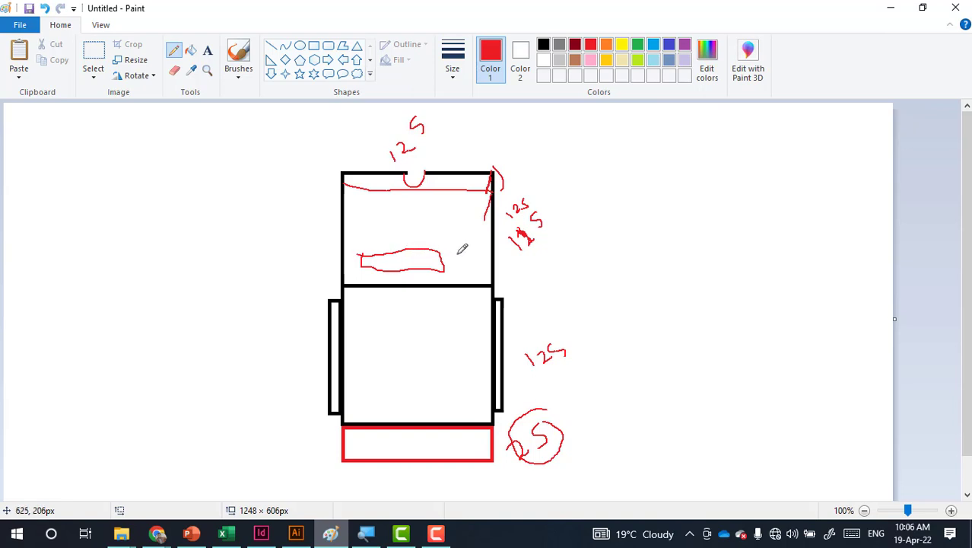
pyautogui.moveTo(455, 221); pyautogui.dragTo(459, 243)
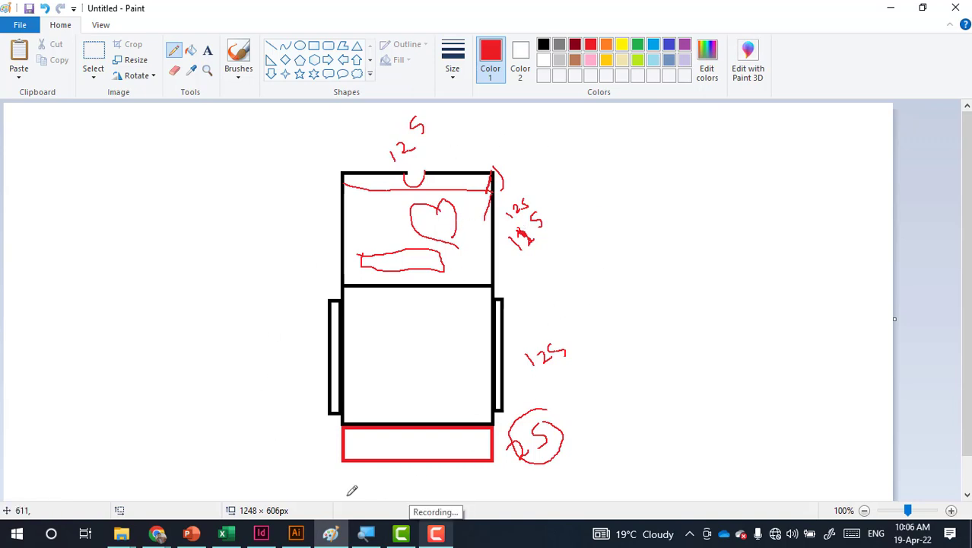
pyautogui.click(296, 533)
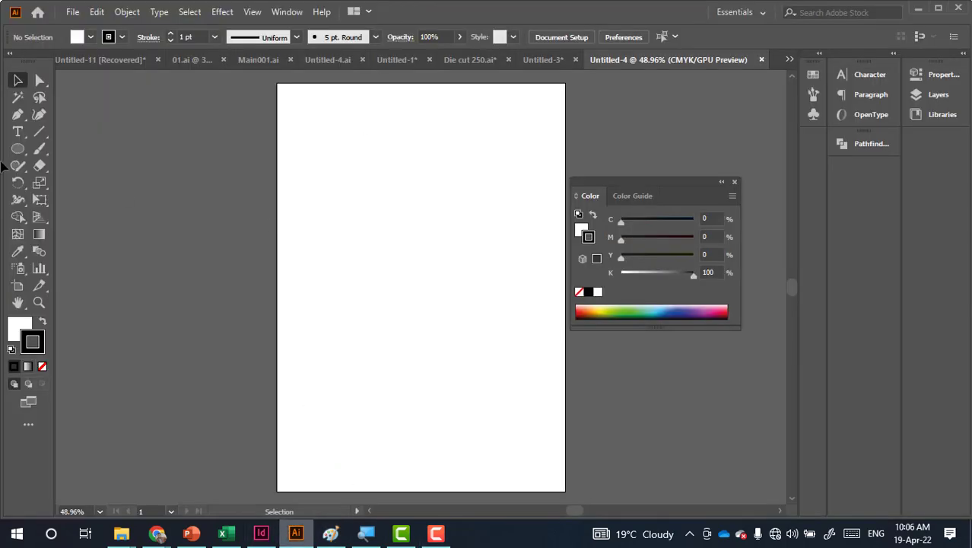
# Choose the Rectangle tool from Illustrator's shape flyout
pyautogui.click(17, 149)
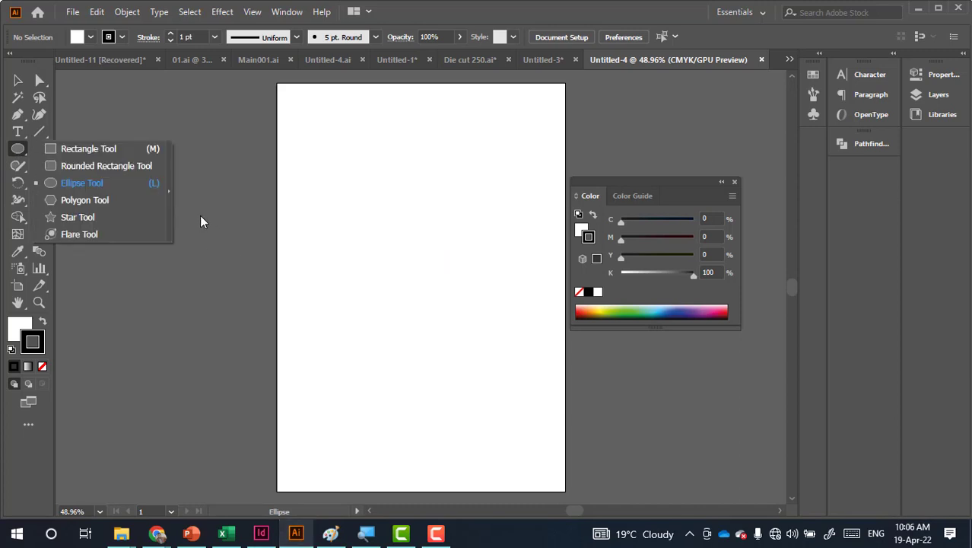
pyautogui.click(85, 153)
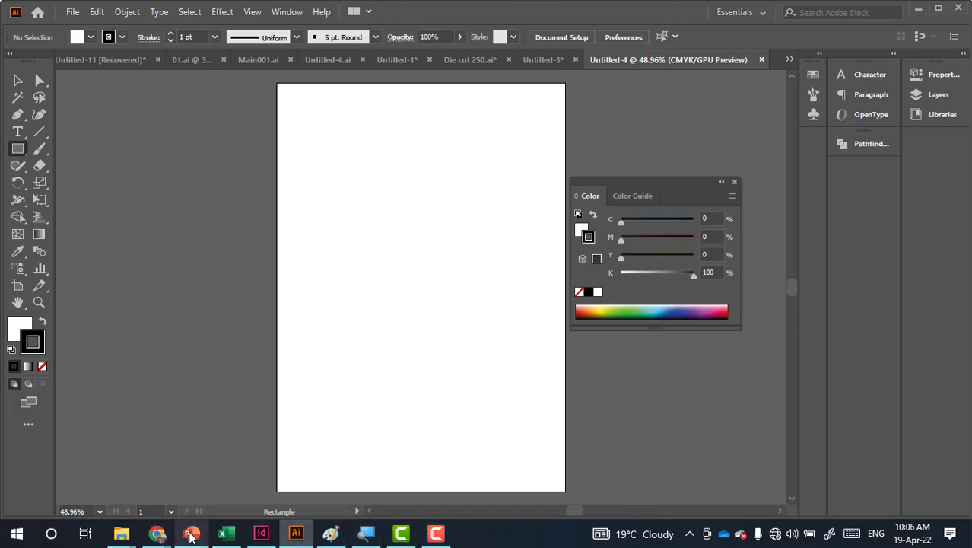
# Sketch a wide rectangle beside the folder plan, noting 21, 300 and 100 measurements
pyautogui.click(330, 532)
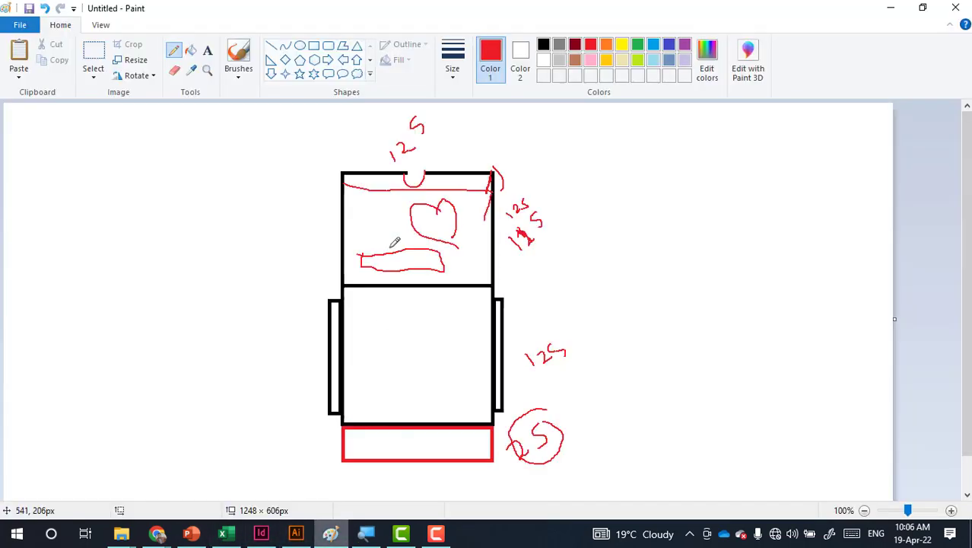
pyautogui.moveTo(617, 235)
pyautogui.mouseDown()
pyautogui.moveTo(826, 229)
pyautogui.moveTo(842, 302)
pyautogui.moveTo(739, 322)
pyautogui.moveTo(616, 312)
pyautogui.moveTo(614, 242)
pyautogui.mouseUp()
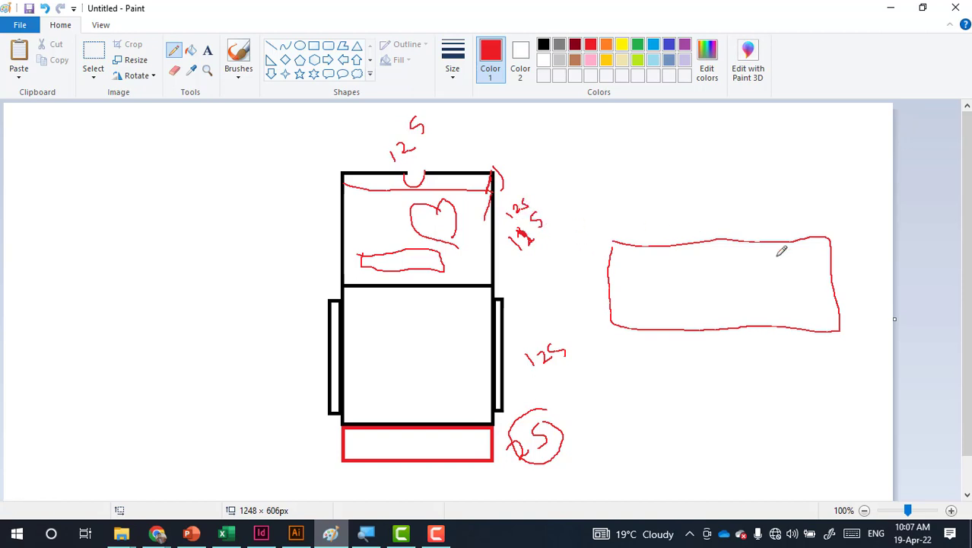
pyautogui.moveTo(699, 213)
pyautogui.mouseDown()
pyautogui.moveTo(712, 227)
pyautogui.moveTo(730, 213)
pyautogui.mouseUp()
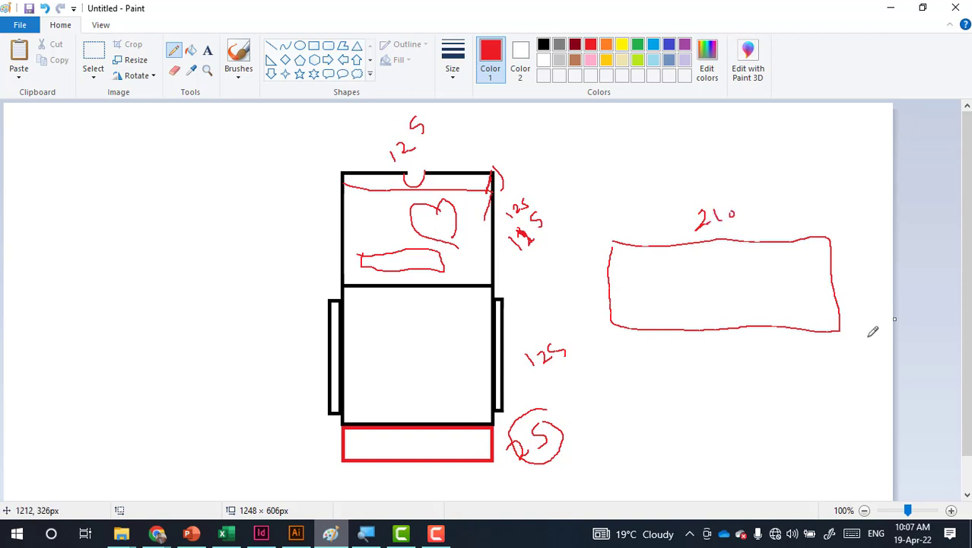
pyautogui.moveTo(866, 343)
pyautogui.mouseDown()
pyautogui.moveTo(856, 365)
pyautogui.moveTo(888, 343)
pyautogui.mouseUp()
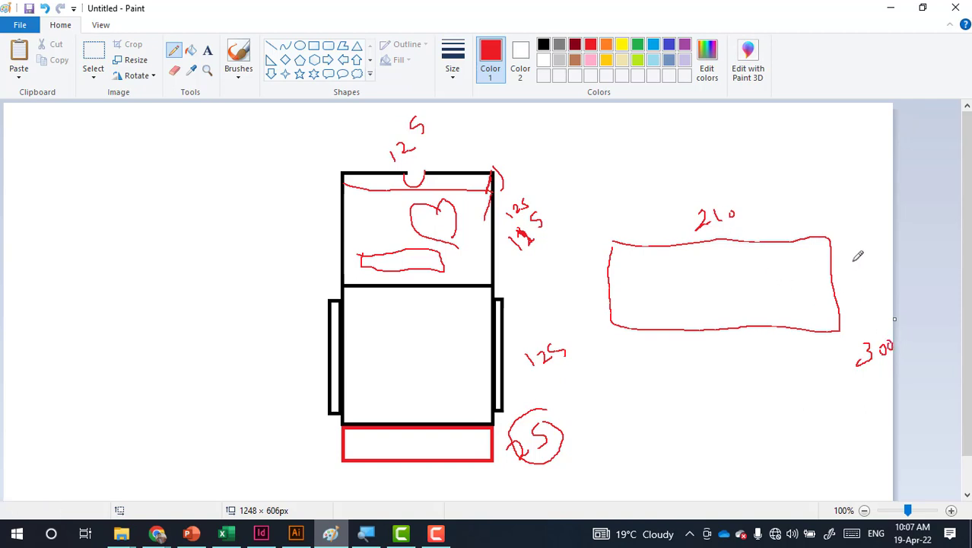
pyautogui.moveTo(853, 255)
pyautogui.mouseDown()
pyautogui.moveTo(852, 266)
pyautogui.moveTo(859, 259)
pyautogui.mouseUp()
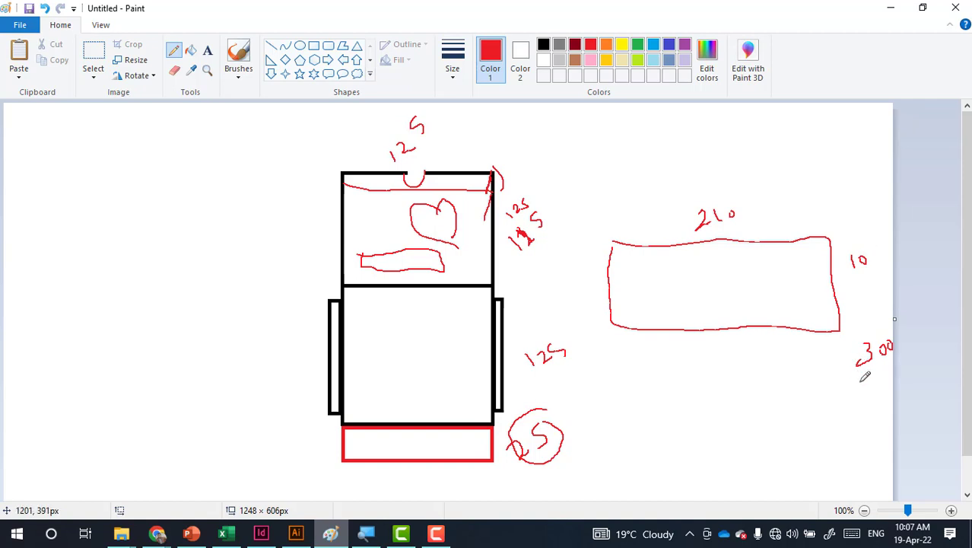
pyautogui.moveTo(876, 252); pyautogui.dragTo(872, 258)
# Refine the rectangle's notes to 210, 110 and 21+1
pyautogui.moveTo(741, 202)
pyautogui.mouseDown()
pyautogui.moveTo(753, 216)
pyautogui.moveTo(742, 218)
pyautogui.moveTo(765, 215)
pyautogui.mouseUp()
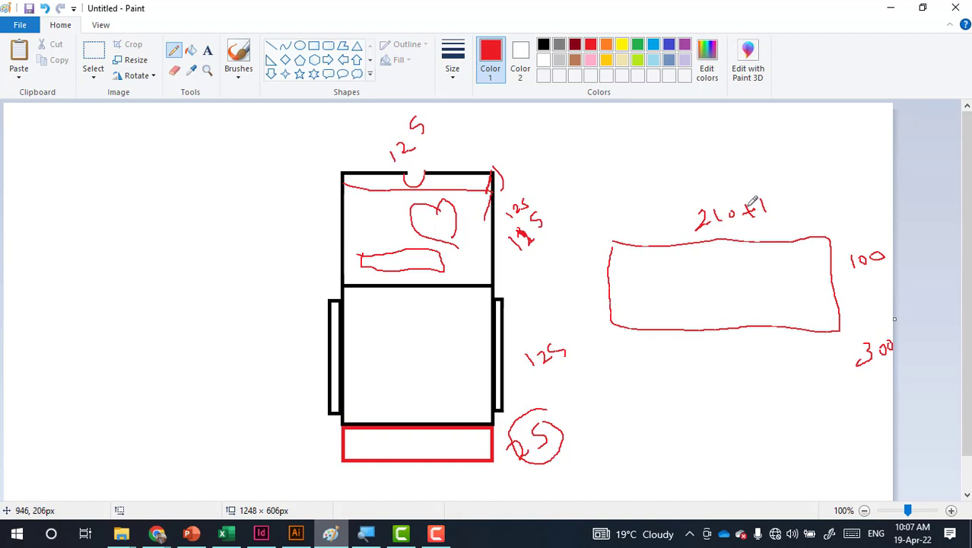
pyautogui.moveTo(677, 169)
pyautogui.mouseDown()
pyautogui.moveTo(688, 158)
pyautogui.moveTo(693, 180)
pyautogui.moveTo(708, 178)
pyautogui.mouseUp()
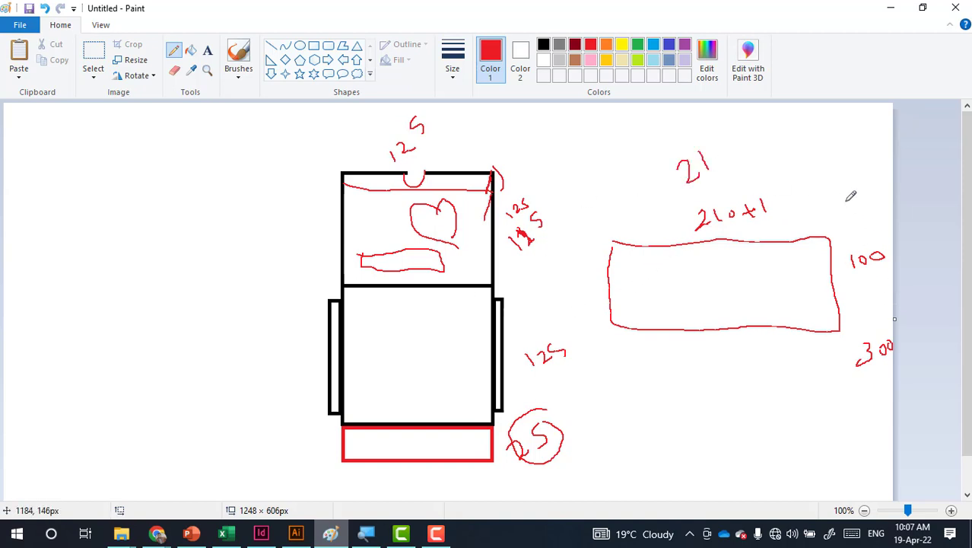
pyautogui.moveTo(847, 199)
pyautogui.mouseDown()
pyautogui.moveTo(847, 219)
pyautogui.moveTo(867, 204)
pyautogui.mouseUp()
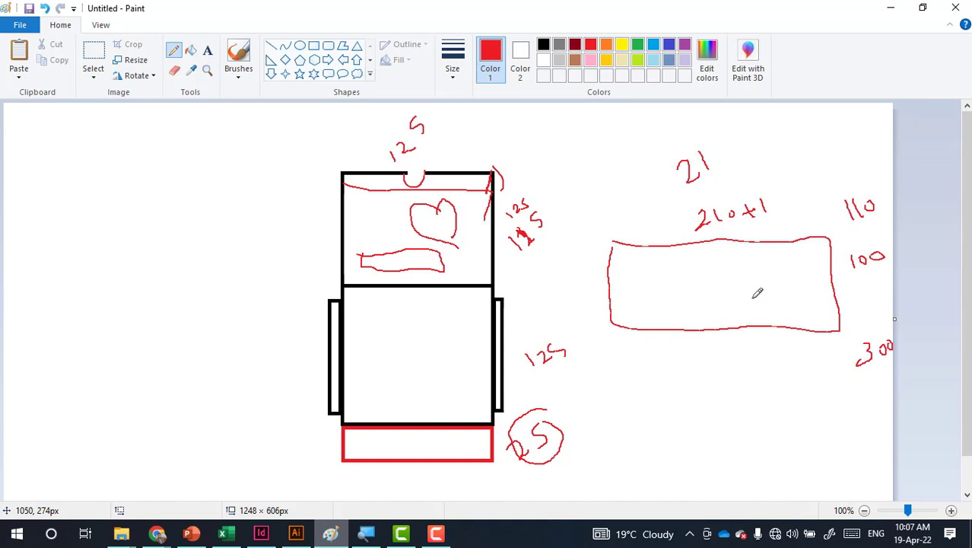
pyautogui.click(717, 162)
pyautogui.moveTo(714, 162); pyautogui.dragTo(728, 164)
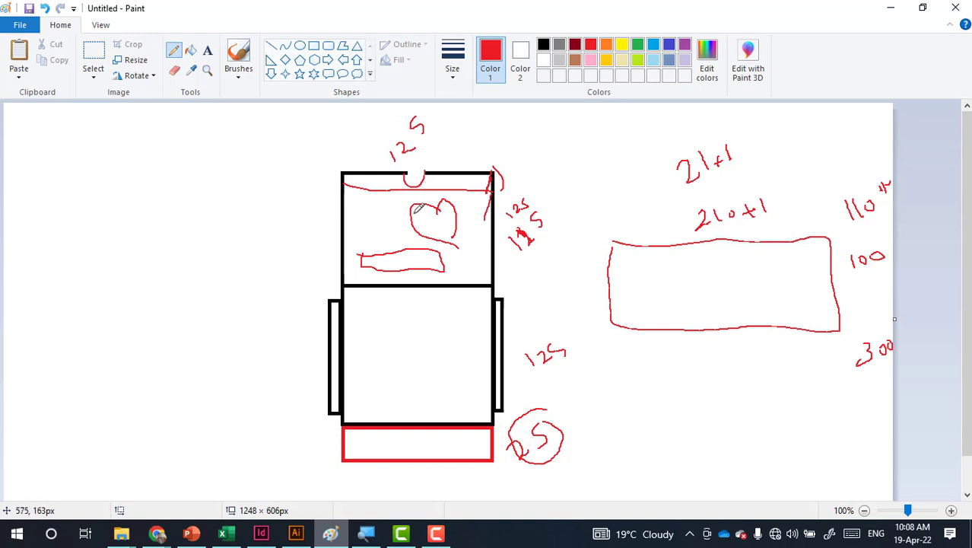
pyautogui.moveTo(437, 122); pyautogui.dragTo(453, 120)
# Create a 125 × 125 mm square on the Illustrator page
pyautogui.click(295, 533)
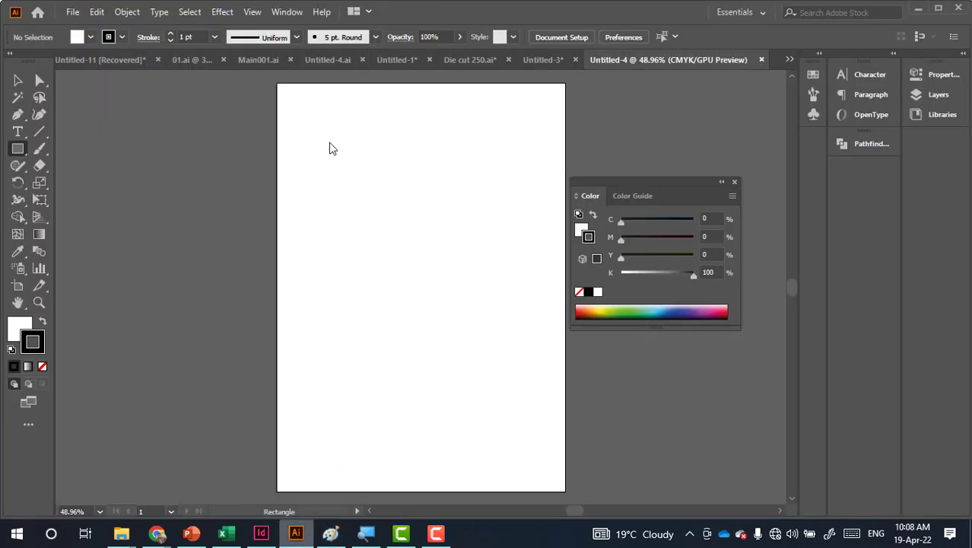
pyautogui.click(415, 277)
pyautogui.write('125')
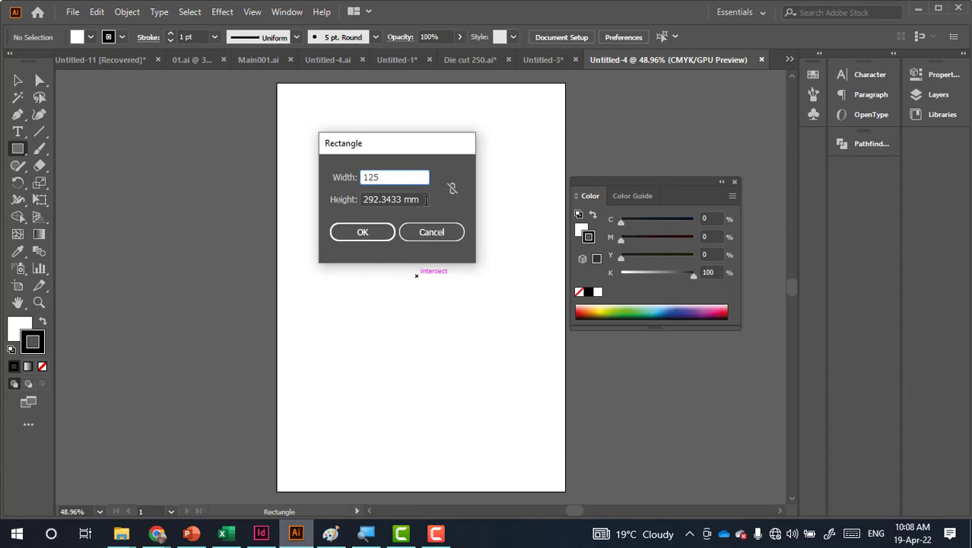
pyautogui.press('Tab')
pyautogui.write('125')
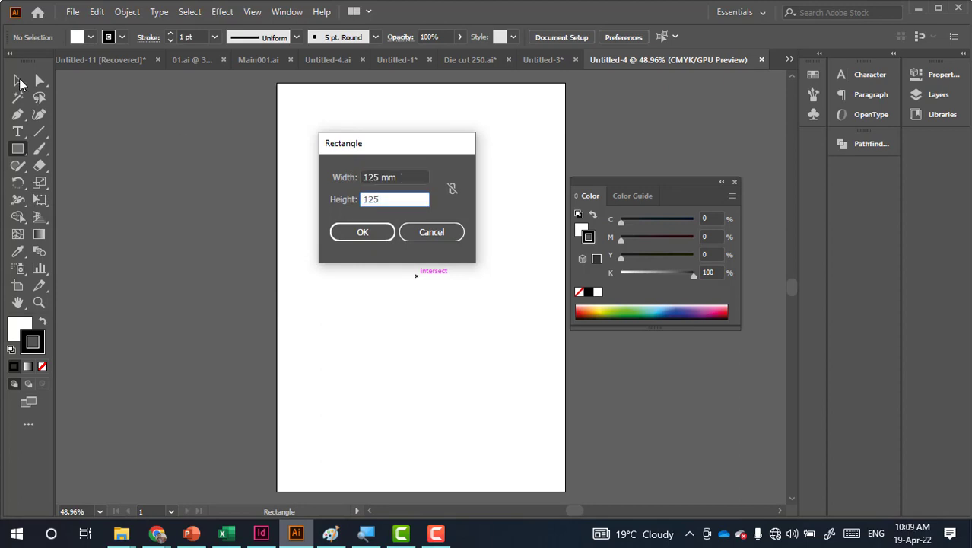
pyautogui.click(342, 230)
# Set the square's fill to None and arrange the two stacked panel outlines on the page
pyautogui.press('v')
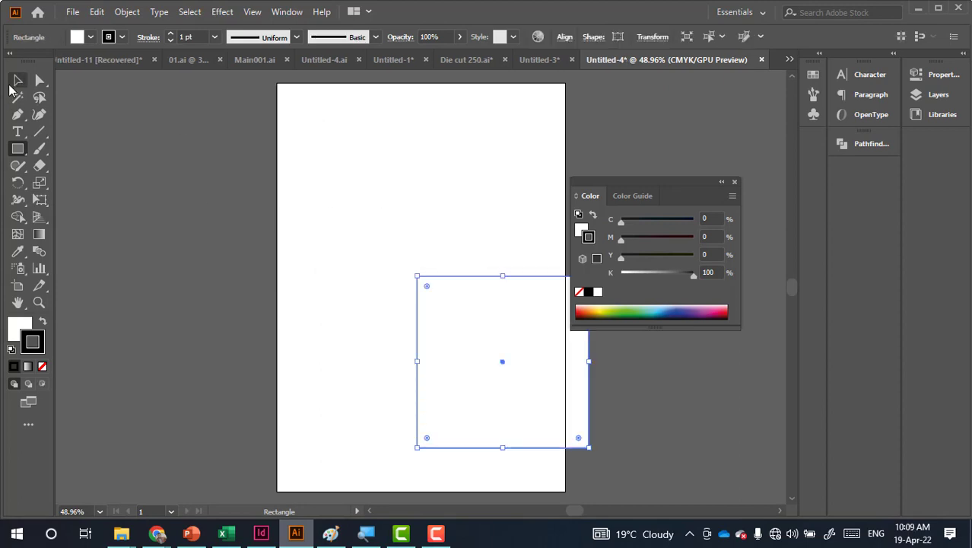
pyautogui.moveTo(515, 338); pyautogui.dragTo(447, 321)
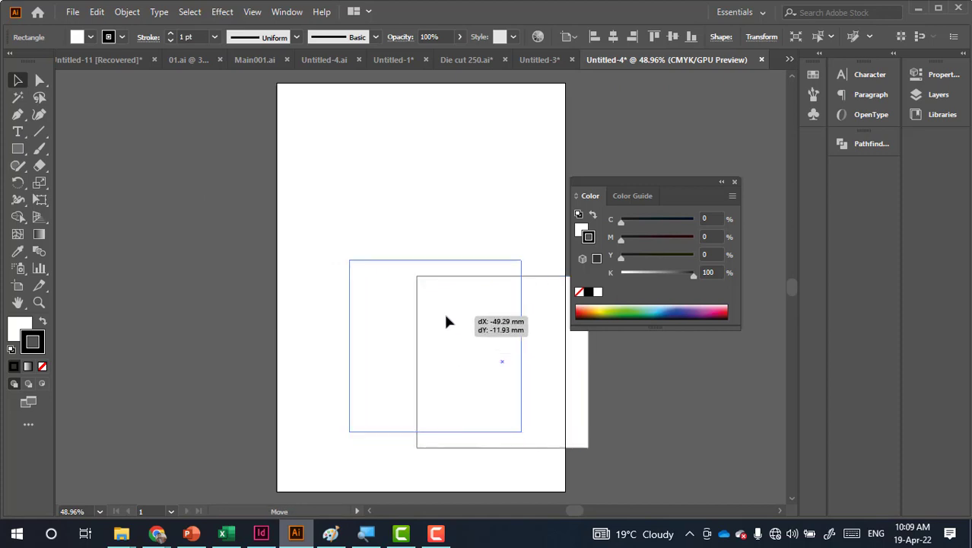
pyautogui.click(20, 326)
pyautogui.click(43, 366)
pyautogui.click(184, 342)
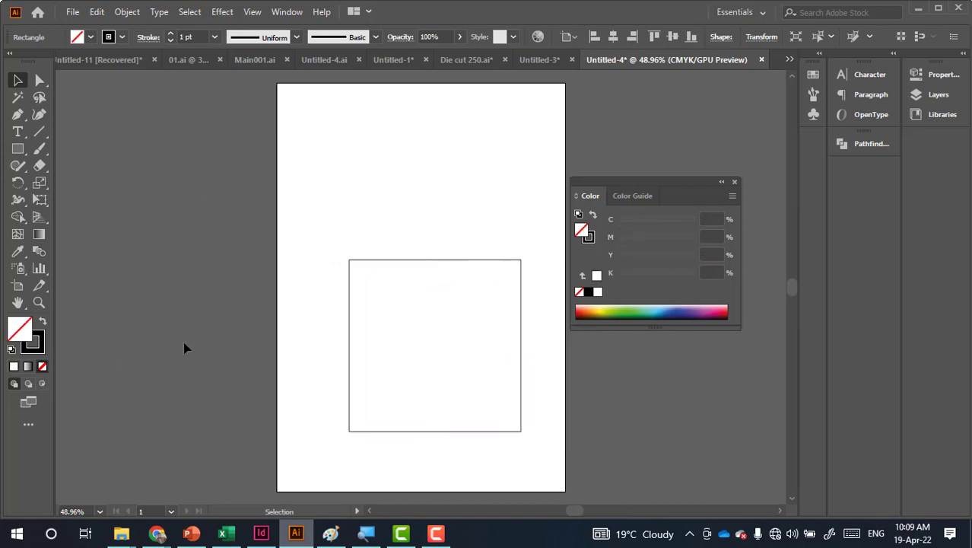
pyautogui.click(404, 260)
pyautogui.moveTo(416, 371)
pyautogui.mouseDown()
pyautogui.moveTo(401, 390)
pyautogui.moveTo(407, 189)
pyautogui.mouseUp()
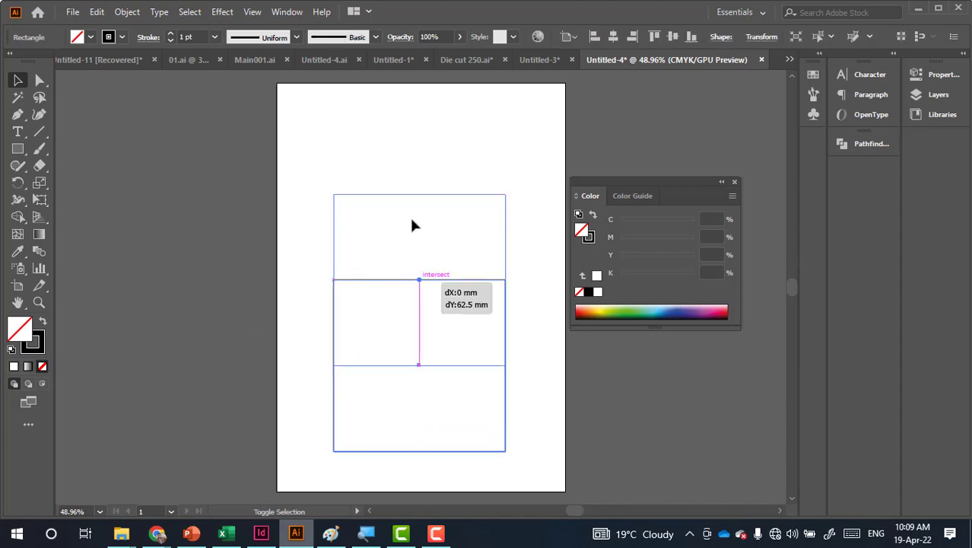
pyautogui.click(250, 243)
pyautogui.moveTo(662, 179); pyautogui.dragTo(717, 164)
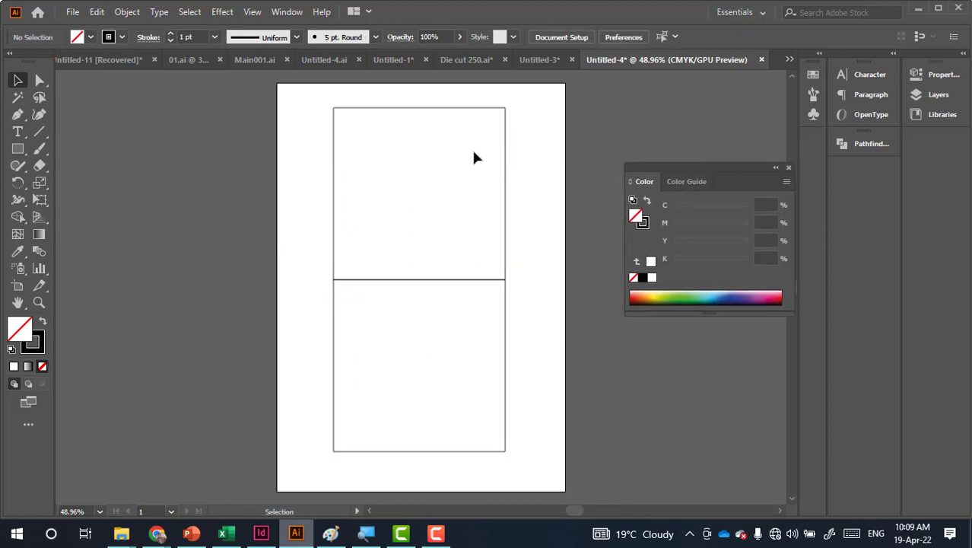
pyautogui.click(18, 149)
# Create a 20 × 20 mm circle in the upper square
pyautogui.moveTo(39, 148); pyautogui.dragTo(80, 182)
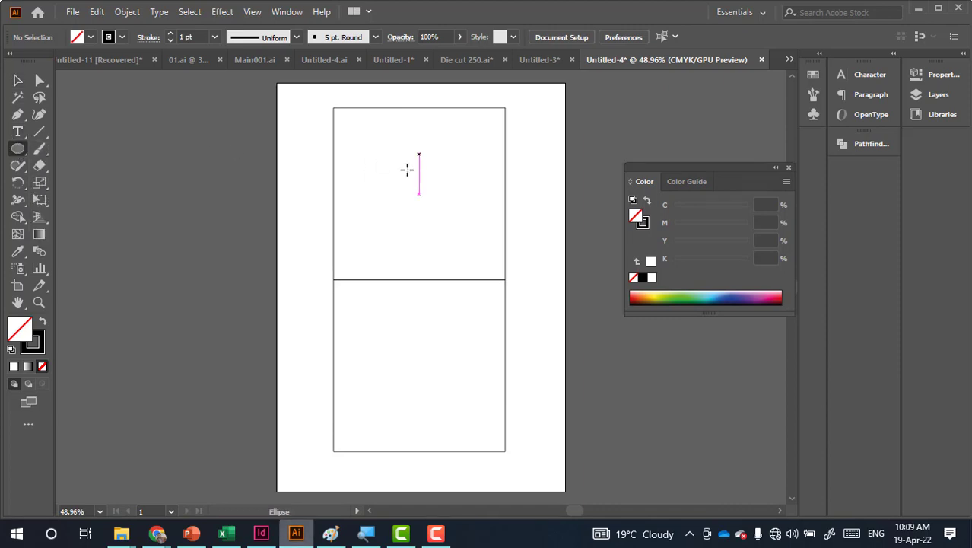
pyautogui.click(418, 155)
pyautogui.write('20')
pyautogui.press('Tab')
pyautogui.write('20')
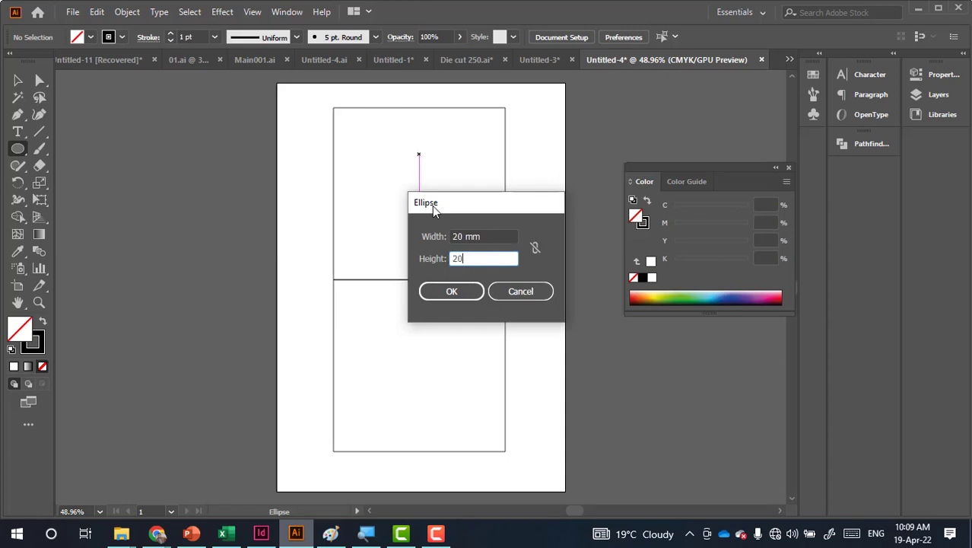
pyautogui.press('Return')
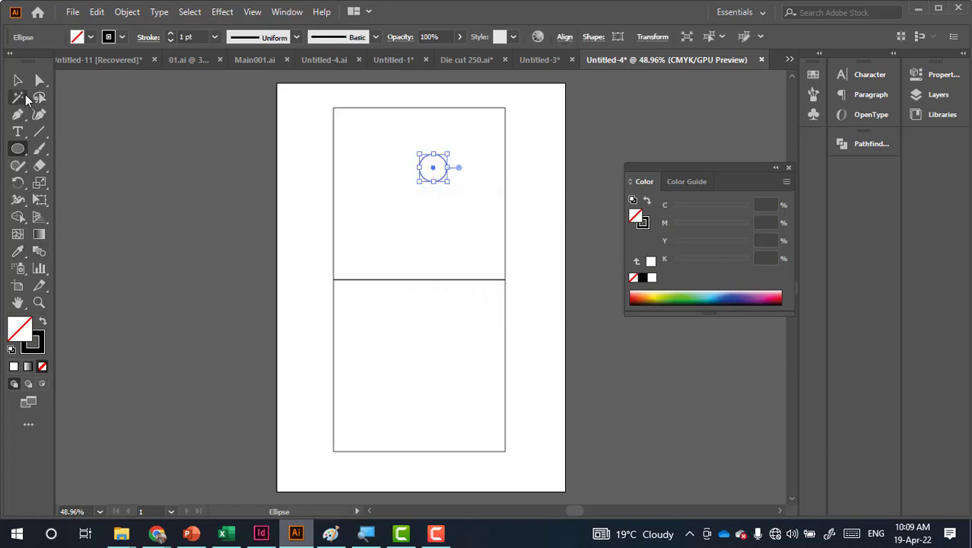
# Move the circle onto the upper square's top edge and centre it horizontally
pyautogui.click(17, 80)
pyautogui.scroll(1, 362, 319)
pyautogui.scroll(5, 381, 229)
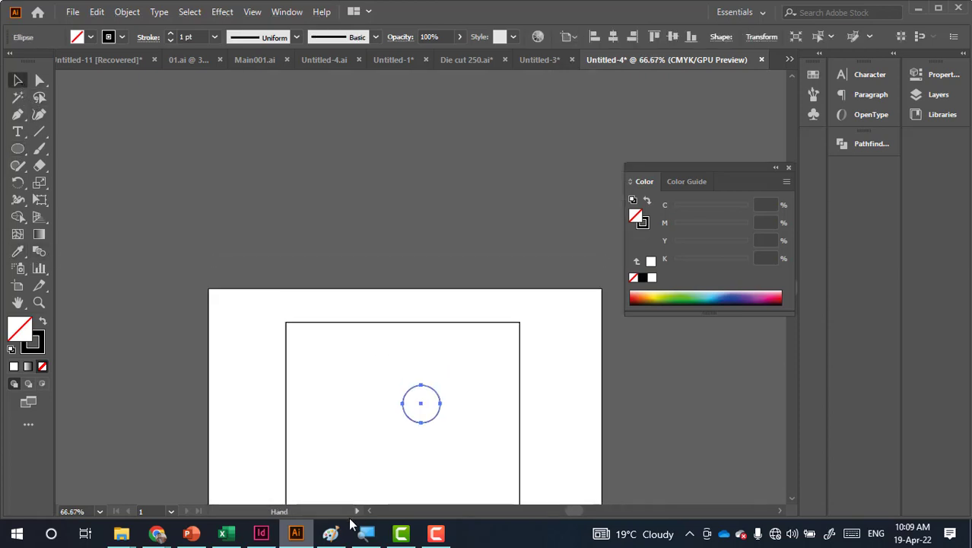
pyautogui.scroll(2, 419, 427)
pyautogui.moveTo(425, 396); pyautogui.dragTo(398, 207)
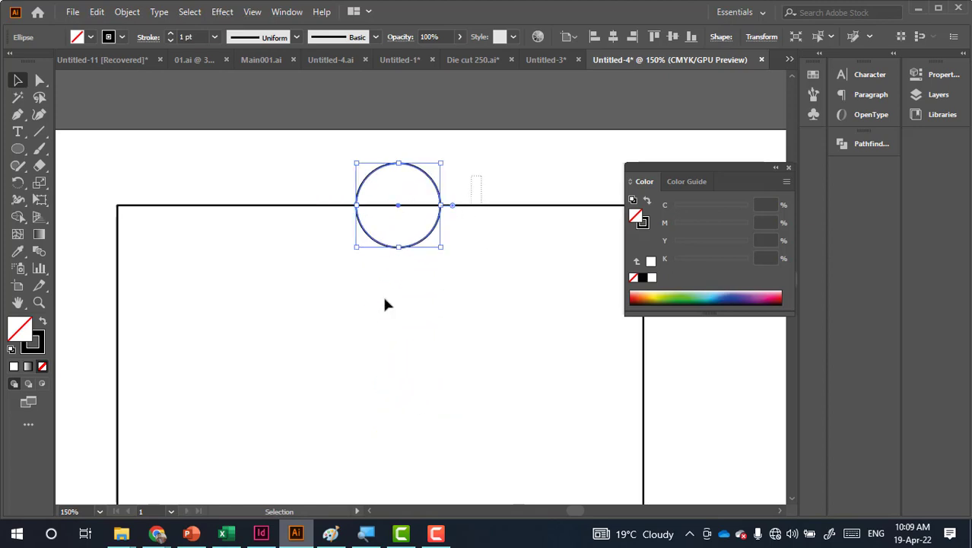
pyautogui.keyDown('shift'); pyautogui.click(495, 203); pyautogui.keyUp('shift')
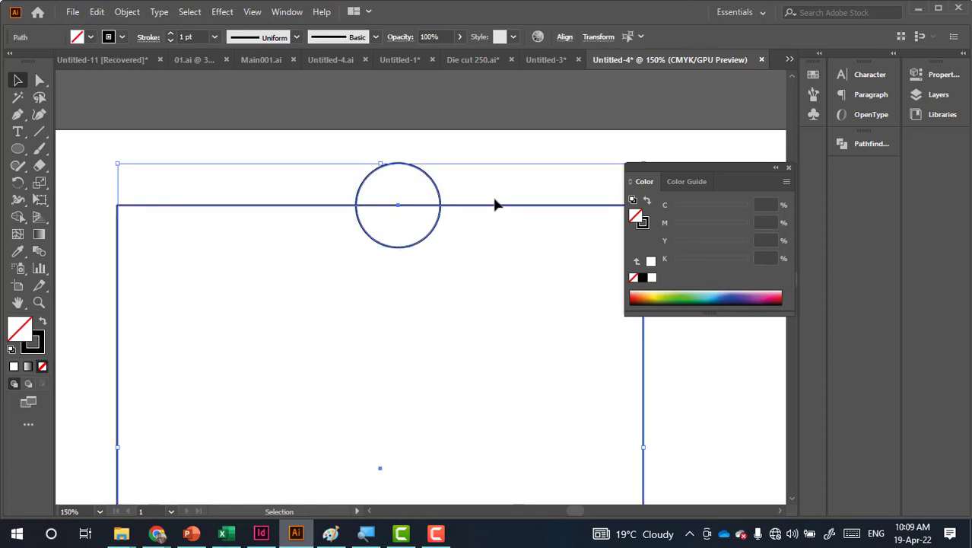
pyautogui.click(565, 38)
pyautogui.click(451, 81)
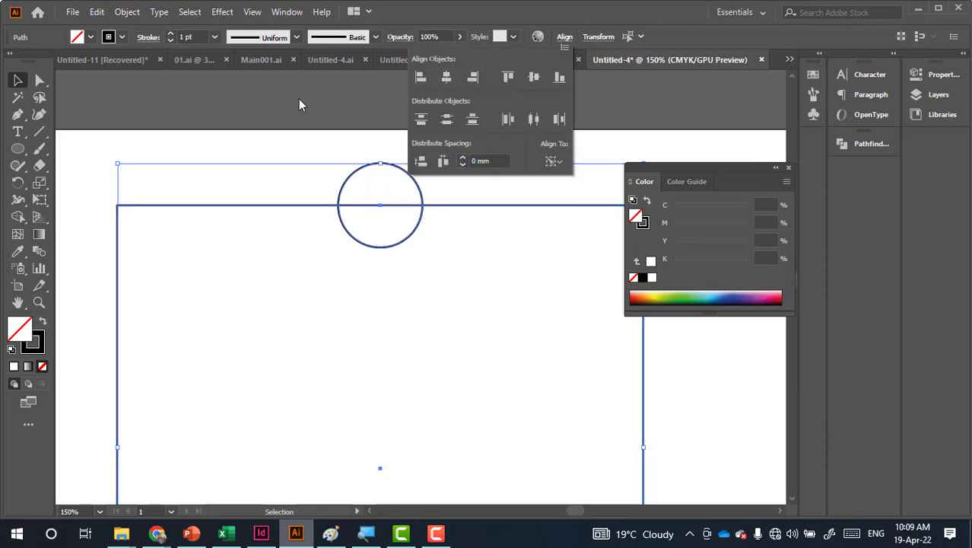
pyautogui.click(298, 99)
# Merge the circle into the square with Shape Builder to form the top thumb notch
pyautogui.click(401, 175)
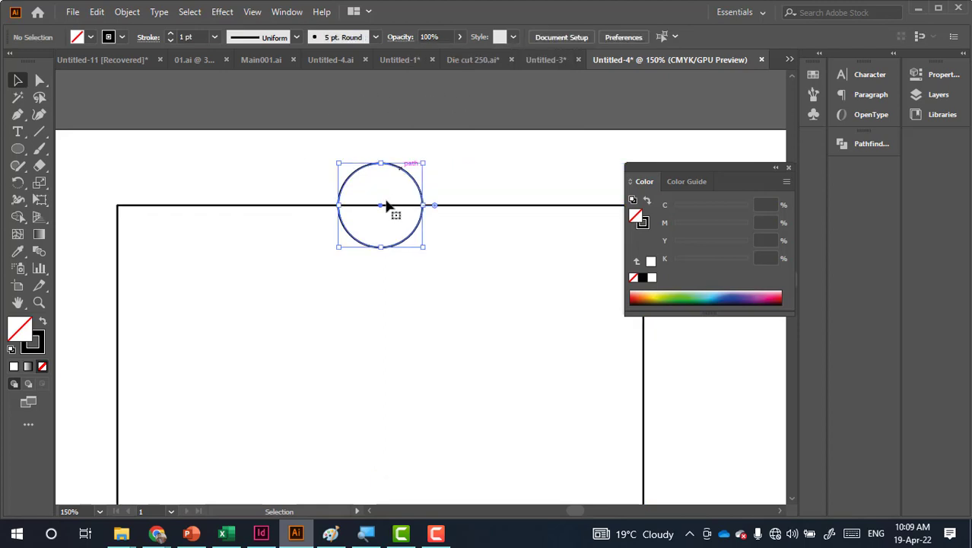
pyautogui.keyDown('shift'); pyautogui.click(360, 275); pyautogui.keyUp('shift')
pyautogui.click(17, 216)
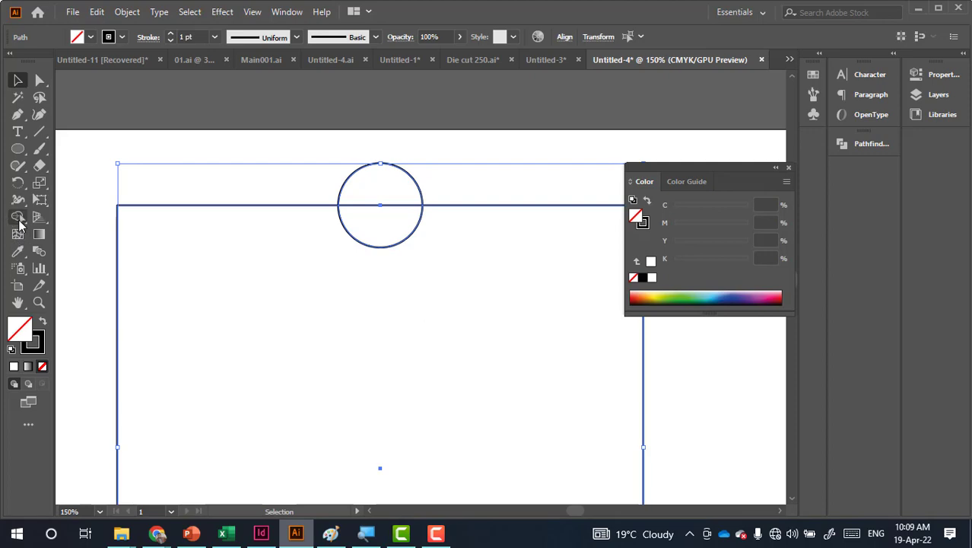
pyautogui.moveTo(365, 183); pyautogui.dragTo(368, 217)
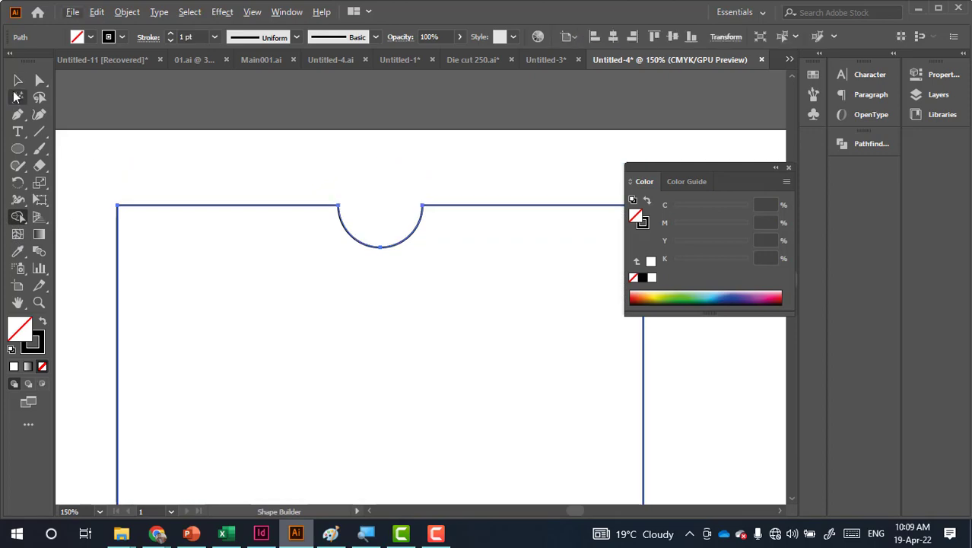
pyautogui.click(18, 80)
pyautogui.click(283, 137)
pyautogui.scroll(-2, 376, 251)
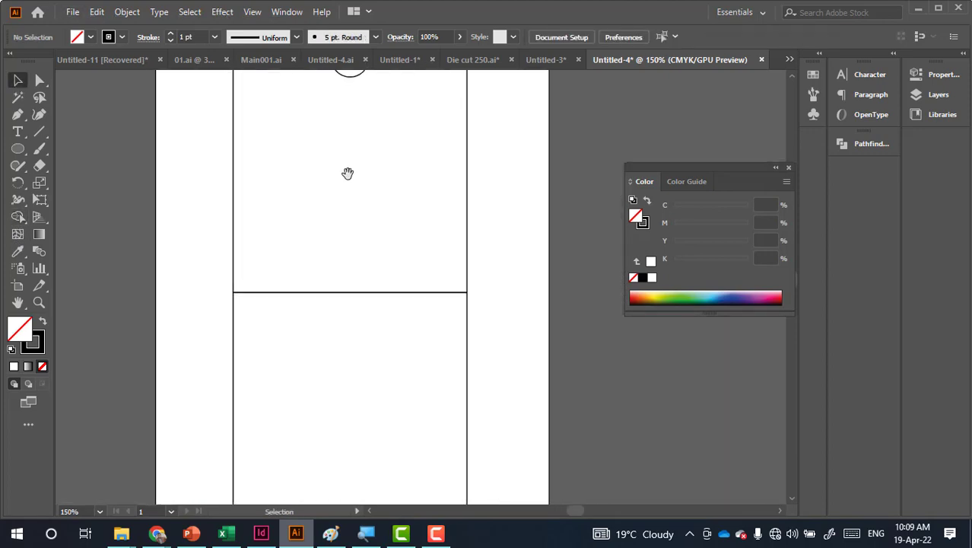
# Draw a small rounded rectangle just above the fold line in the top panel's lower-left
pyautogui.click(17, 149)
pyautogui.rightClick(18, 149)
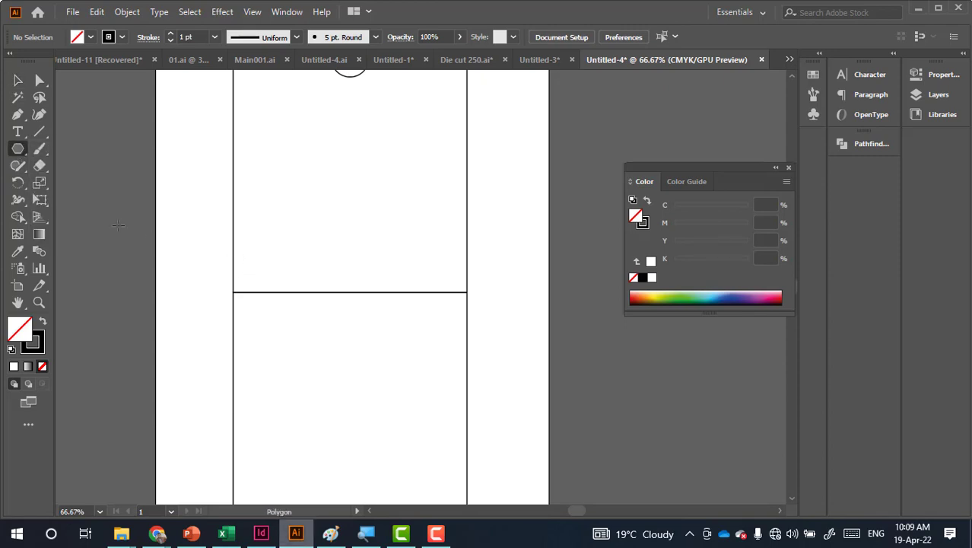
pyautogui.rightClick(17, 149)
pyautogui.click(77, 166)
pyautogui.moveTo(252, 242)
pyautogui.mouseDown()
pyautogui.moveTo(332, 256)
pyautogui.moveTo(349, 279)
pyautogui.mouseUp()
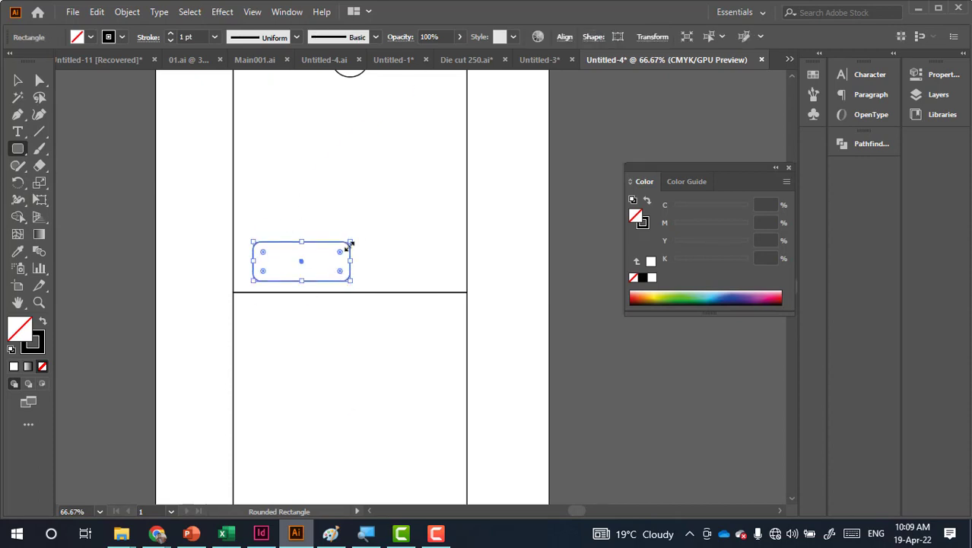
# Nudge the rounded rectangle slightly upward so it sits below the thumb notch
pyautogui.click(17, 80)
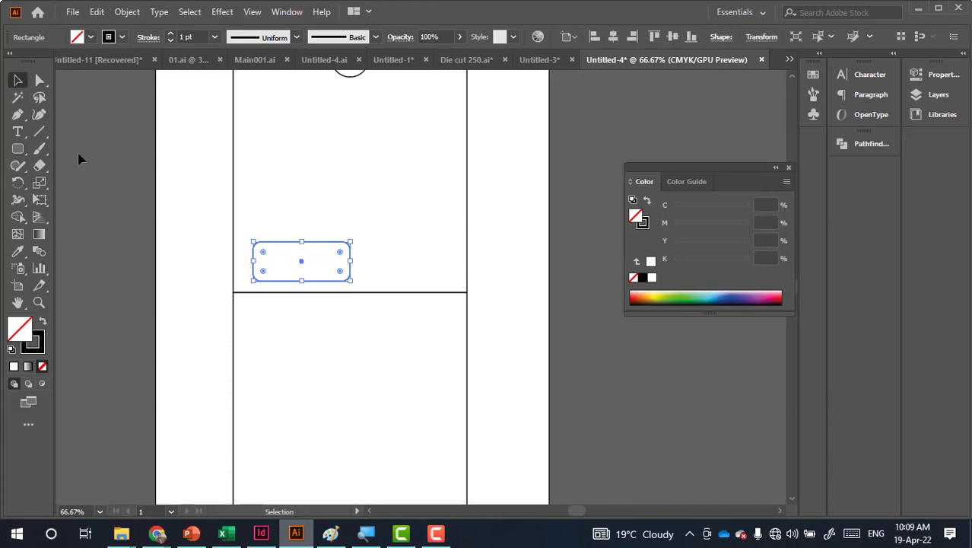
pyautogui.click(260, 258)
pyautogui.click(272, 243)
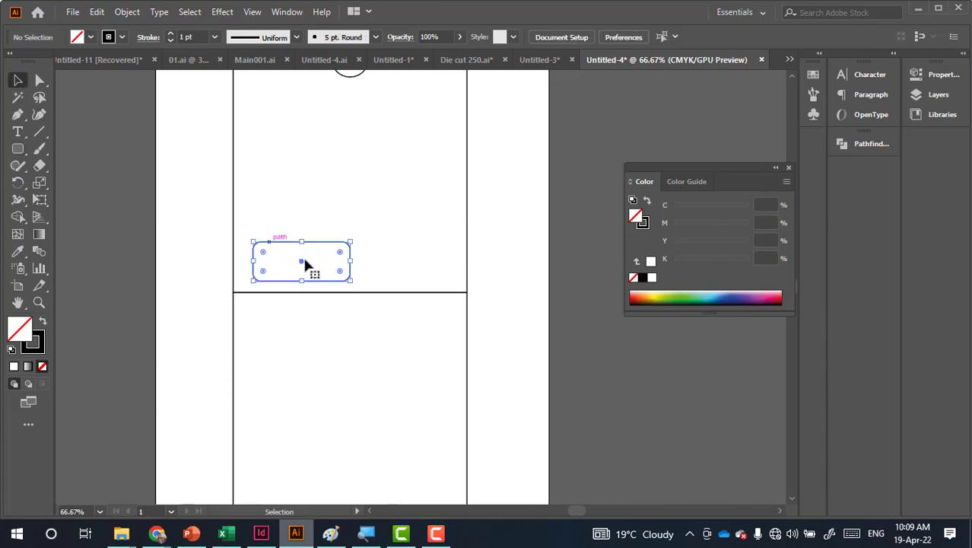
pyautogui.moveTo(295, 267); pyautogui.dragTo(299, 261)
pyautogui.click(202, 260)
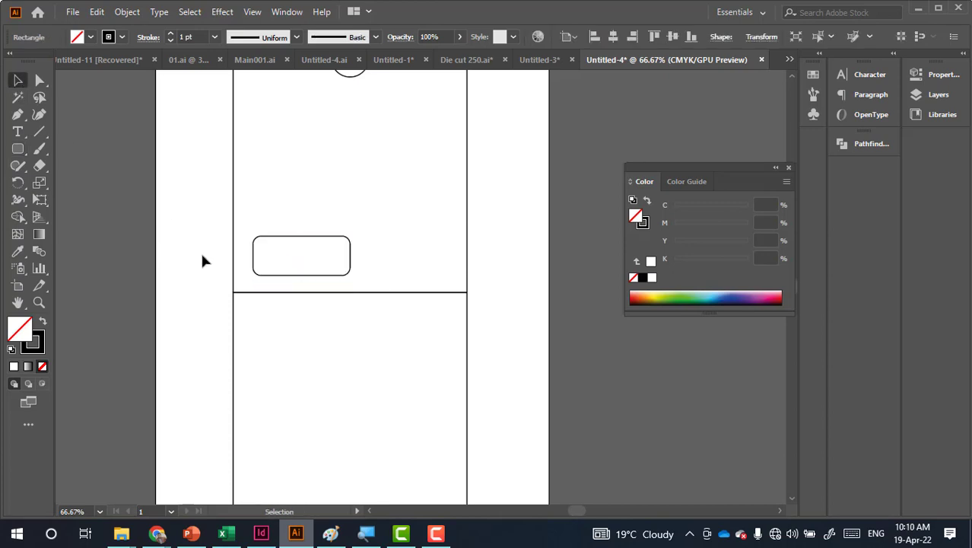
pyautogui.scroll(-2, 302, 302)
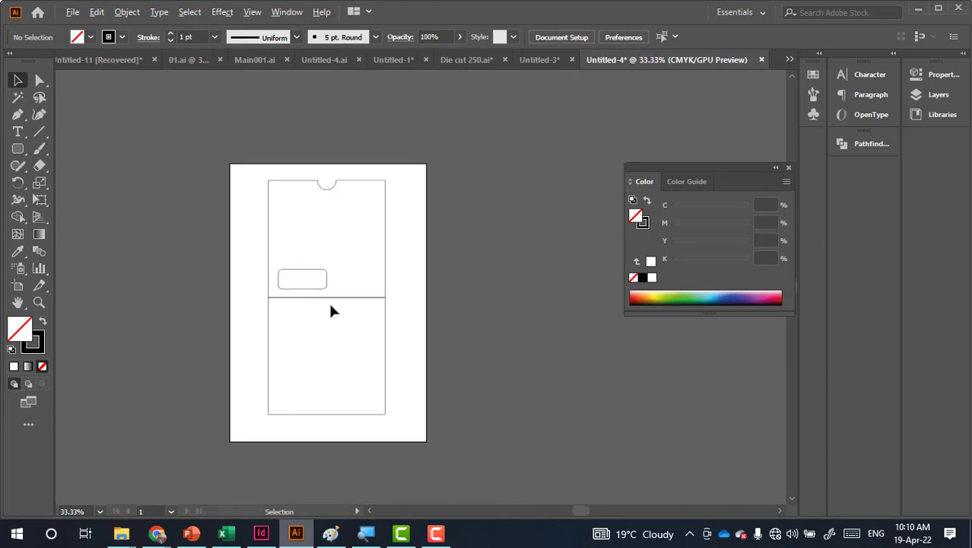
pyautogui.scroll(-1, 331, 310)
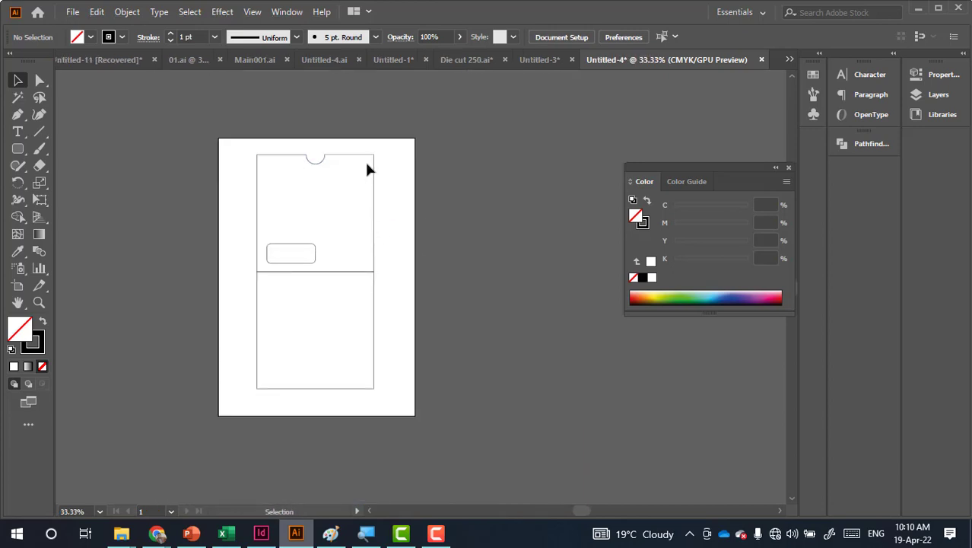
pyautogui.scroll(2, 374, 288)
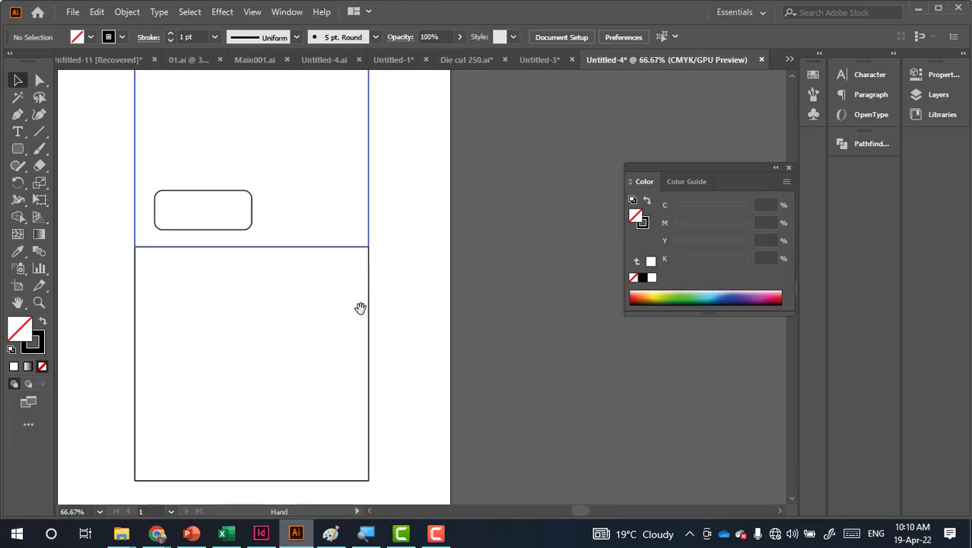
pyautogui.scroll(1, 361, 307)
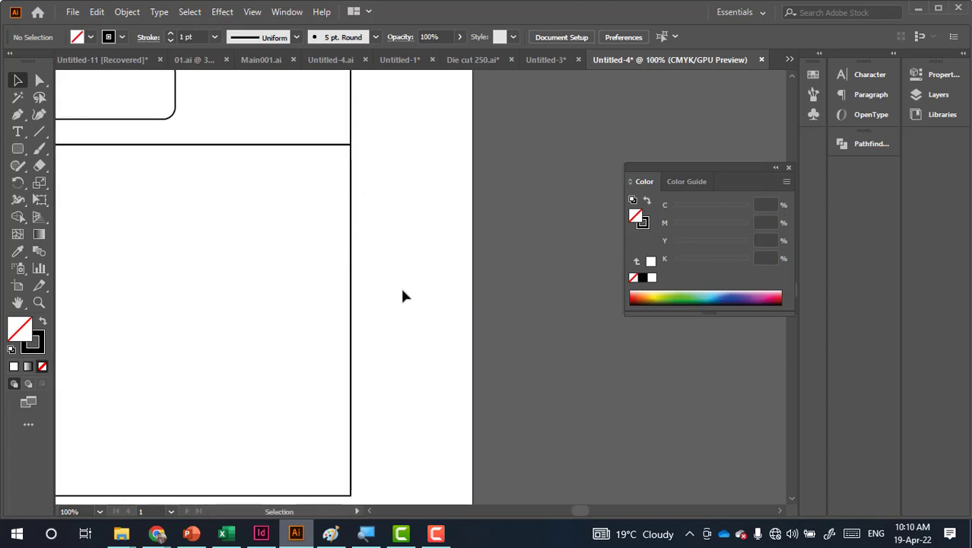
pyautogui.scroll(-1, 397, 286)
pyautogui.scroll(-1, 387, 281)
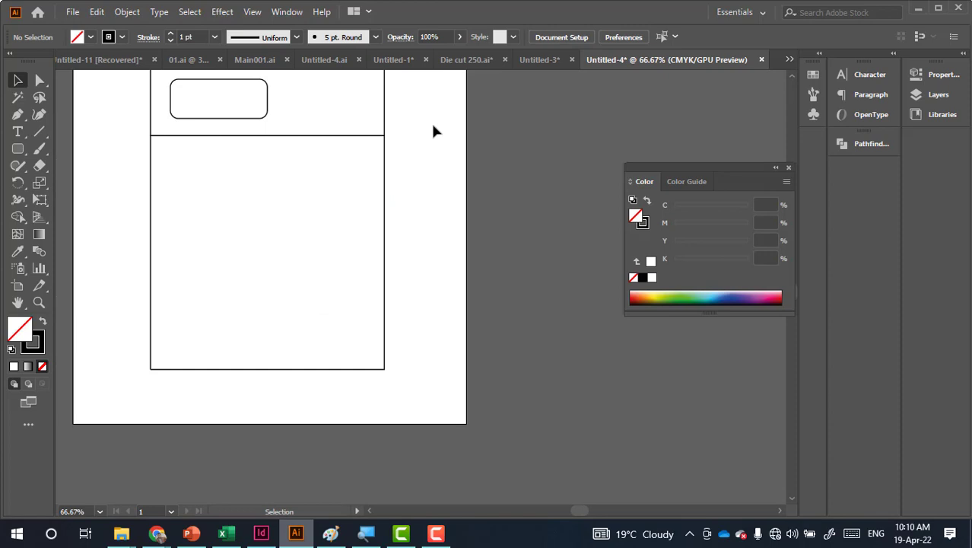
# Duplicate the lower panel rectangle and place the copy beside its right edge
pyautogui.click(17, 149)
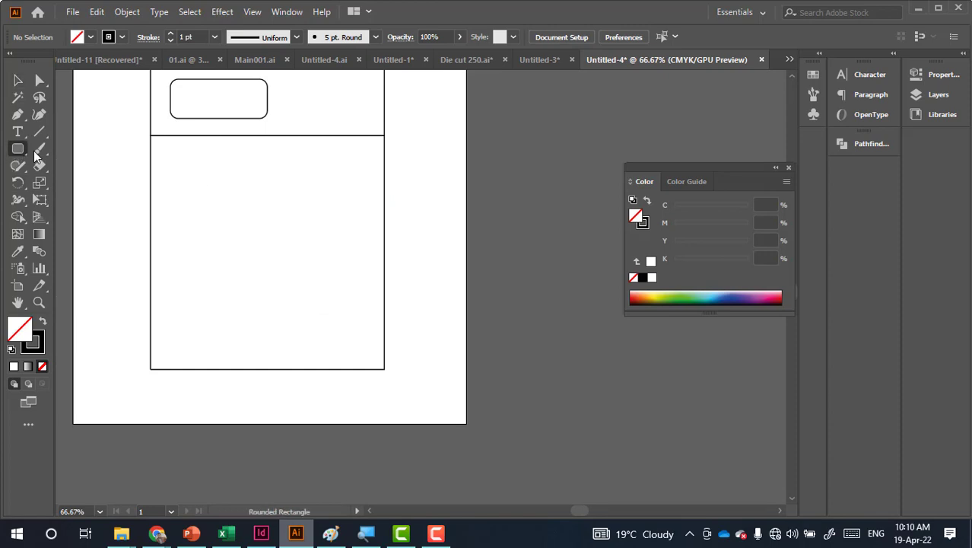
pyautogui.moveTo(18, 149); pyautogui.dragTo(76, 146)
pyautogui.click(18, 81)
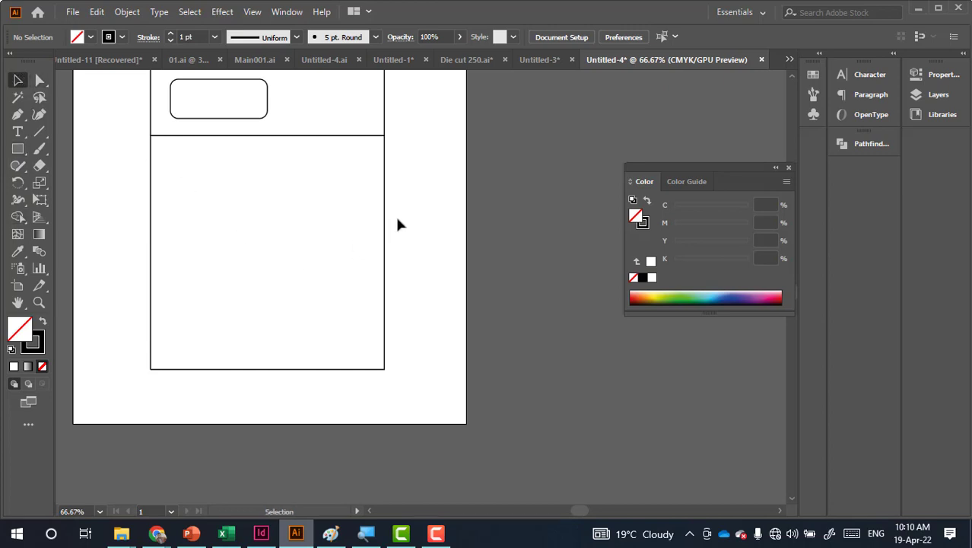
pyautogui.moveTo(397, 222); pyautogui.dragTo(357, 245)
pyautogui.moveTo(265, 254); pyautogui.dragTo(492, 250)
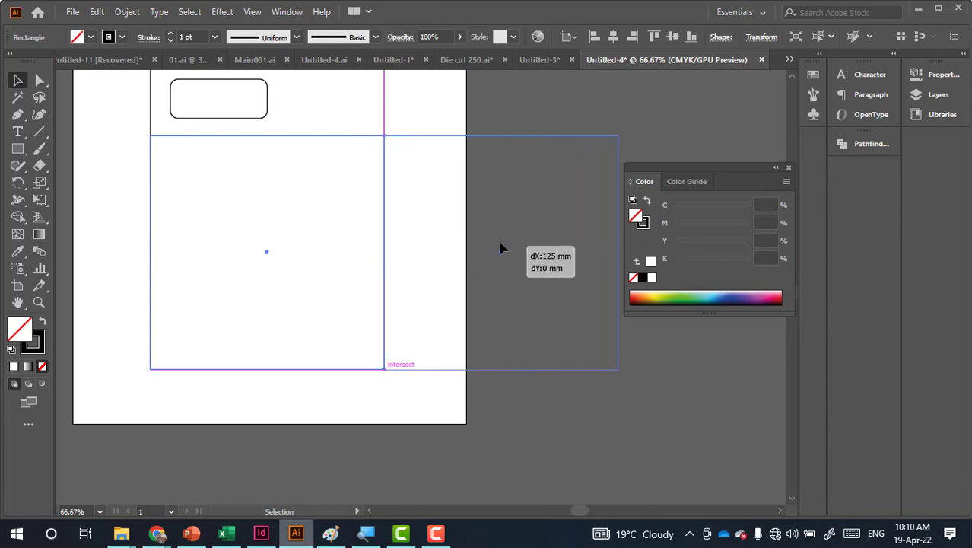
pyautogui.moveTo(492, 249); pyautogui.dragTo(499, 252)
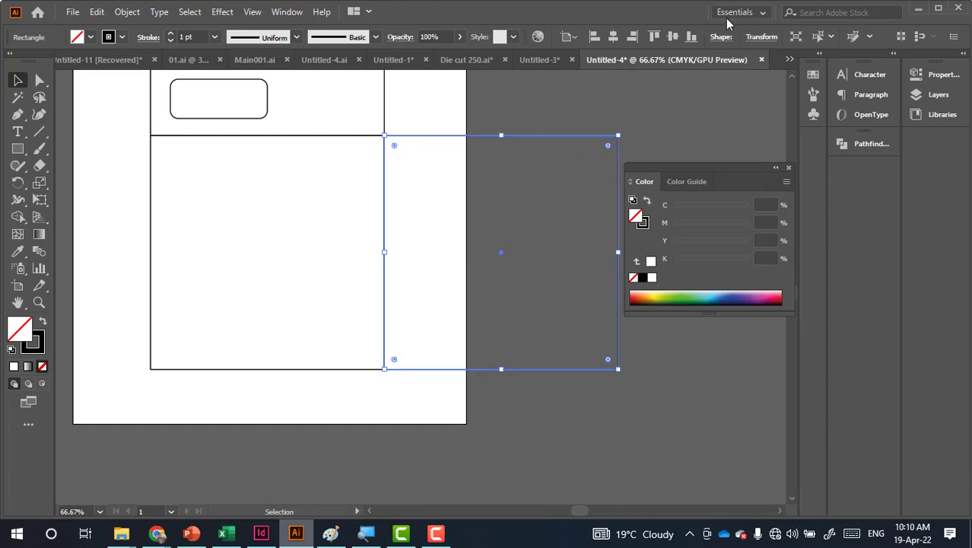
# Bring up the Transform panel and move it clear of the artwork
pyautogui.click(761, 36)
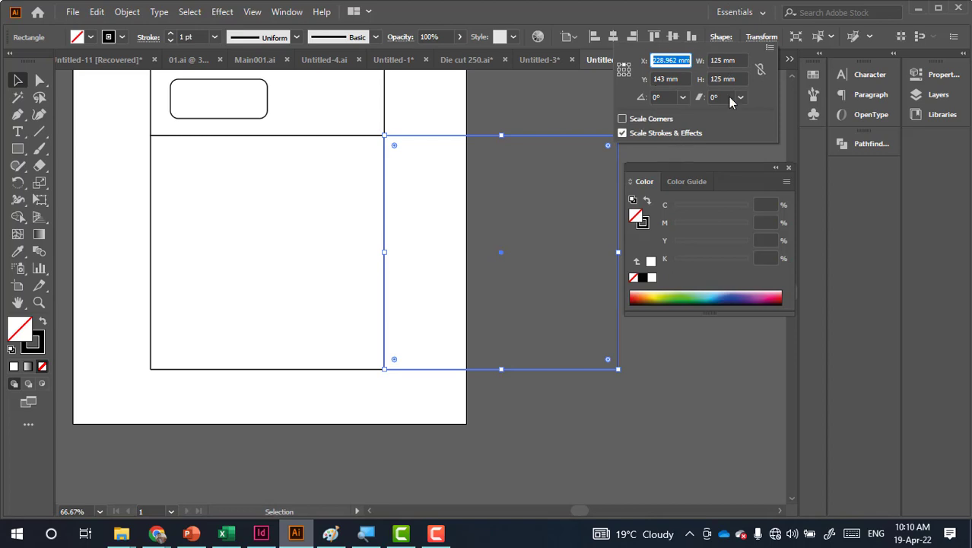
pyautogui.click(288, 12)
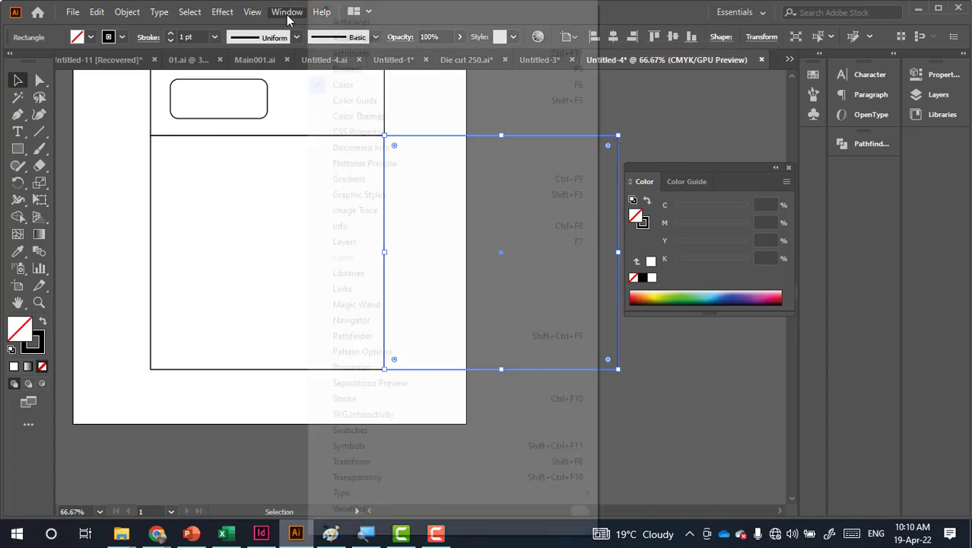
pyautogui.click(358, 461)
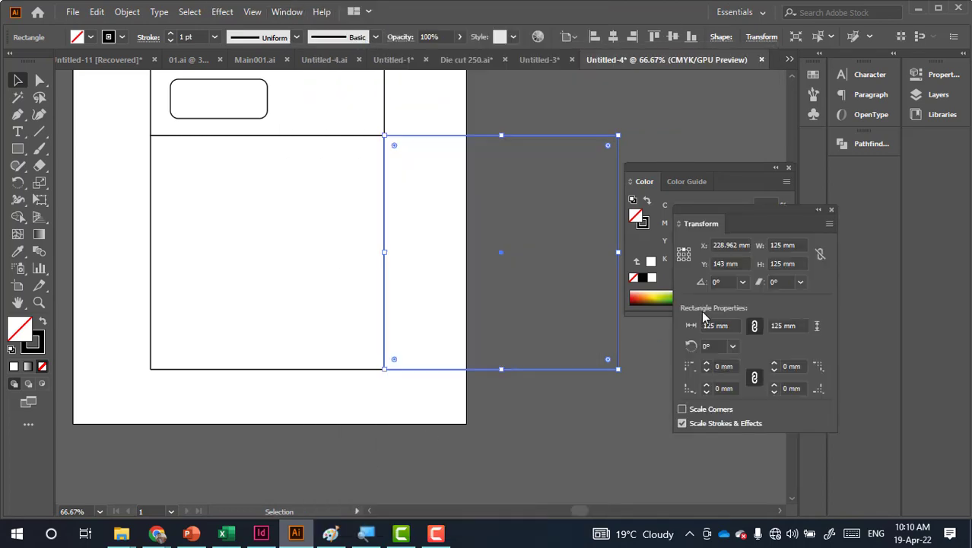
pyautogui.click(788, 167)
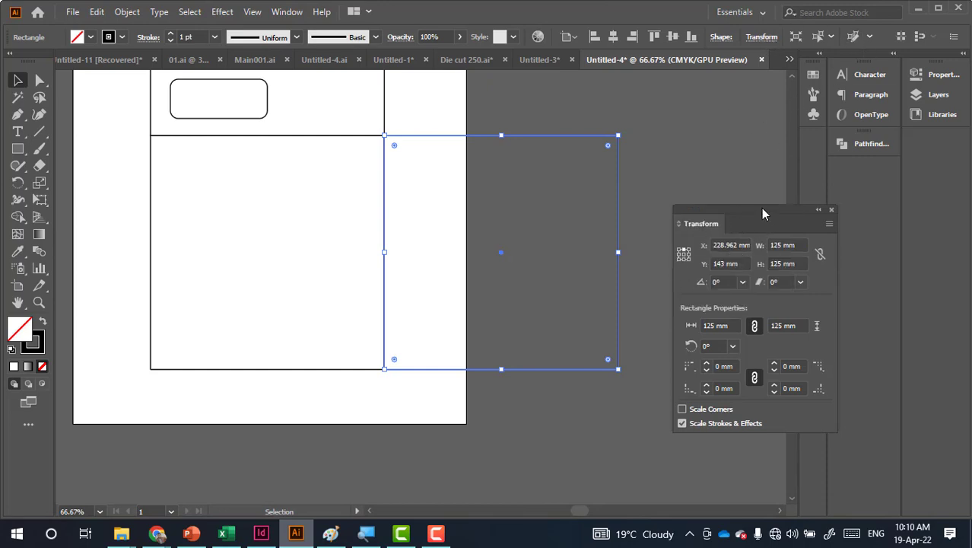
pyautogui.moveTo(763, 214); pyautogui.dragTo(713, 147)
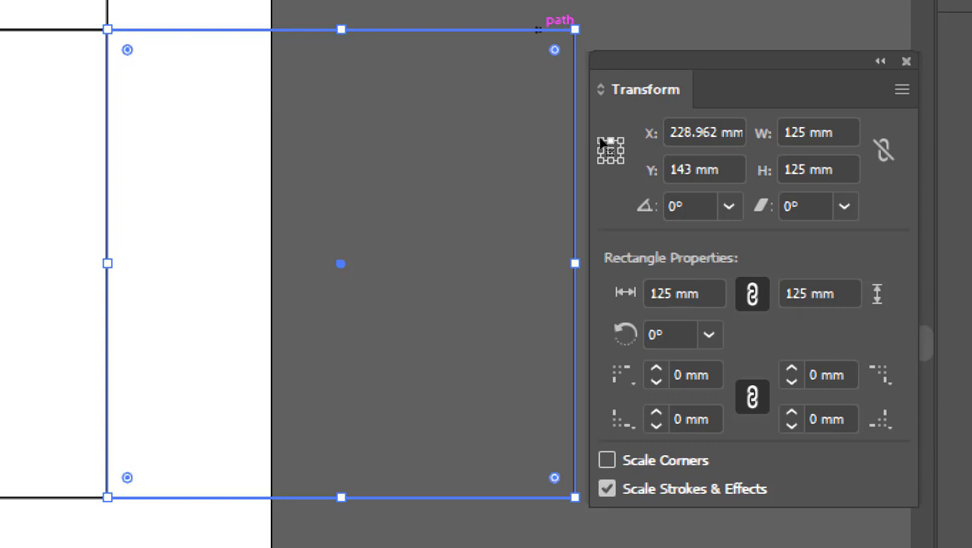
# Set the copy's width to 7 mm and reduce its height by 10 mm
pyautogui.press('Tab')
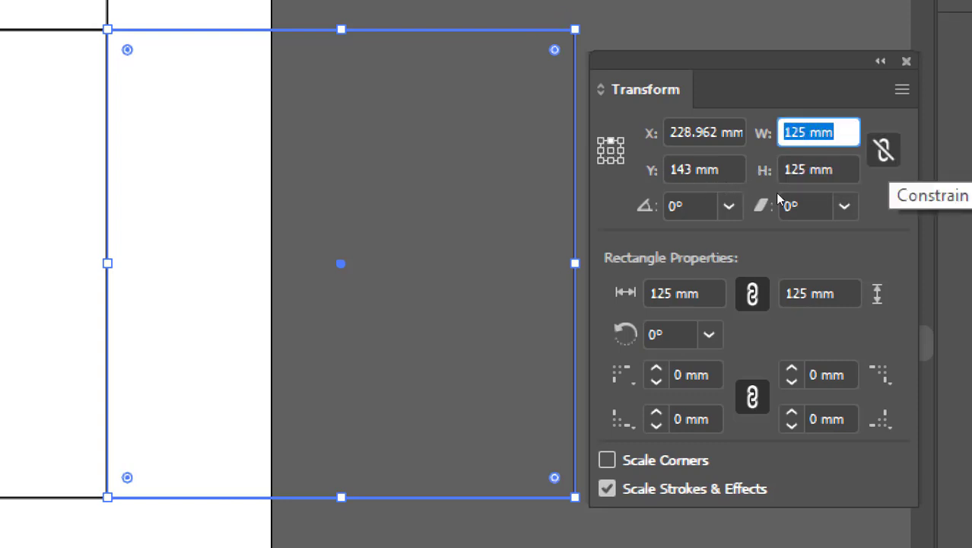
pyautogui.write('7')
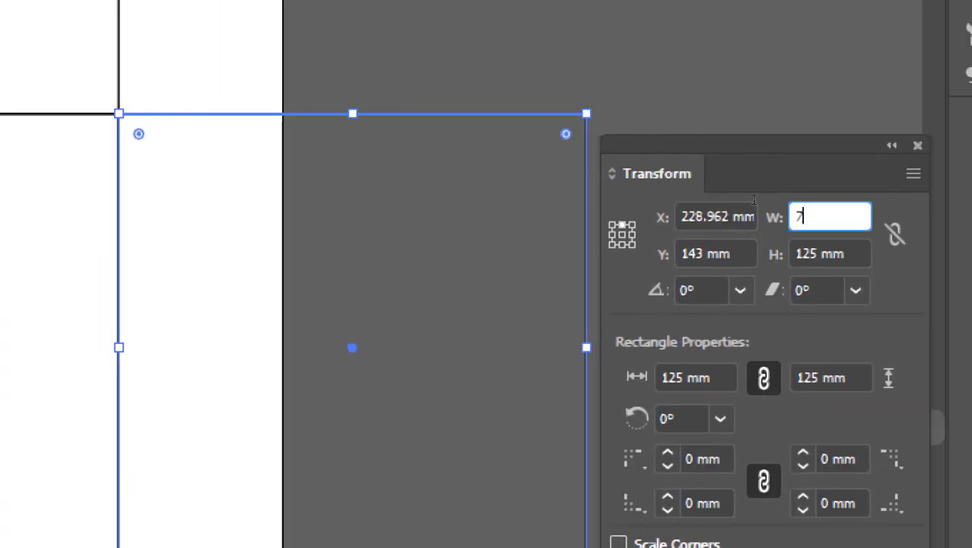
pyautogui.press('Tab')
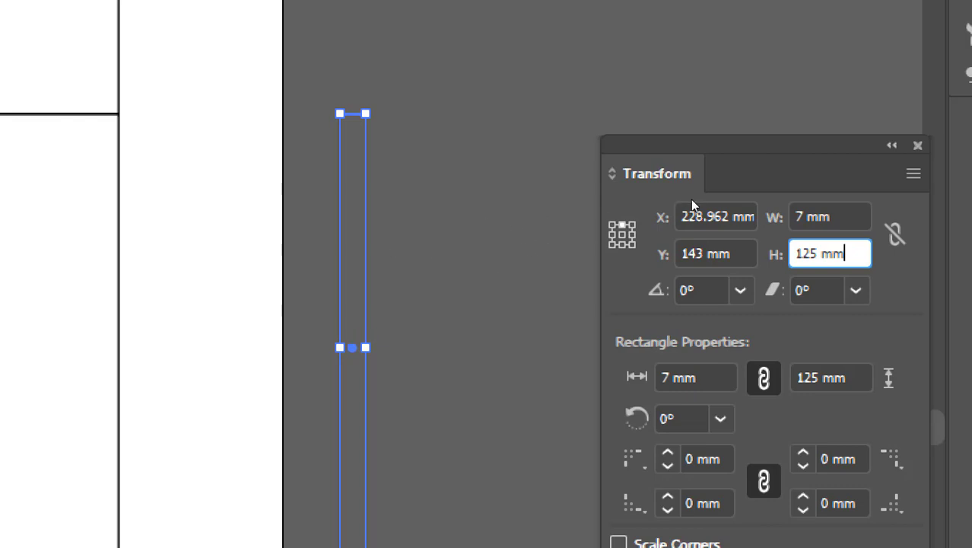
pyautogui.click(580, 217)
pyautogui.write('125')
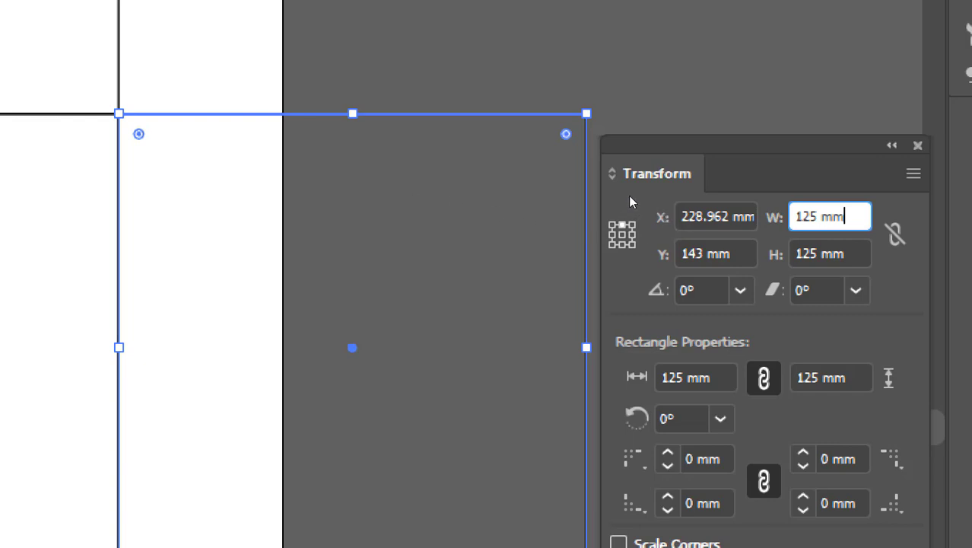
pyautogui.click(612, 234)
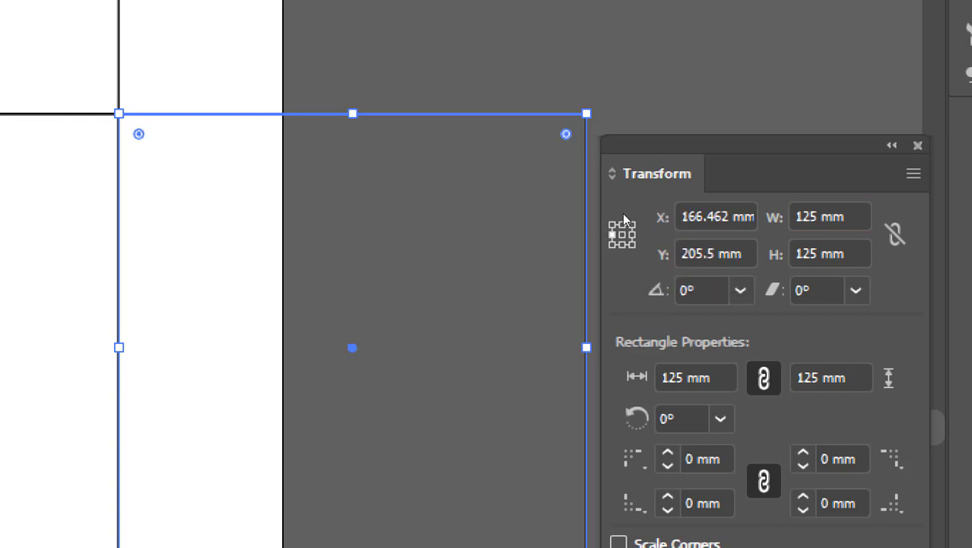
pyautogui.click(820, 216)
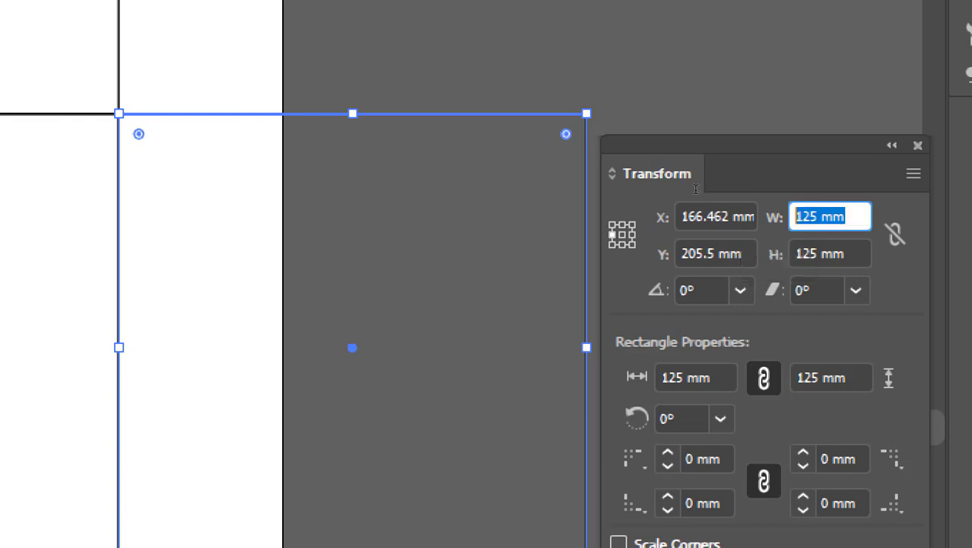
pyautogui.write('7')
pyautogui.press('Tab')
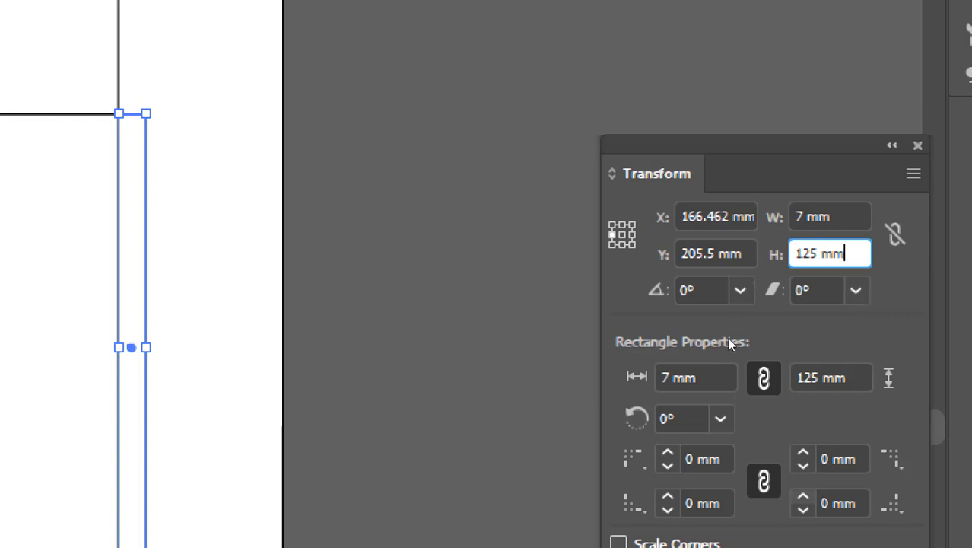
pyautogui.write('-10')
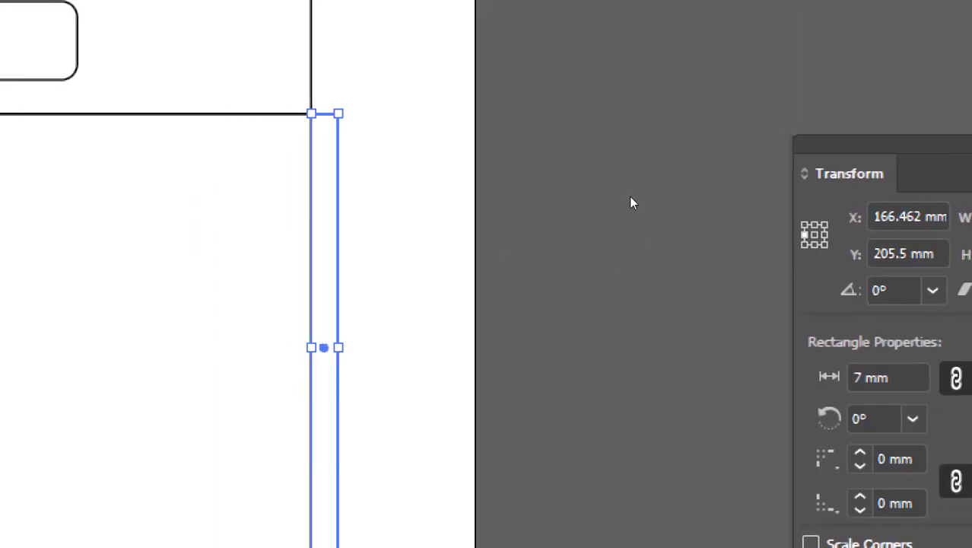
pyautogui.hotkey('shift', 'Tab')
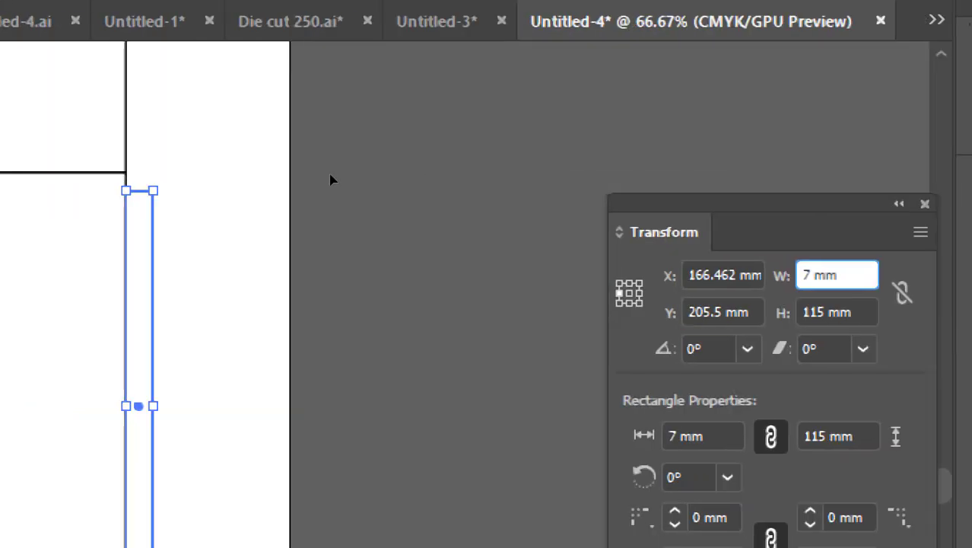
# Using the centre reference point, shorten the strip to 115 mm tall
pyautogui.hotkey('ctrl', 'h')
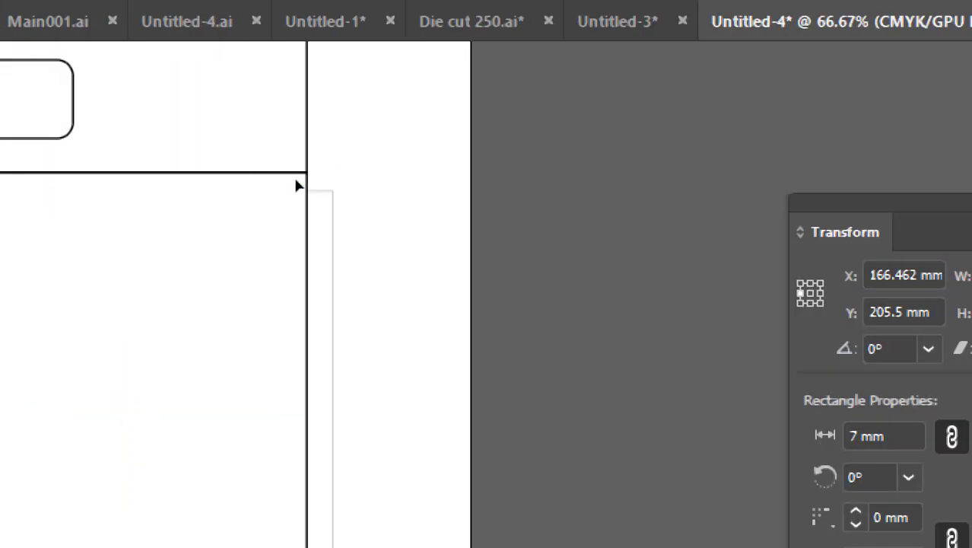
pyautogui.hotkey('ctrl', 'h')
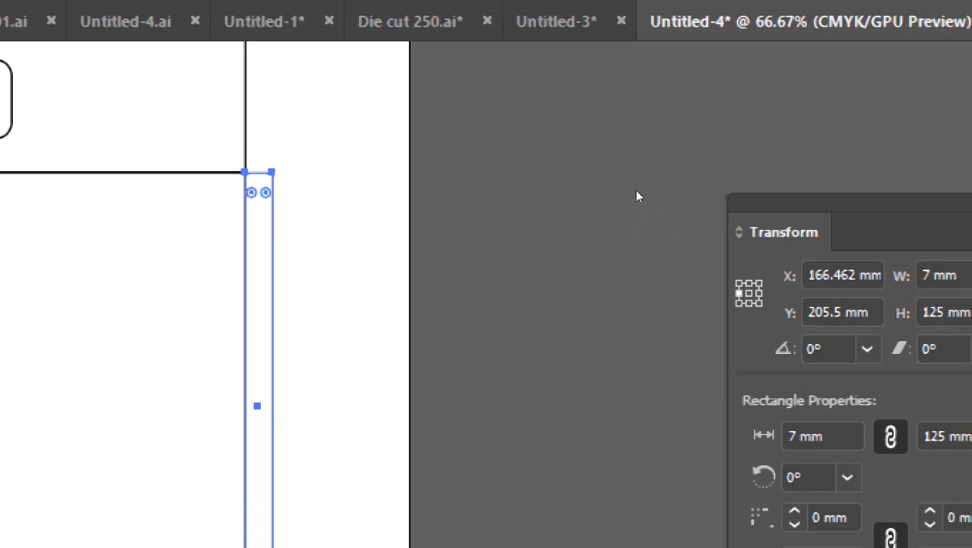
pyautogui.press('v')
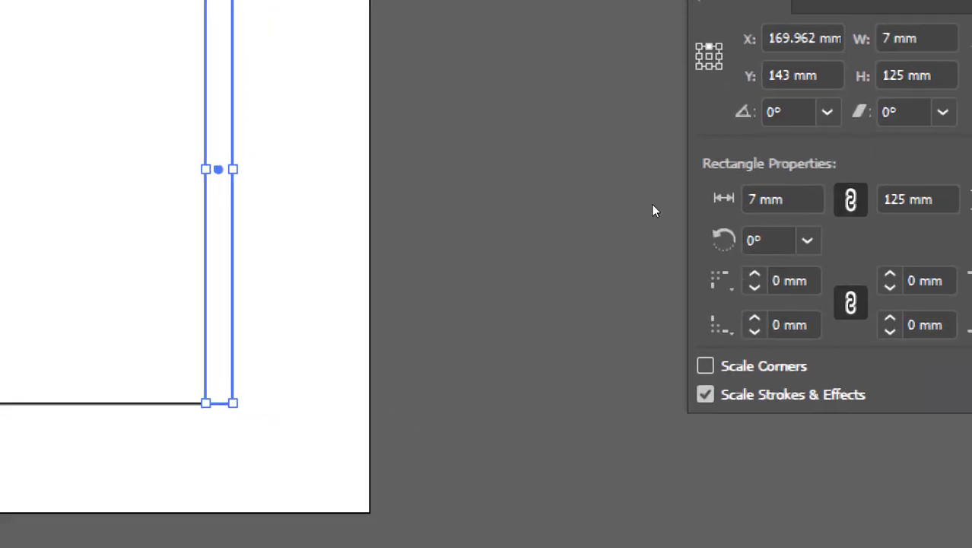
pyautogui.click(708, 55)
pyautogui.click(708, 66)
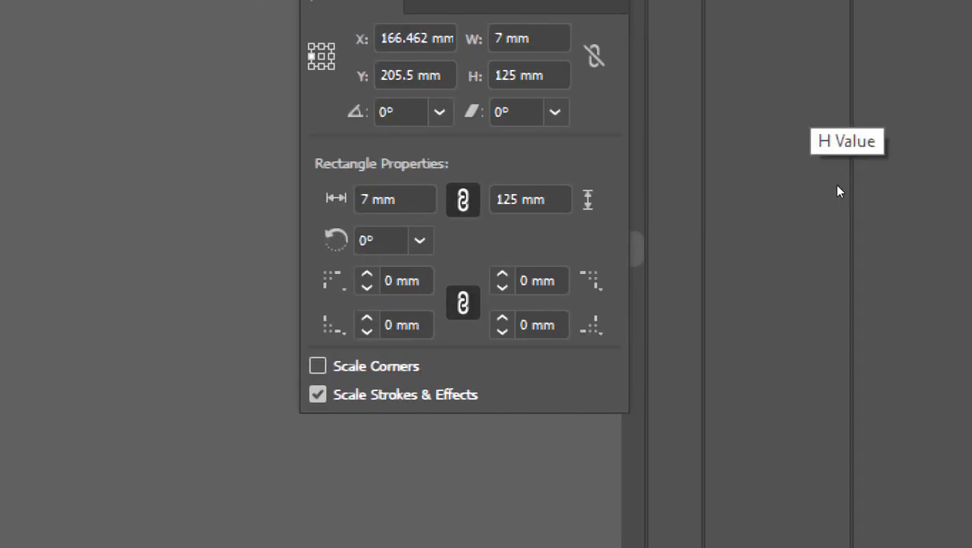
pyautogui.click(528, 85)
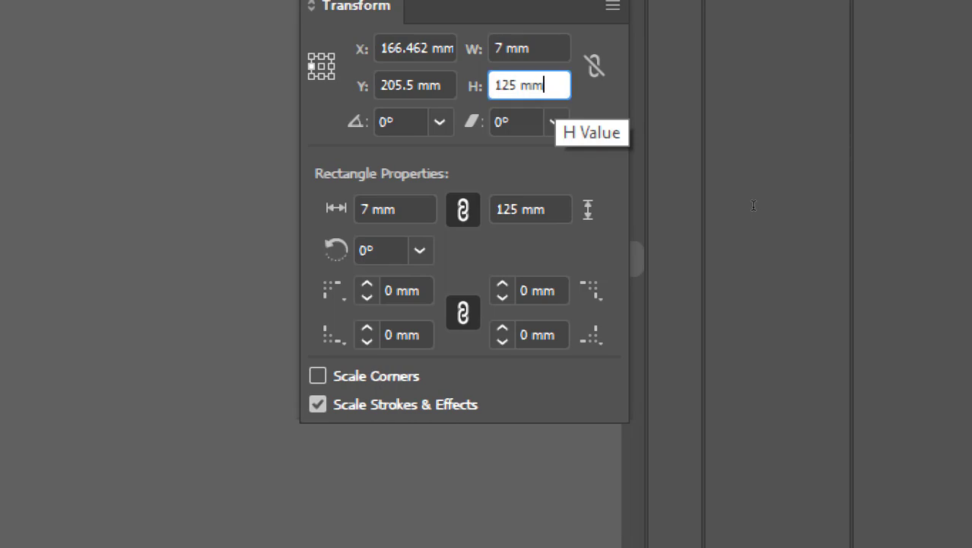
pyautogui.write('-103')
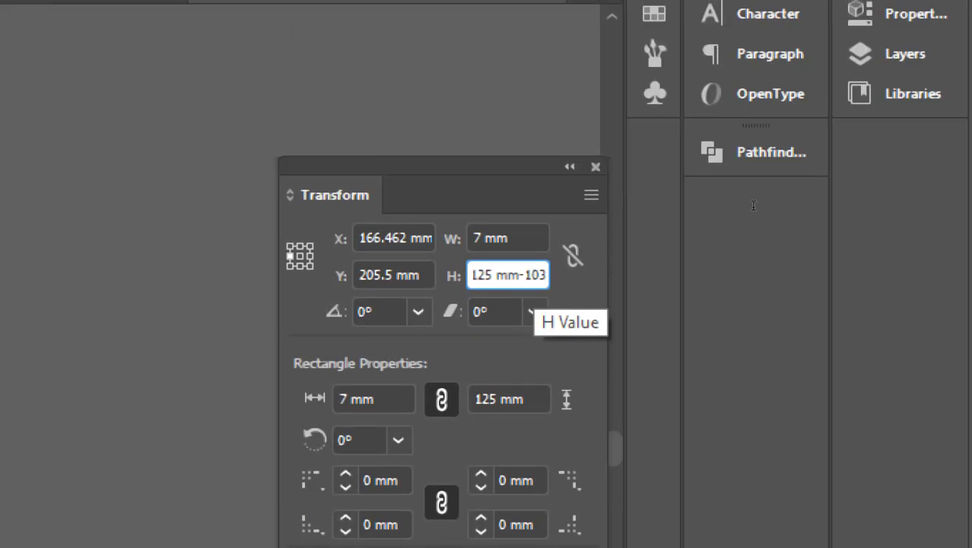
pyautogui.press('Return')
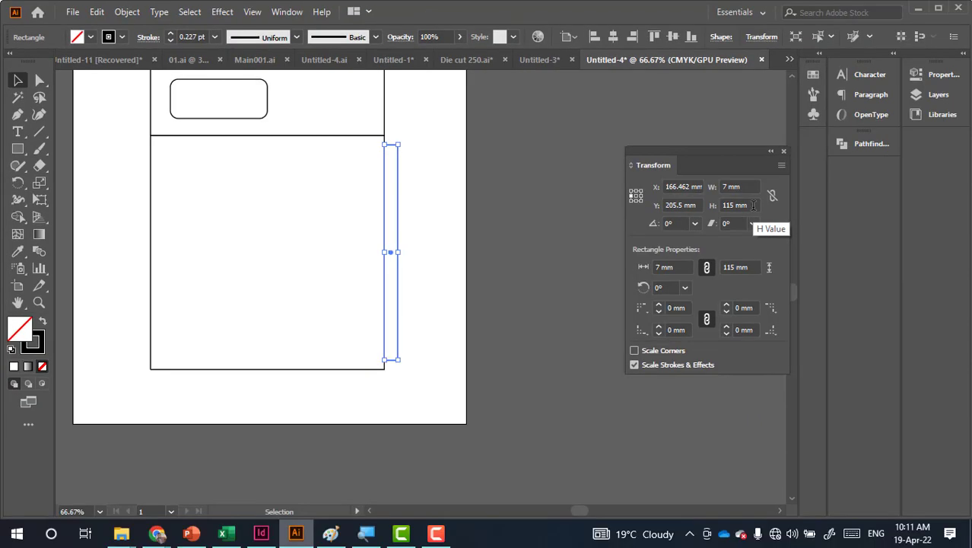
# Turn off Scale Strokes & Effects in the General preferences
pyautogui.click(473, 232)
pyautogui.scroll(2, 433, 182)
pyautogui.scroll(1, 423, 191)
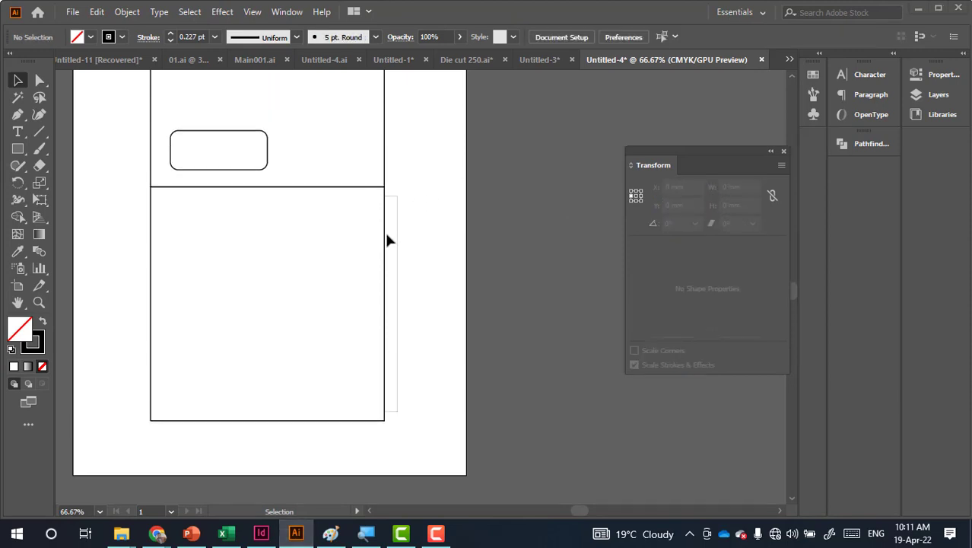
pyautogui.press('super')
pyautogui.press('super')
pyautogui.hotkey('ctrl', '+')
pyautogui.hotkey('ctrl', '+')
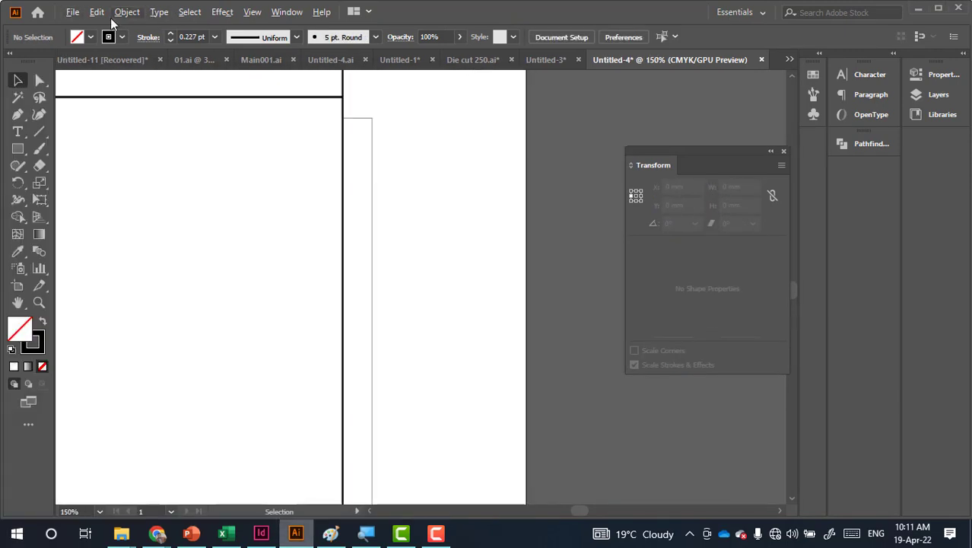
pyautogui.click(98, 13)
pyautogui.moveTo(131, 464)
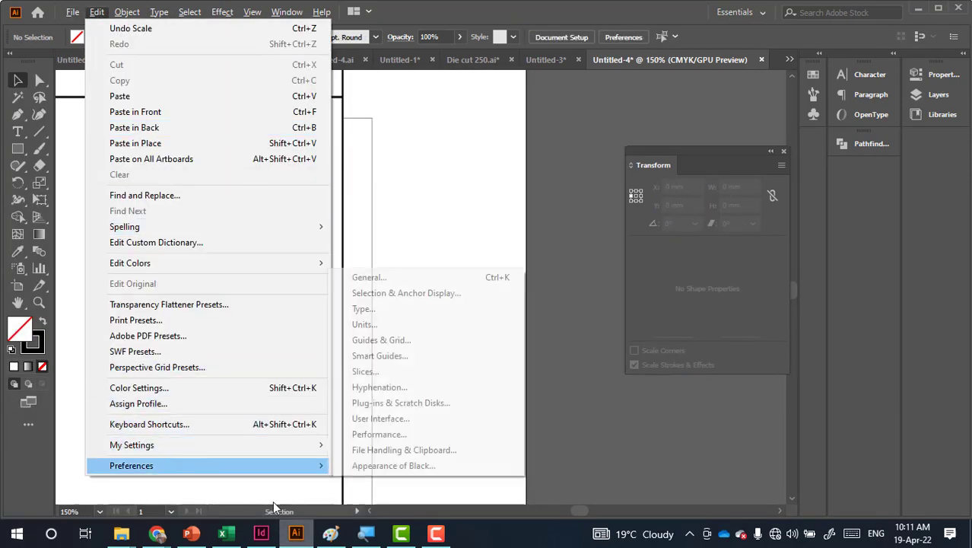
pyautogui.click(402, 281)
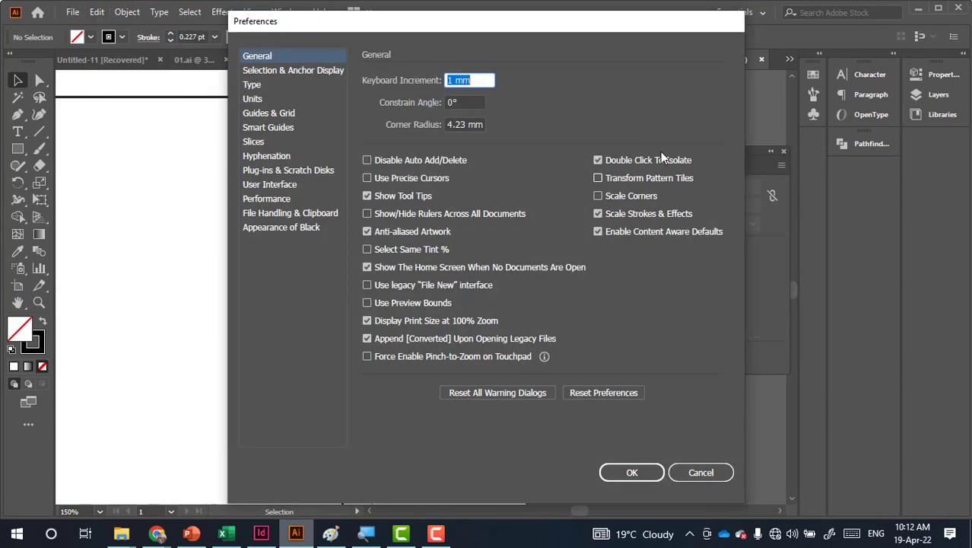
pyautogui.click(629, 213)
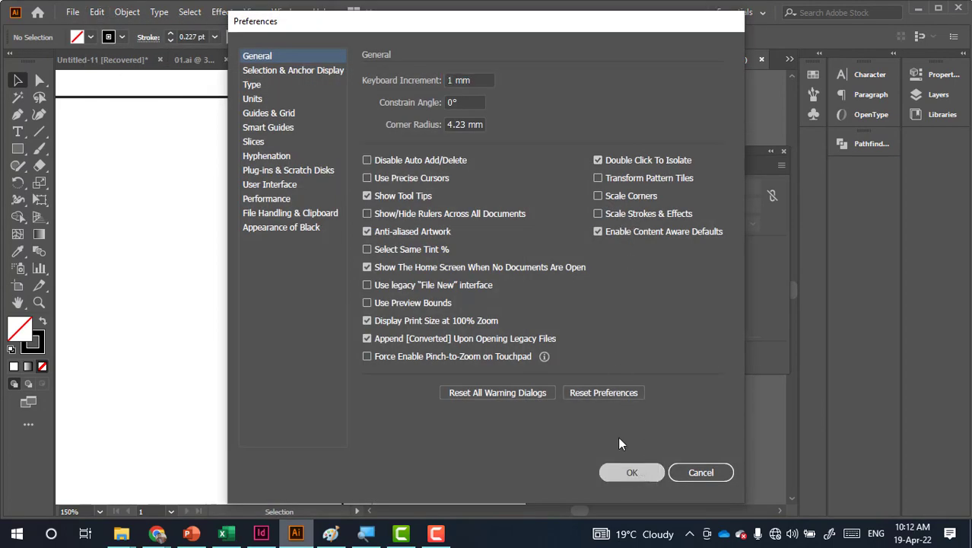
pyautogui.click(630, 471)
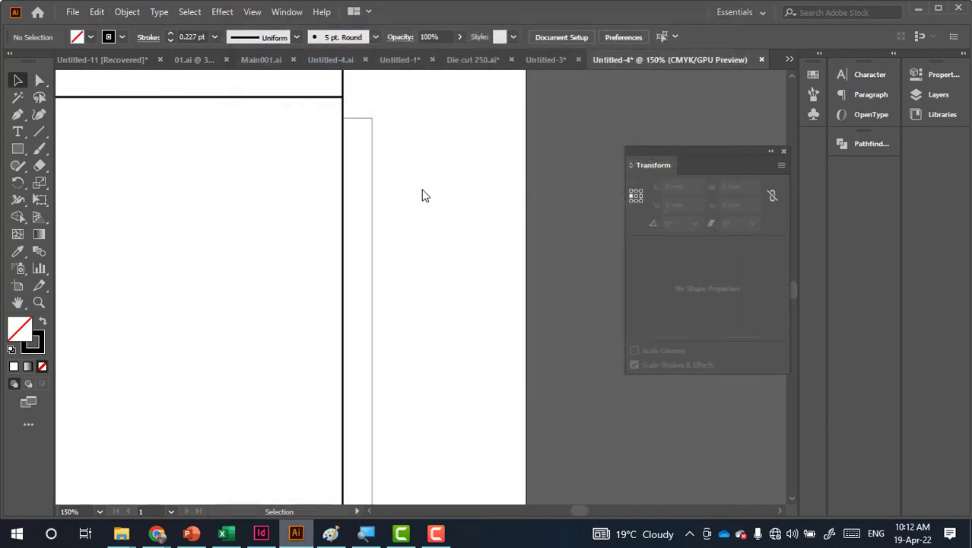
# Copy the panel line's black 1 pt stroke onto the narrow side strip with the Eyedropper
pyautogui.click(358, 228)
pyautogui.press('i')
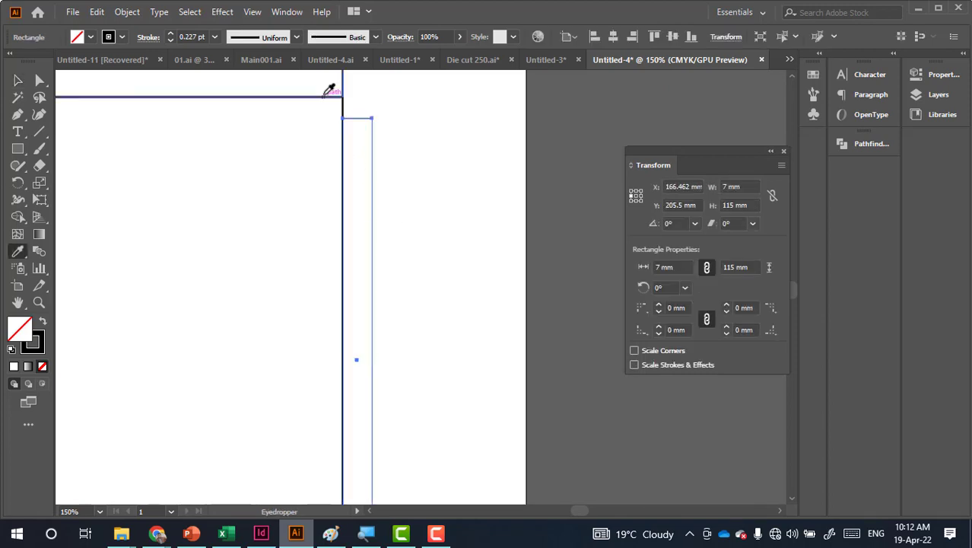
pyautogui.click(327, 97)
pyautogui.click(15, 83)
pyautogui.click(479, 150)
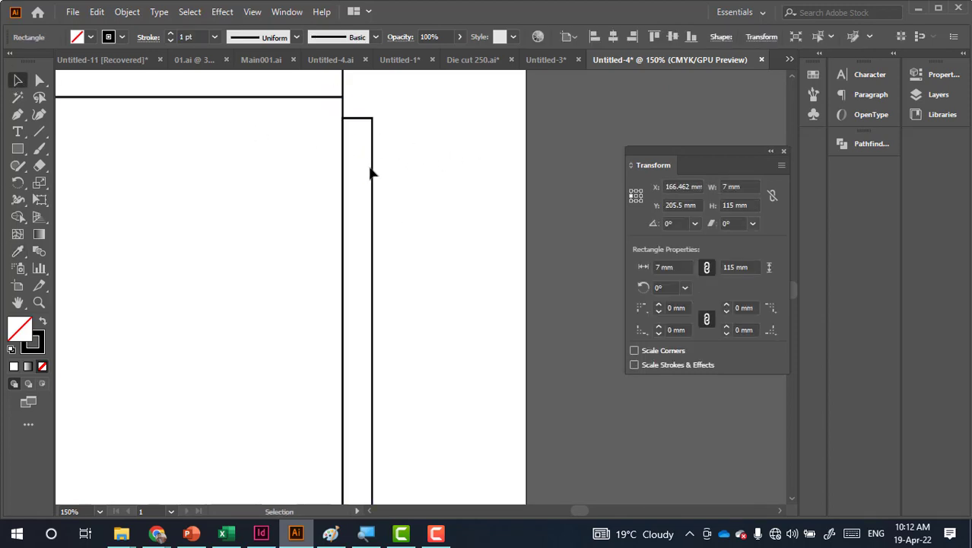
pyautogui.scroll(-2, 456, 197)
pyautogui.scroll(2, 415, 171)
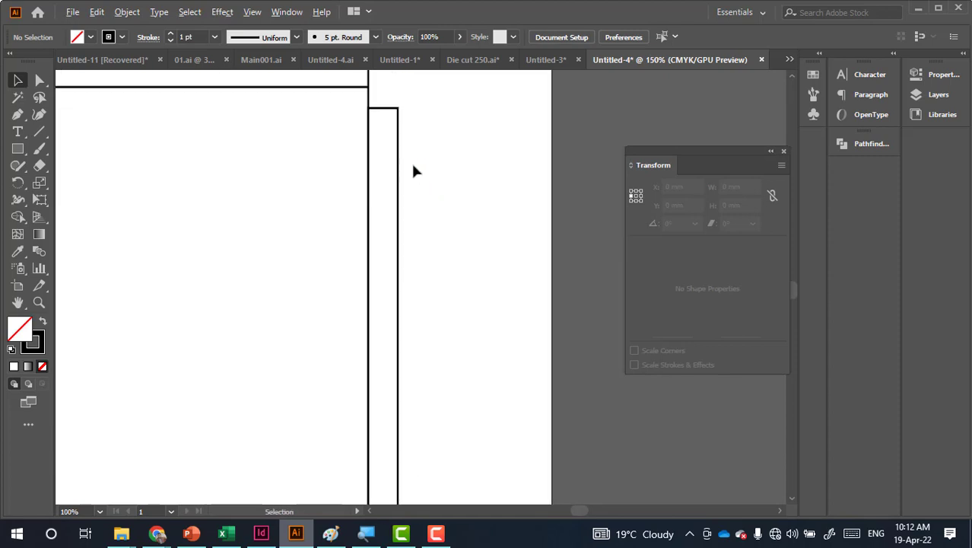
pyautogui.click(39, 80)
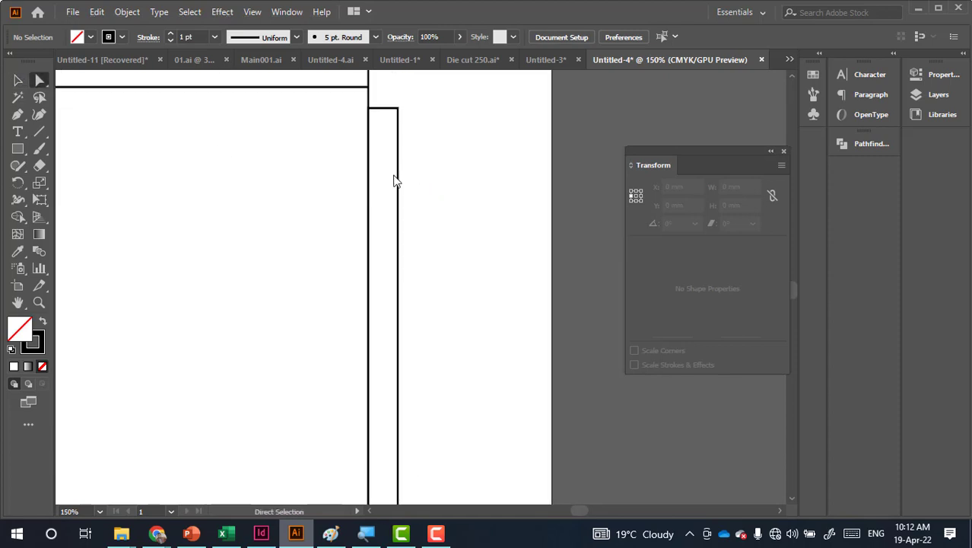
# Give the strip's right-hand corner anchors a 5 mm corner radius
pyautogui.moveTo(451, 99)
pyautogui.mouseDown()
pyautogui.moveTo(388, 469)
pyautogui.moveTo(392, 453)
pyautogui.mouseUp()
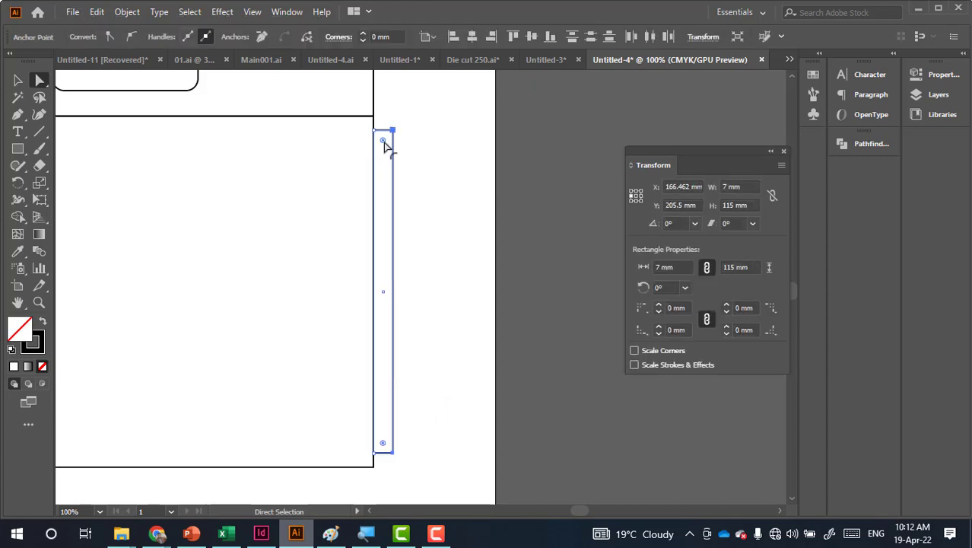
pyautogui.click(379, 36)
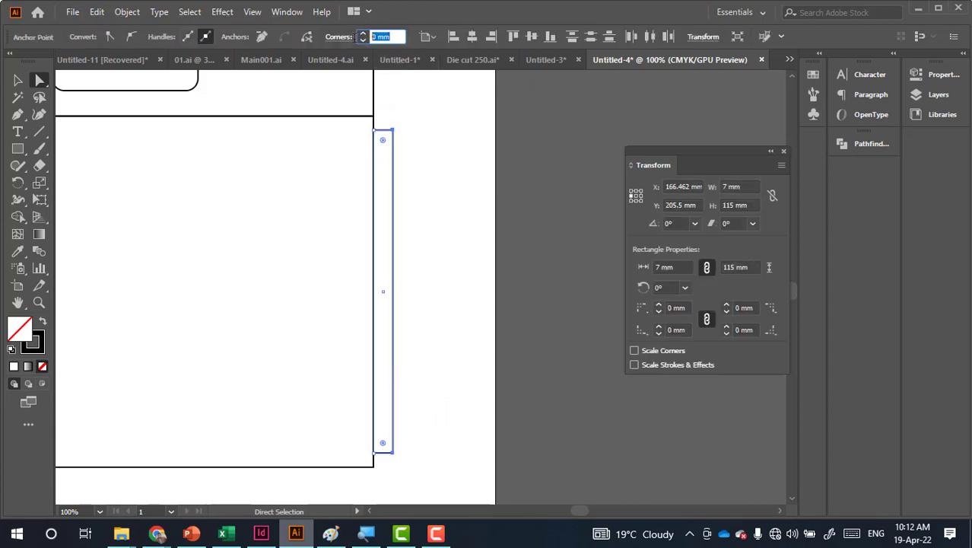
pyautogui.write('5')
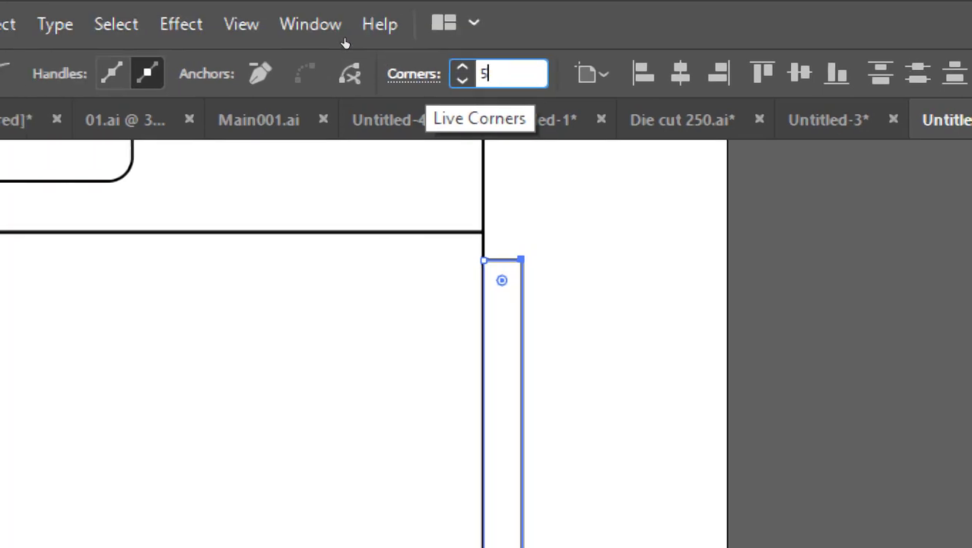
pyautogui.press('Return')
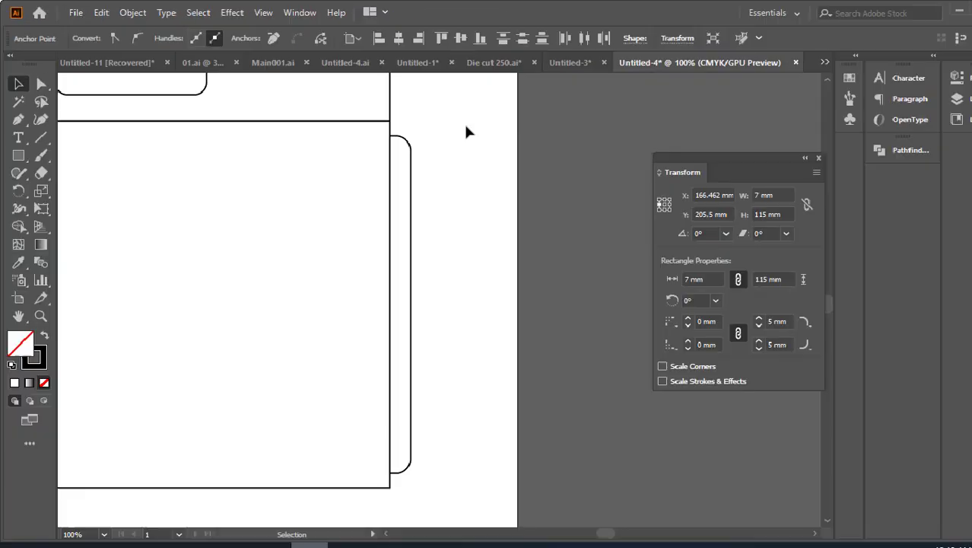
pyautogui.click(463, 122)
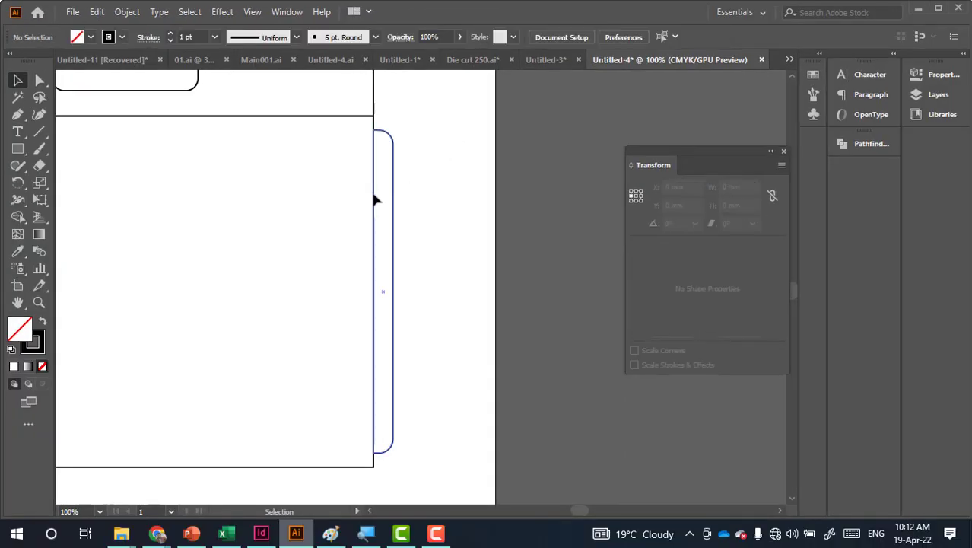
pyautogui.scroll(-1, 375, 199)
pyautogui.hscroll(-1, 338, 193)
pyautogui.hscroll(-1, 339, 195)
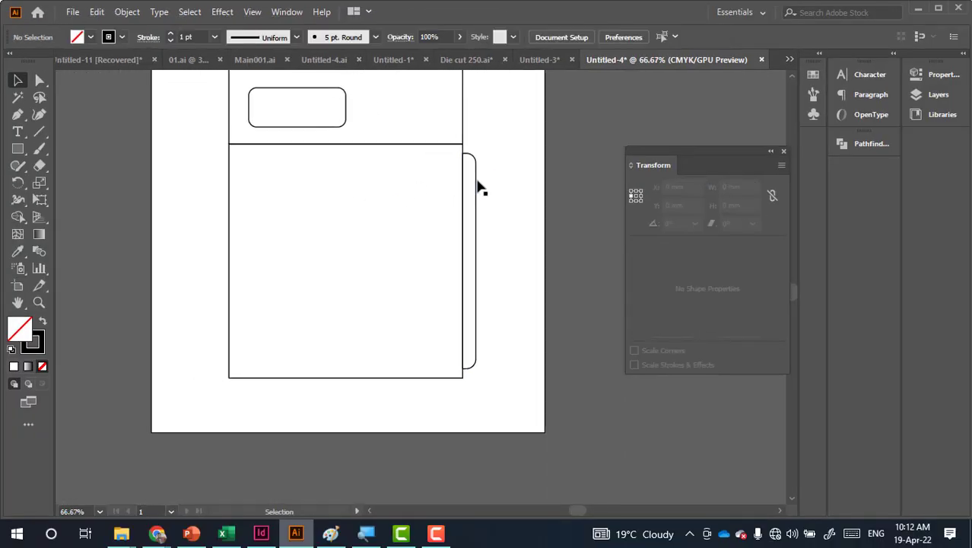
pyautogui.rightClick(478, 184)
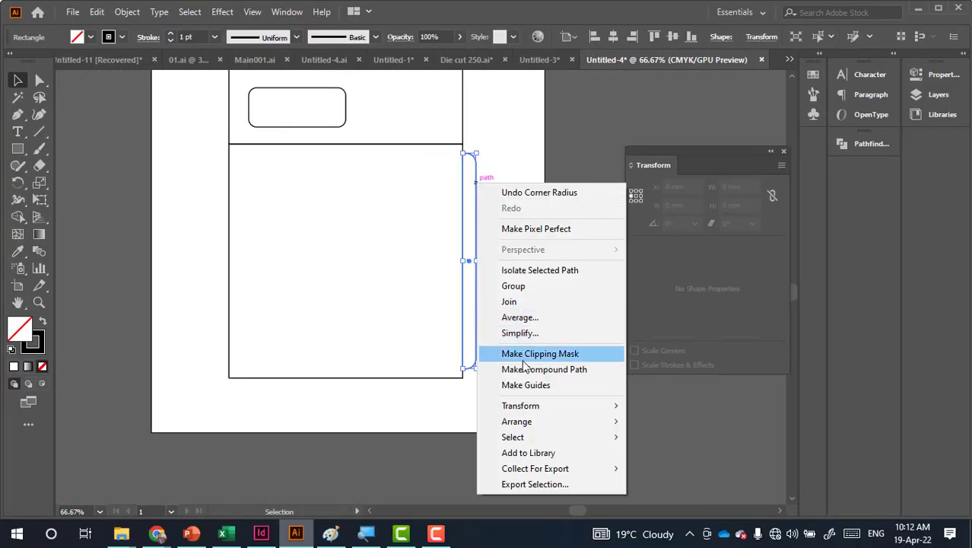
pyautogui.moveTo(521, 405)
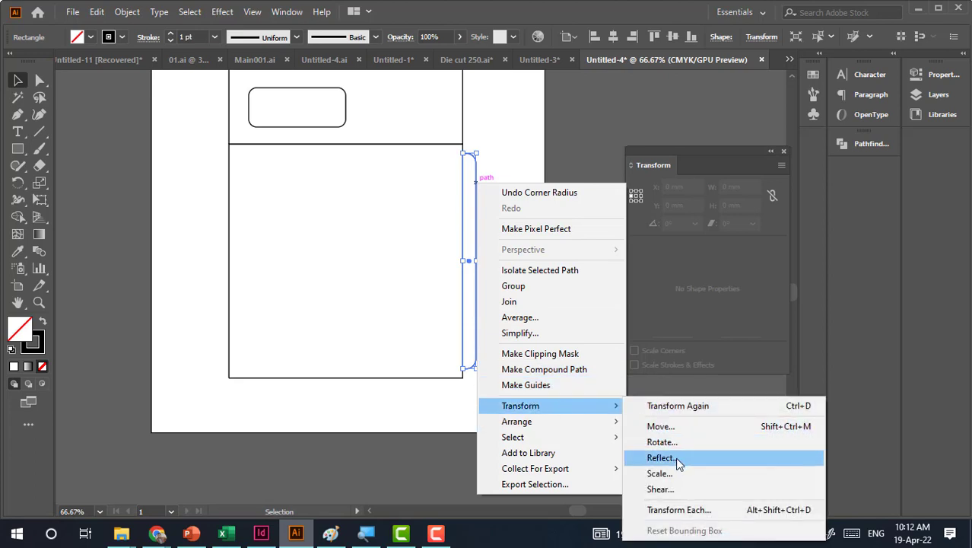
pyautogui.click(680, 459)
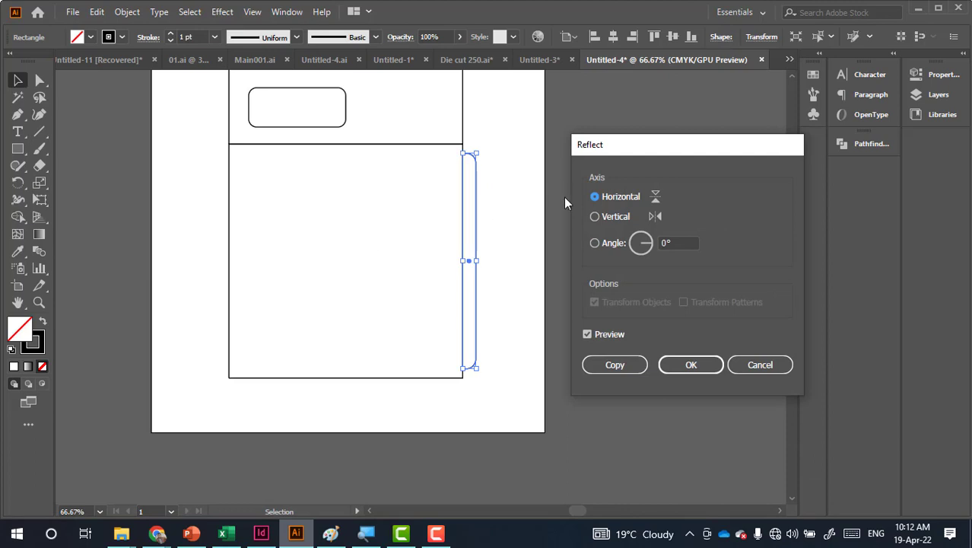
pyautogui.click(610, 216)
pyautogui.click(622, 362)
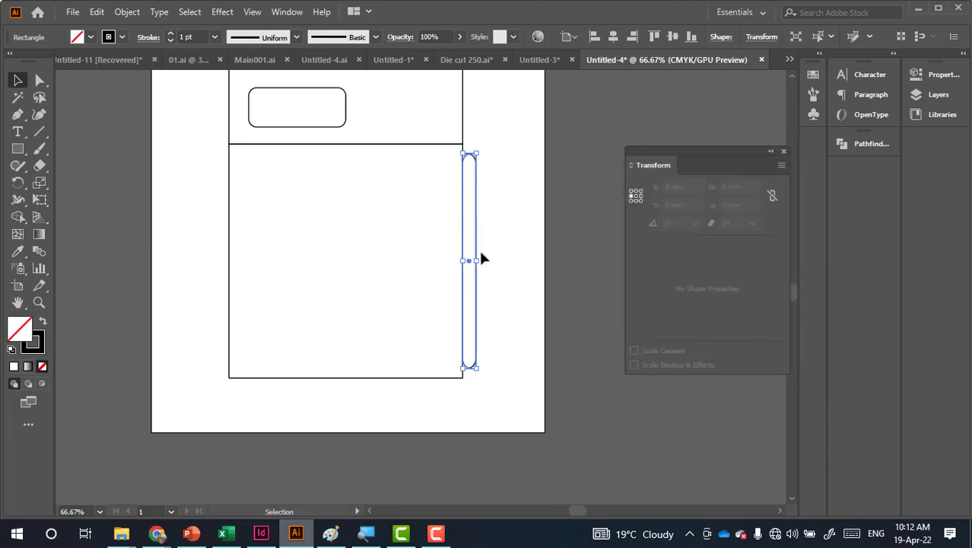
pyautogui.moveTo(470, 266); pyautogui.dragTo(235, 256)
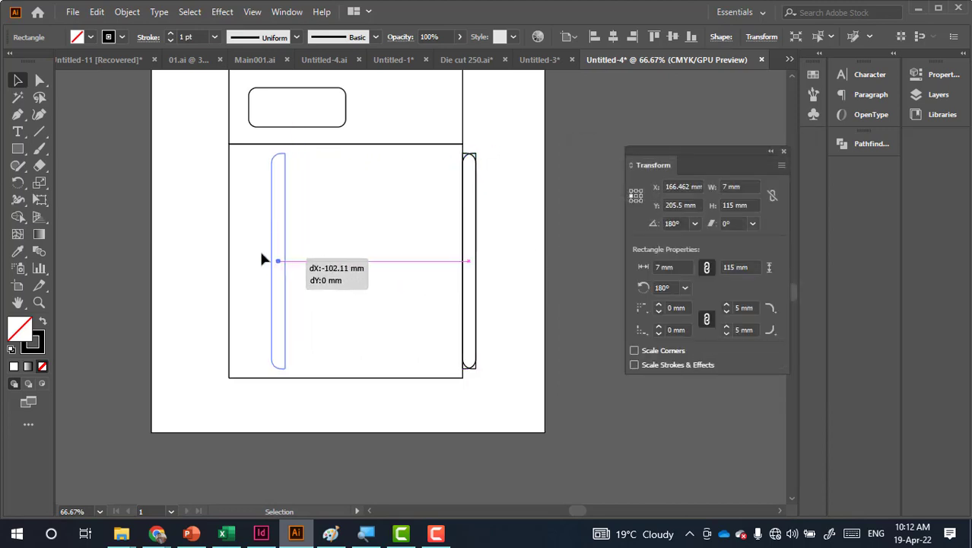
pyautogui.moveTo(235, 256); pyautogui.dragTo(223, 253)
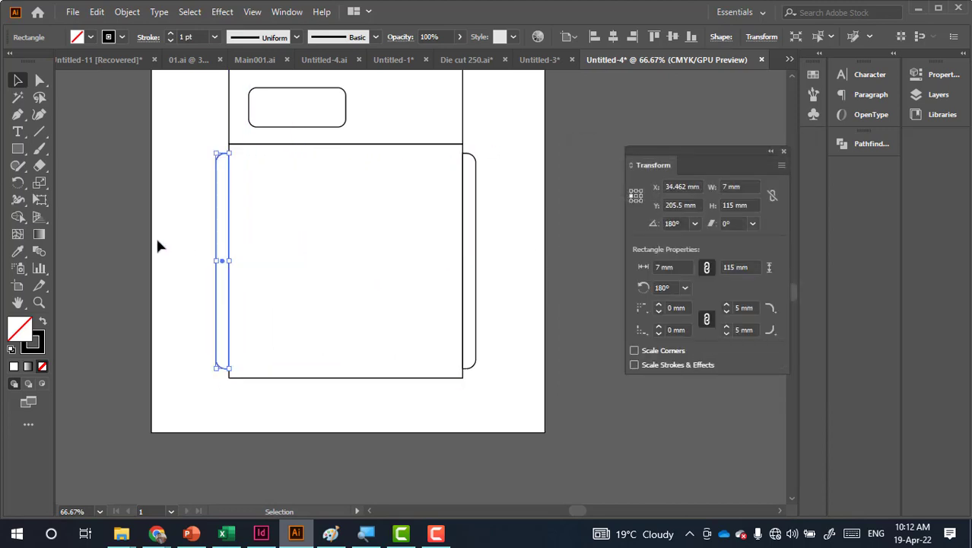
pyautogui.click(169, 245)
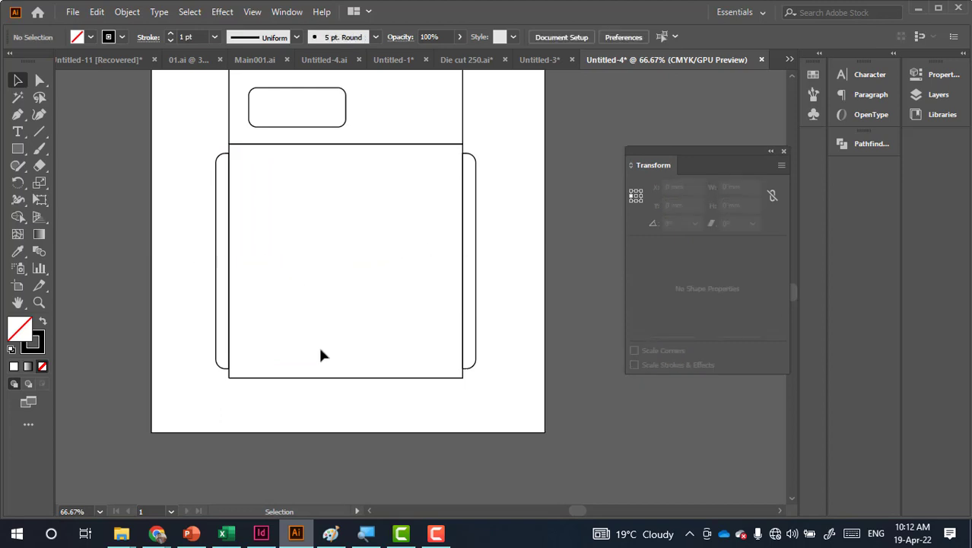
pyautogui.scroll(-2, 319, 354)
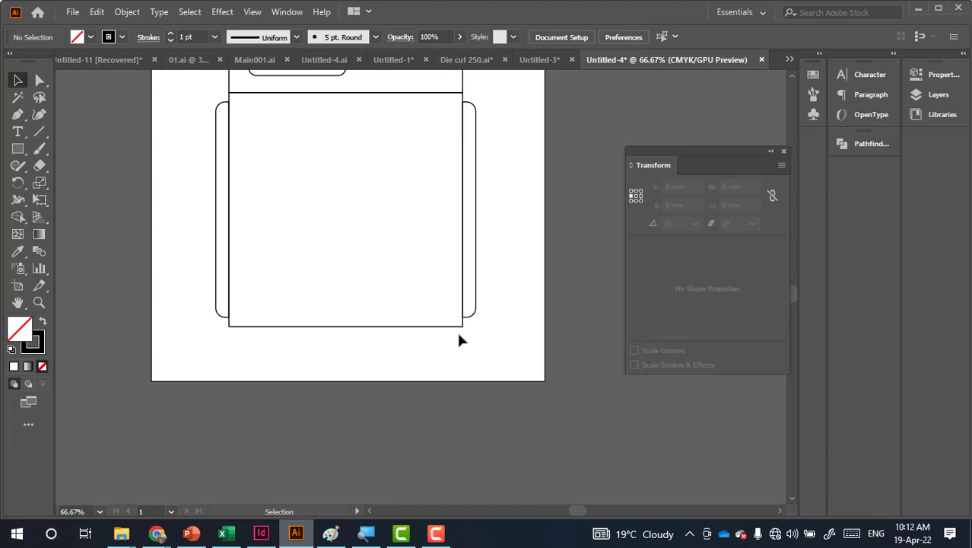
# Duplicate the square panel straight down and set the copy's height to 25 mm
pyautogui.click(411, 326)
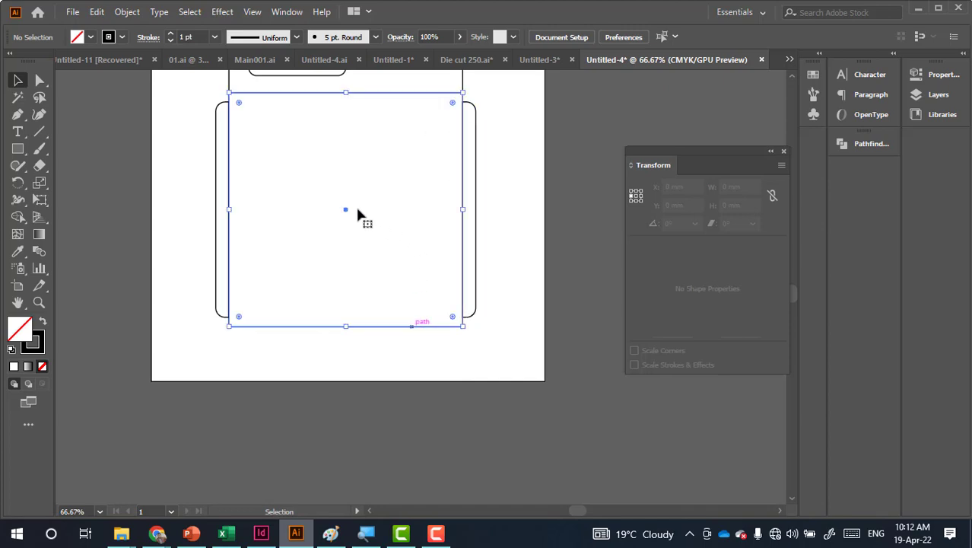
pyautogui.moveTo(346, 213); pyautogui.dragTo(346, 447)
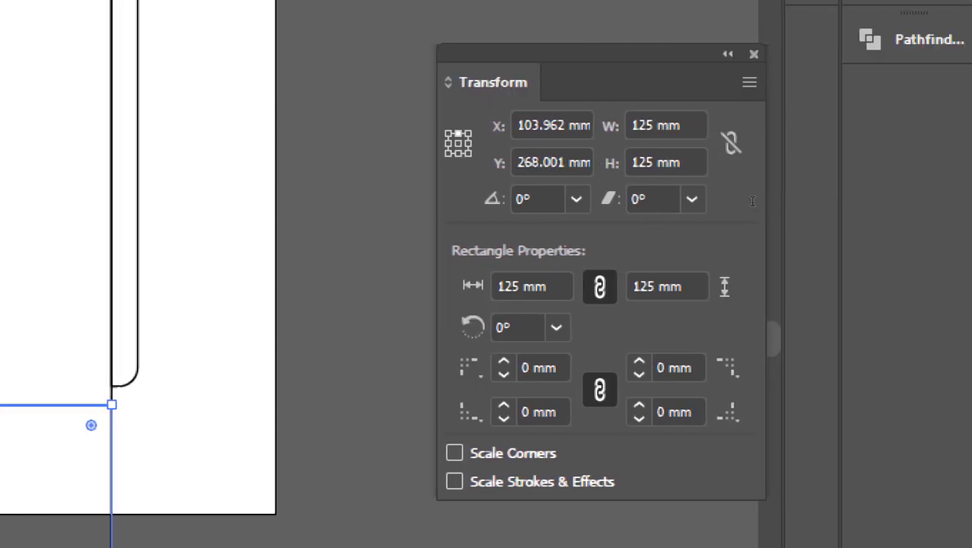
pyautogui.click(667, 162)
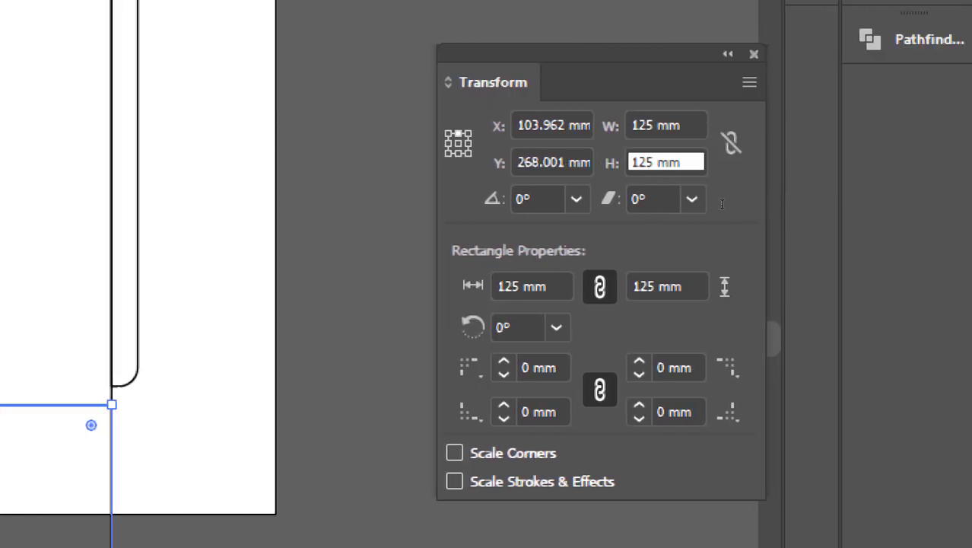
pyautogui.doubleClick(667, 162)
pyautogui.write('25')
pyautogui.press('Return')
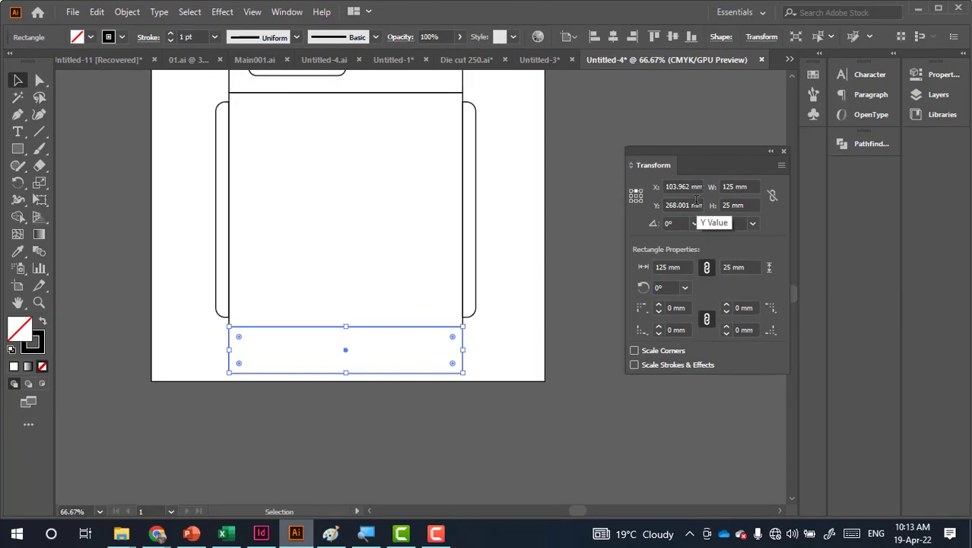
pyautogui.click(446, 399)
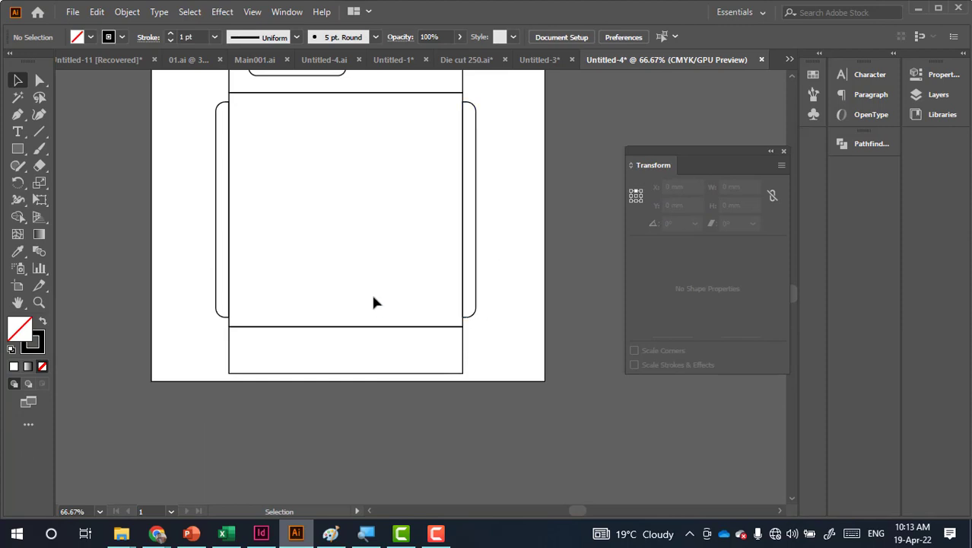
# Select the bottom flap's two lower anchors and scale them inward to narrow the edge
pyautogui.scroll(1, 352, 363)
pyautogui.press('super')
pyautogui.press('Escape')
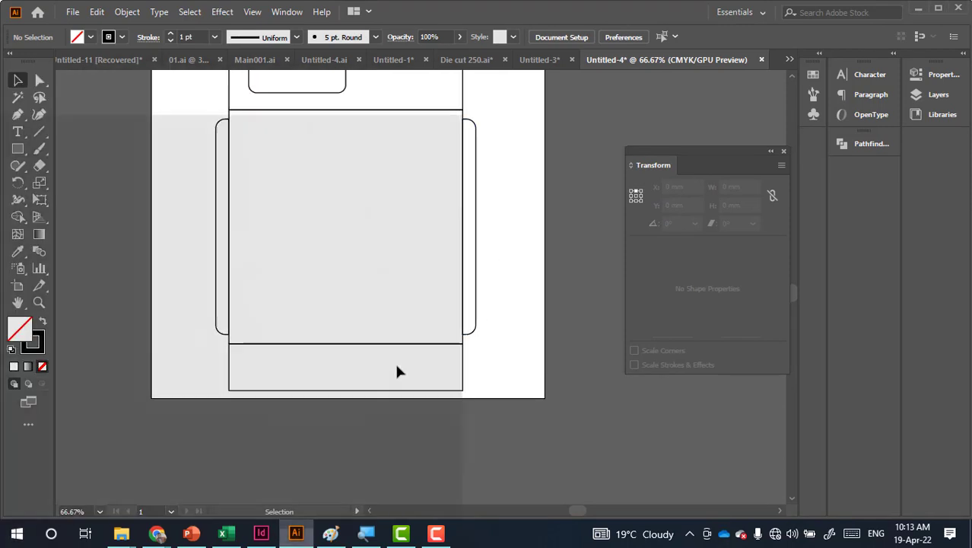
pyautogui.scroll(2, 390, 382)
pyautogui.moveTo(385, 289); pyautogui.dragTo(426, 266)
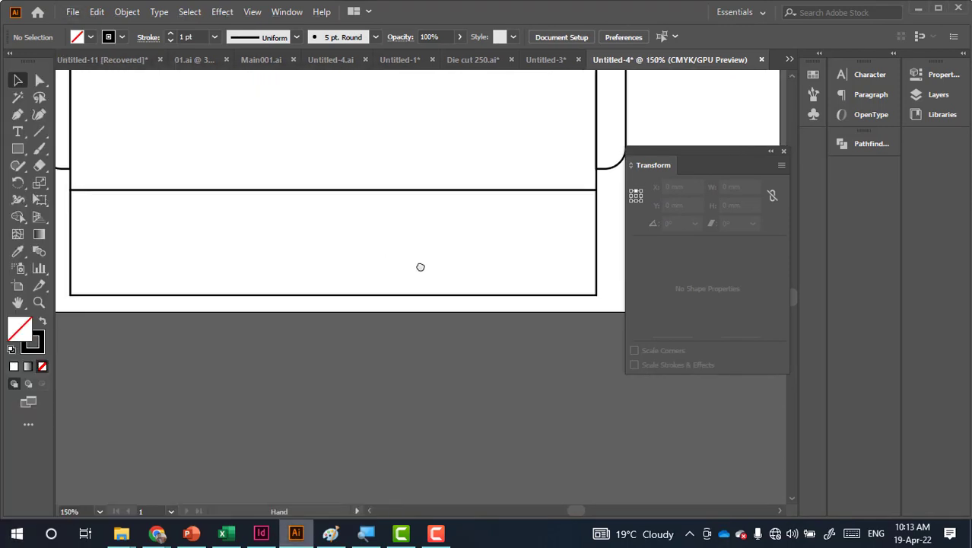
pyautogui.click(785, 152)
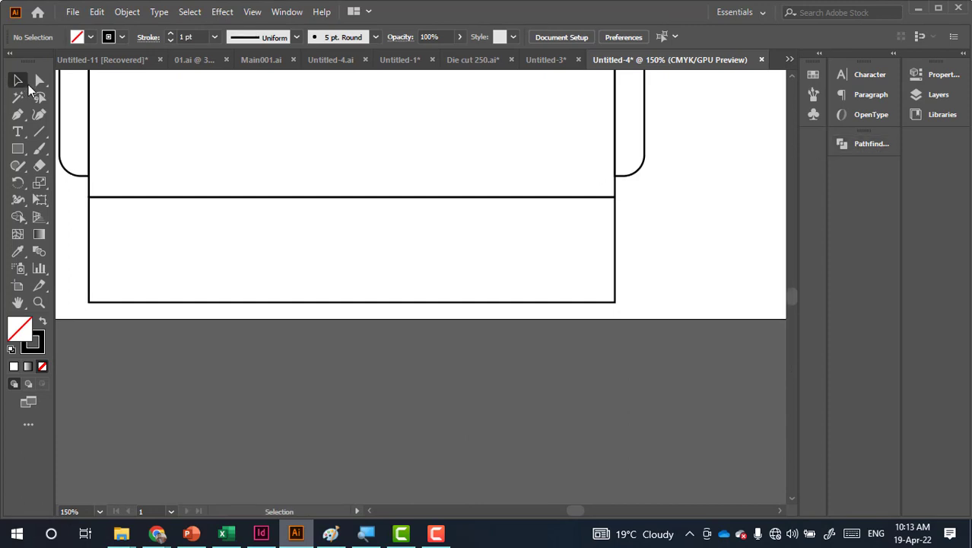
pyautogui.click(40, 80)
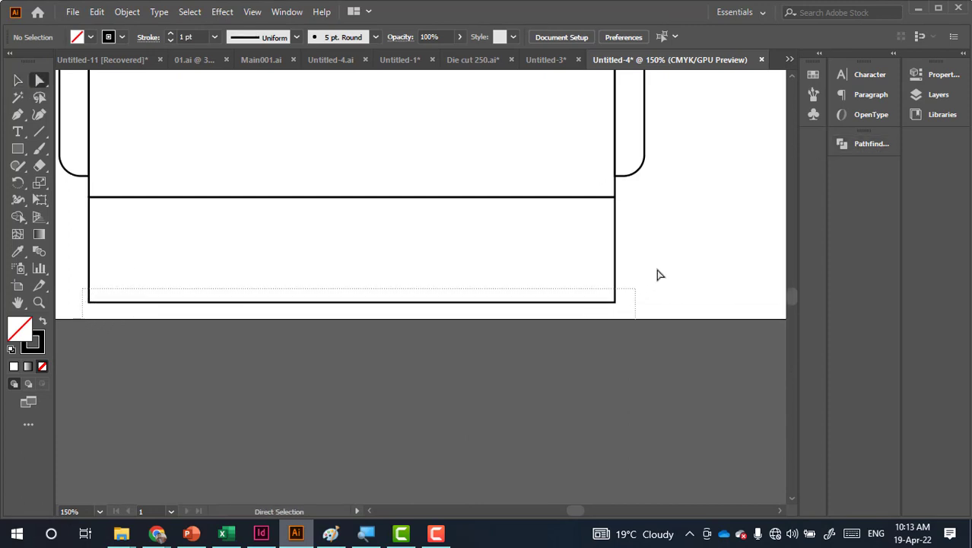
pyautogui.moveTo(452, 308); pyautogui.dragTo(638, 289)
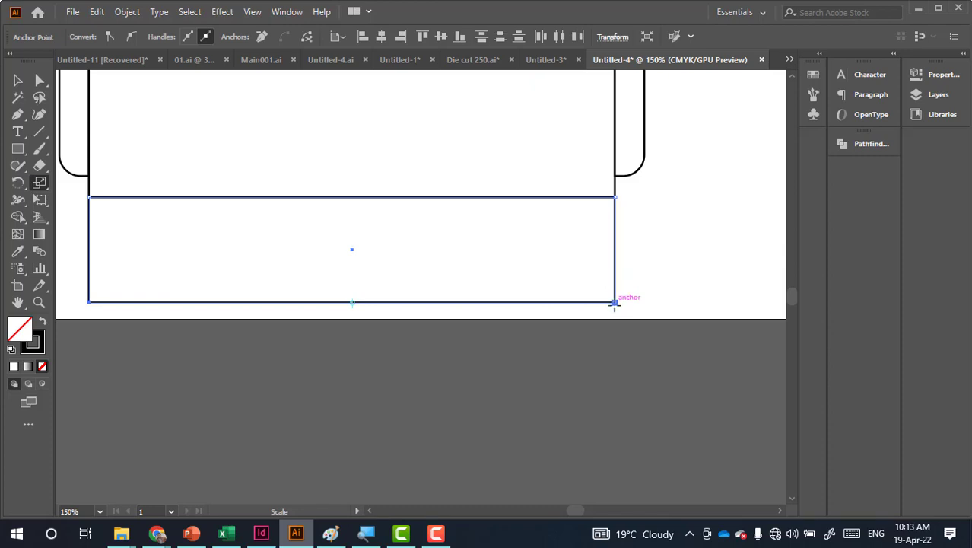
pyautogui.moveTo(614, 301); pyautogui.dragTo(596, 309)
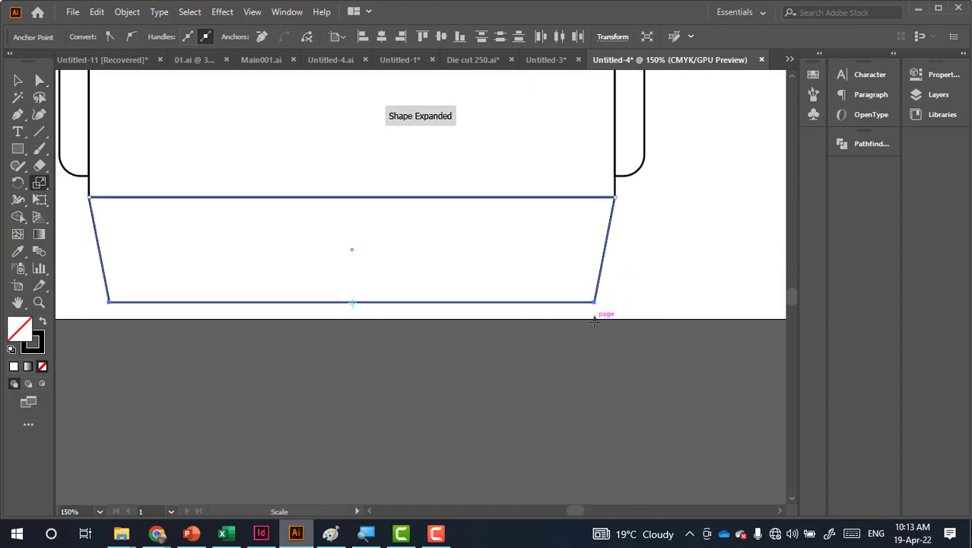
# Round the flap's two bottom corners to 7 mm
pyautogui.click(45, 82)
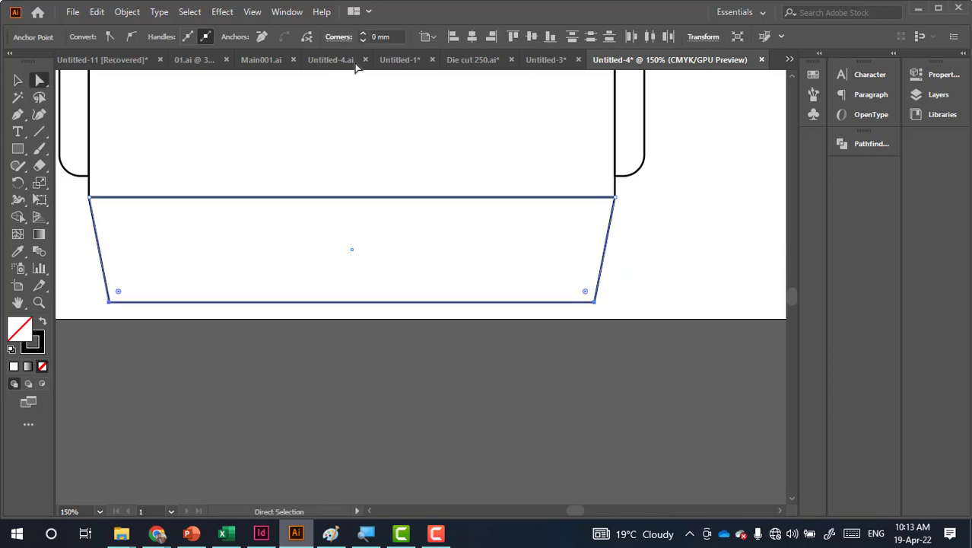
pyautogui.click(380, 36)
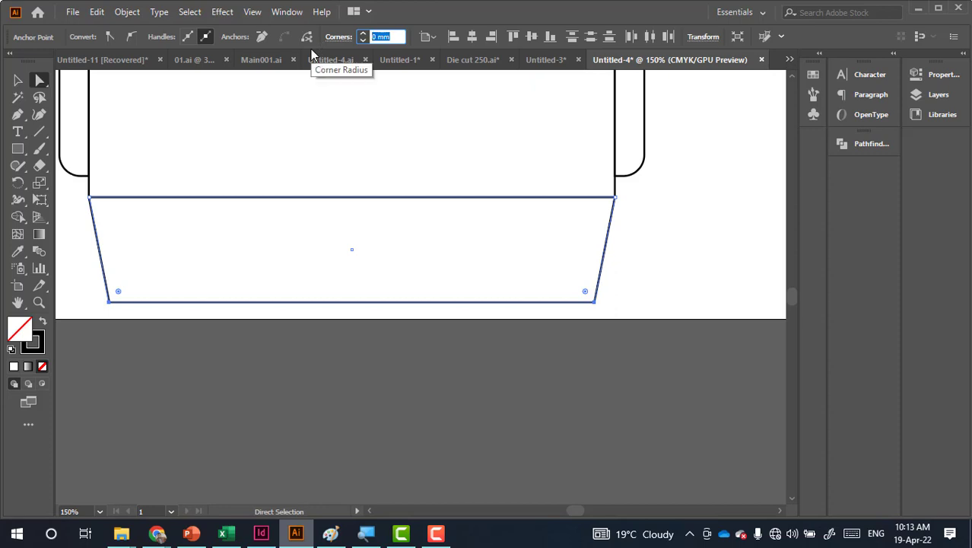
pyautogui.write('7')
pyautogui.press('Return')
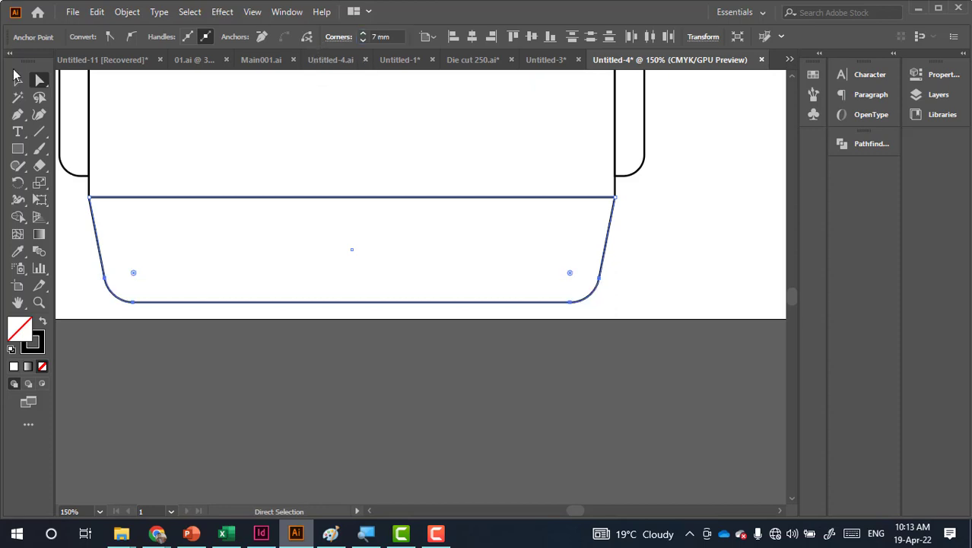
pyautogui.click(16, 76)
pyautogui.click(318, 386)
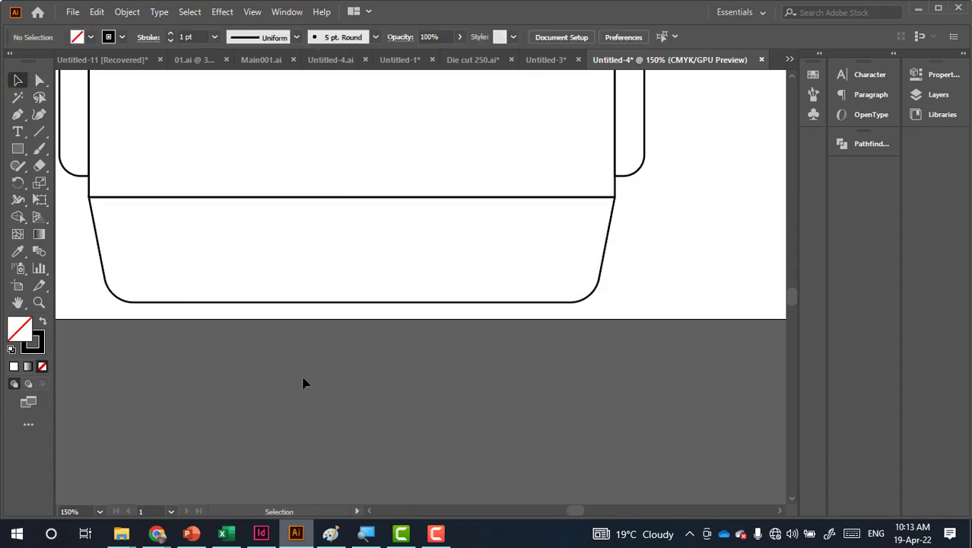
pyautogui.scroll(-2, 308, 376)
pyautogui.moveTo(323, 228)
pyautogui.mouseDown()
pyautogui.moveTo(359, 353)
pyautogui.moveTo(362, 290)
pyautogui.mouseUp()
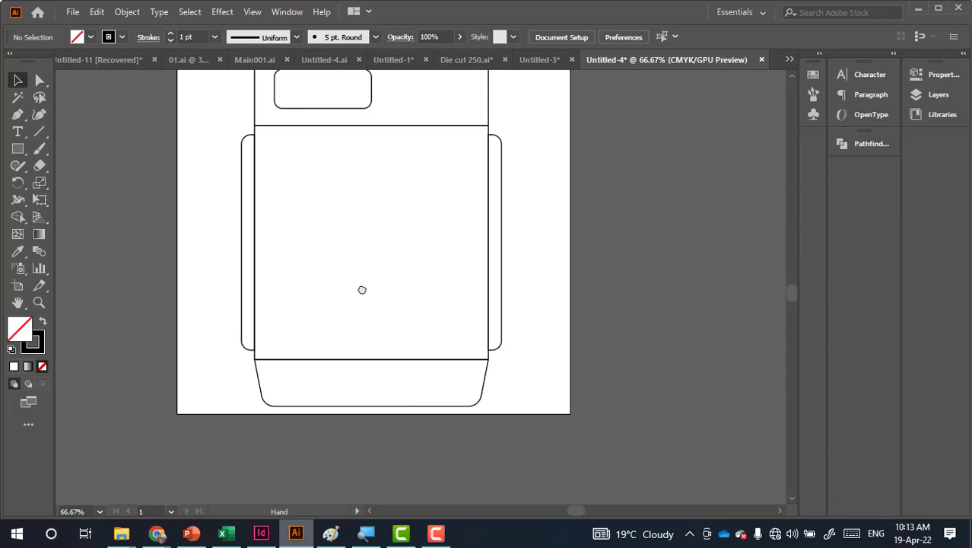
pyautogui.click(448, 409)
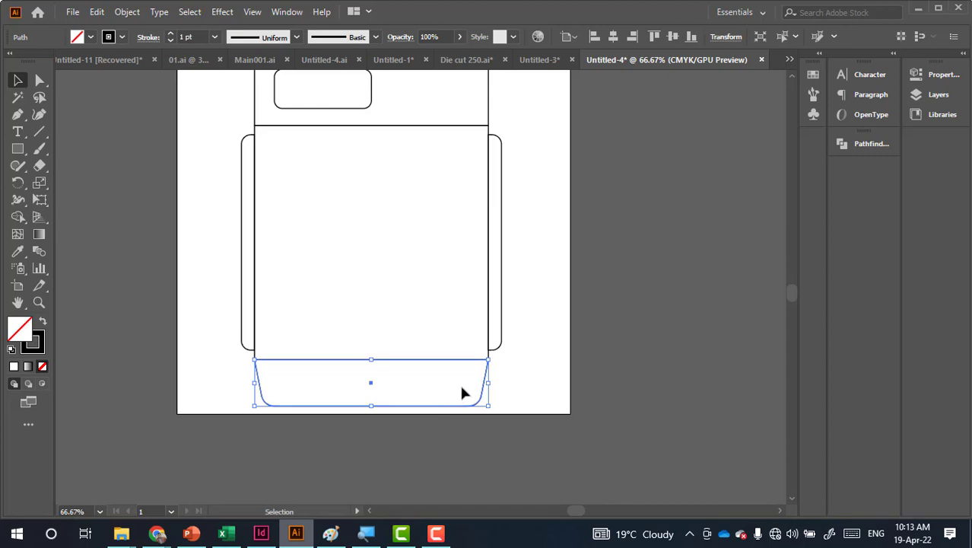
pyautogui.click(544, 374)
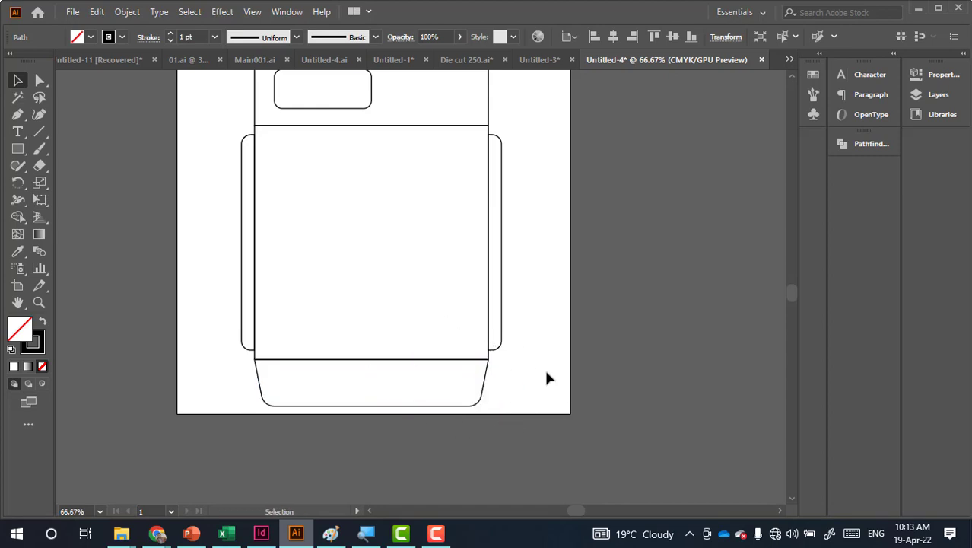
pyautogui.click(489, 392)
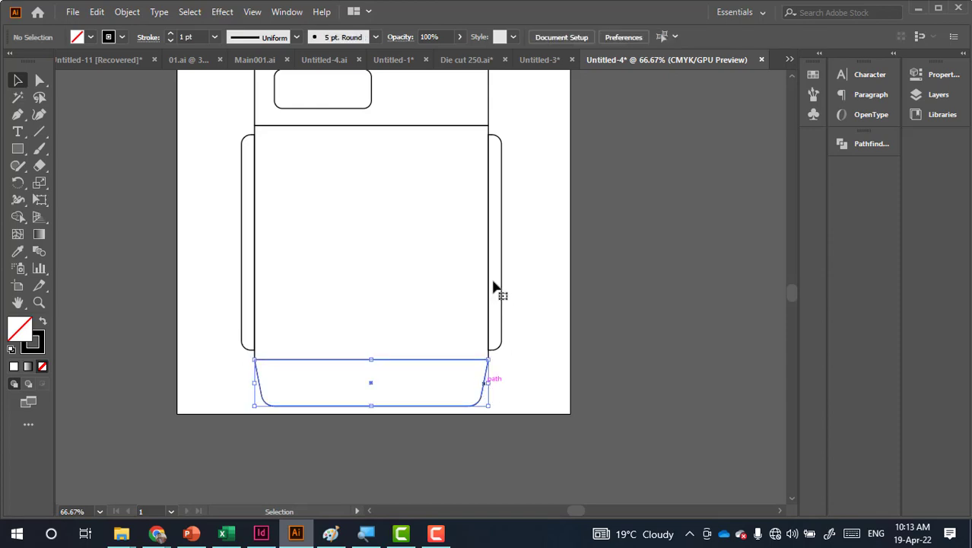
pyautogui.scroll(3, 494, 320)
pyautogui.scroll(3, 495, 319)
pyautogui.scroll(2, 456, 229)
pyautogui.scroll(-2, 229, 312)
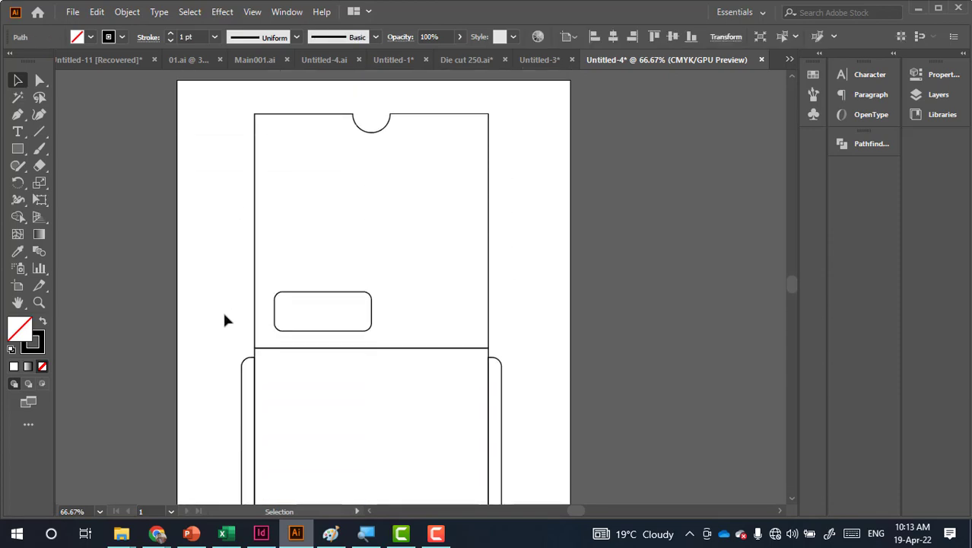
pyautogui.scroll(-2, 224, 320)
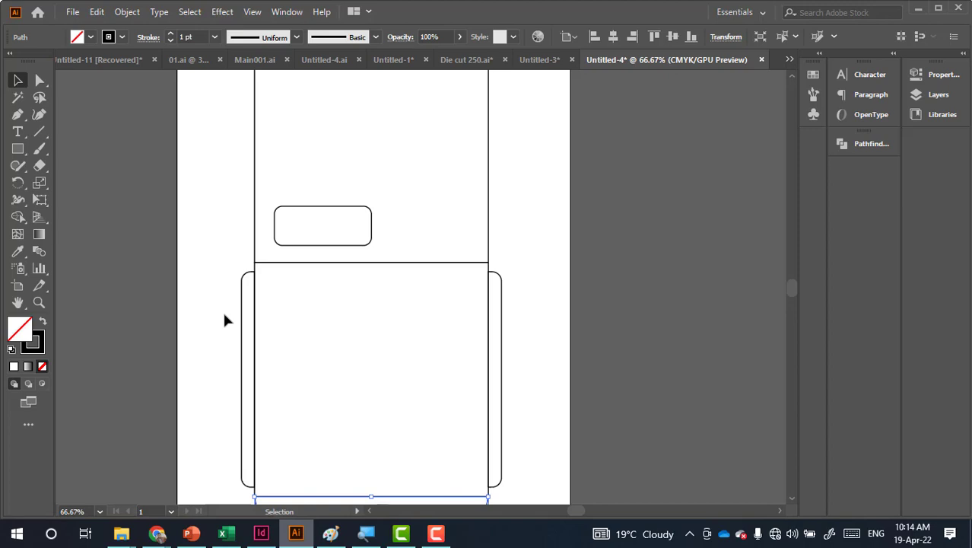
pyautogui.scroll(2, 274, 342)
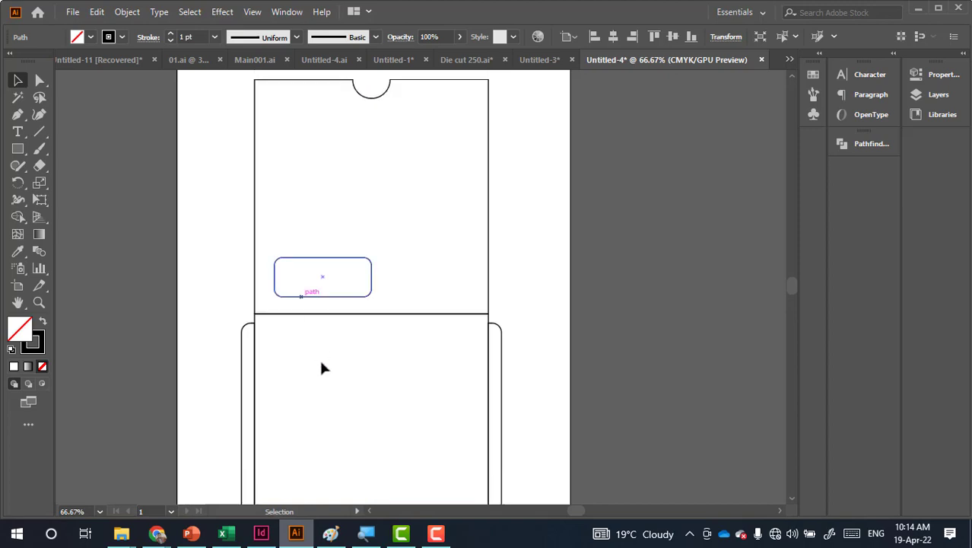
# In Paint, mark the sketch's right edge and bottom flap area with red freehand strokes
pyautogui.click(332, 532)
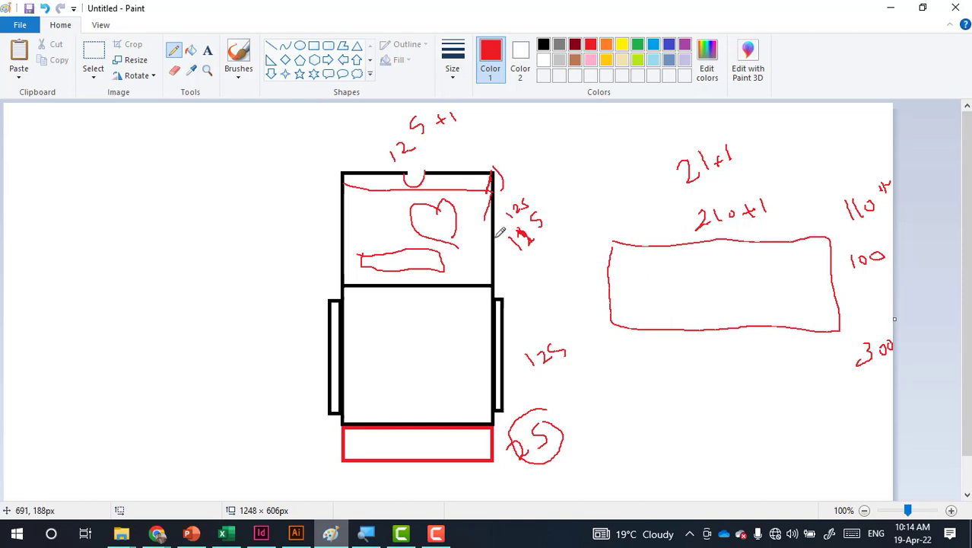
pyautogui.moveTo(492, 251)
pyautogui.mouseDown()
pyautogui.moveTo(499, 355)
pyautogui.moveTo(350, 417)
pyautogui.mouseUp()
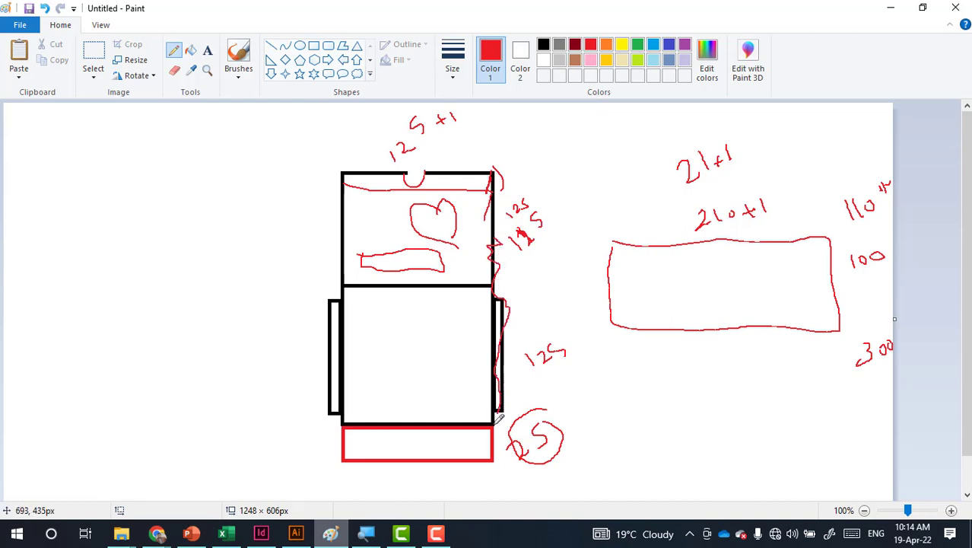
pyautogui.moveTo(373, 280)
pyautogui.mouseDown()
pyautogui.moveTo(371, 300)
pyautogui.moveTo(394, 287)
pyautogui.moveTo(374, 281)
pyautogui.mouseUp()
pyautogui.moveTo(417, 410)
pyautogui.mouseDown()
pyautogui.moveTo(401, 420)
pyautogui.moveTo(411, 435)
pyautogui.mouseUp()
pyautogui.moveTo(343, 351); pyautogui.dragTo(348, 362)
pyautogui.moveTo(491, 332); pyautogui.dragTo(487, 340)
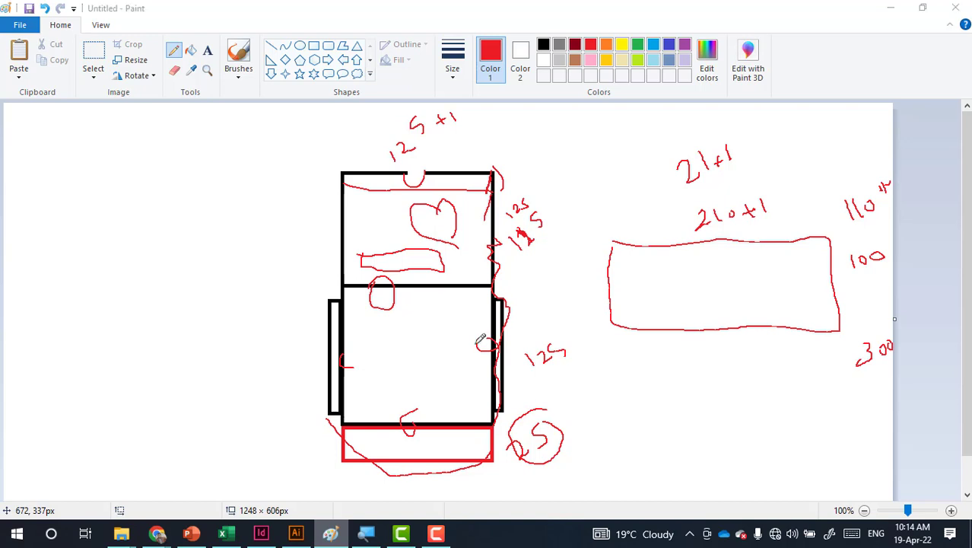
pyautogui.hotkey('alt', 'Tab')
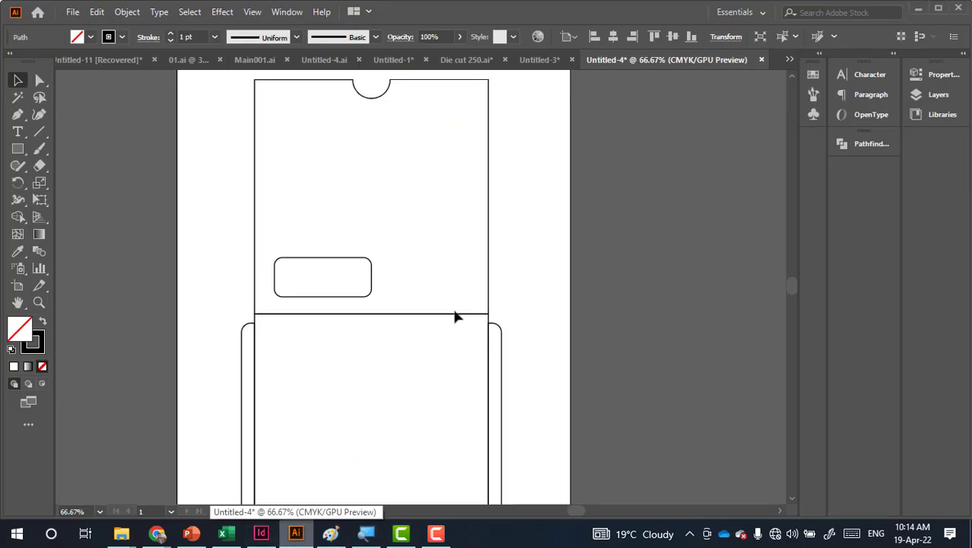
# Add anchor points where the right side flap meets the panel, top and bottom
pyautogui.scroll(5, 485, 329)
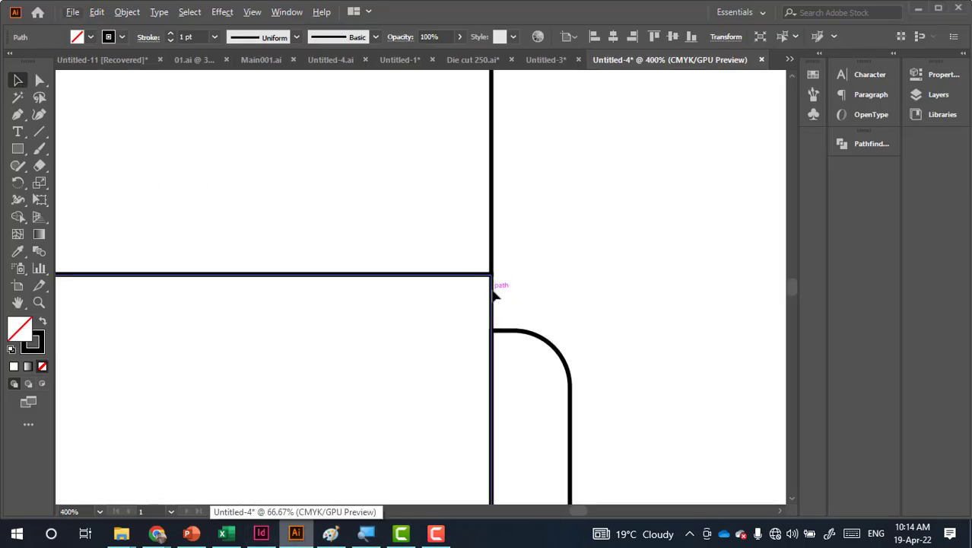
pyautogui.click(493, 295)
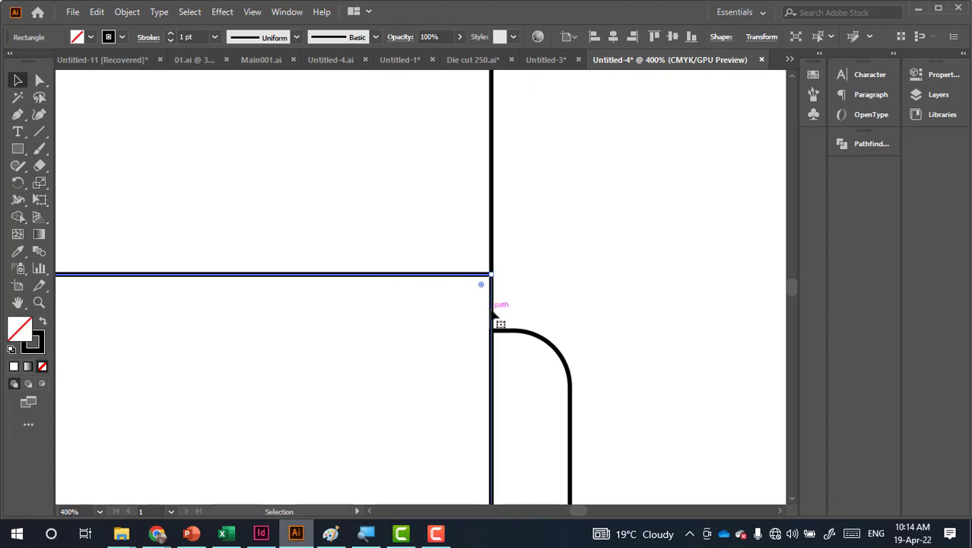
pyautogui.click(25, 119)
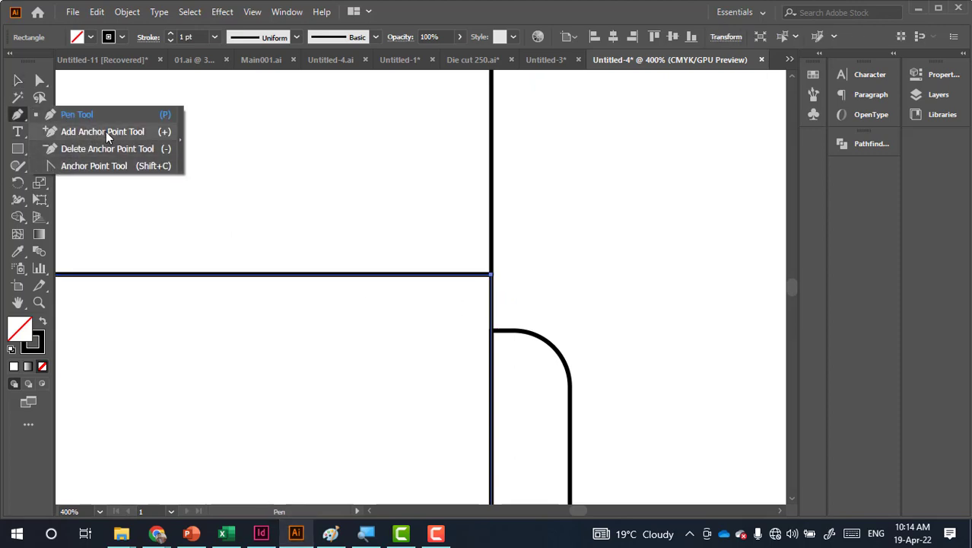
pyautogui.click(105, 131)
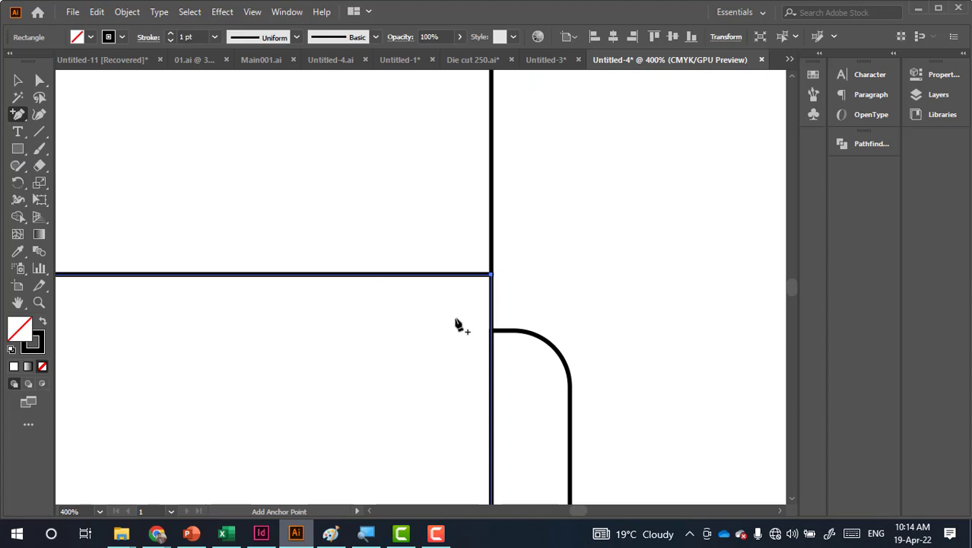
pyautogui.click(494, 336)
pyautogui.scroll(-2, 411, 243)
pyautogui.scroll(2, 390, 368)
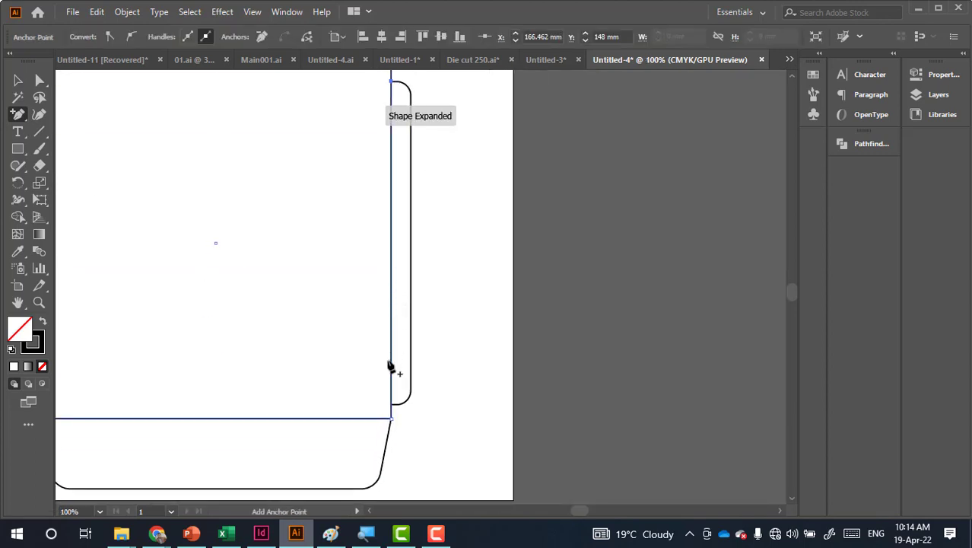
pyautogui.scroll(2, 402, 392)
pyautogui.click(392, 383)
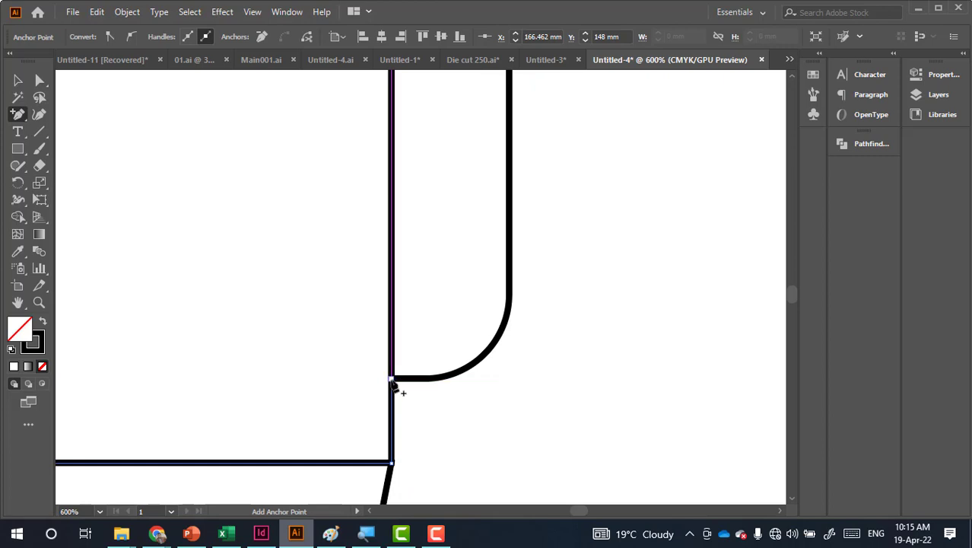
# Add anchor points at the left side flap's upper and lower junctions with the panel
pyautogui.scroll(-2, 310, 322)
pyautogui.scroll(-2, 310, 323)
pyautogui.scroll(2, 360, 353)
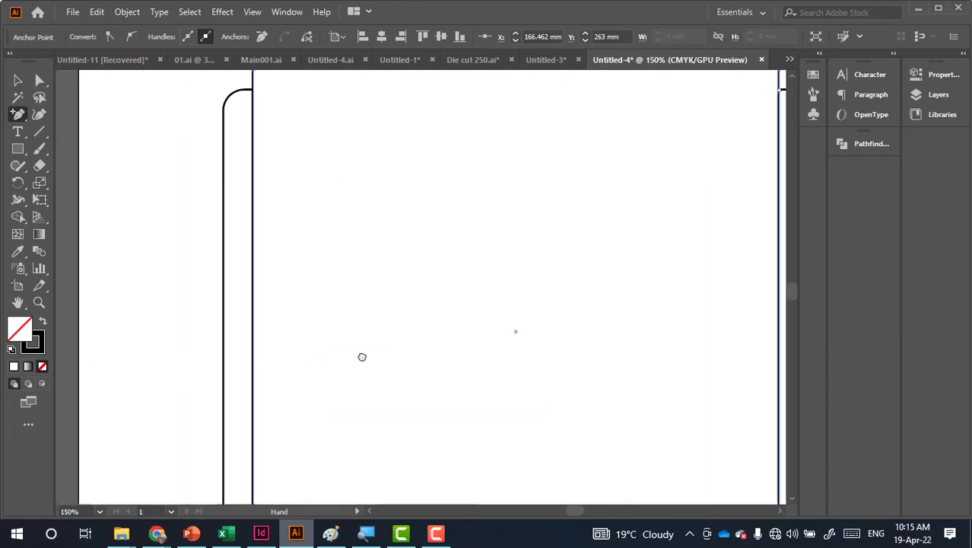
pyautogui.scroll(2, 277, 211)
pyautogui.scroll(1, 269, 312)
pyautogui.scroll(1, 269, 312)
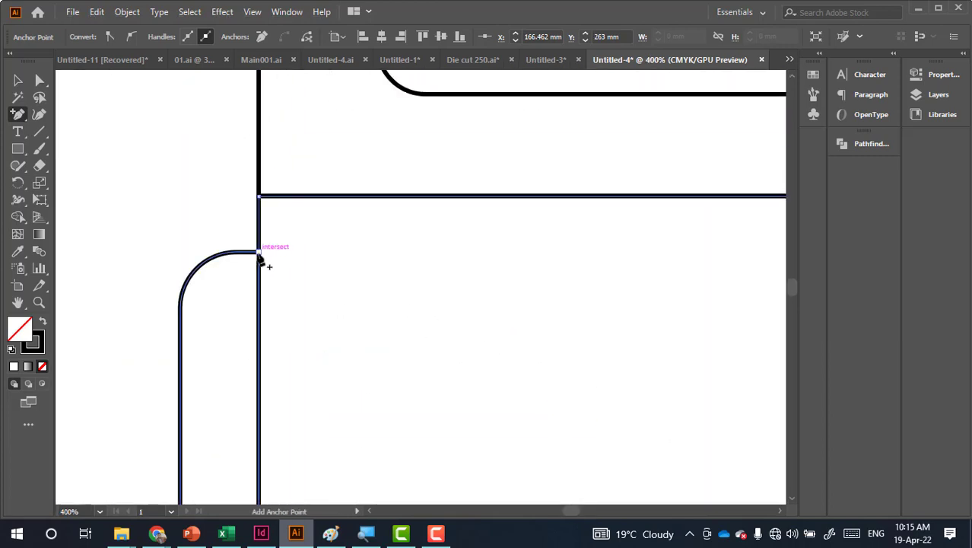
pyautogui.click(262, 261)
pyautogui.scroll(-2, 268, 119)
pyautogui.scroll(-1, 228, 321)
pyautogui.scroll(3, 206, 342)
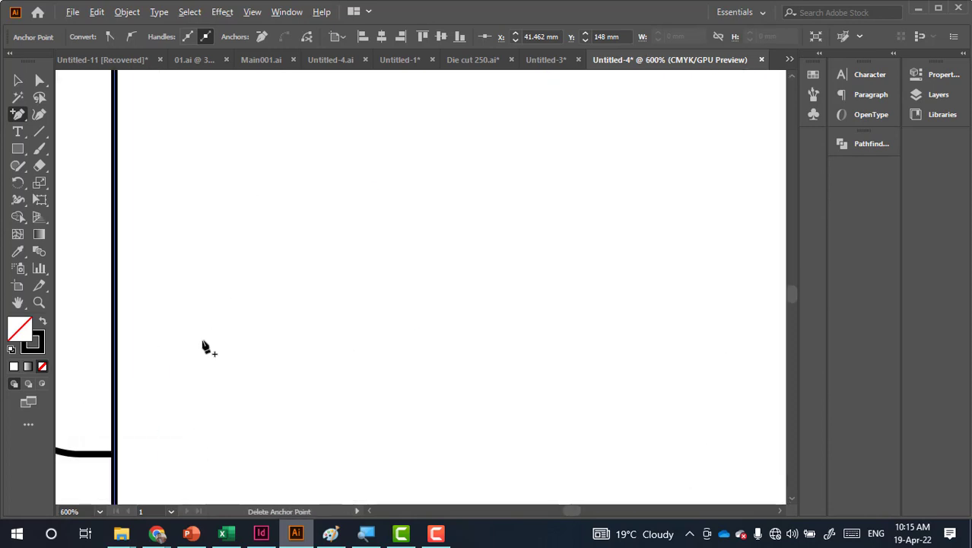
pyautogui.scroll(-1, 241, 321)
pyautogui.scroll(1, 219, 339)
pyautogui.click(230, 312)
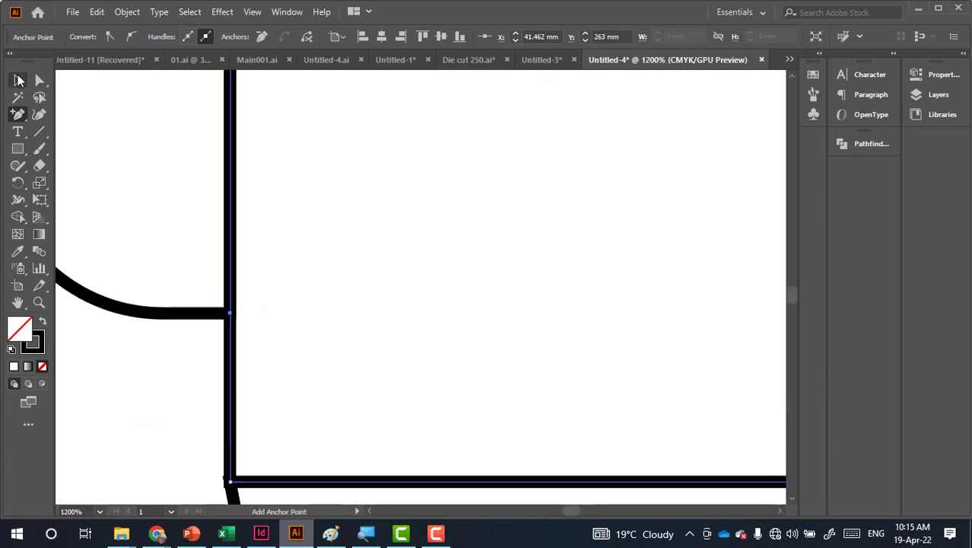
pyautogui.click(18, 80)
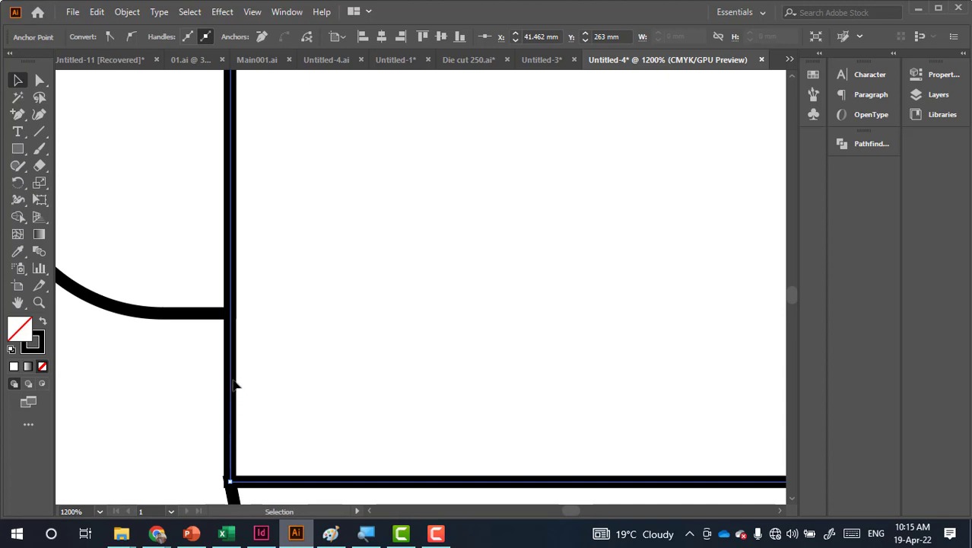
# Reframe the view and check all die-cut paths with Select All
pyautogui.scroll(-7, 301, 372)
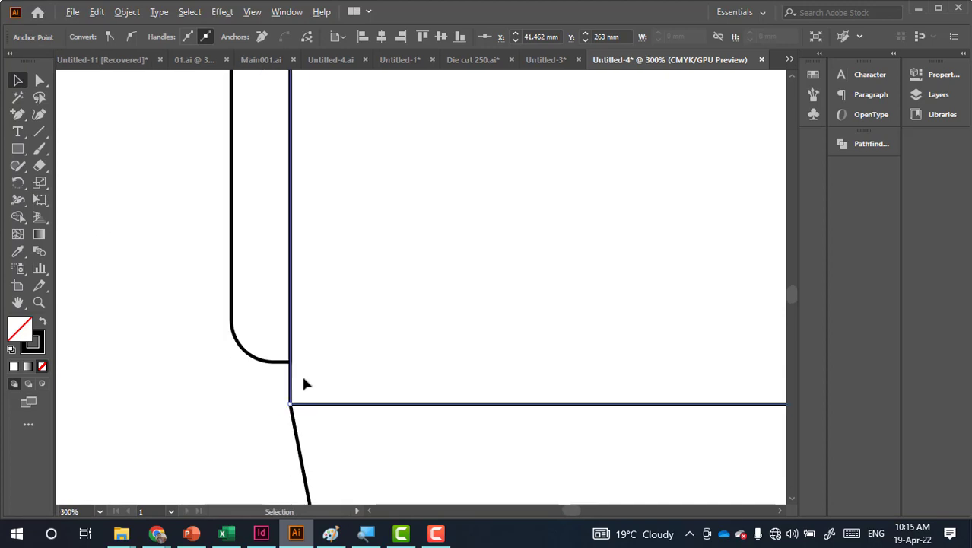
pyautogui.moveTo(377, 294); pyautogui.dragTo(296, 363)
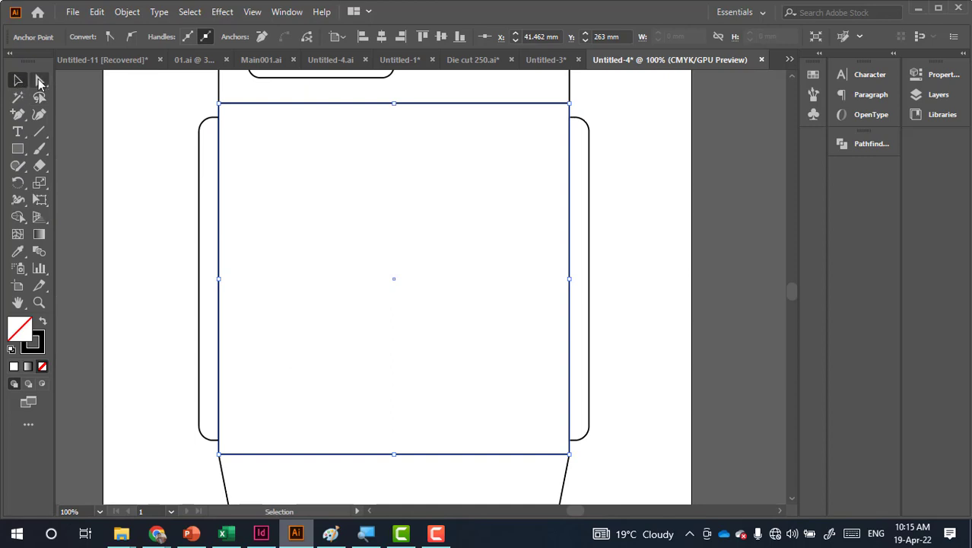
pyautogui.click(41, 81)
pyautogui.click(18, 81)
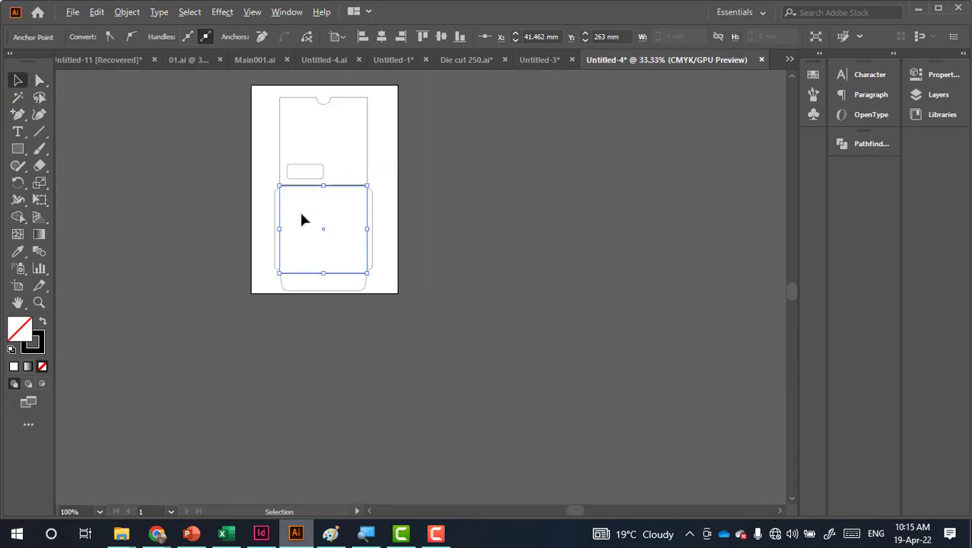
pyautogui.scroll(-4, 299, 209)
pyautogui.hotkey('ctrl', 'a')
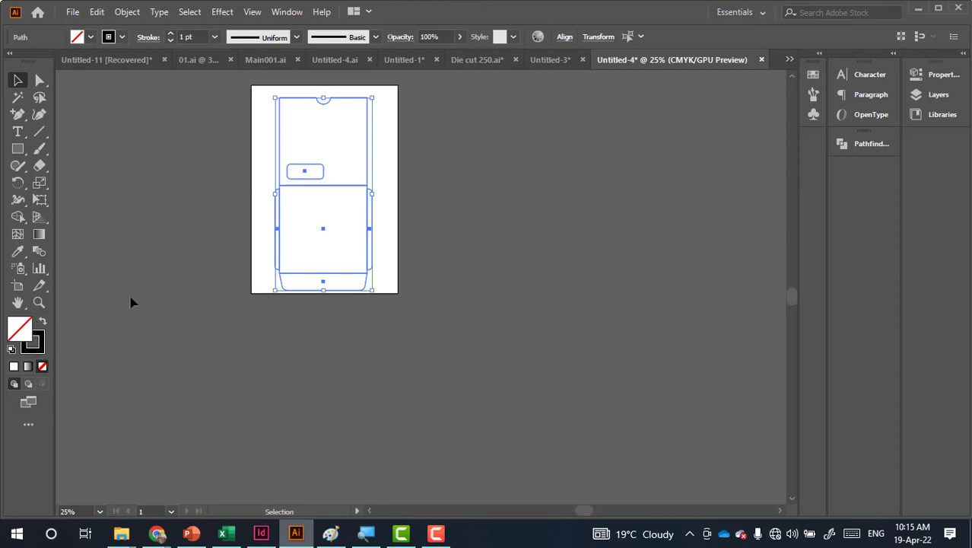
pyautogui.click(278, 321)
pyautogui.moveTo(293, 206); pyautogui.dragTo(310, 278)
pyautogui.scroll(2, 310, 278)
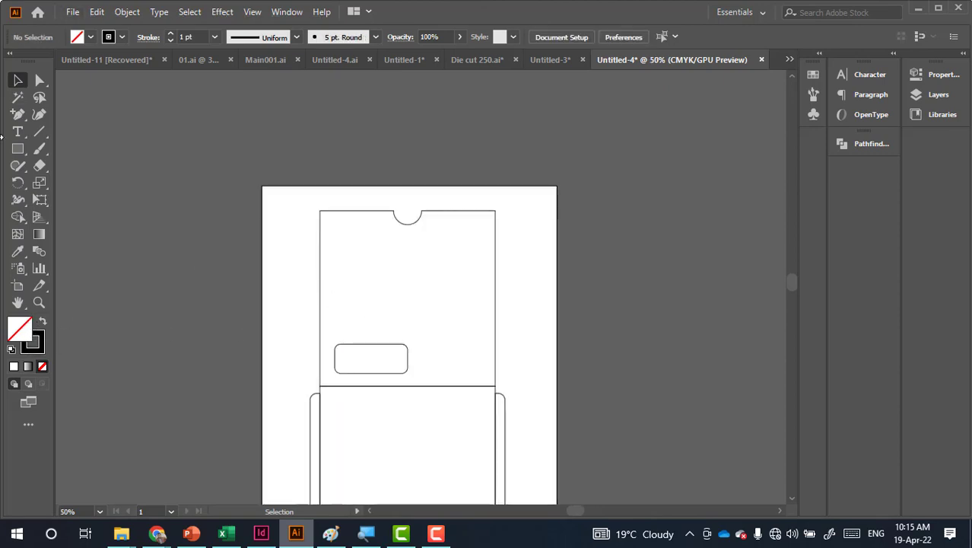
# Select the main panel, bottom flap and side flaps and join them with Ctrl+8
pyautogui.click(40, 81)
pyautogui.scroll(-3, 408, 335)
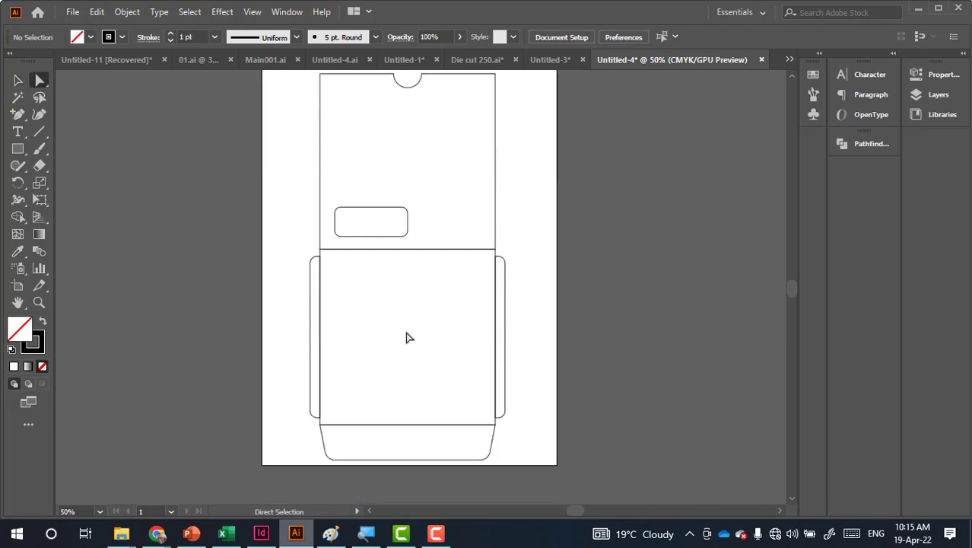
pyautogui.scroll(2, 410, 327)
pyautogui.moveTo(424, 314); pyautogui.dragTo(393, 271)
pyautogui.scroll(-1, 393, 274)
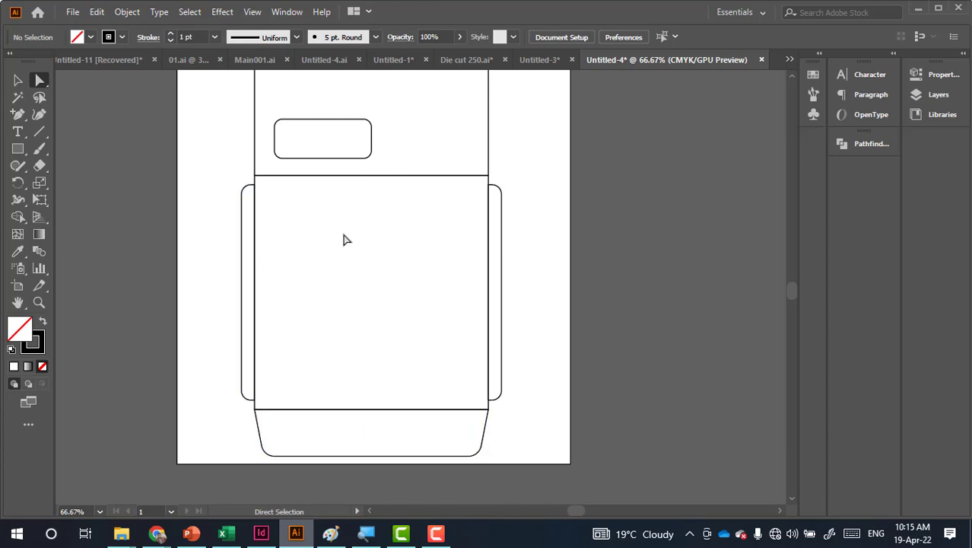
pyautogui.moveTo(424, 155); pyautogui.dragTo(388, 435)
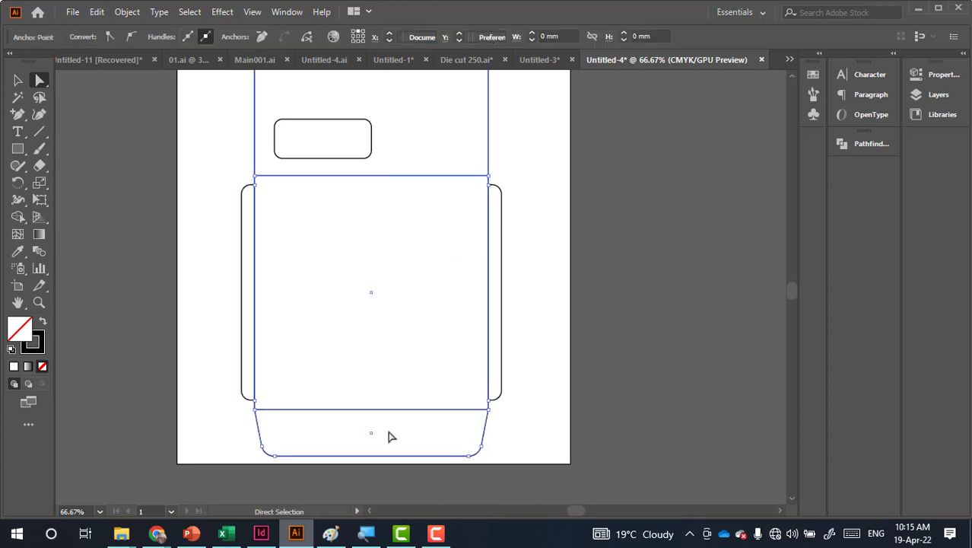
pyautogui.moveTo(247, 282); pyautogui.dragTo(488, 313)
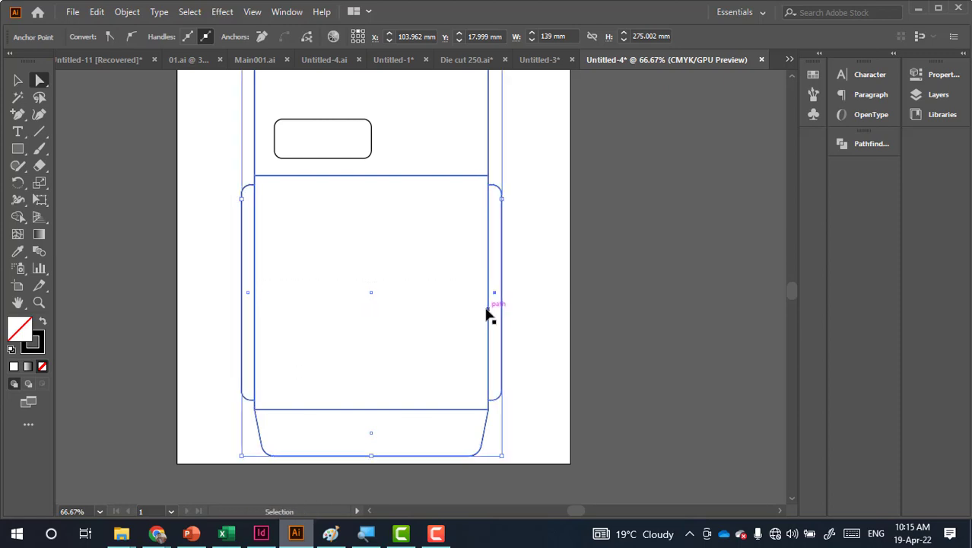
pyautogui.hotkey('ctrl', '8')
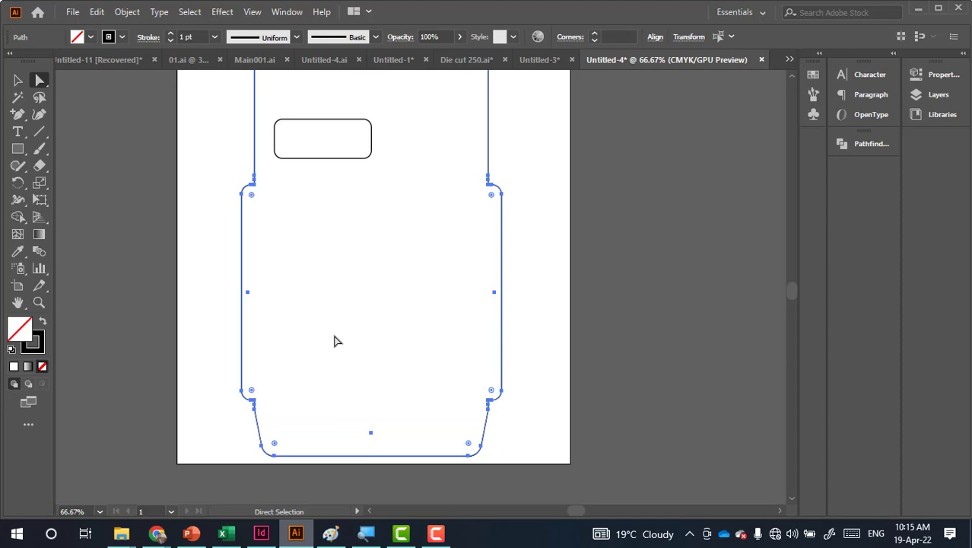
# Add a new layer, paste the panel rectangle in front onto it, and name it Crease
pyautogui.click(937, 94)
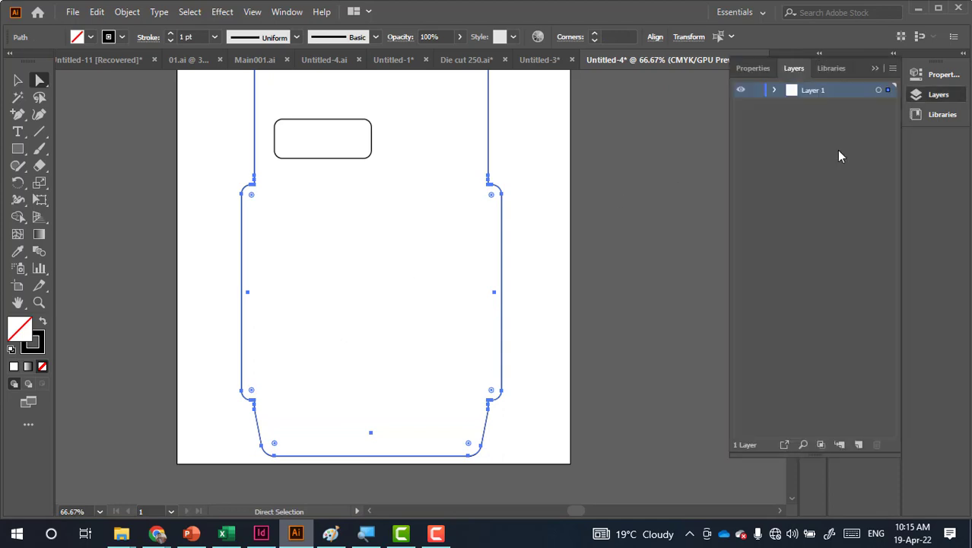
pyautogui.click(858, 444)
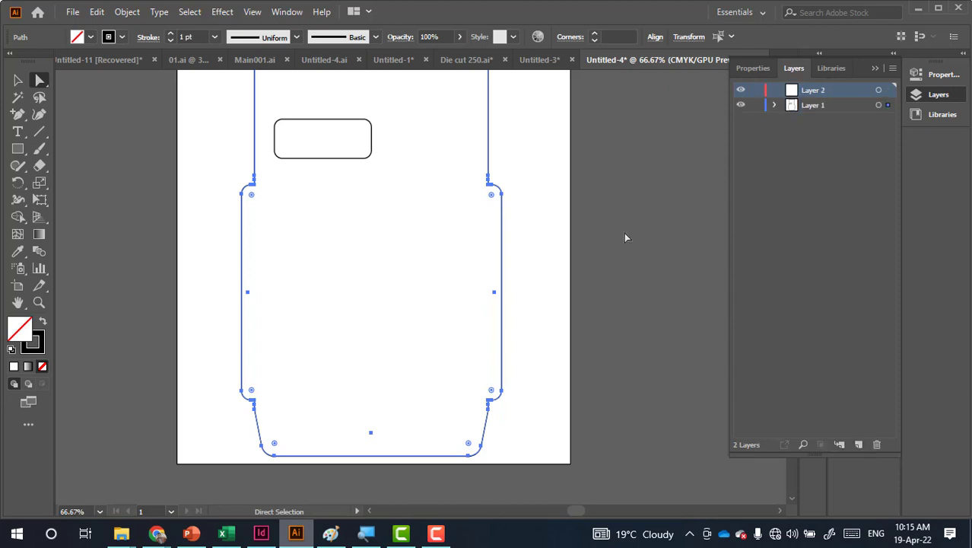
pyautogui.click(623, 232)
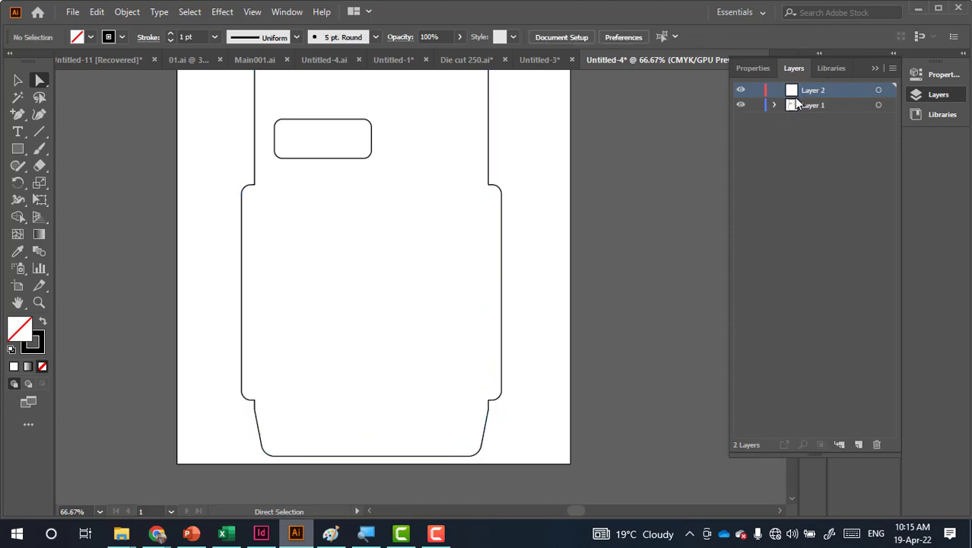
pyautogui.hotkey('ctrl', 'f')
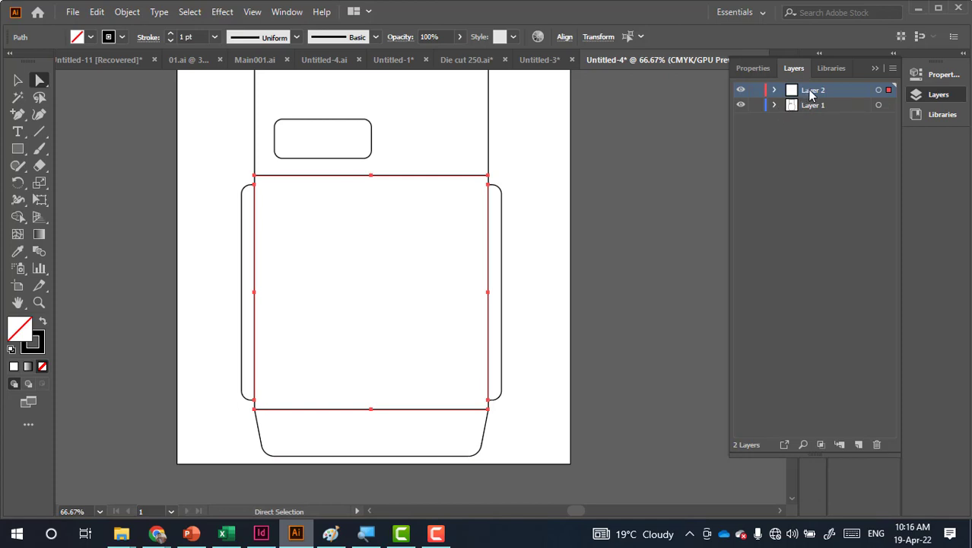
pyautogui.doubleClick(811, 91)
pyautogui.click(810, 92)
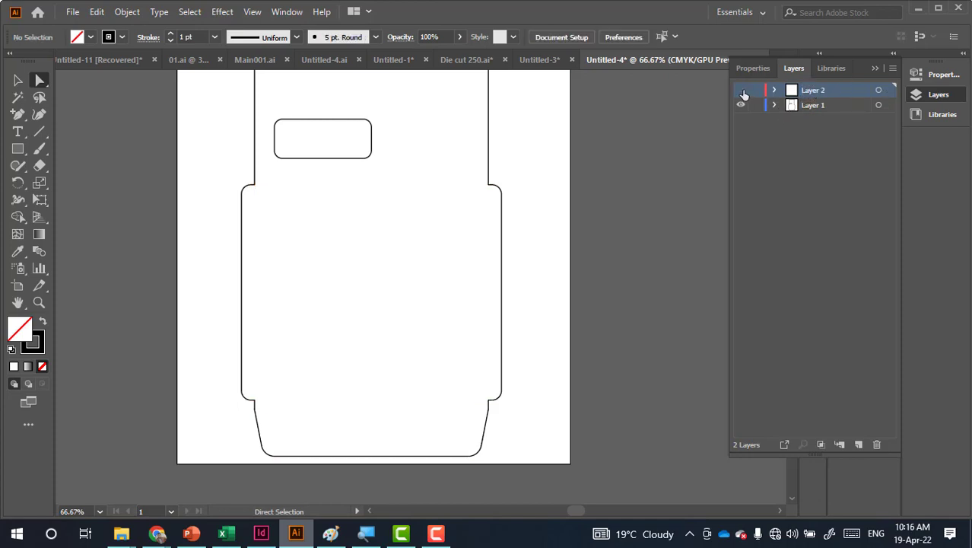
pyautogui.doubleClick(811, 90)
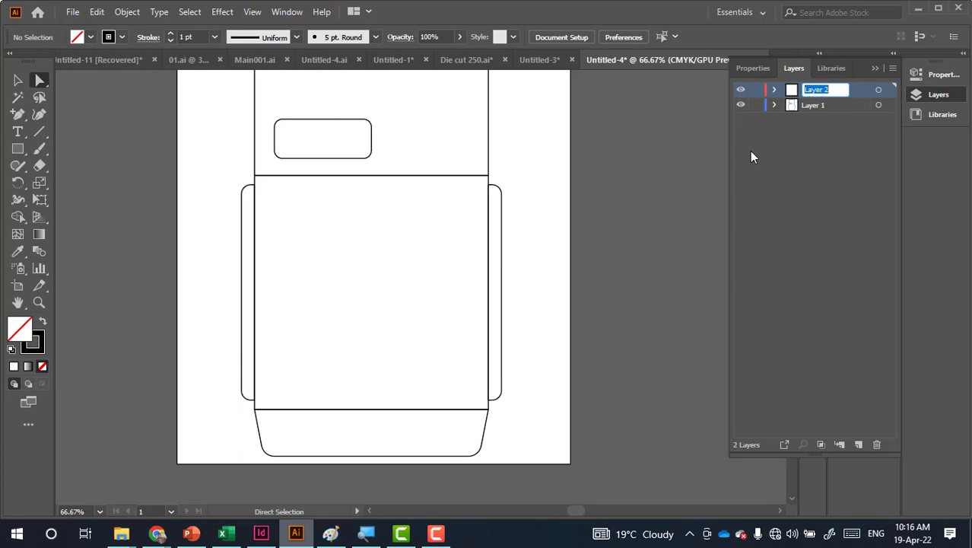
pyautogui.write('Cre')
pyautogui.write('ase')
pyautogui.press('Return')
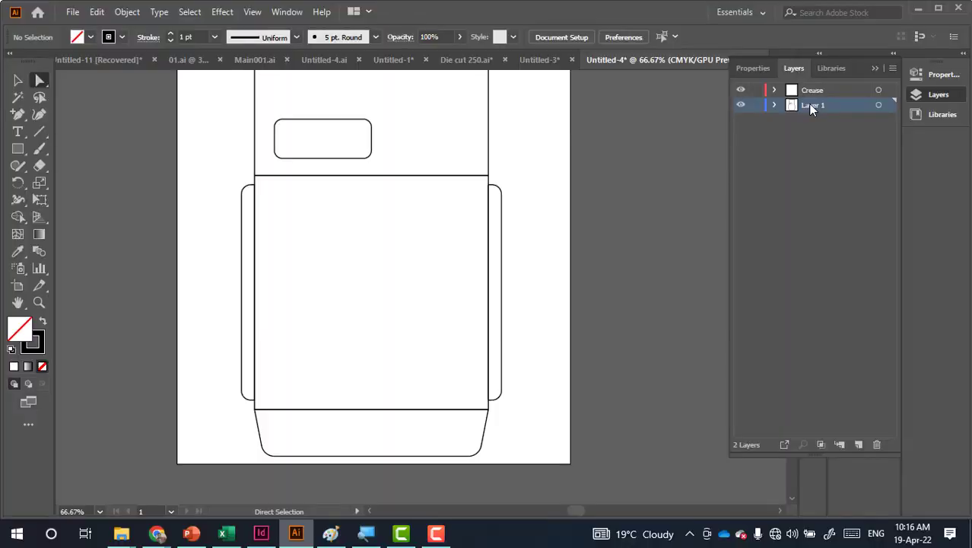
# Rename Layer 1 to Die cut and add a Layer 3 beneath it
pyautogui.doubleClick(810, 106)
pyautogui.write('Die cut')
pyautogui.press('Return')
pyautogui.click(860, 444)
pyautogui.moveTo(813, 108); pyautogui.dragTo(802, 143)
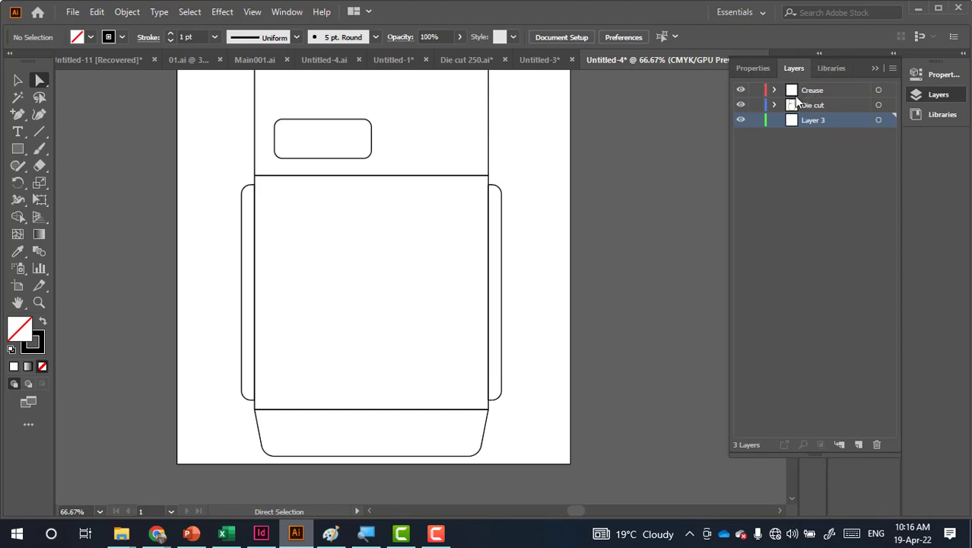
# Give the Crease layer's rectangle a red, dashed stroke
pyautogui.click(878, 90)
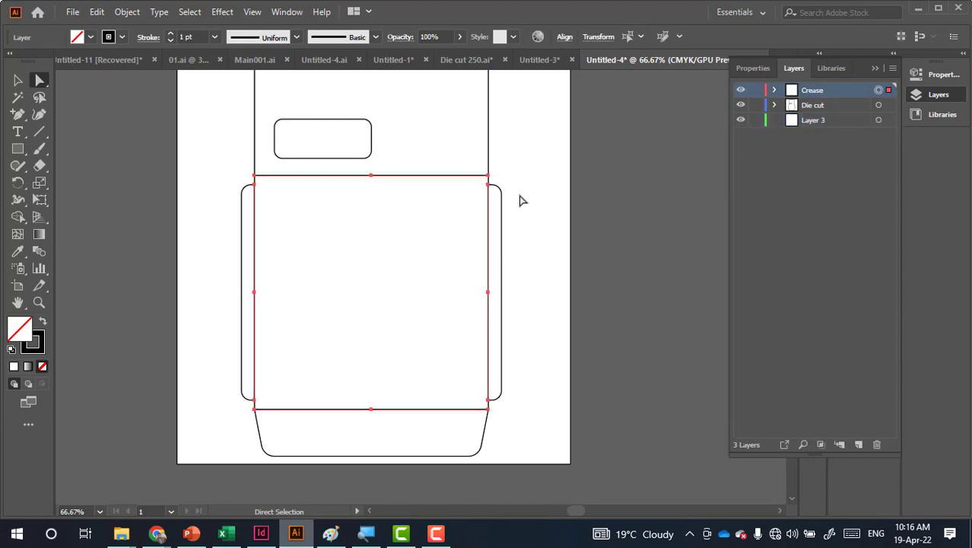
pyautogui.click(121, 36)
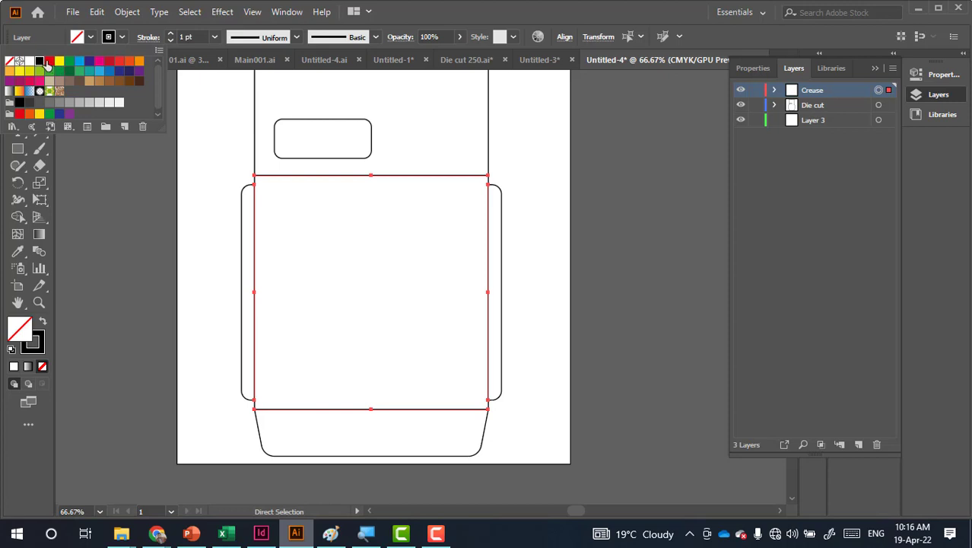
pyautogui.click(50, 60)
pyautogui.click(148, 38)
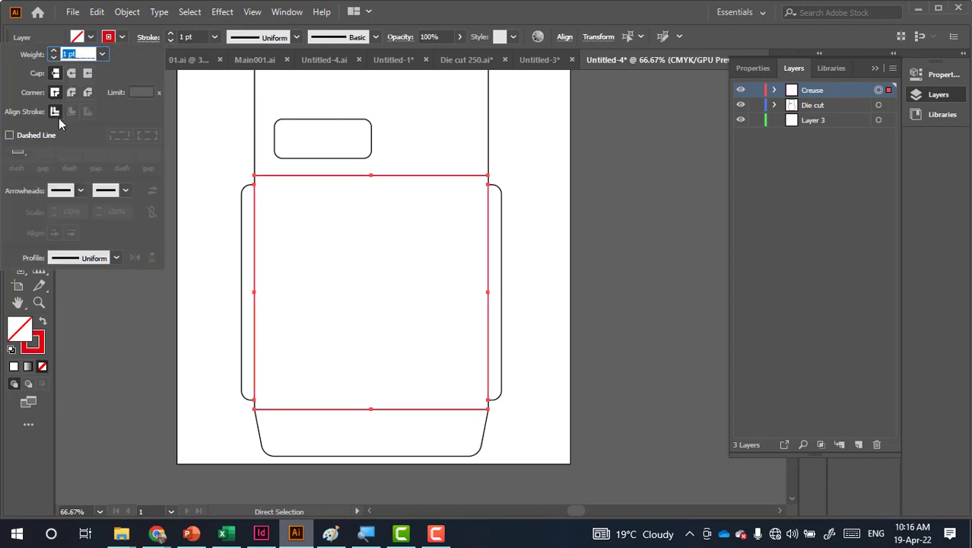
pyautogui.click(15, 134)
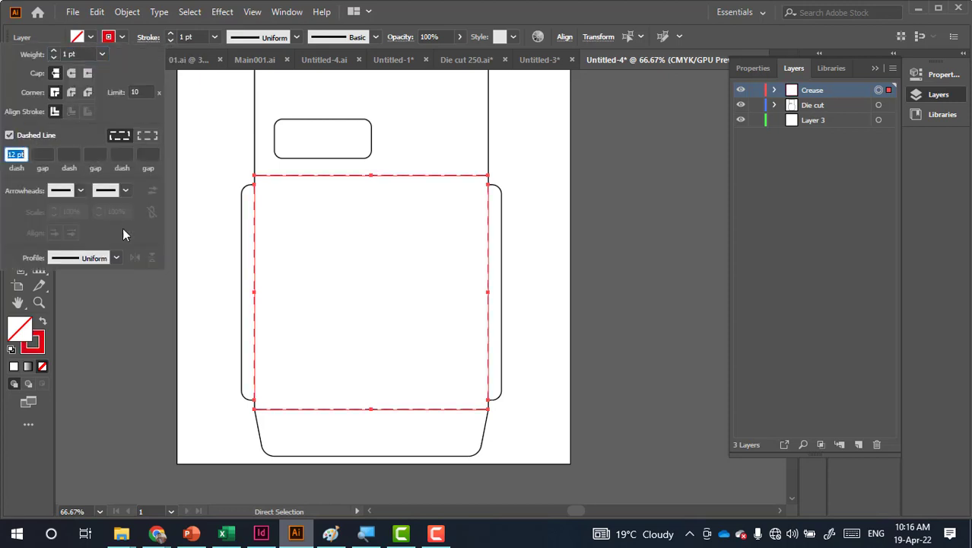
pyautogui.click(177, 339)
pyautogui.scroll(3, 179, 334)
pyautogui.scroll(2, 178, 334)
pyautogui.scroll(-1, 182, 329)
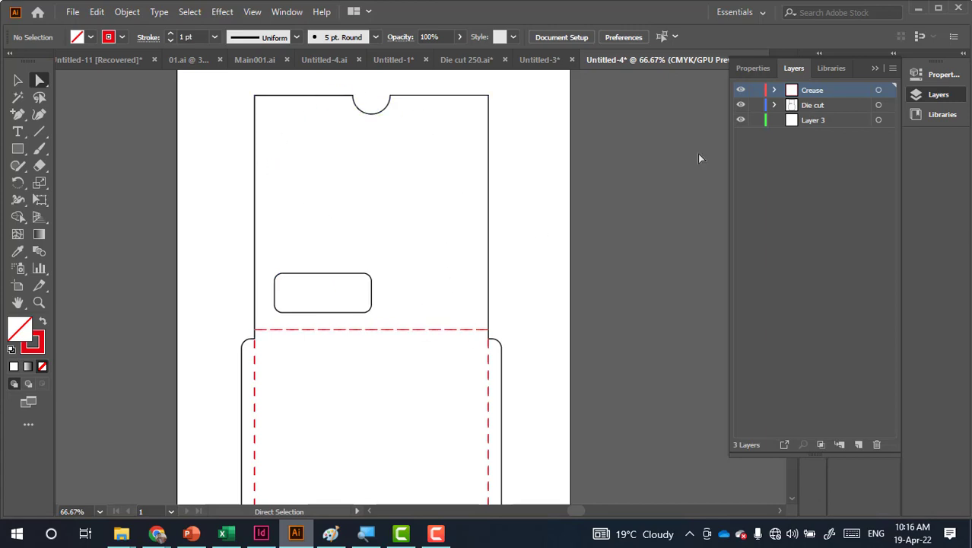
# Toggle Die cut and Crease visibility to check them, then make Layer 3 active
pyautogui.click(741, 105)
pyautogui.click(741, 92)
pyautogui.click(807, 121)
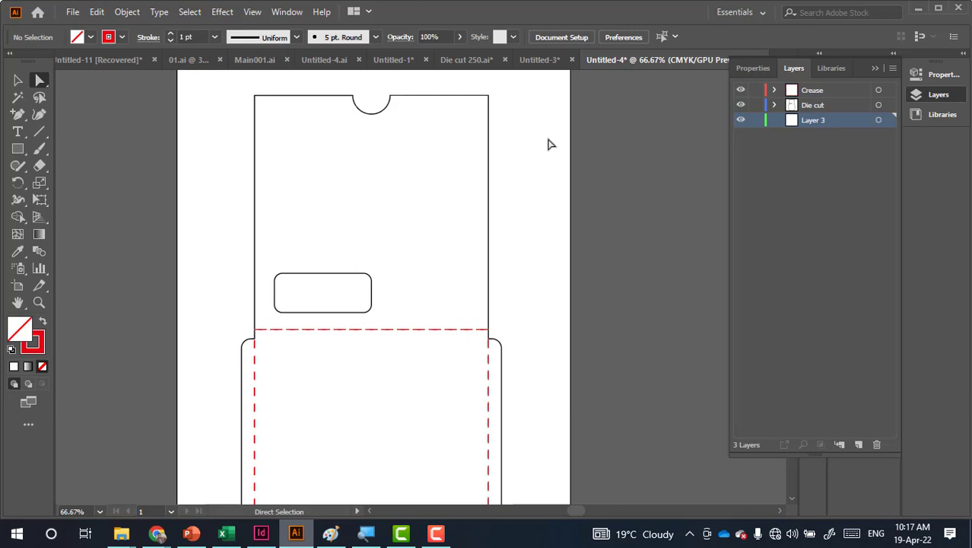
# Select the ROBERT RYNOLDS logo group on the letterhead document
pyautogui.click(529, 61)
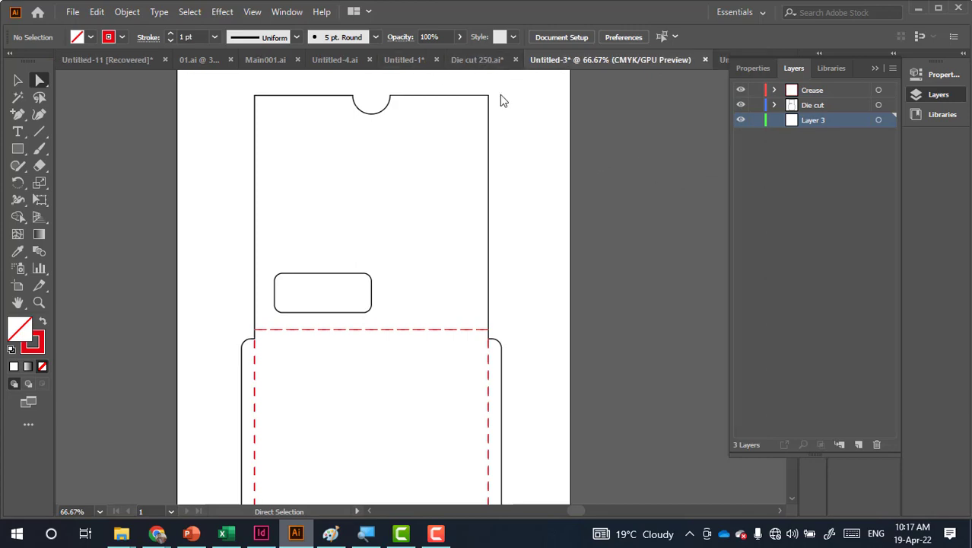
pyautogui.click(262, 61)
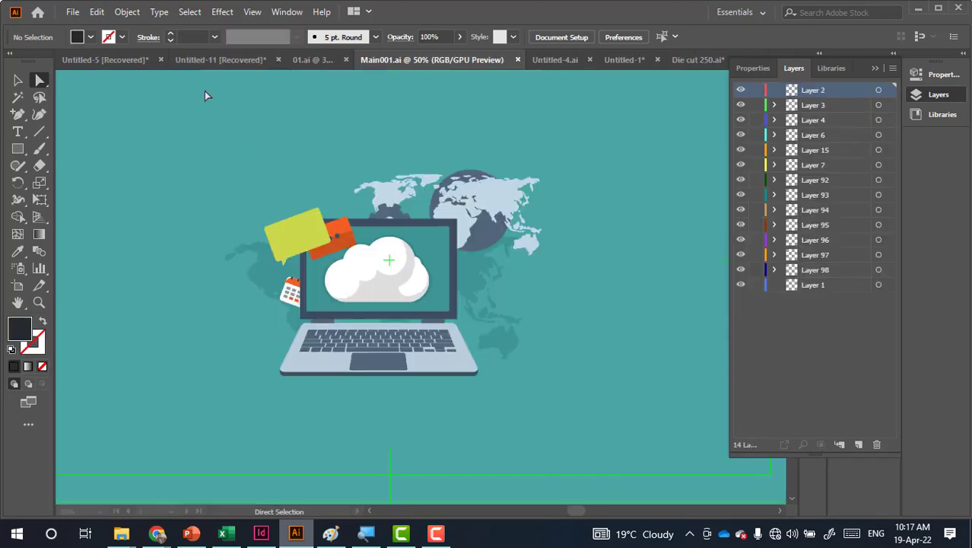
pyautogui.click(201, 64)
pyautogui.click(336, 176)
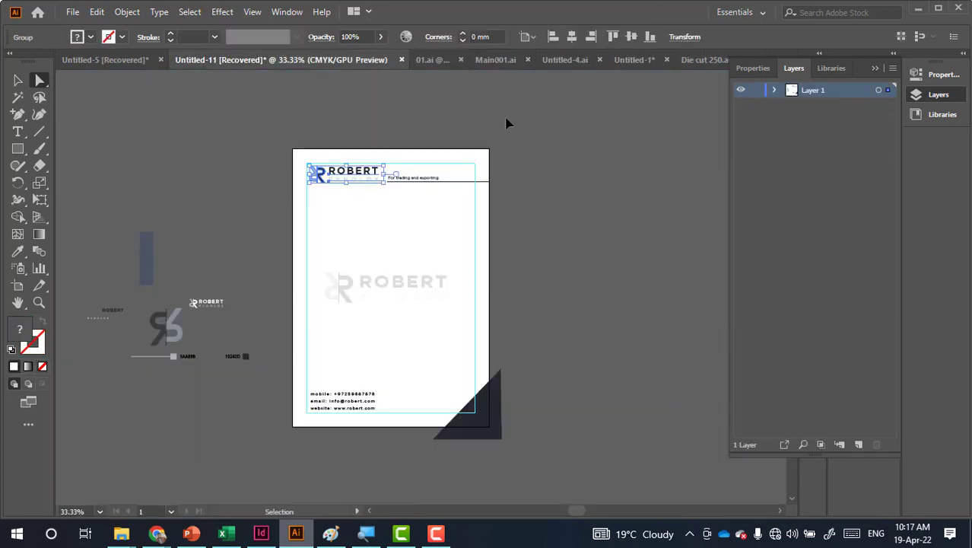
# Paste the logo into Untitled-3, then delete it again
pyautogui.click(697, 60)
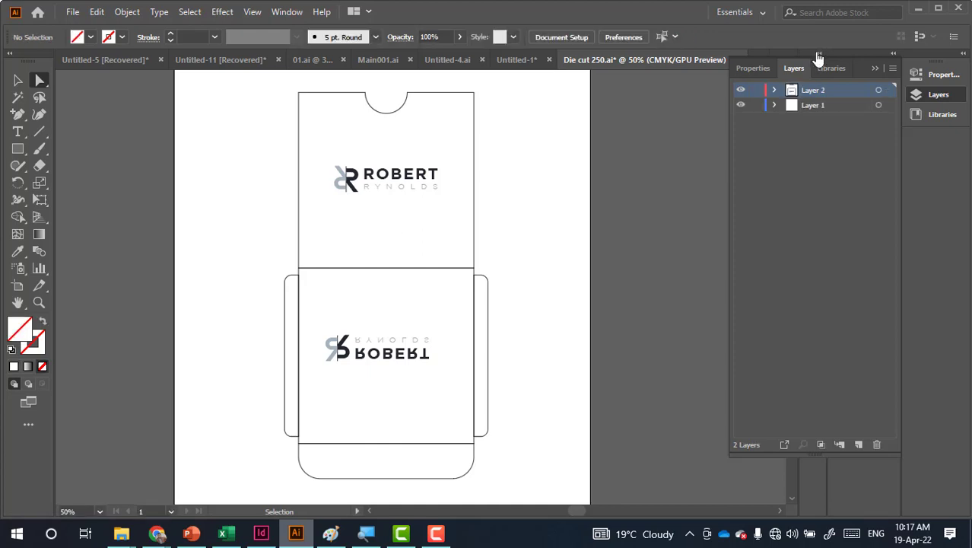
pyautogui.click(874, 67)
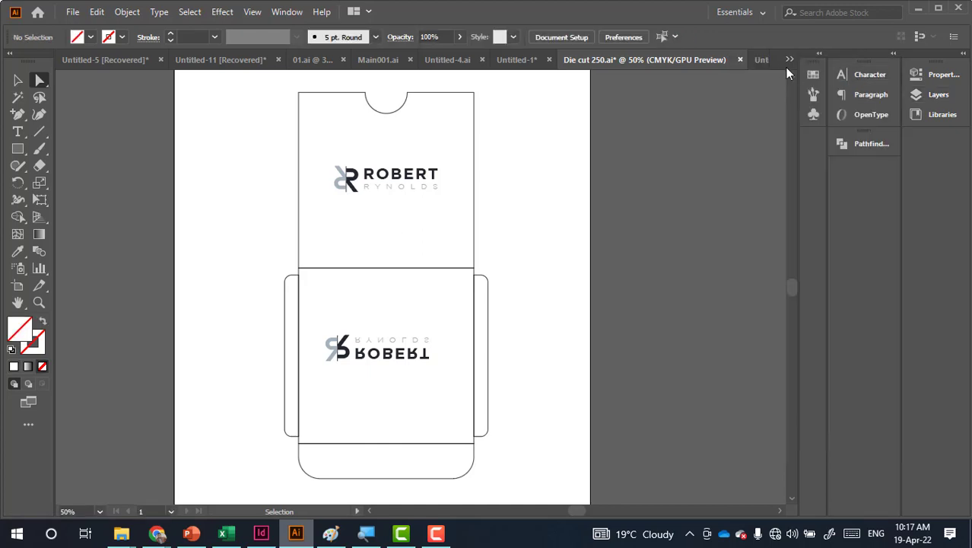
pyautogui.click(766, 60)
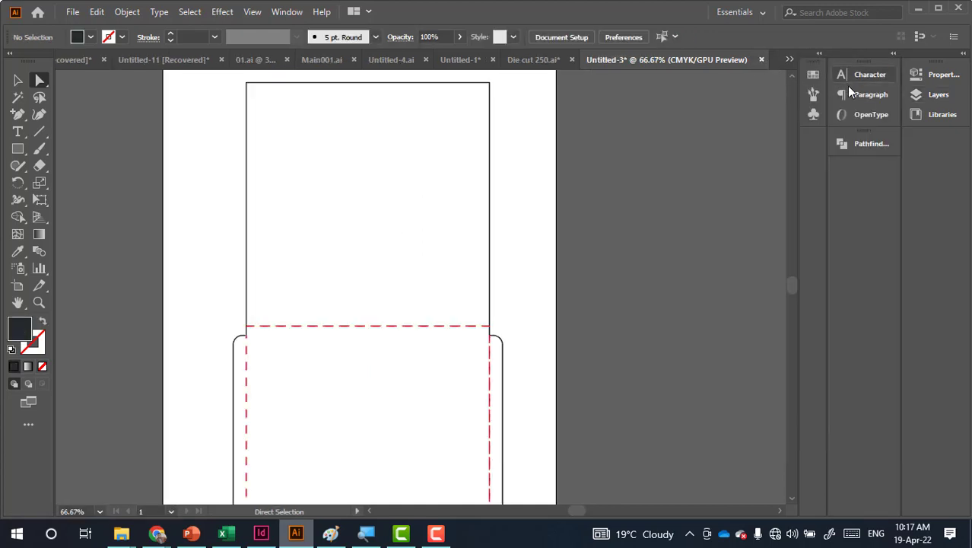
pyautogui.click(908, 94)
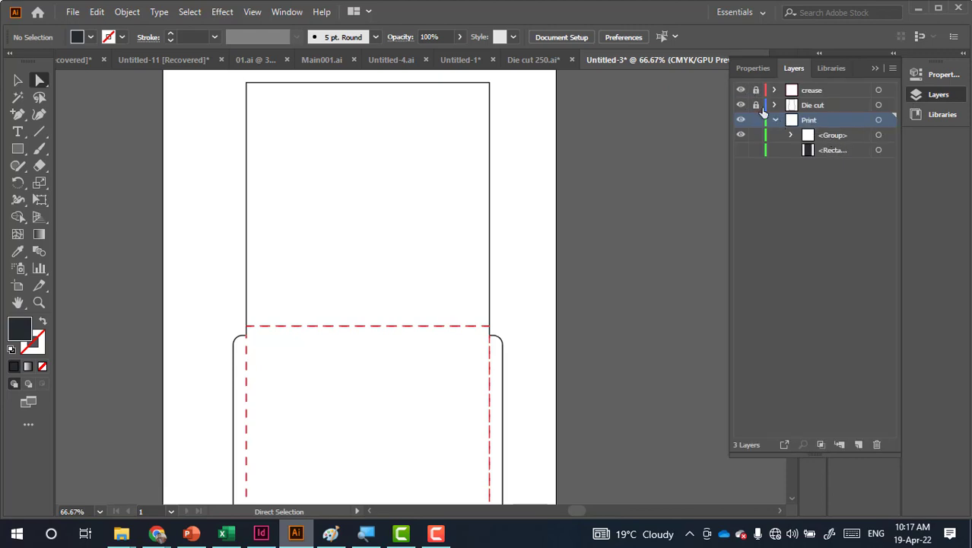
pyautogui.hotkey('ctrl', 'v')
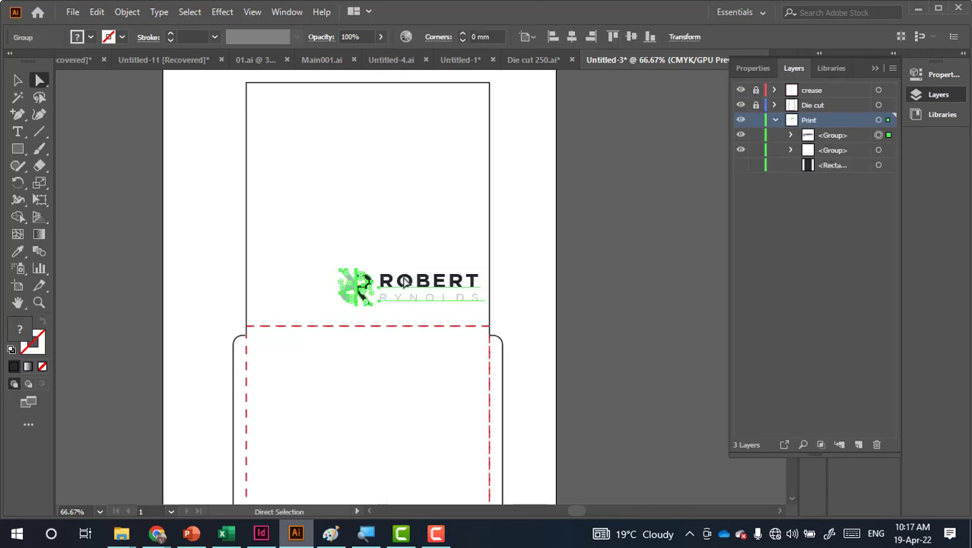
pyautogui.press('Delete')
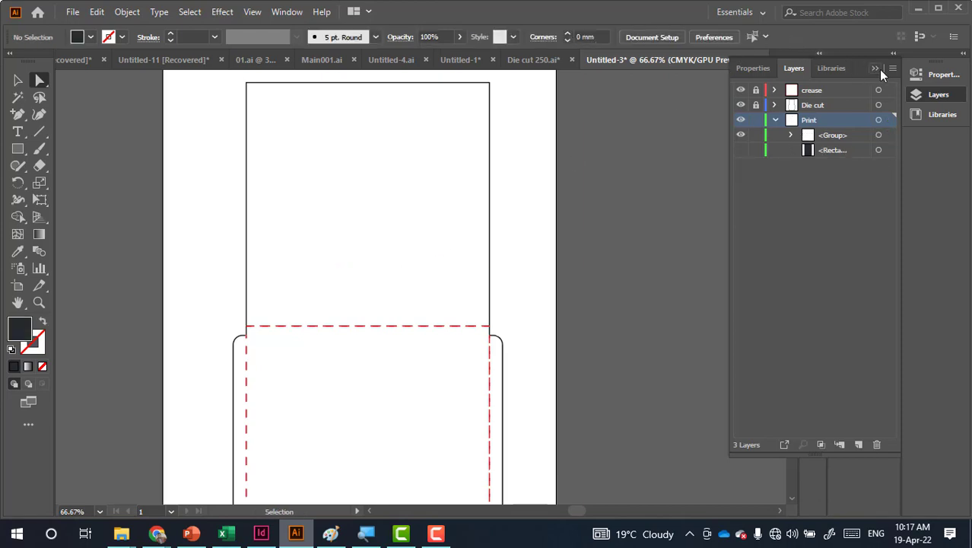
# Paste the ROBERT RYNOLDS logo into the Untitled-4 folder template
pyautogui.click(875, 68)
pyautogui.click(791, 59)
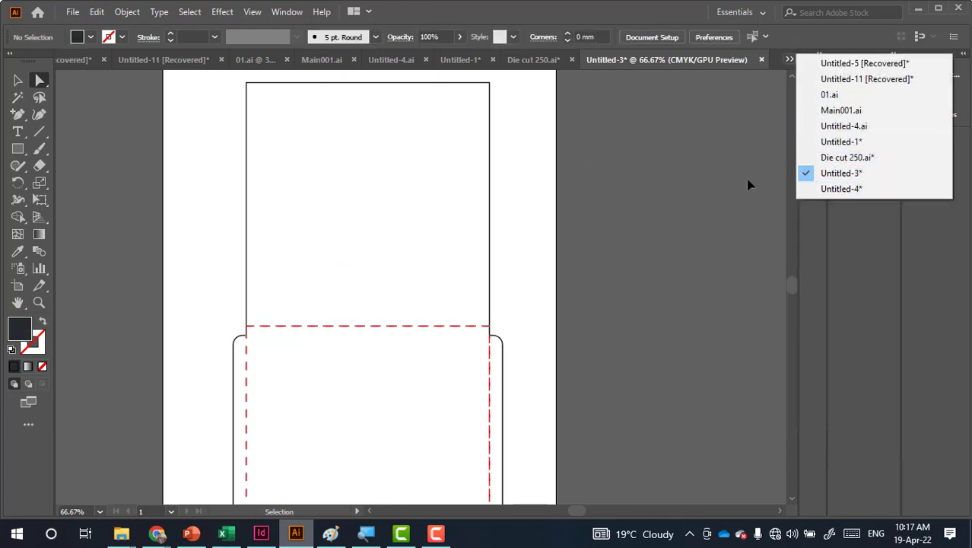
pyautogui.click(837, 190)
pyautogui.hotkey('ctrl', 'v')
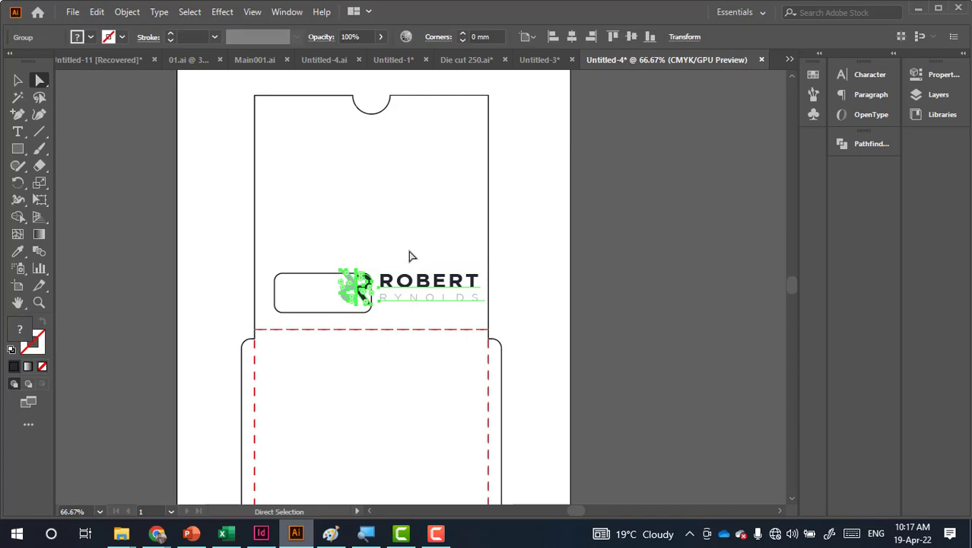
# Drag the pasted logo down into the lower panel and nudge it to centre within the crease lines
pyautogui.scroll(1, 399, 289)
pyautogui.scroll(-2, 399, 289)
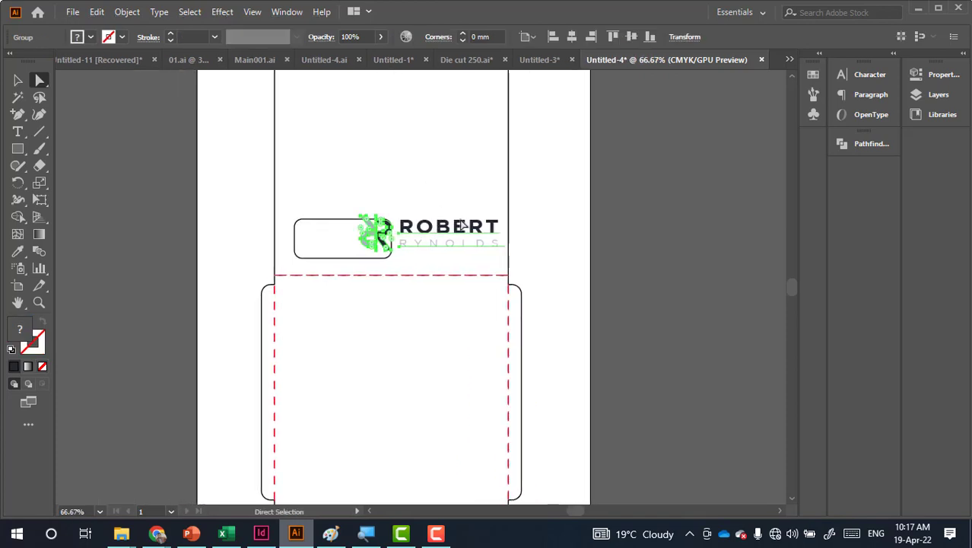
pyautogui.moveTo(441, 209); pyautogui.dragTo(416, 138)
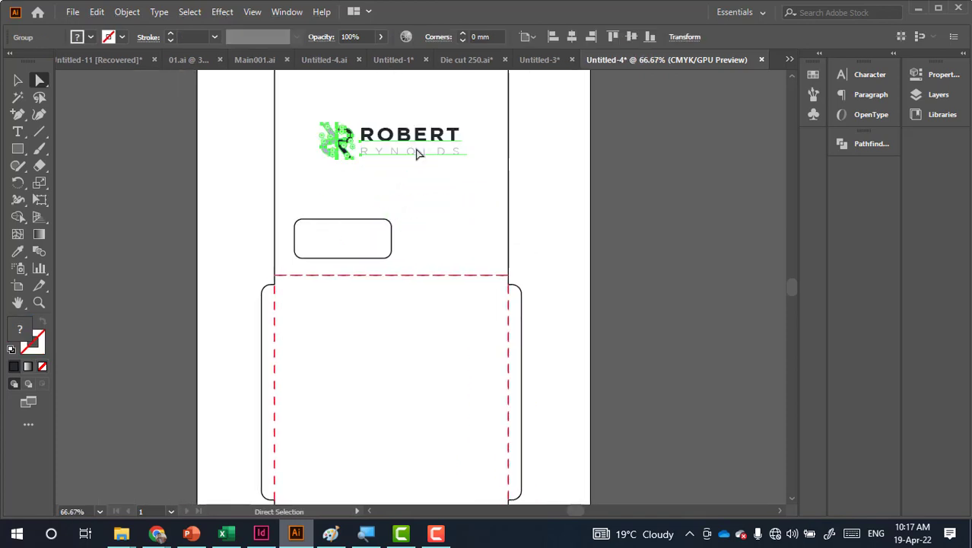
pyautogui.scroll(1, 414, 206)
pyautogui.scroll(-1, 414, 206)
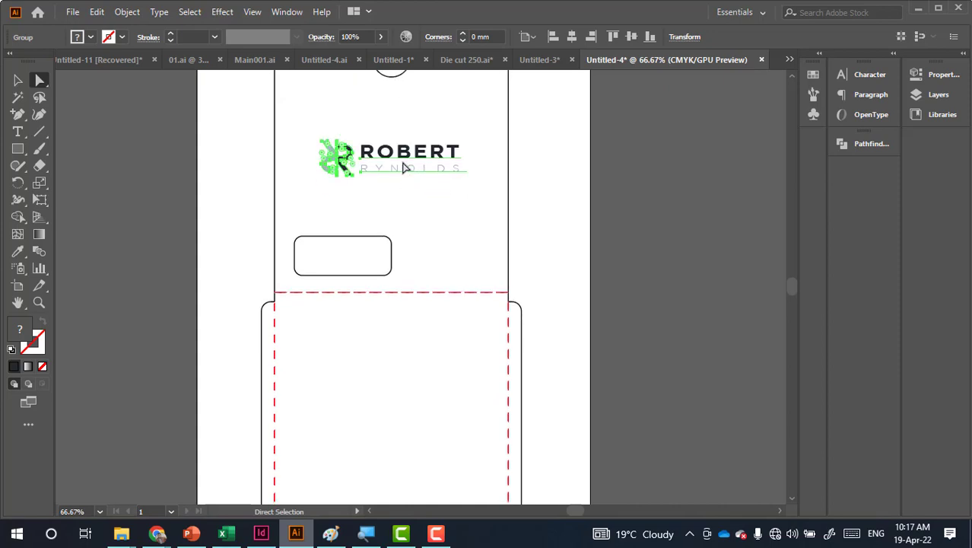
pyautogui.moveTo(392, 171)
pyautogui.mouseDown()
pyautogui.moveTo(411, 327)
pyautogui.moveTo(397, 381)
pyautogui.mouseUp()
pyautogui.keyDown('alt'); pyautogui.scroll(-1, 400, 377); pyautogui.keyUp('alt')
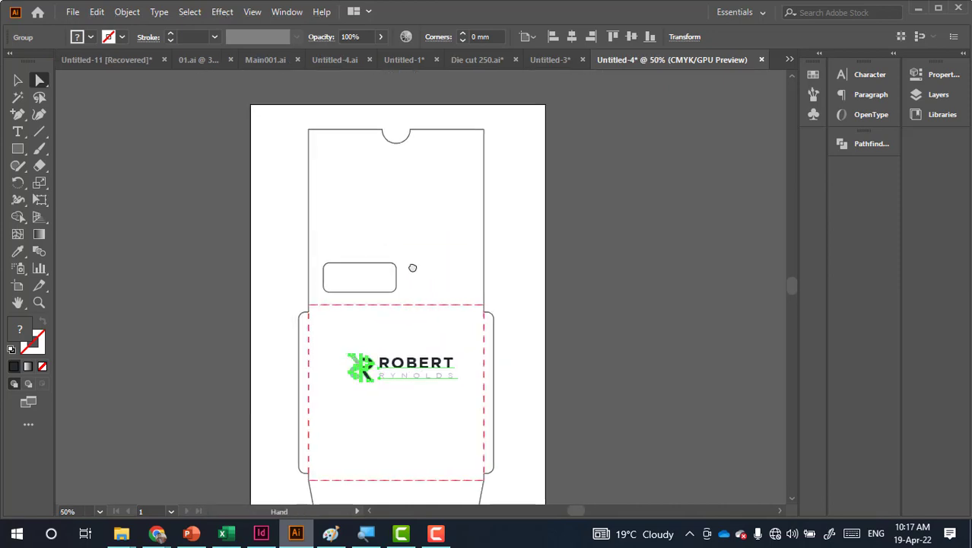
pyautogui.scroll(-2, 401, 304)
pyautogui.moveTo(393, 269); pyautogui.dragTo(387, 267)
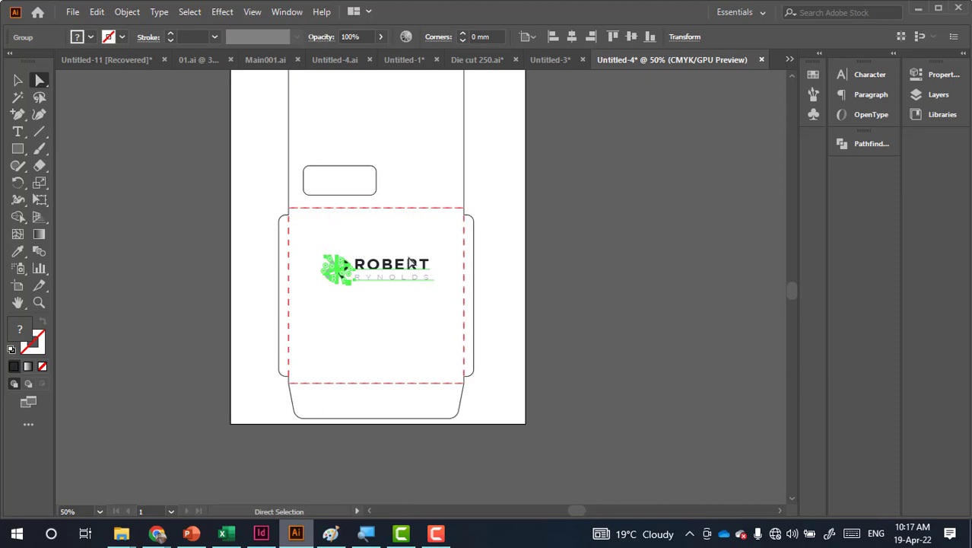
pyautogui.click(17, 131)
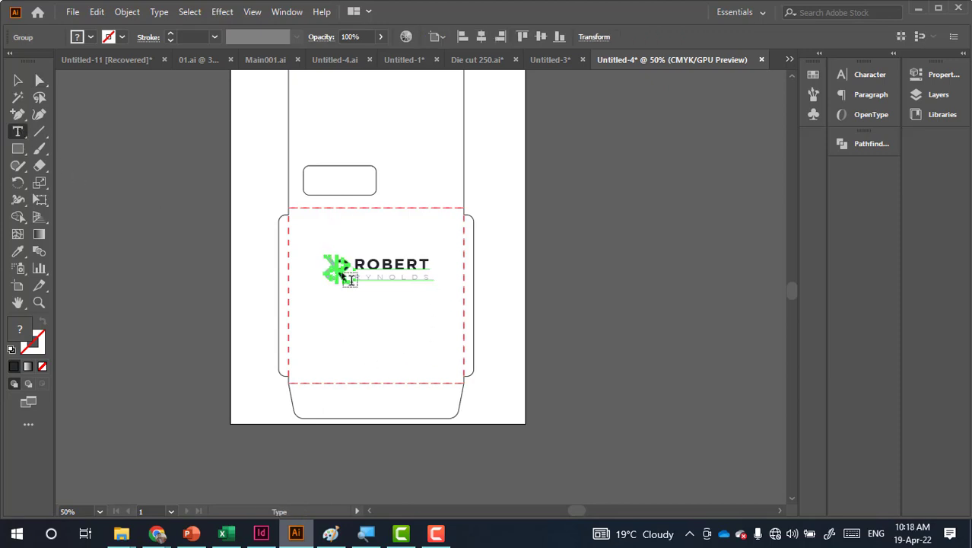
# Bring the 'For trading and exporting' tagline from the letterhead and place it under the logo
pyautogui.click(109, 59)
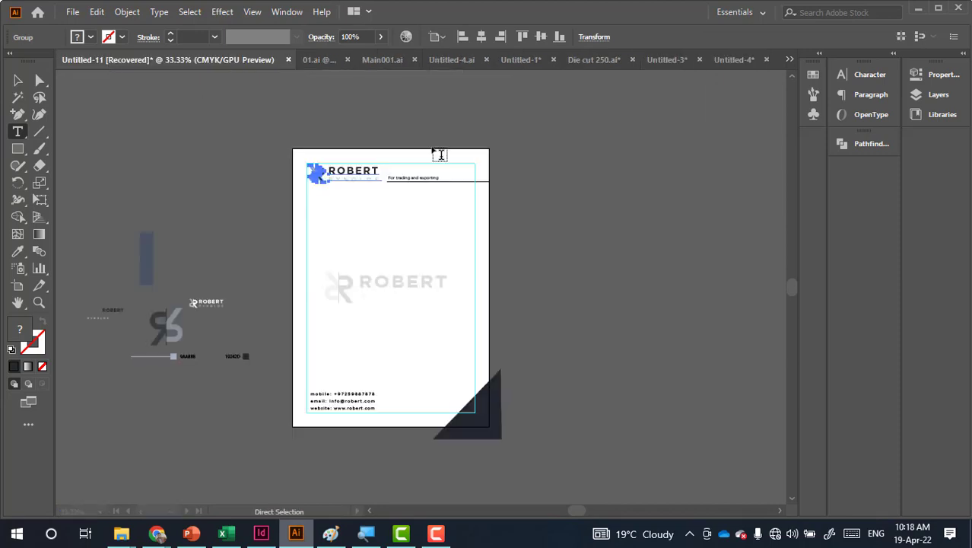
pyautogui.click(17, 79)
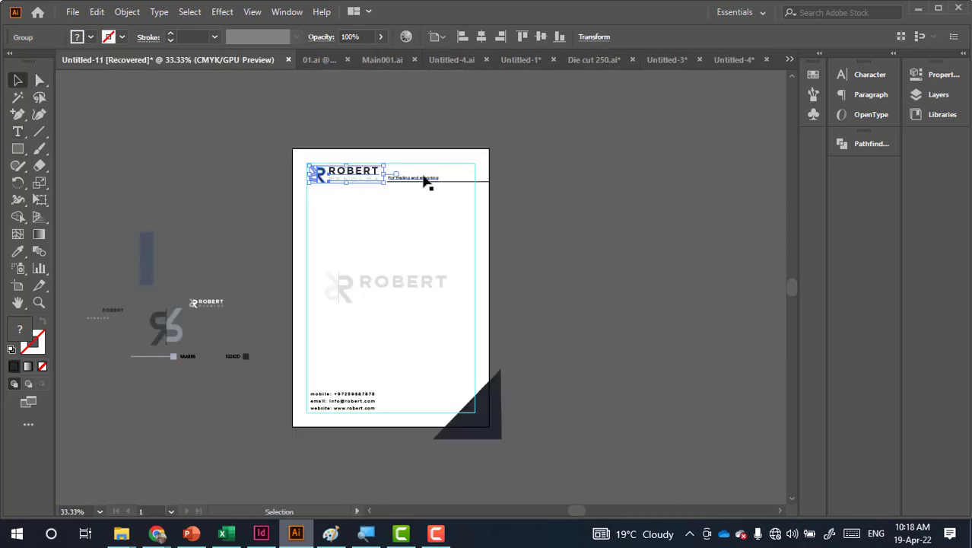
pyautogui.click(424, 180)
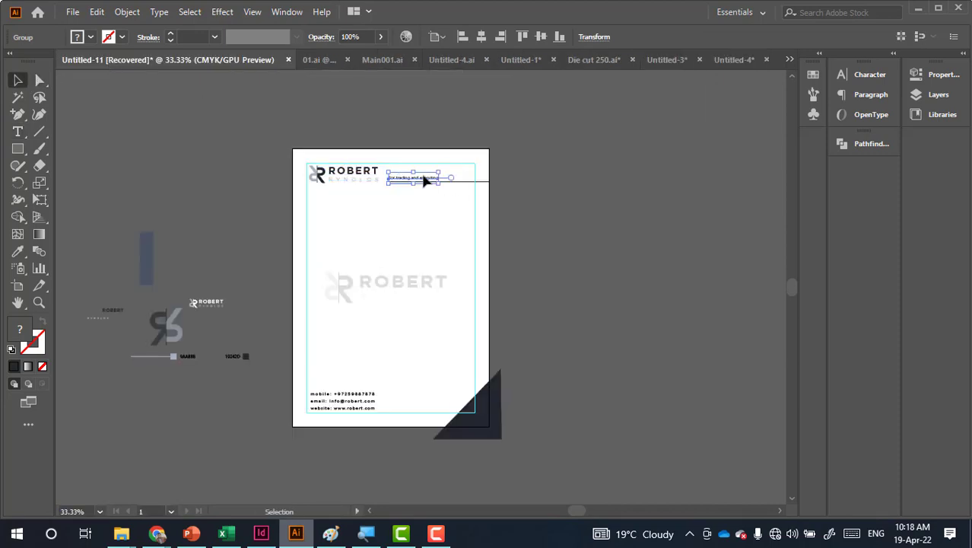
pyautogui.click(788, 60)
pyautogui.click(836, 188)
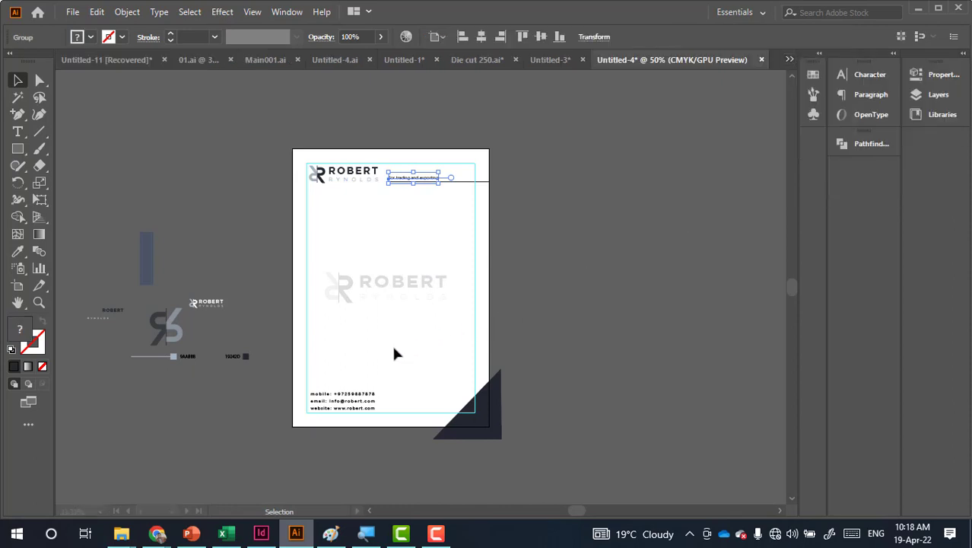
pyautogui.write('For trading and exporting')
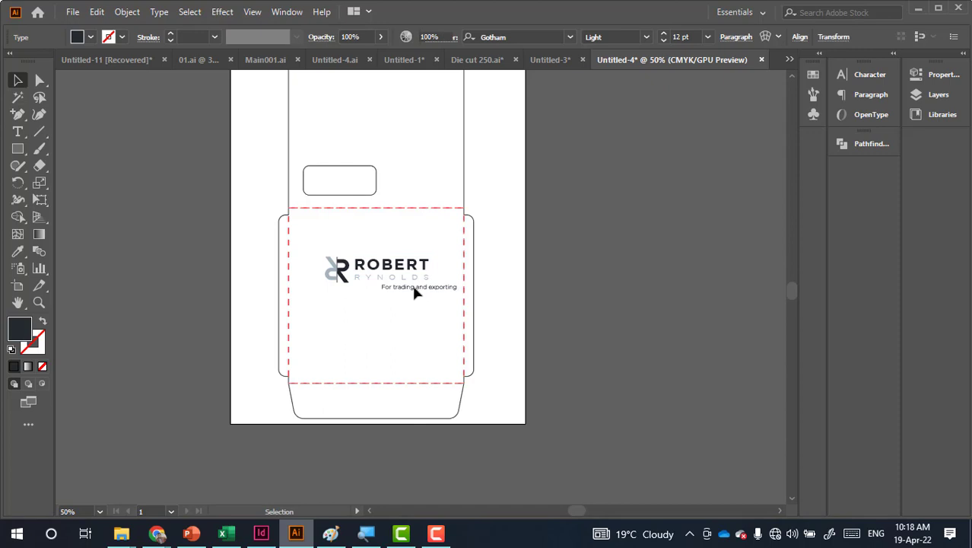
pyautogui.moveTo(413, 287); pyautogui.dragTo(403, 316)
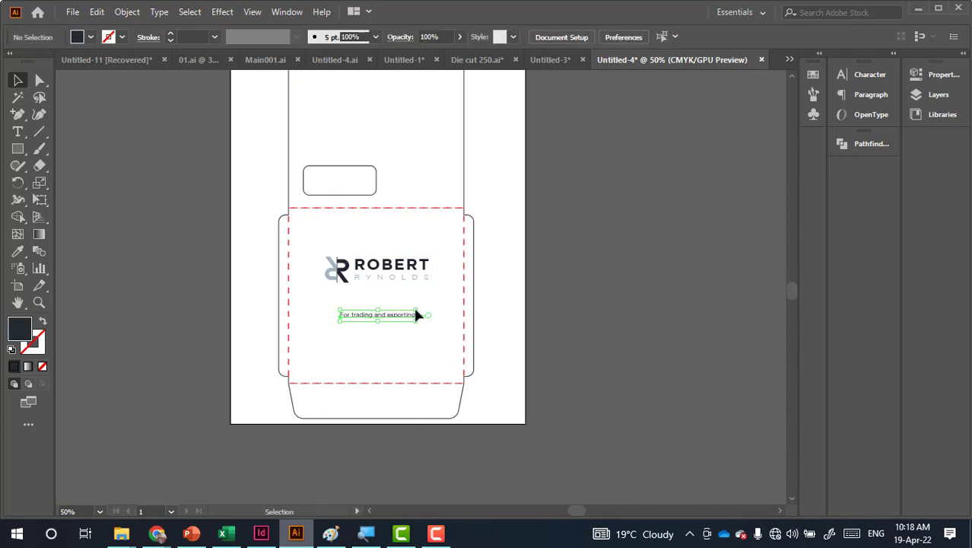
# Enlarge the tagline, realign the logo above it, and select both together
pyautogui.moveTo(415, 310); pyautogui.dragTo(455, 282)
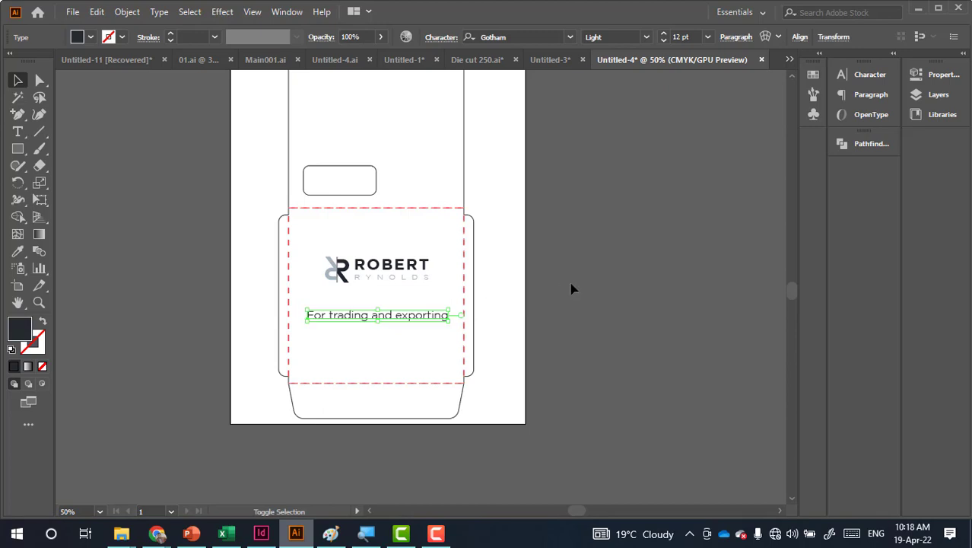
pyautogui.click(378, 282)
pyautogui.moveTo(387, 286); pyautogui.dragTo(396, 266)
pyautogui.moveTo(363, 339); pyautogui.dragTo(401, 273)
# Reflect the selected logo and tagline across the horizontal axis
pyautogui.rightClick(401, 272)
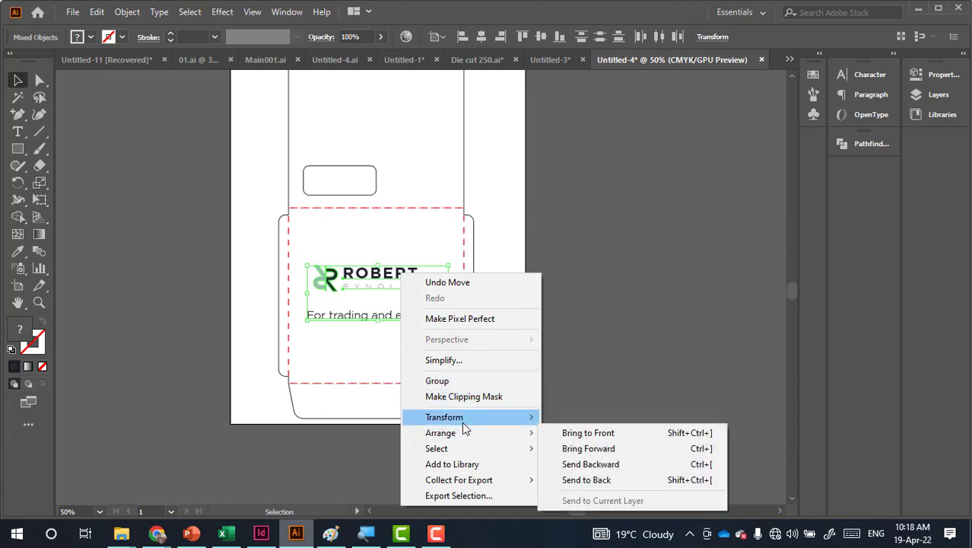
pyautogui.moveTo(444, 416)
pyautogui.click(611, 345)
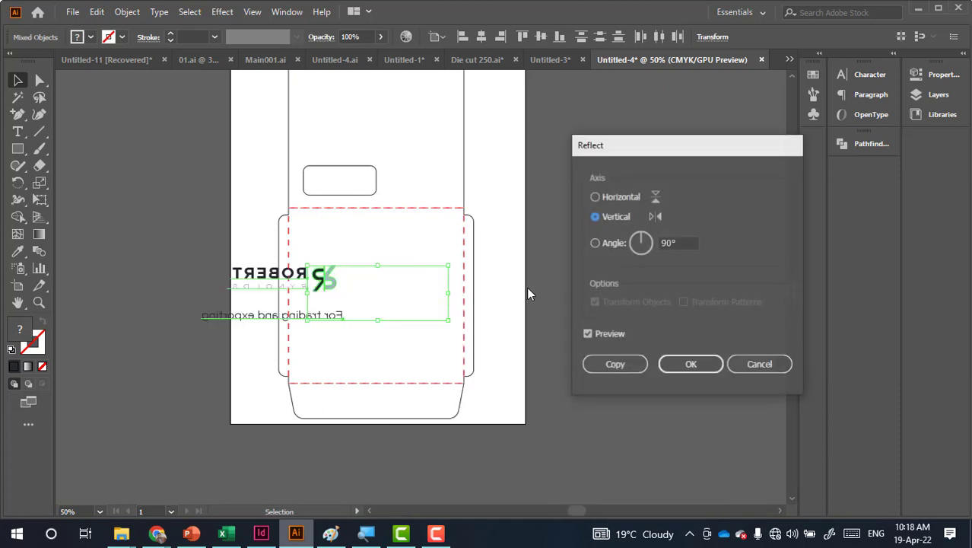
pyautogui.click(611, 197)
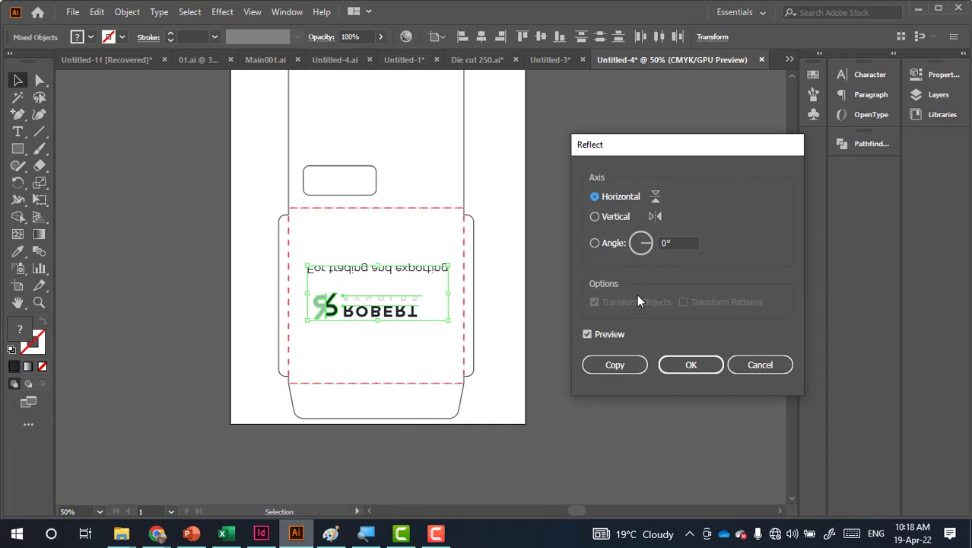
pyautogui.click(672, 365)
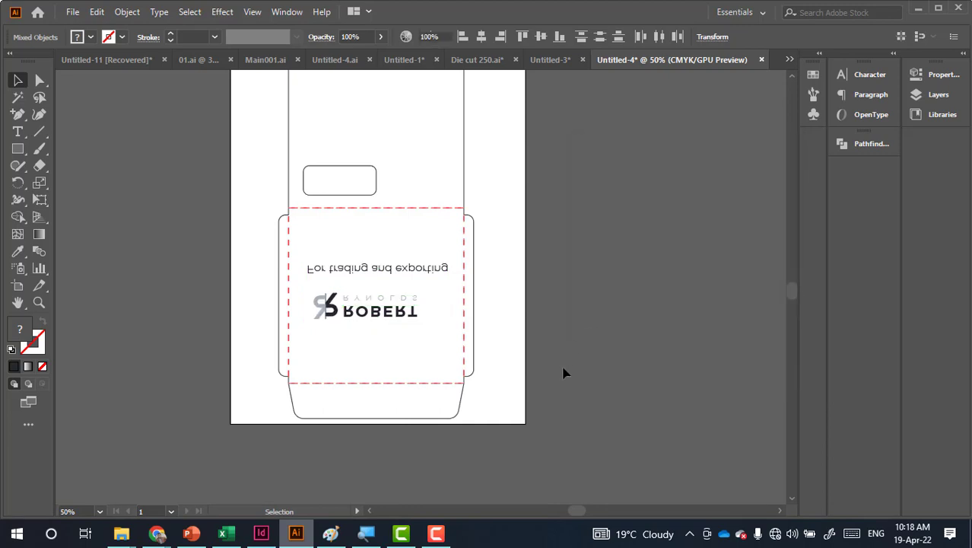
pyautogui.scroll(1, 383, 150)
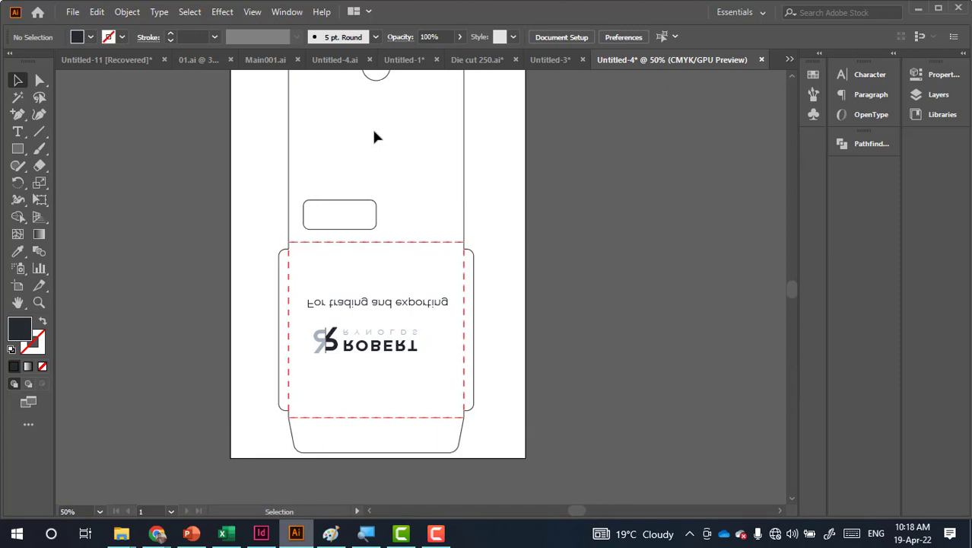
pyautogui.scroll(-2, 411, 232)
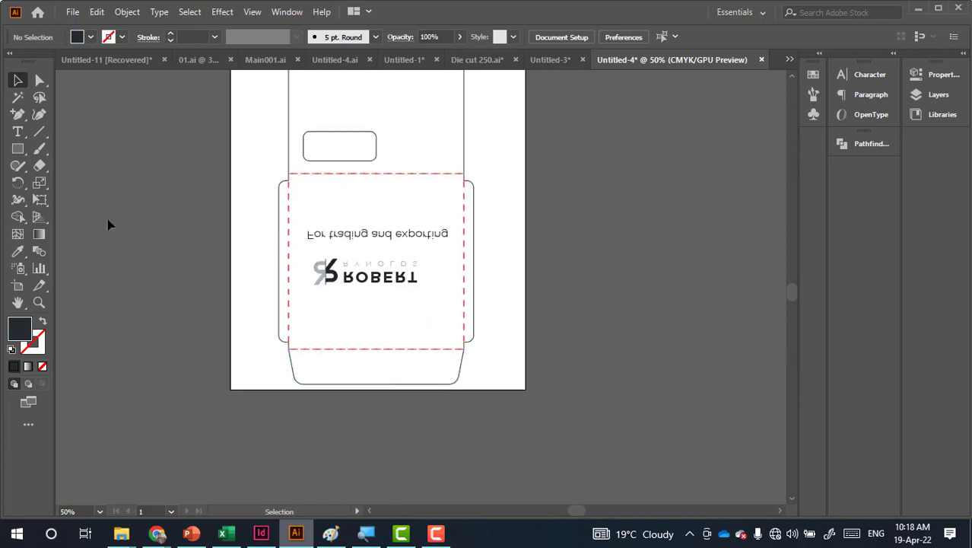
pyautogui.click(17, 149)
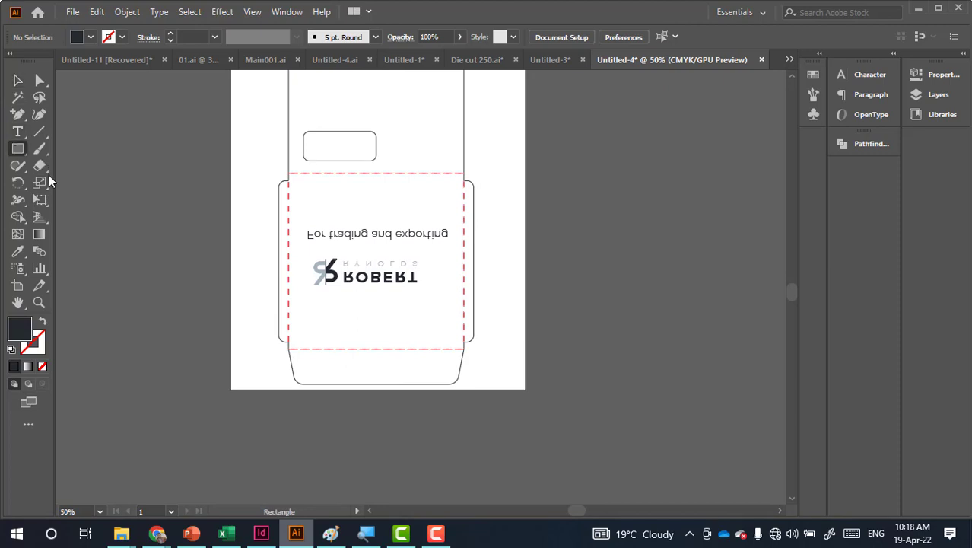
# Draw a dark rectangle covering the bottom flap
pyautogui.rightClick(17, 148)
pyautogui.click(18, 80)
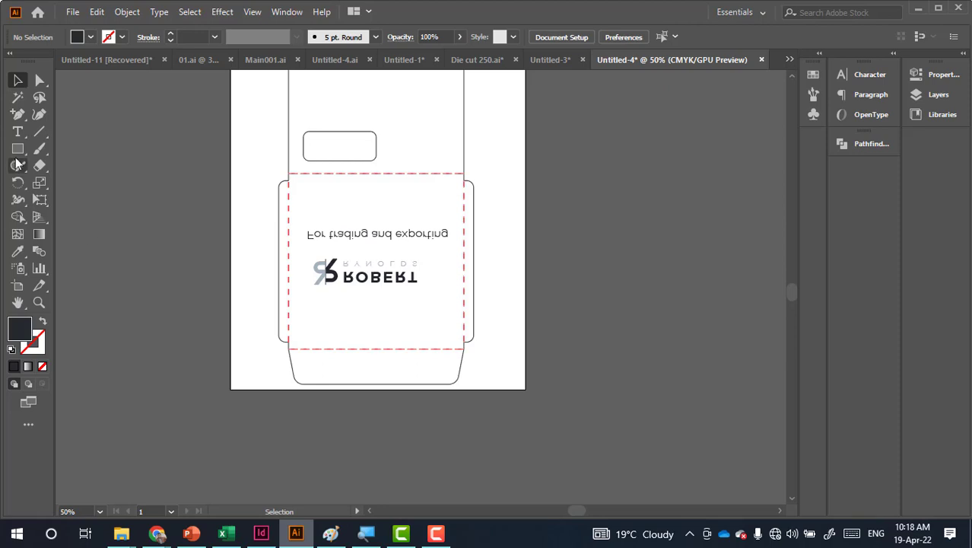
pyautogui.press('m')
pyautogui.scroll(2, 256, 397)
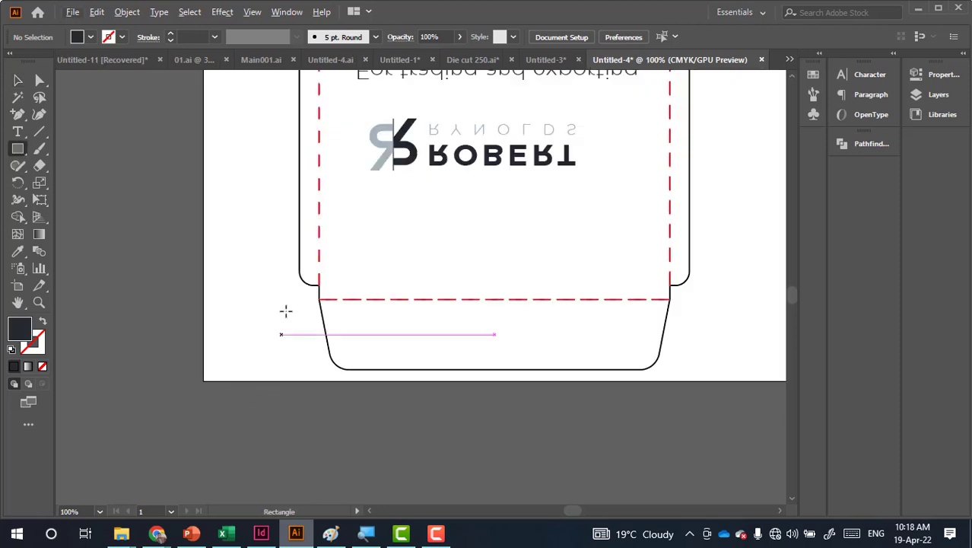
pyautogui.moveTo(294, 299); pyautogui.dragTo(689, 380)
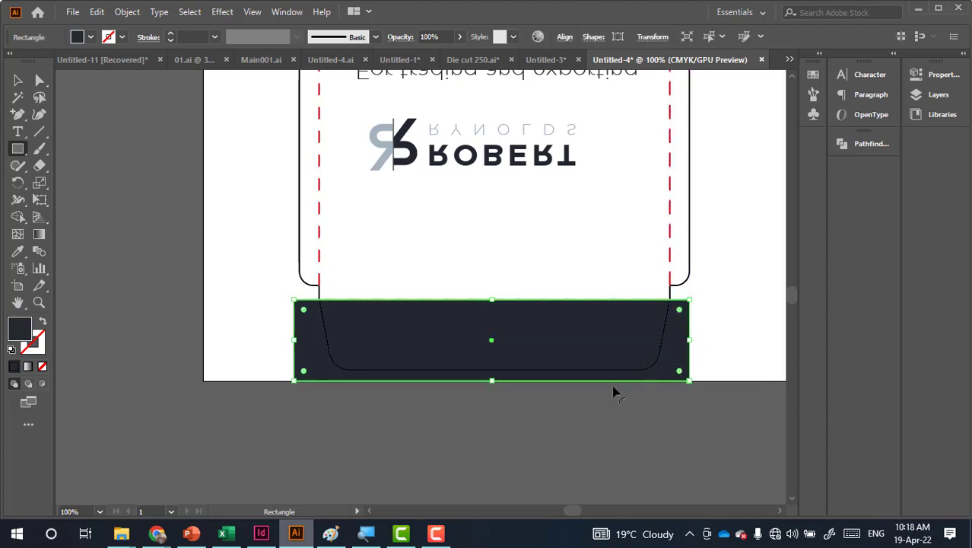
# Draw a second dark rectangle covering the whole top panel
pyautogui.scroll(2, 599, 376)
pyautogui.scroll(5, 599, 375)
pyautogui.scroll(2, 599, 376)
pyautogui.scroll(3, 572, 251)
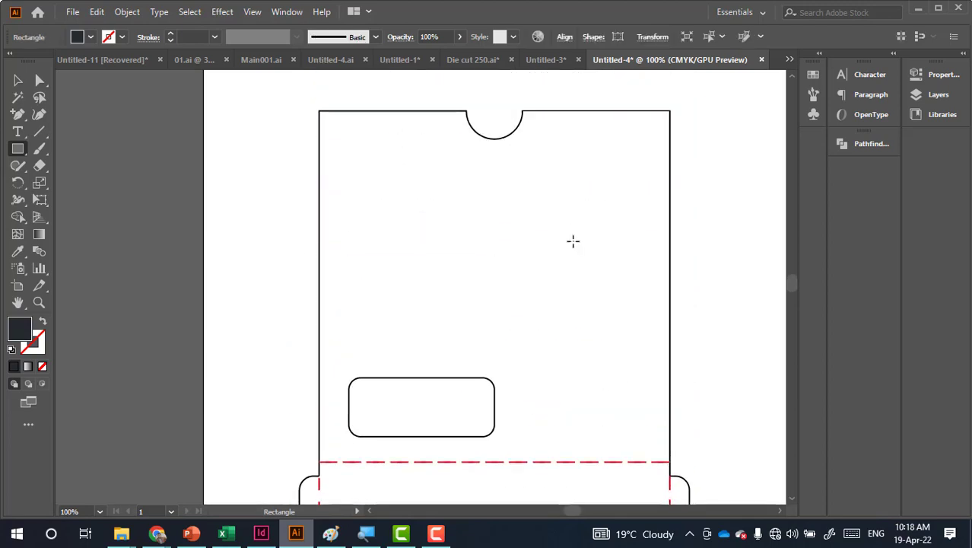
pyautogui.moveTo(265, 87)
pyautogui.mouseDown()
pyautogui.moveTo(516, 216)
pyautogui.moveTo(707, 462)
pyautogui.mouseUp()
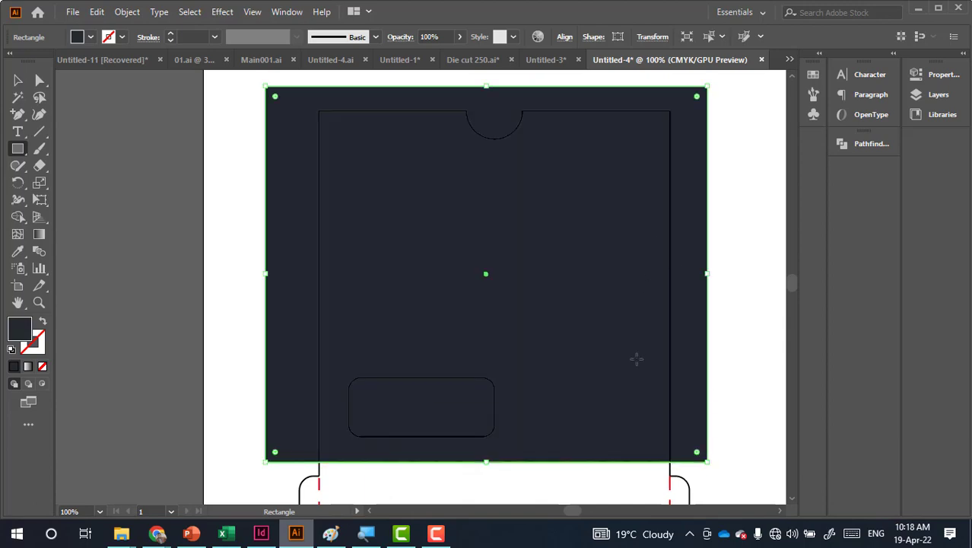
pyautogui.click(17, 80)
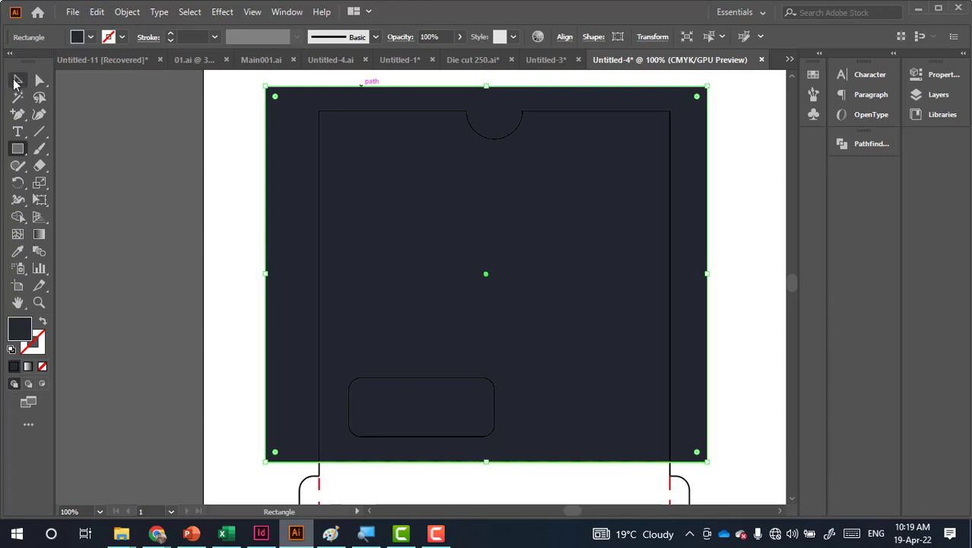
pyautogui.scroll(-2, 210, 268)
pyautogui.scroll(-3, 210, 268)
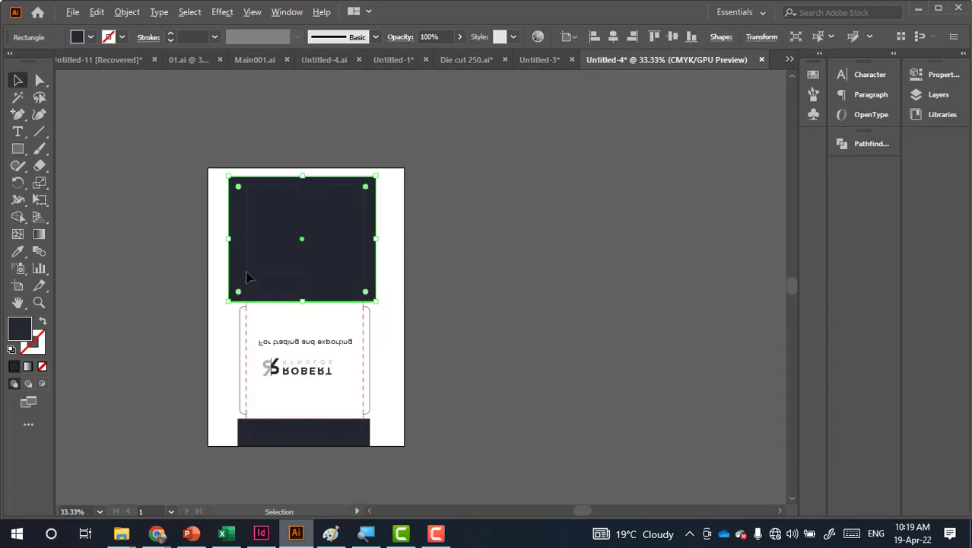
pyautogui.moveTo(323, 274); pyautogui.dragTo(392, 261)
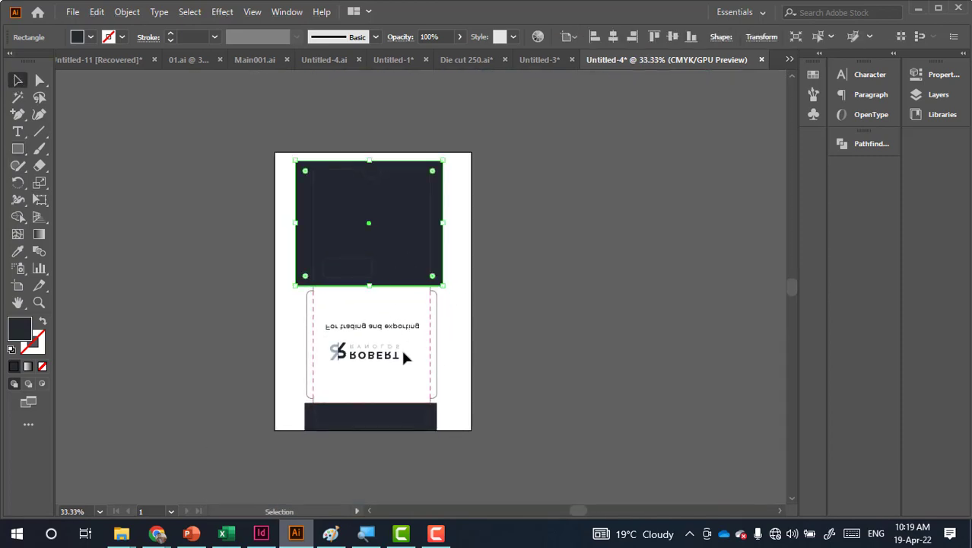
pyautogui.click(937, 94)
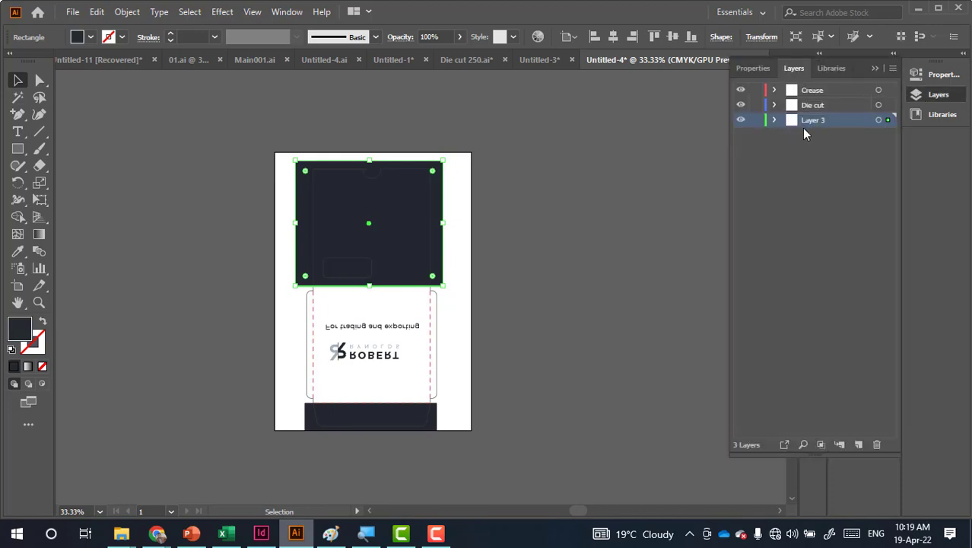
pyautogui.click(742, 120)
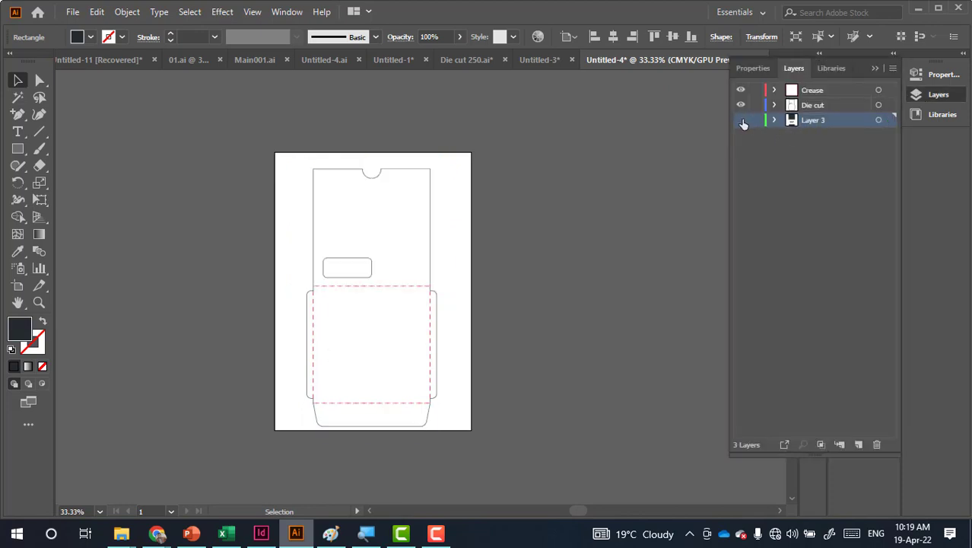
pyautogui.click(742, 120)
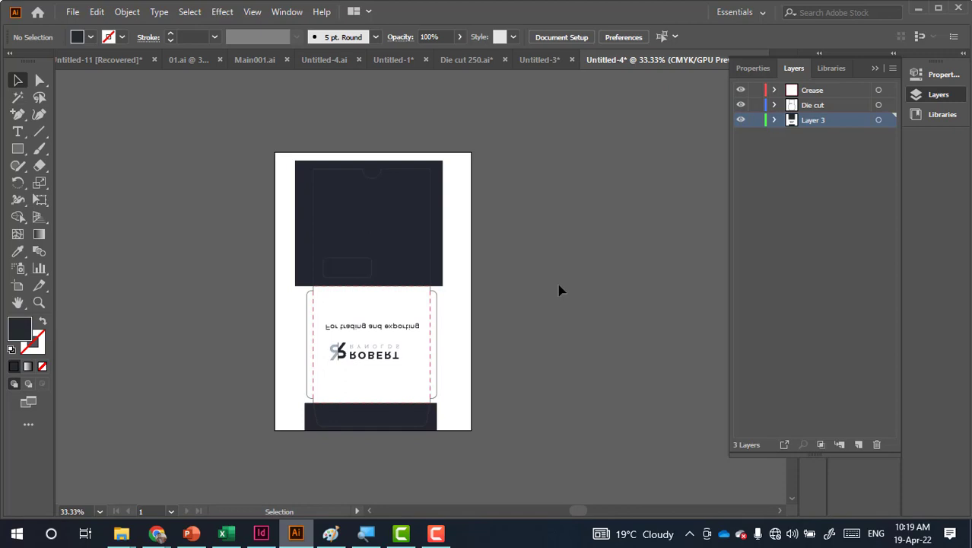
pyautogui.click(826, 106)
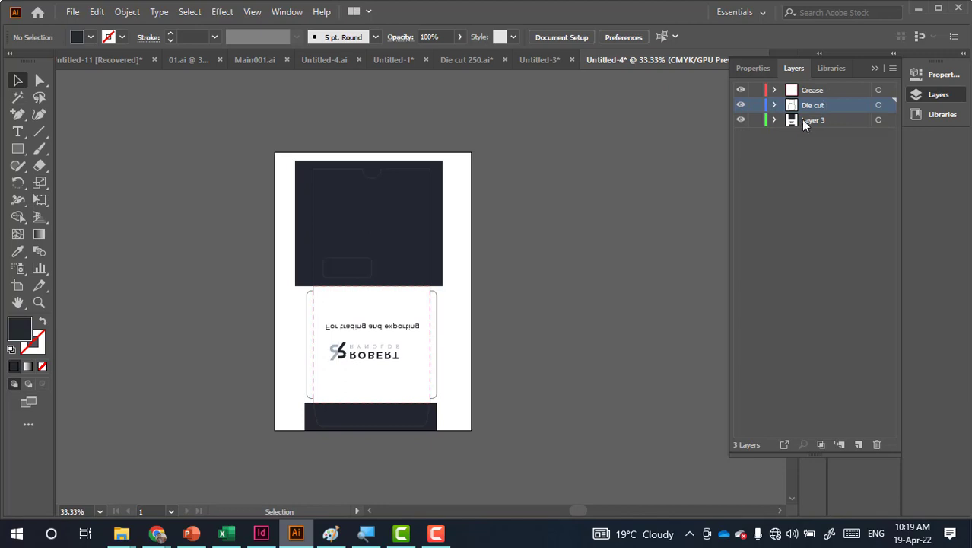
pyautogui.click(826, 89)
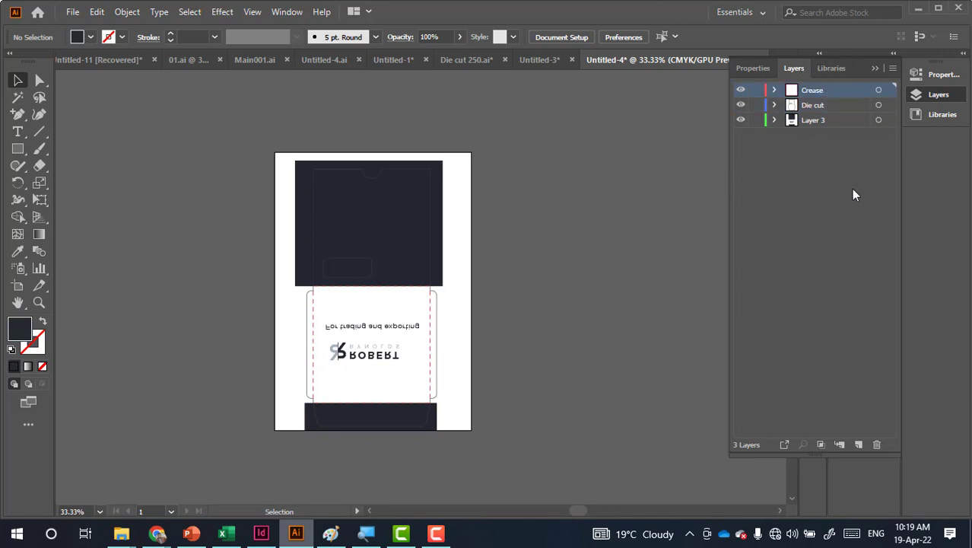
pyautogui.click(811, 120)
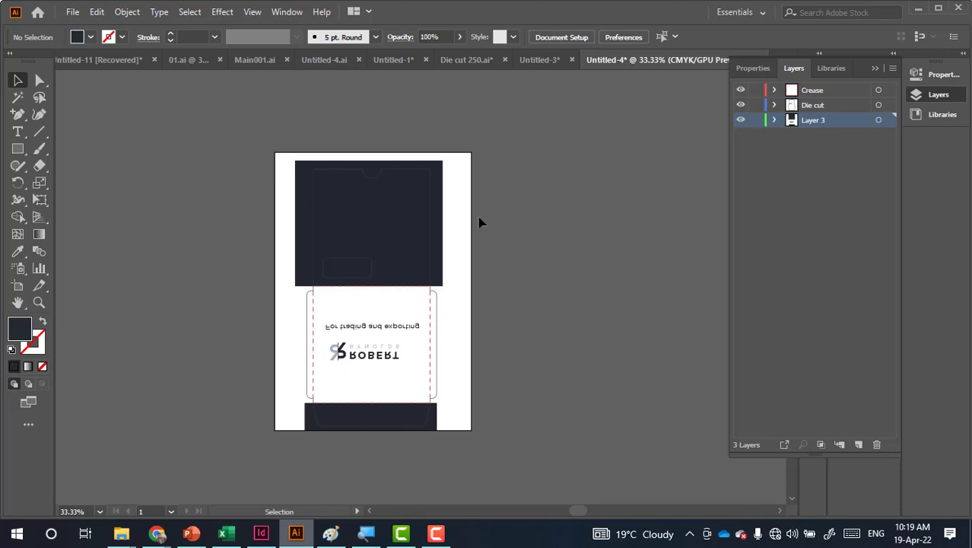
pyautogui.click(378, 263)
pyautogui.click(689, 157)
pyautogui.hotkey('ctrl', '1')
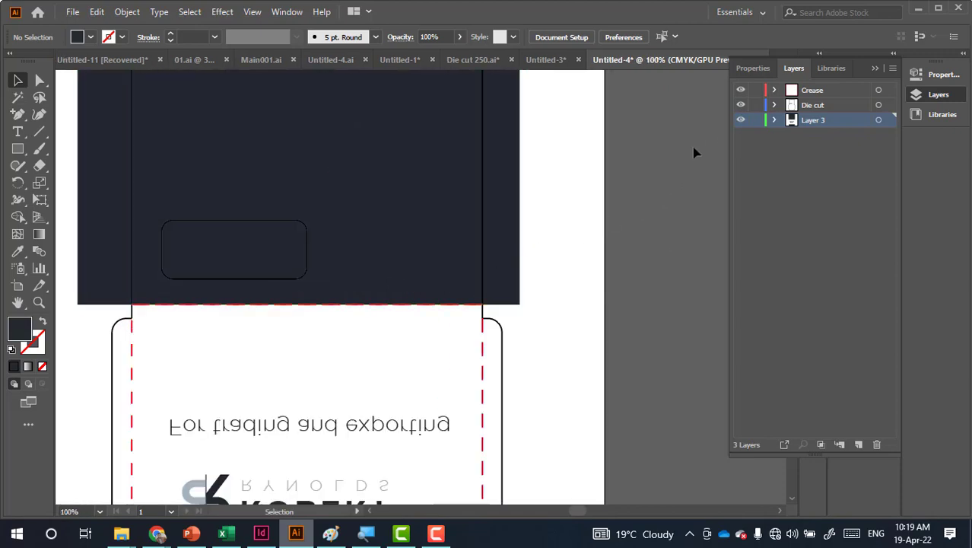
# Hide Layer 3, leaving only the die-cut outline and dashed crease lines visible
pyautogui.click(741, 120)
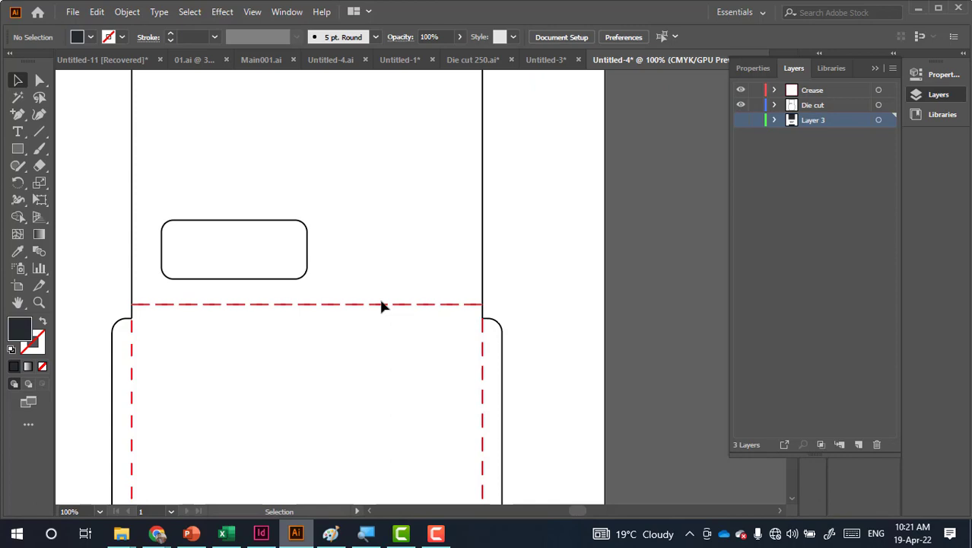
# Zoom out and turn Layer 3's visibility back on
pyautogui.scroll(-2, 381, 302)
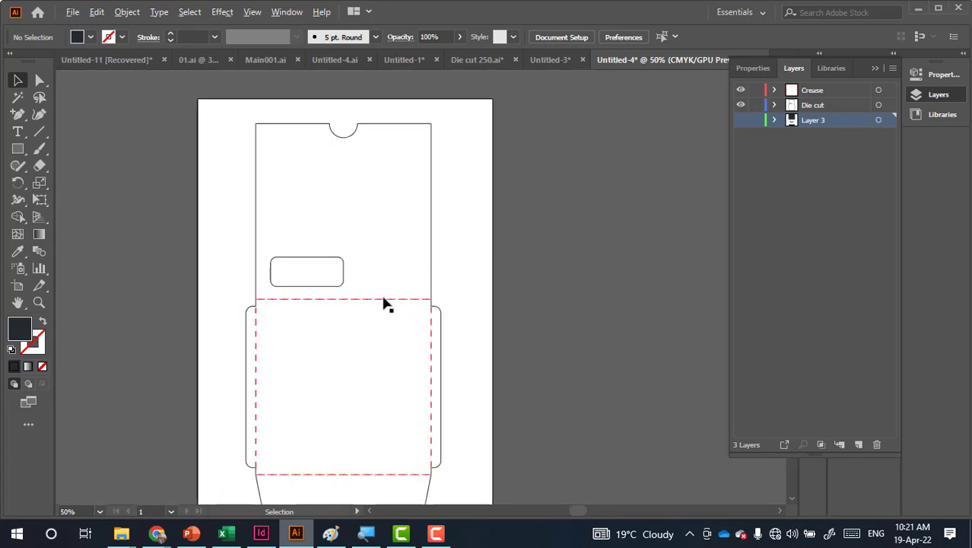
pyautogui.click(740, 121)
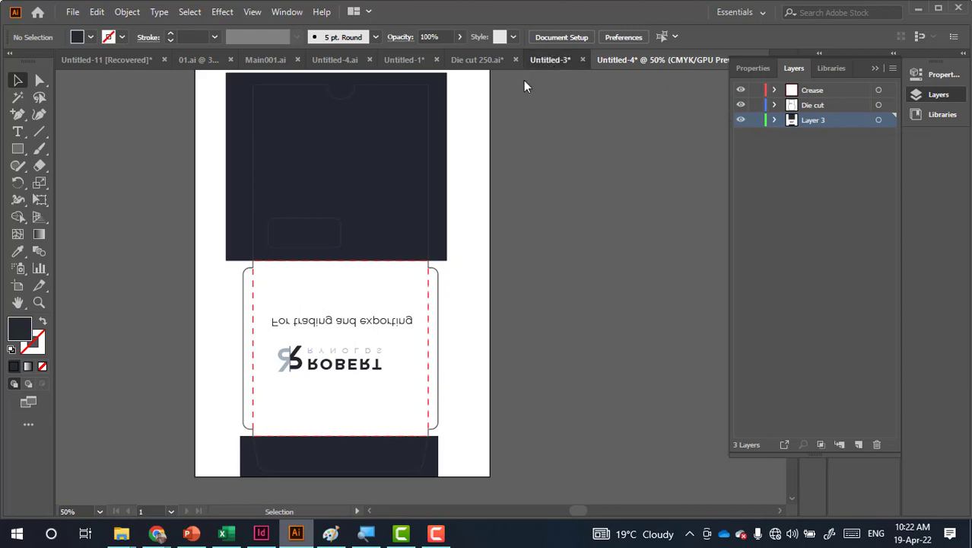
# Browse the open documents and settle on Untitled-1 with the yellow circular ROBERT logo
pyautogui.click(479, 60)
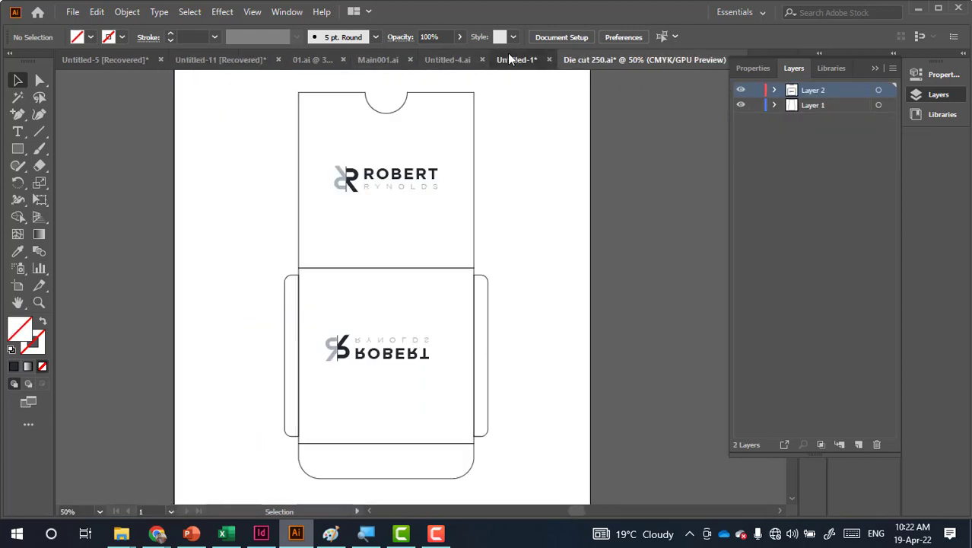
pyautogui.click(507, 60)
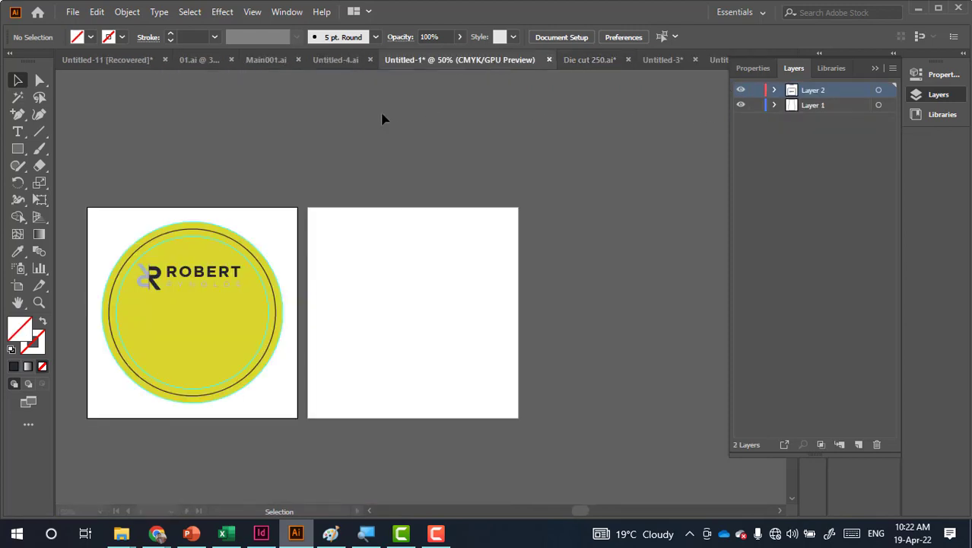
pyautogui.click(715, 60)
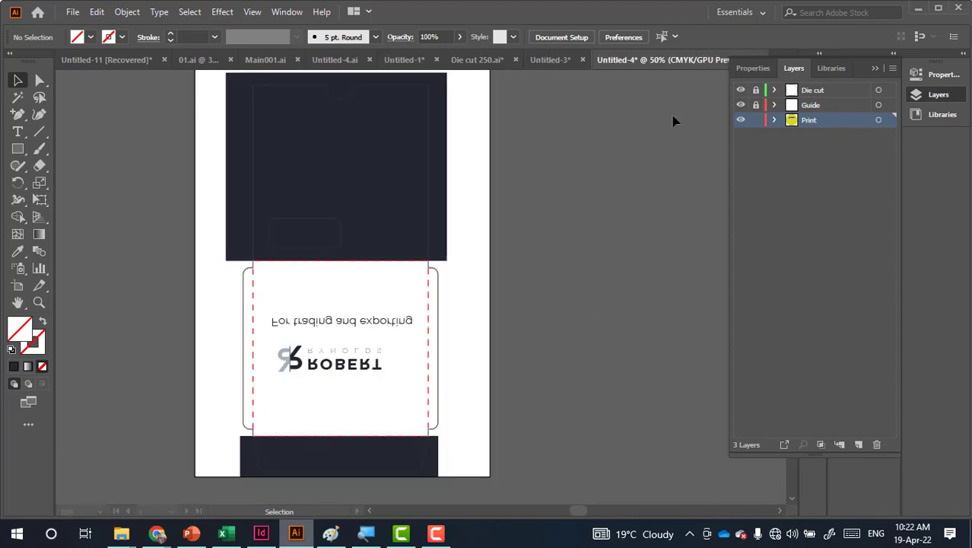
pyautogui.click(875, 68)
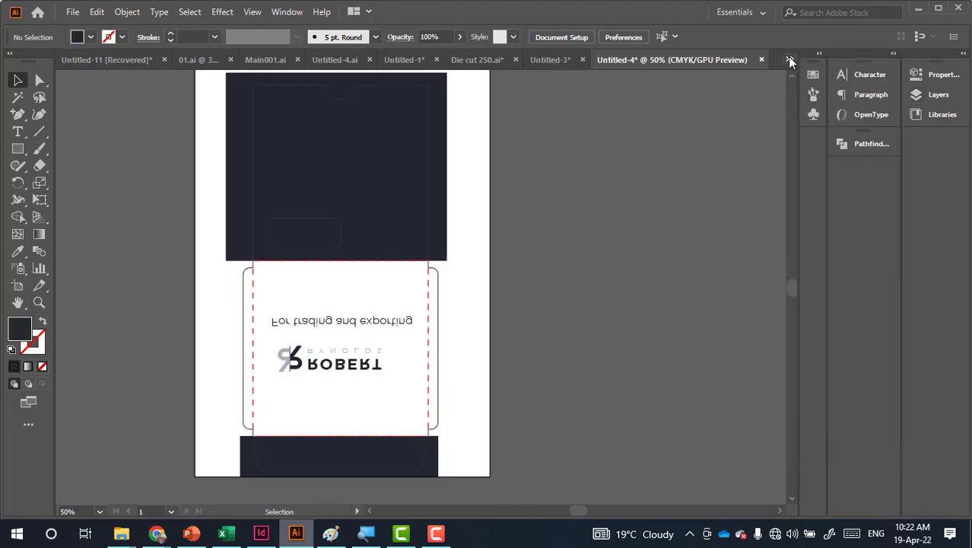
pyautogui.click(790, 59)
pyautogui.click(350, 158)
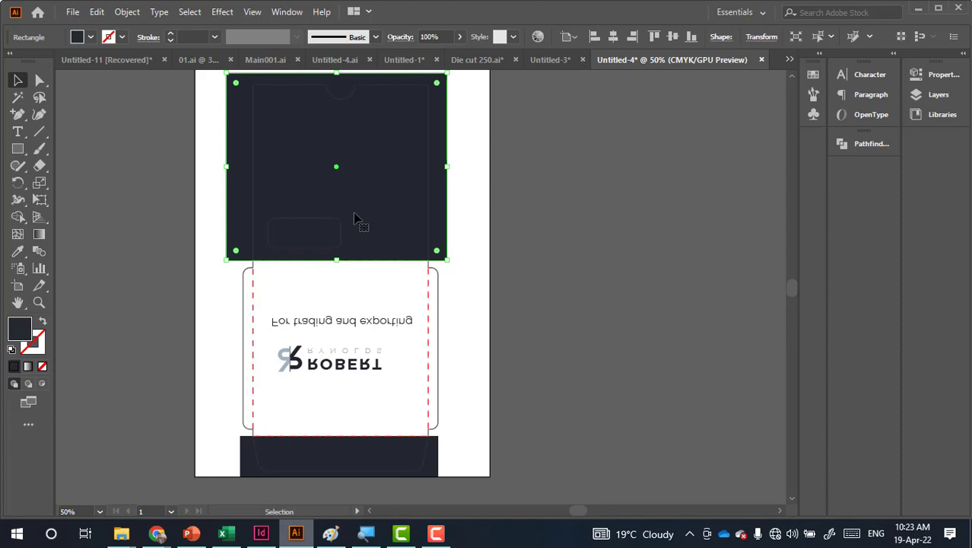
pyautogui.click(394, 60)
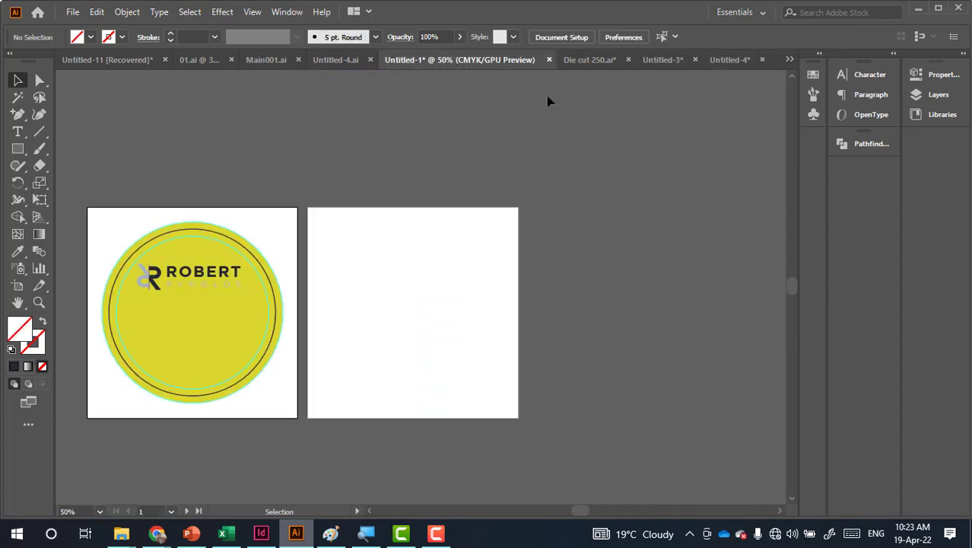